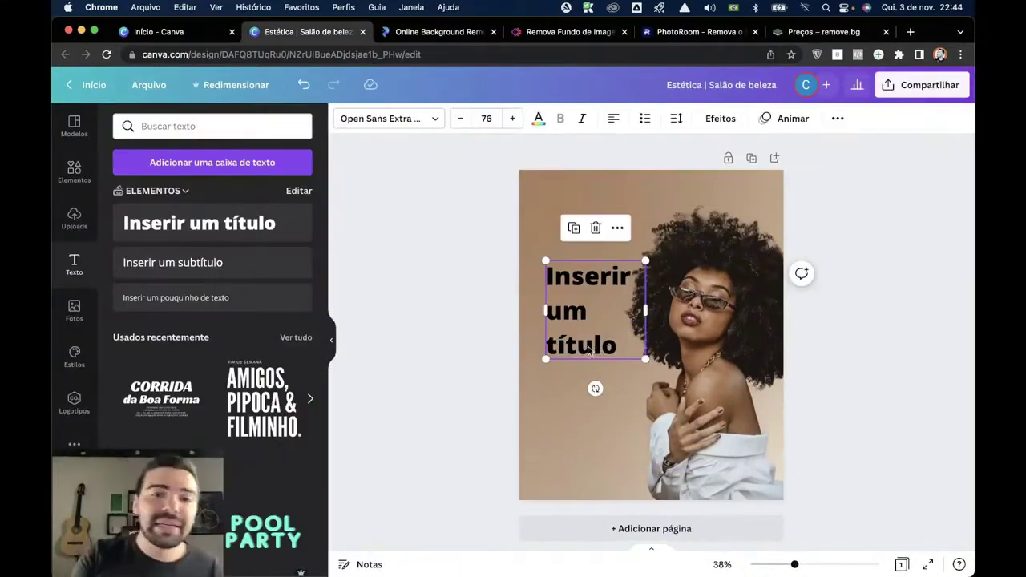
left_click(484, 309)
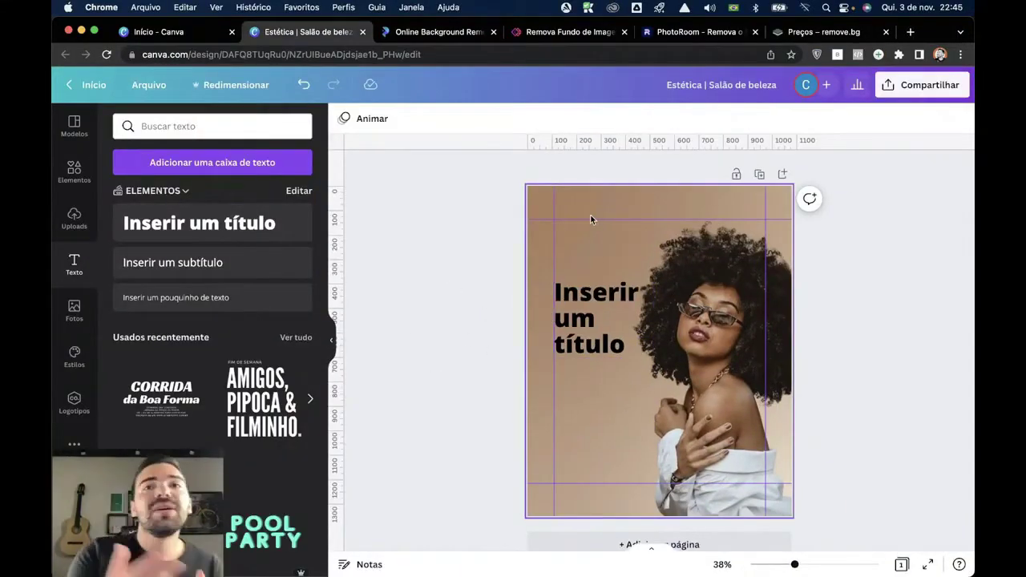
left_click(597, 316)
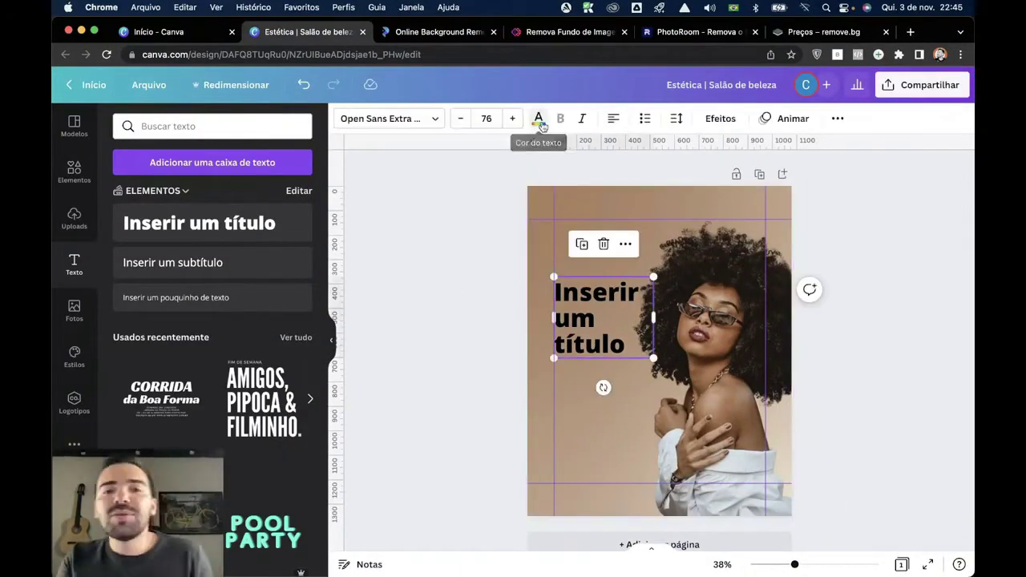
left_click(539, 118)
left_click_drag(597, 321, 597, 330)
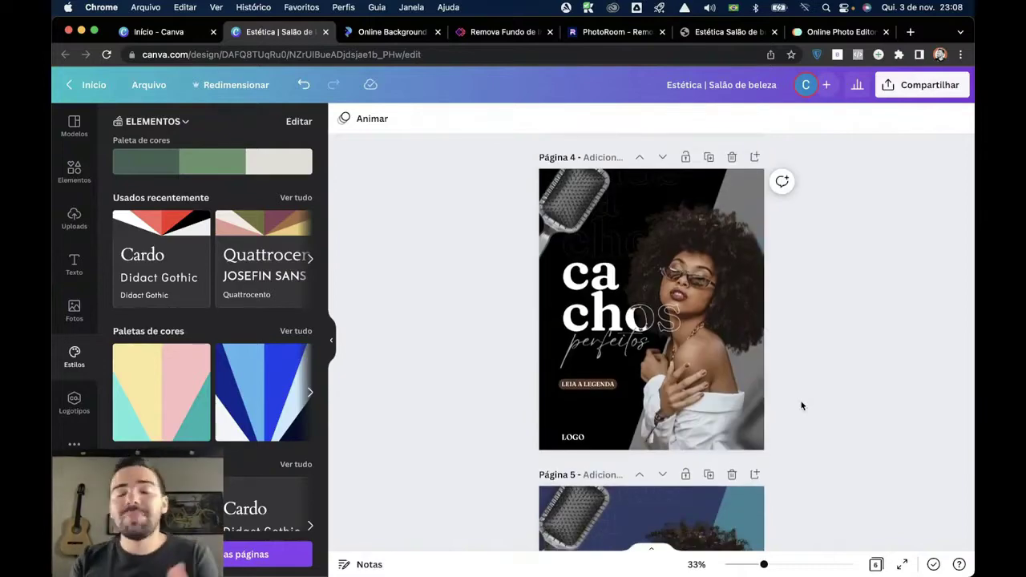
scroll(801, 401, "up", 5)
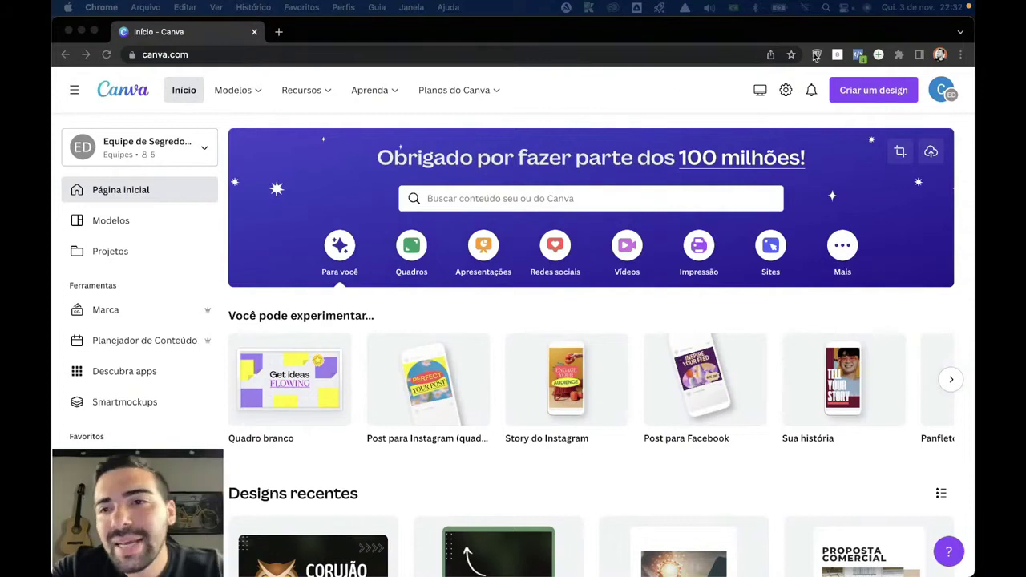
Create a new blank design measuring 1080 x 1350 px.
left_click(892, 100)
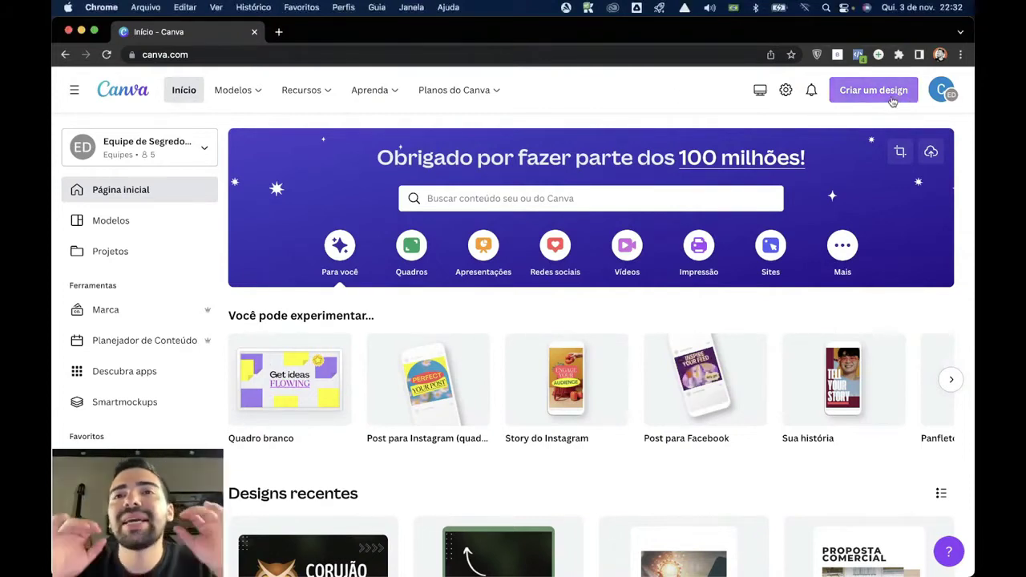
left_click(892, 100)
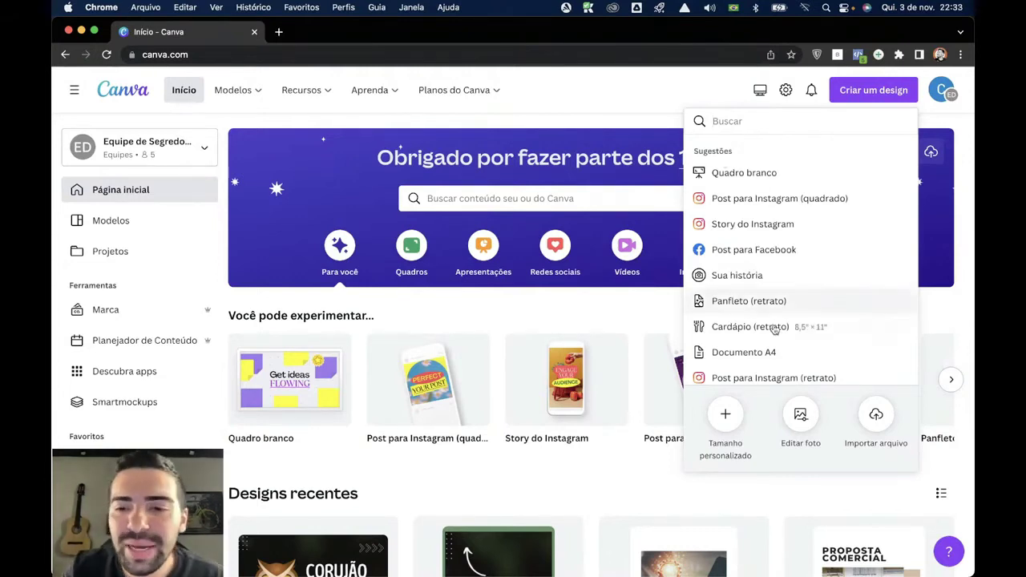
scroll(797, 376, "down", 1)
left_click(820, 346)
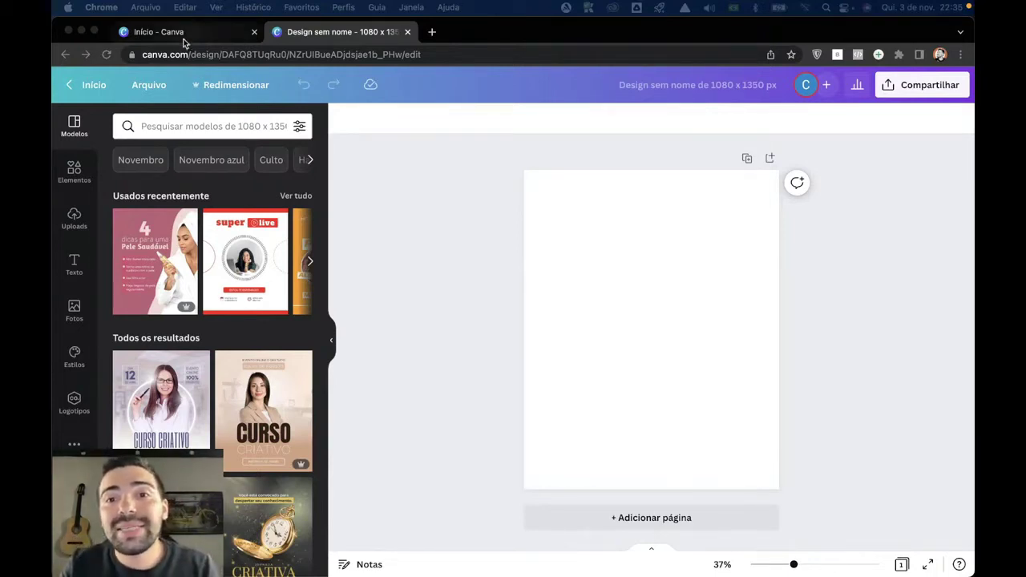
Rename the design as "Estética | Salão de beleza".
left_click(675, 84)
key("BackSpace")
type("Es")
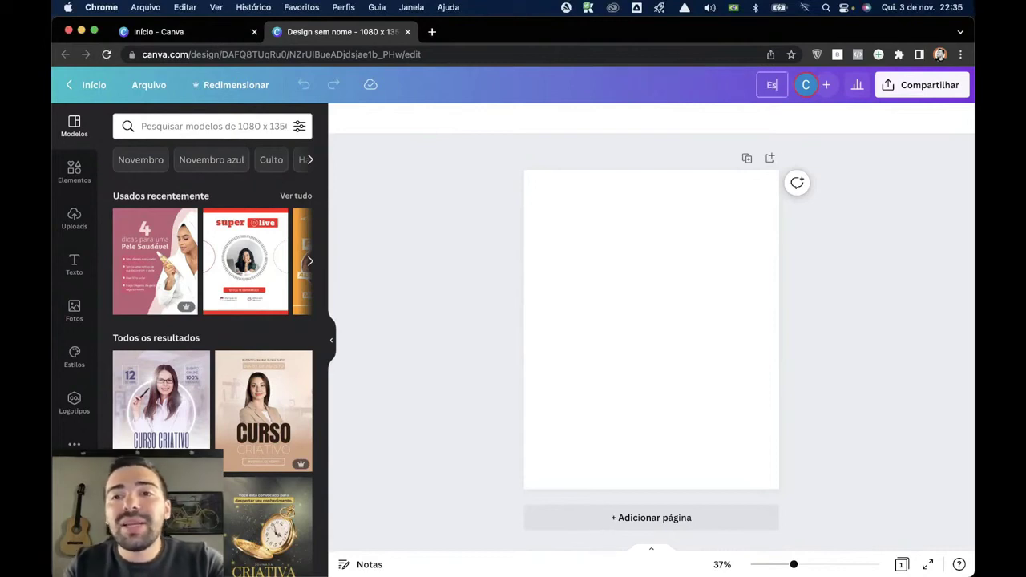
type("tética ")
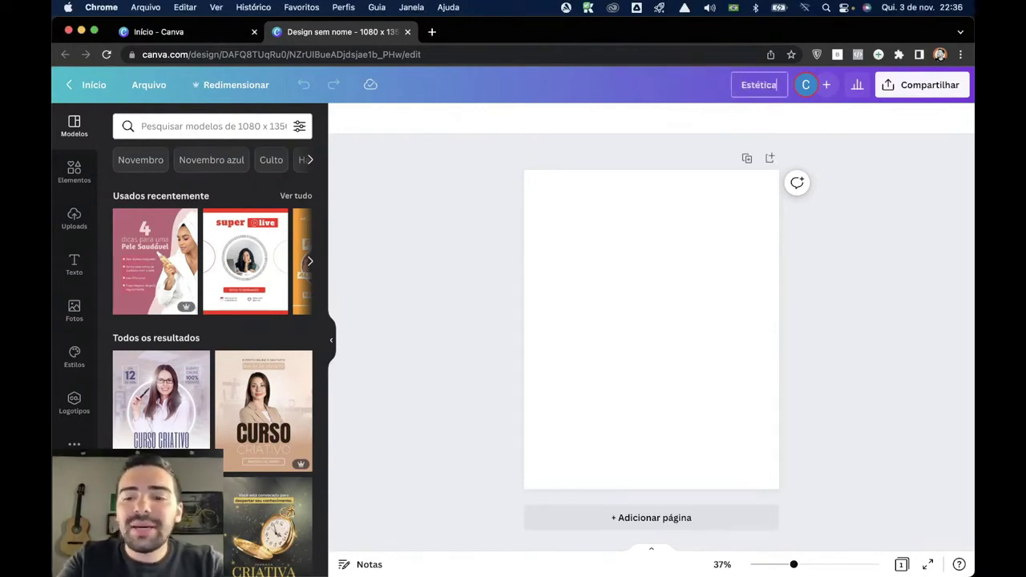
type("| S")
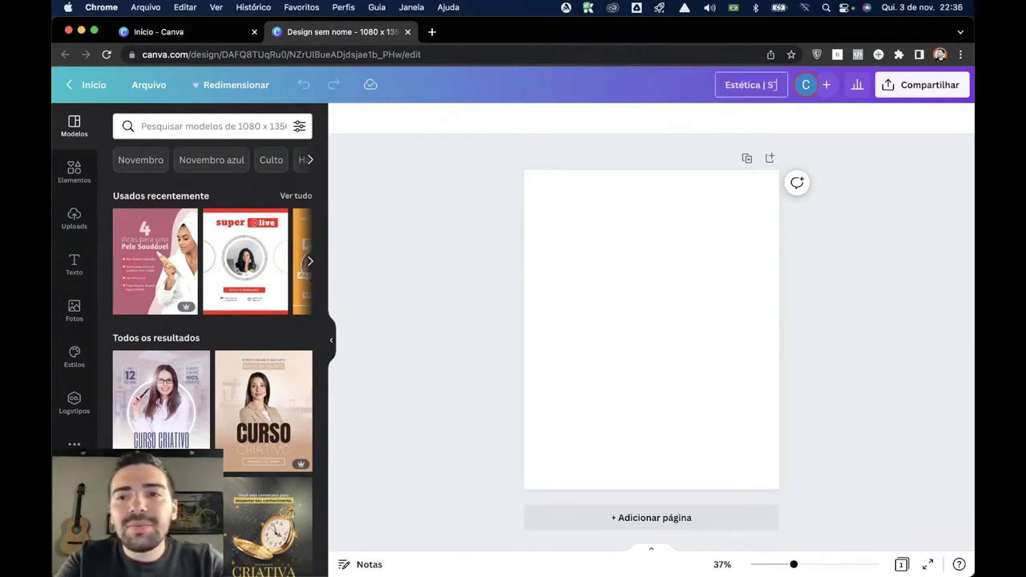
type("alão de beleza")
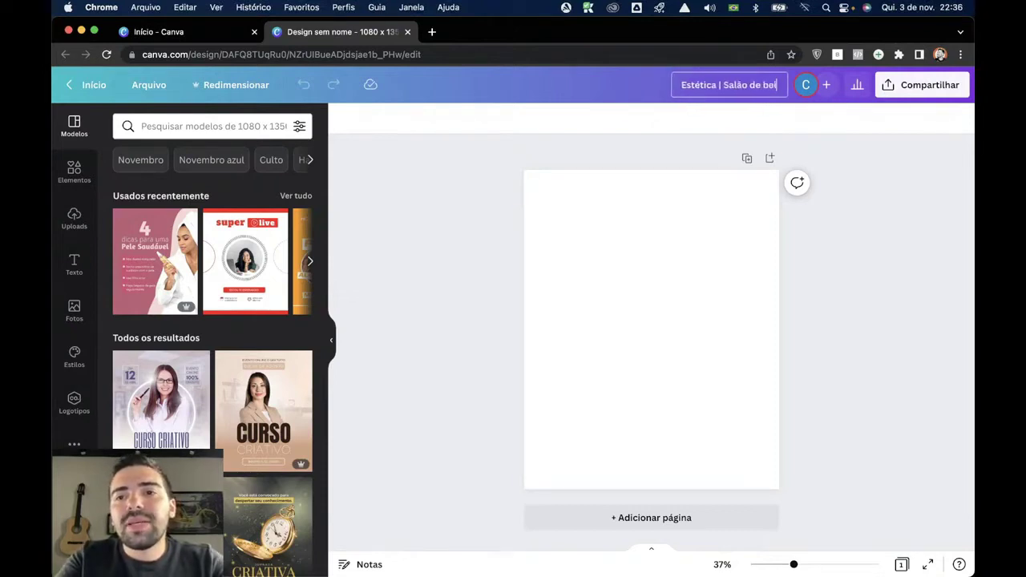
left_click(571, 267)
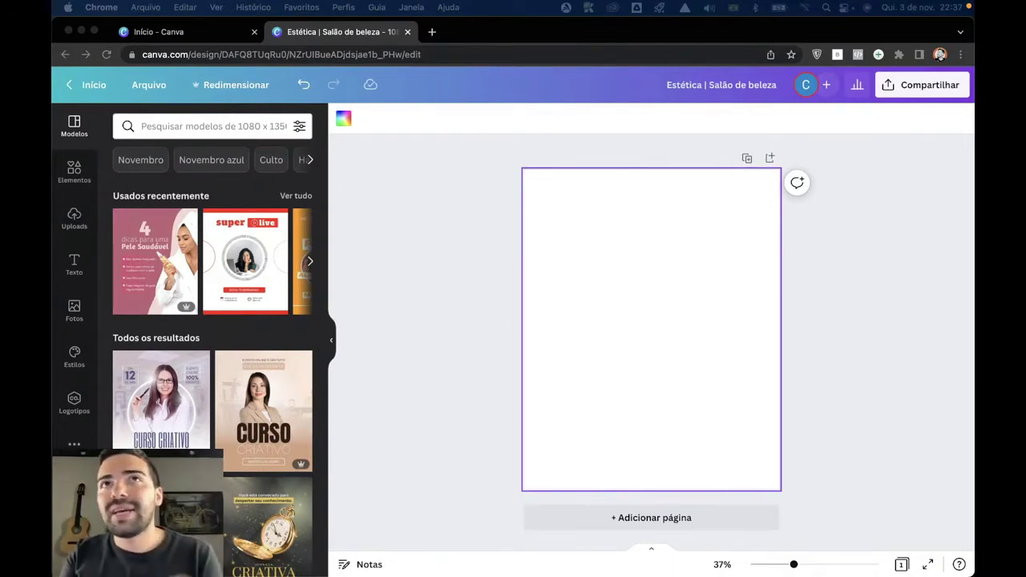
Search the elements library for "nude".
left_click(746, 369)
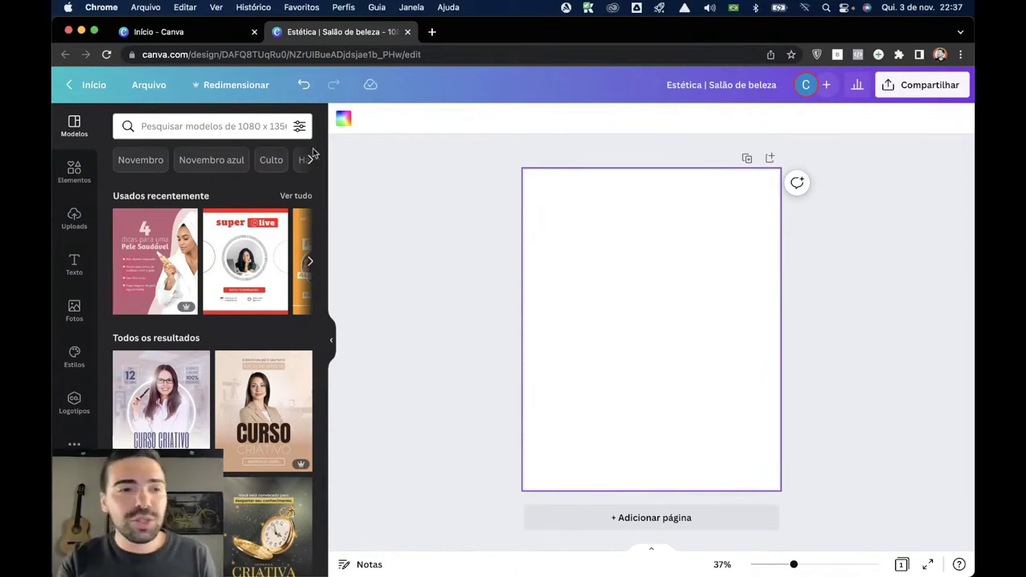
left_click(73, 171)
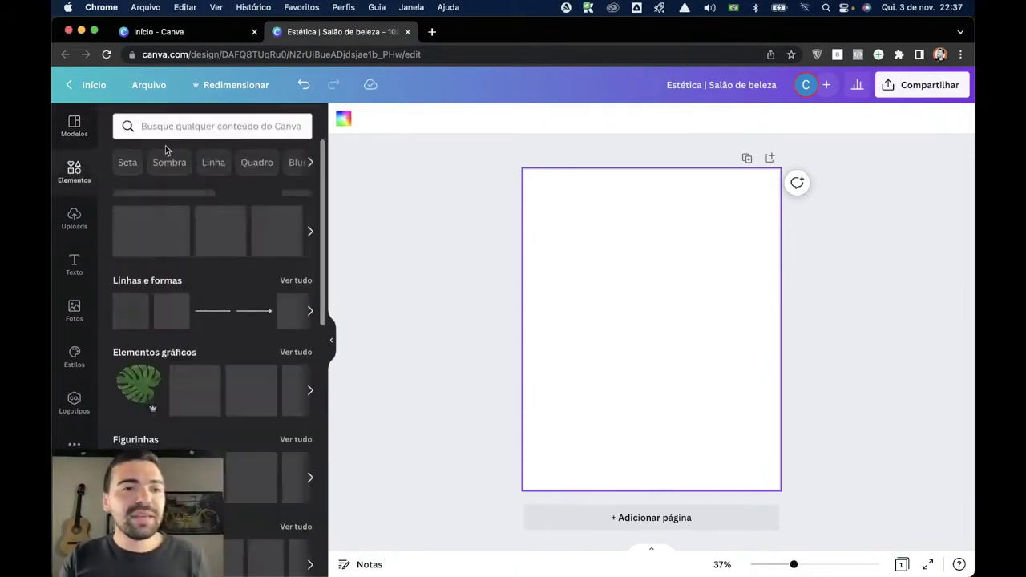
left_click(239, 126)
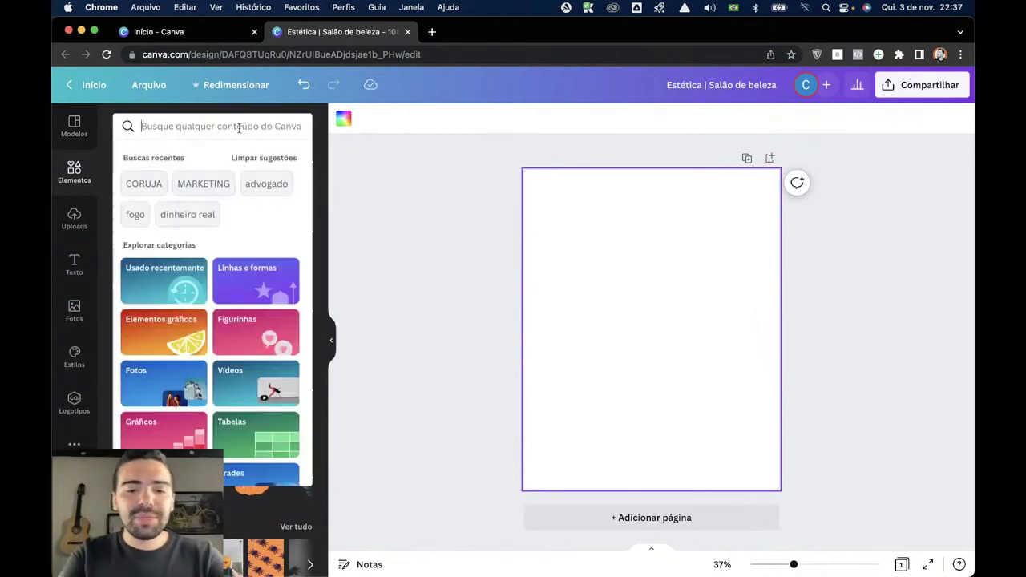
type("nude")
key("Return")
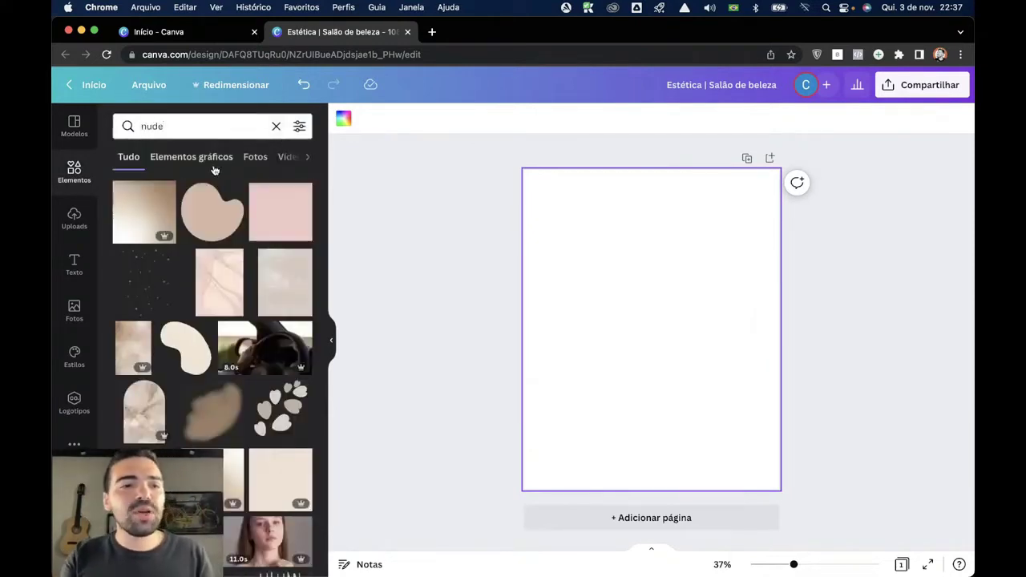
Add the brown-to-white gradient image from the results and set it as the page background.
left_click(135, 214)
right_click(677, 346)
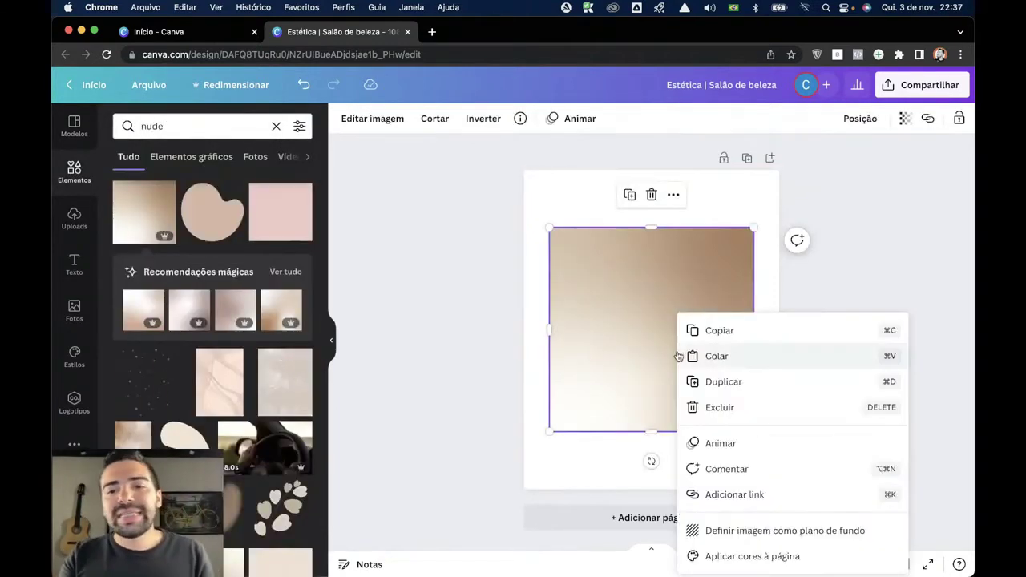
left_click(769, 529)
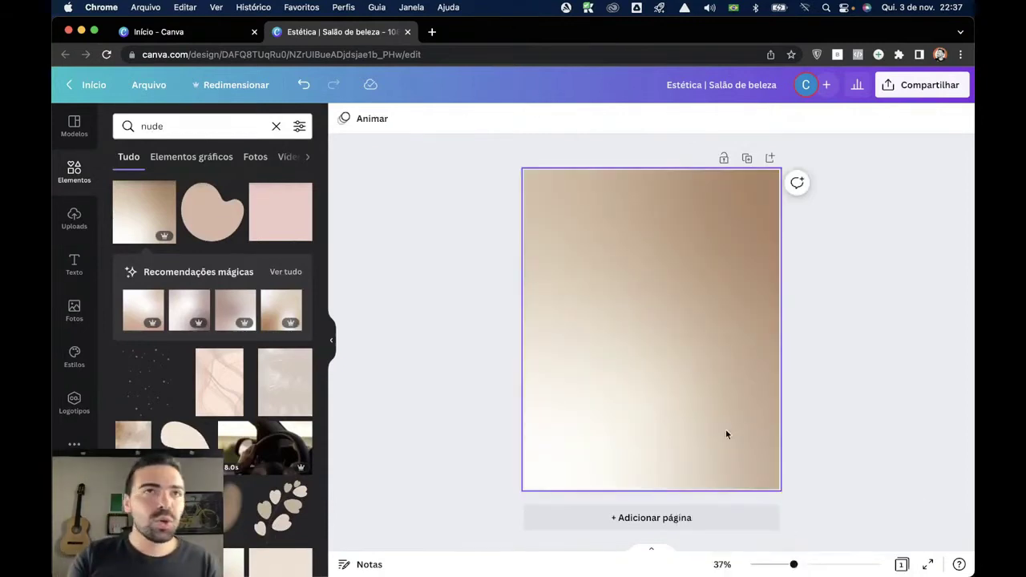
Enlarge the gradient background within its crop so that it extends past the page's lower-left corner.
double_click(727, 434)
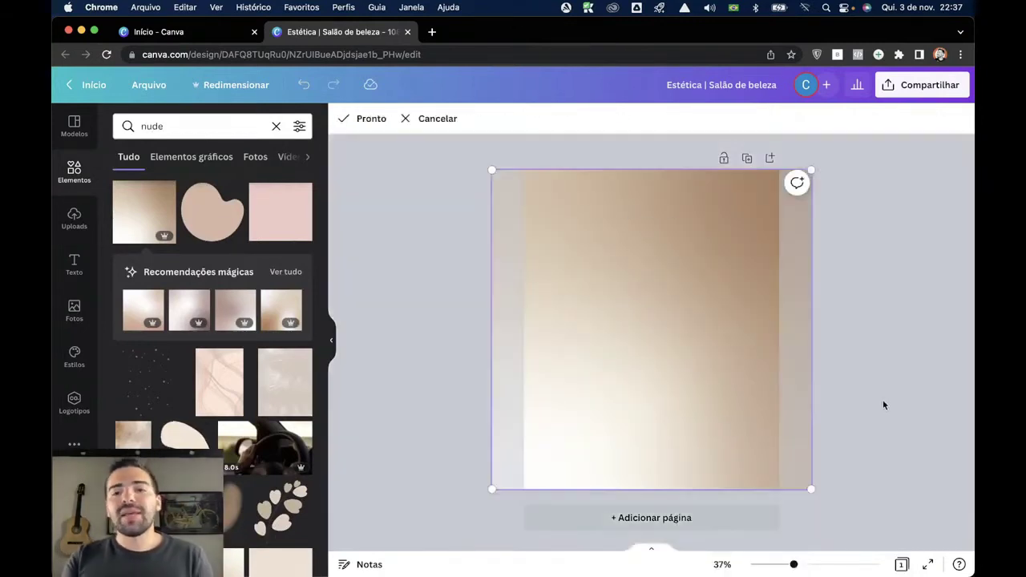
left_click(883, 403)
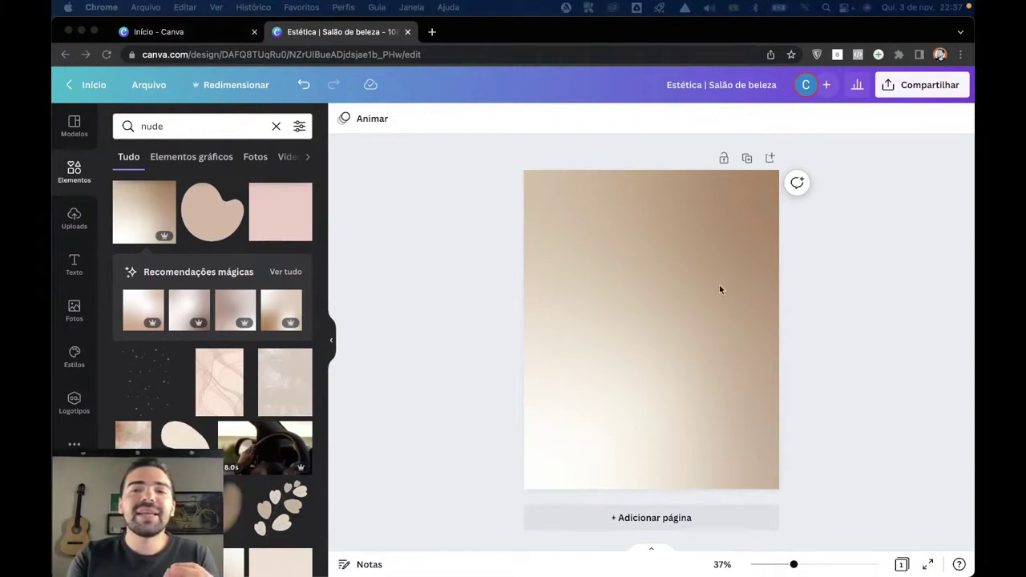
double_click(663, 319)
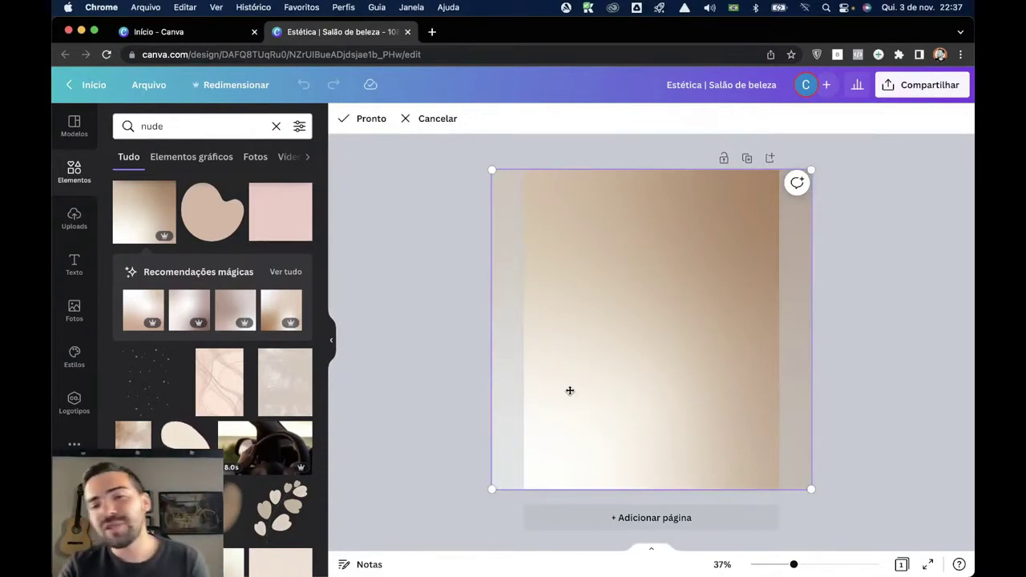
left_click_drag(643, 419, 394, 542)
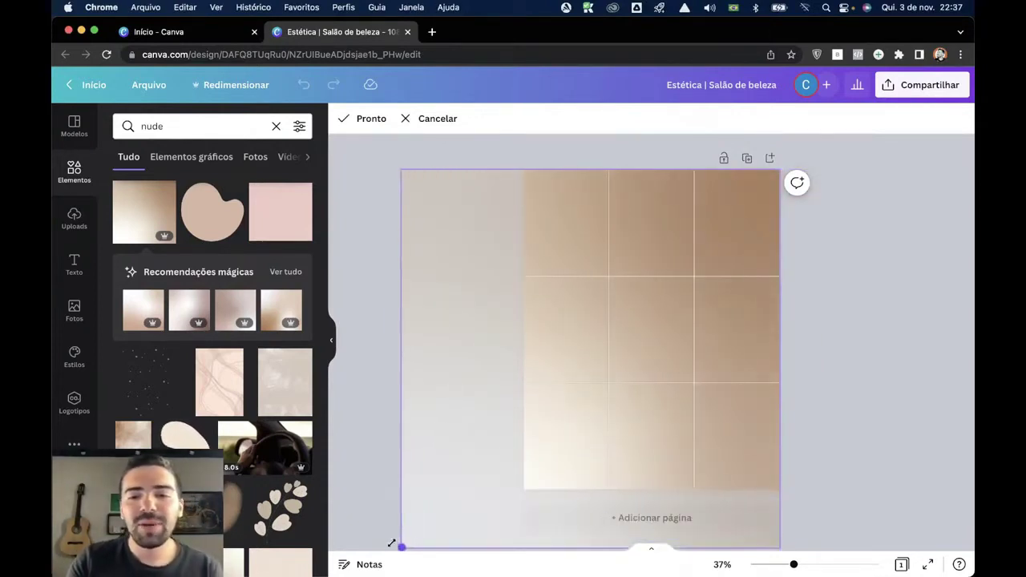
left_click(944, 371)
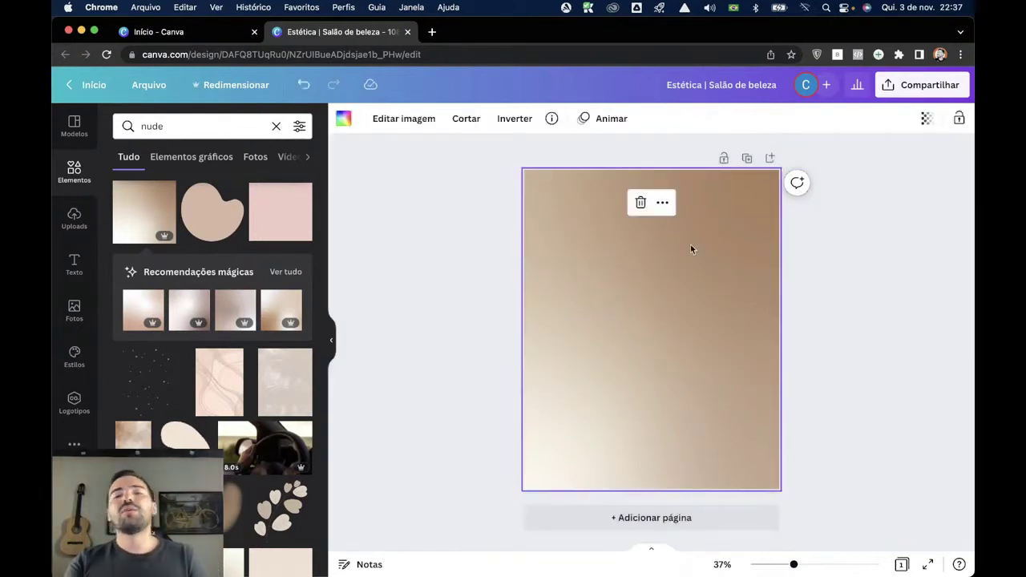
double_click(695, 382)
scroll(446, 476, "down", 1)
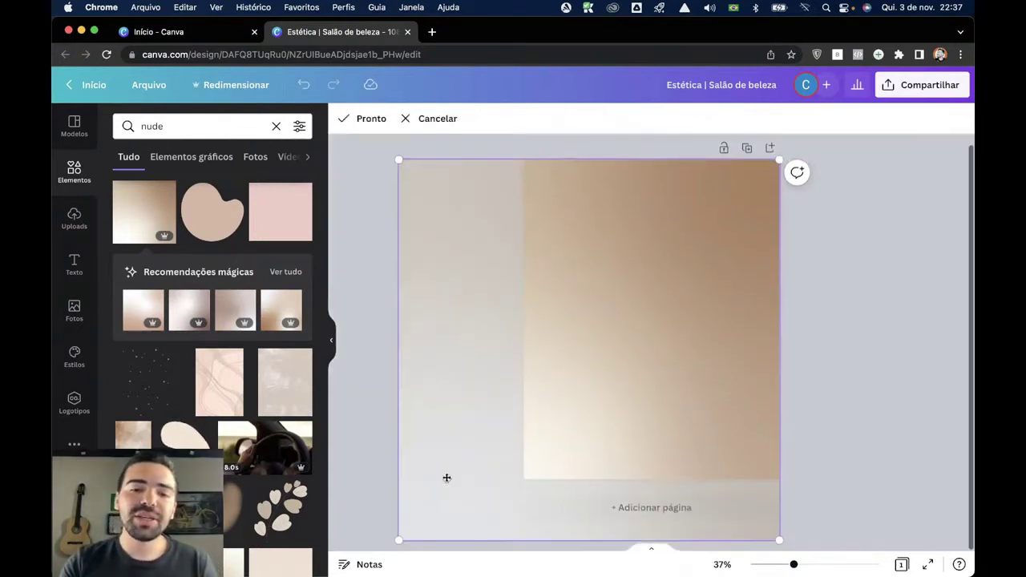
left_click(898, 404)
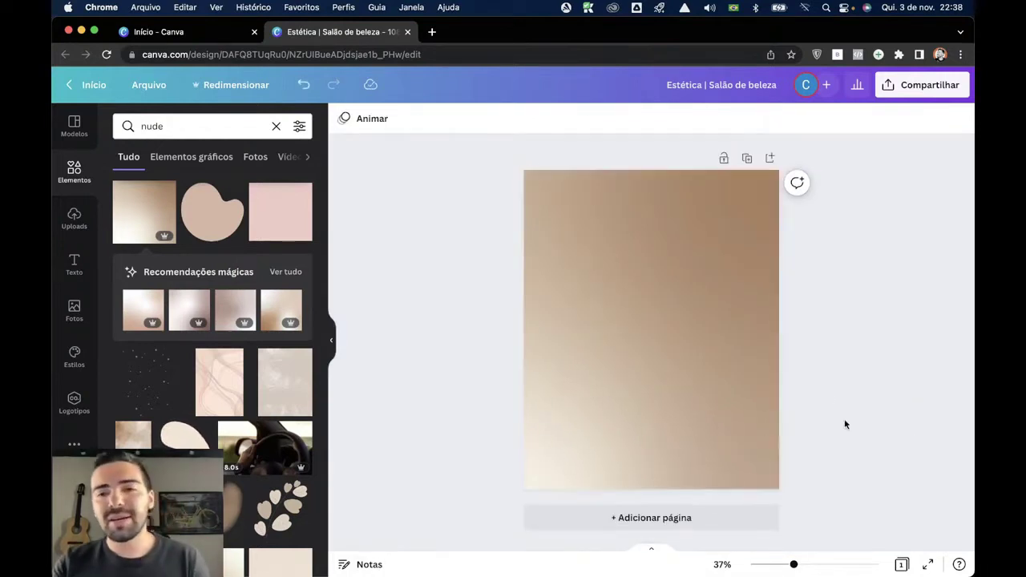
double_click(575, 388)
left_click(442, 124)
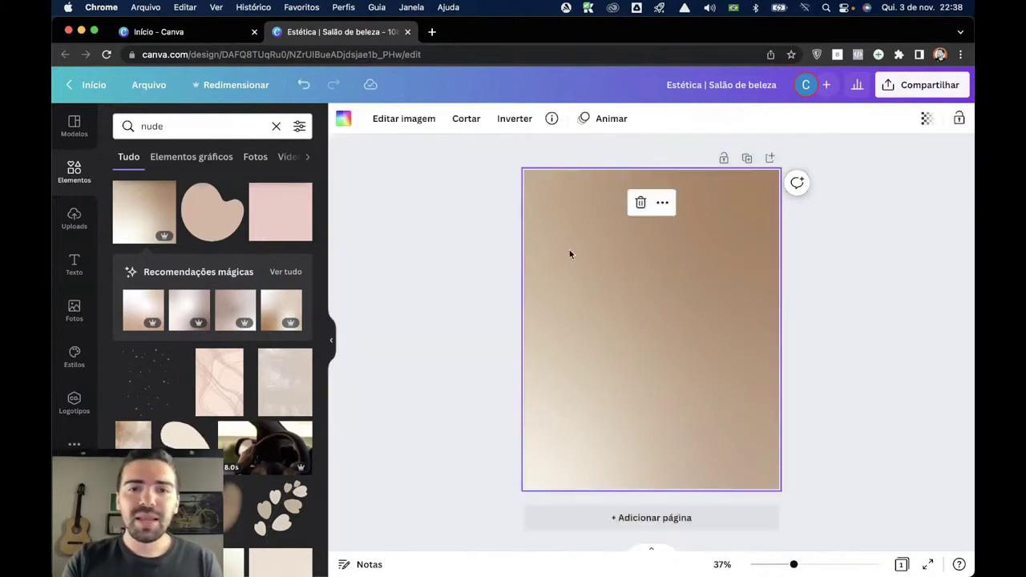
Try horizontal and vertical flips on the background and leave its light area in the page's lower-right corner.
left_click(514, 119)
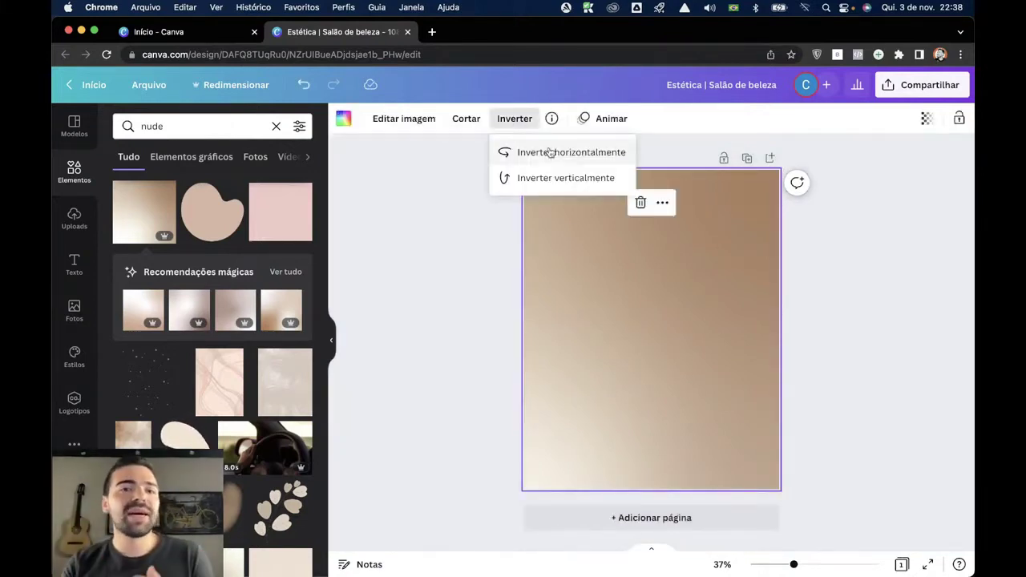
left_click(590, 153)
left_click(565, 178)
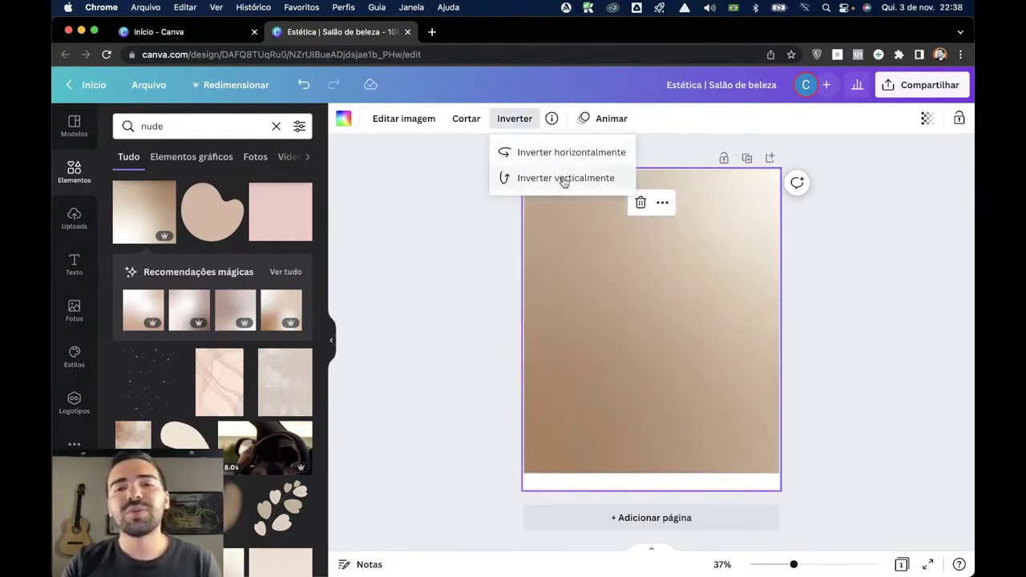
left_click(565, 178)
left_click(537, 152)
left_click(538, 152)
left_click(538, 152)
left_click(553, 152)
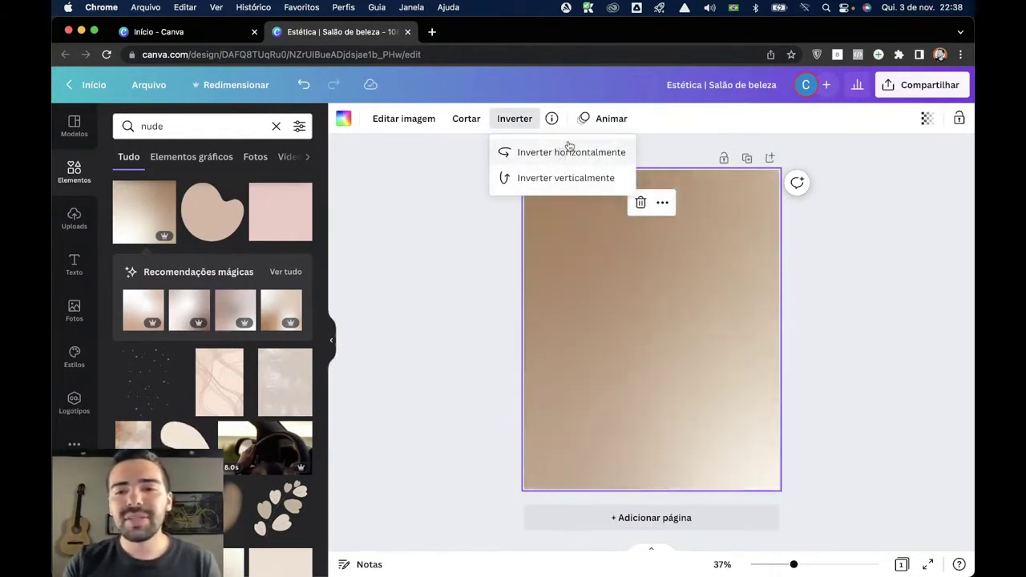
left_click(865, 332)
Show the margins along with the rulers and guides on the page.
left_click(585, 282)
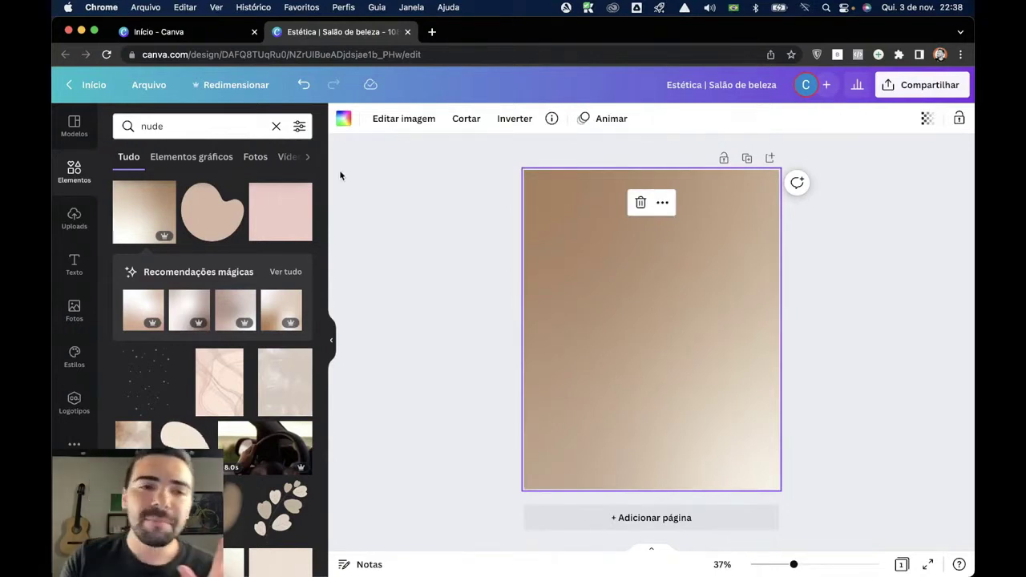
left_click(148, 85)
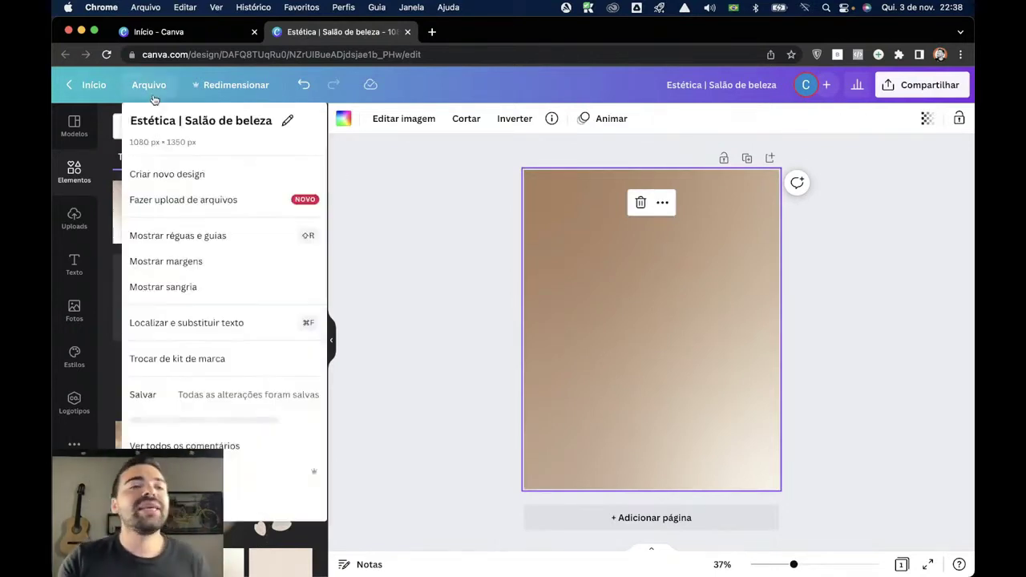
left_click(247, 263)
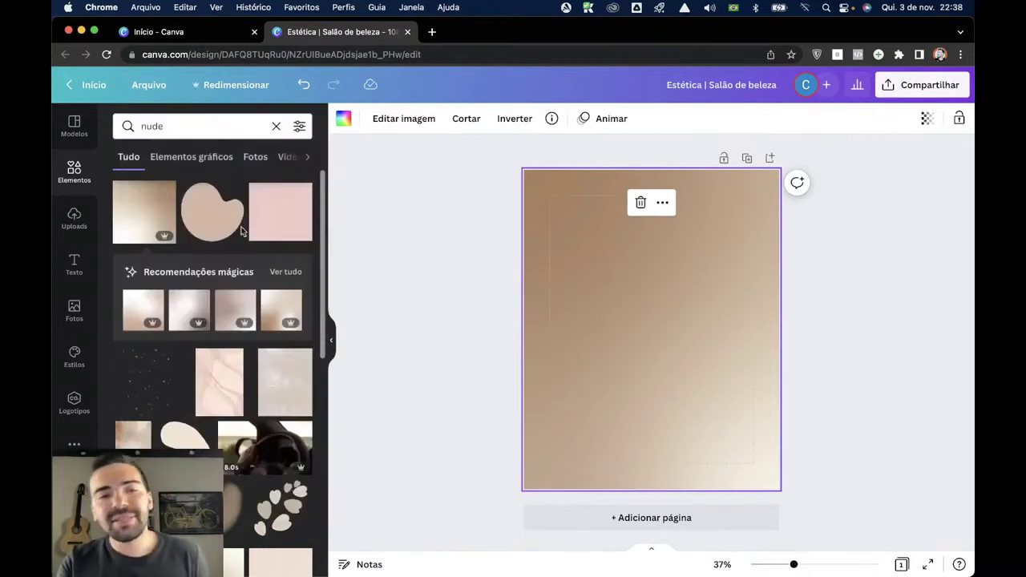
left_click(148, 85)
left_click(214, 234)
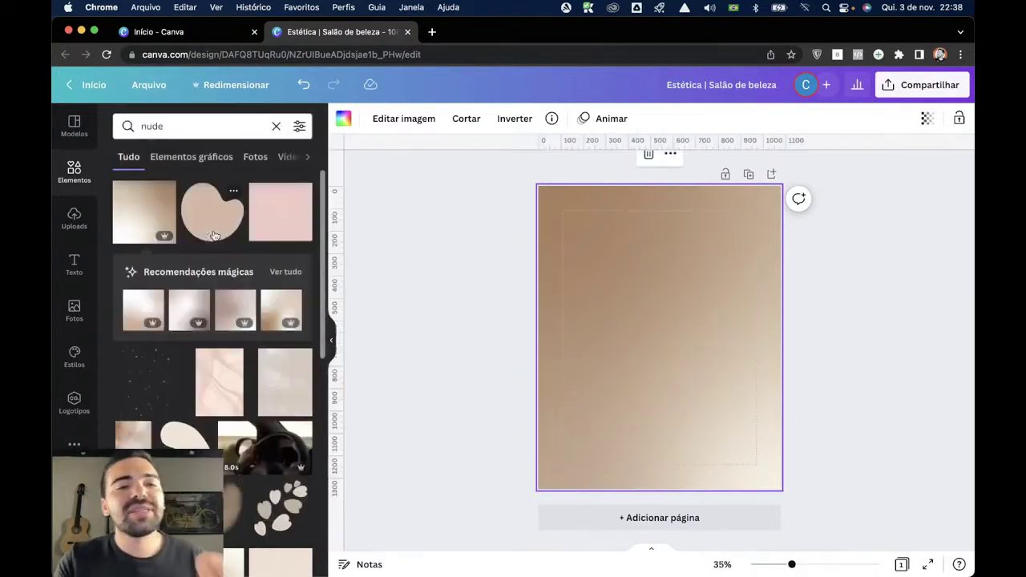
left_click(489, 329)
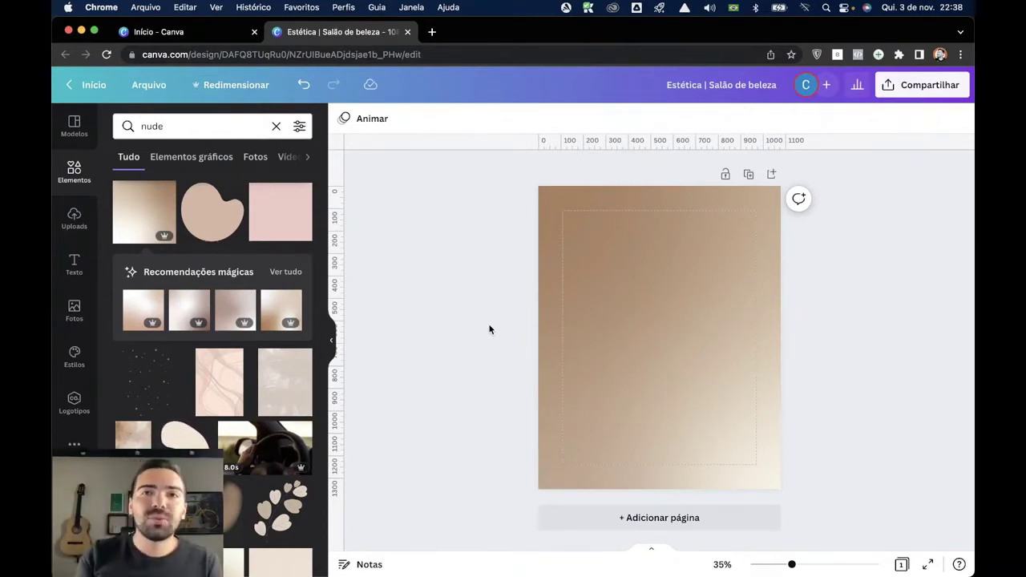
Add a square shape to the page and enlarge it to the full page width, centred vertically.
left_click(722, 399)
key("r")
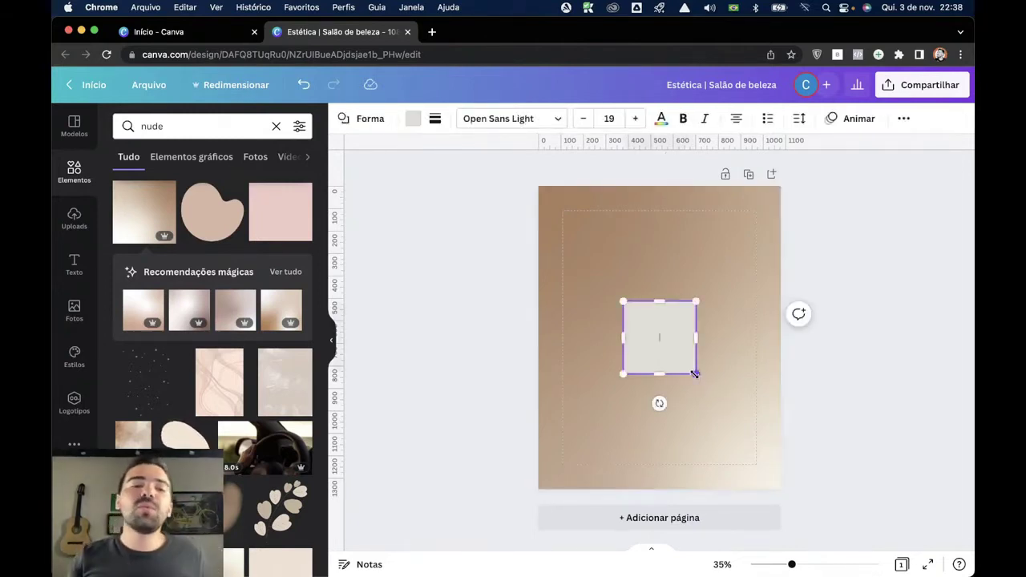
left_click(533, 355)
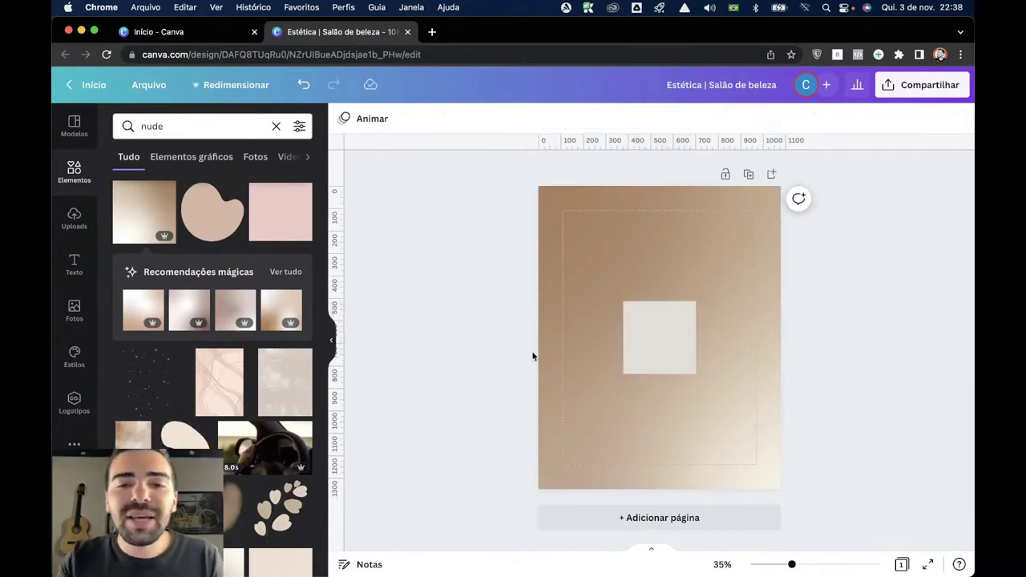
left_click(75, 171)
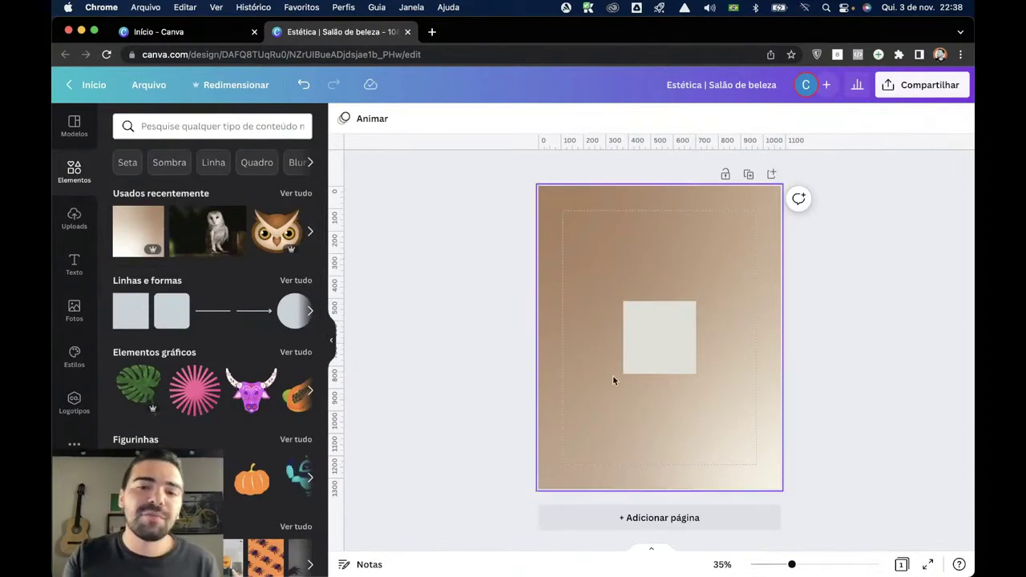
left_click(633, 363)
left_click_drag(695, 374, 780, 458)
left_click(823, 407)
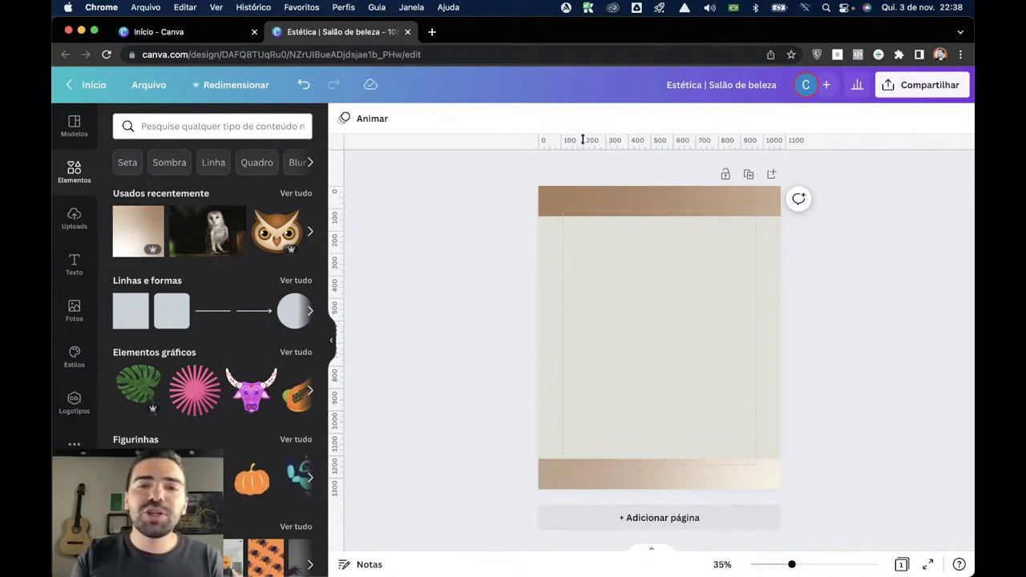
Place horizontal guides along the square's upper and lower edges and vertical guides along the left and right page margins.
left_click_drag(580, 137, 616, 215)
left_click_drag(647, 143, 654, 456)
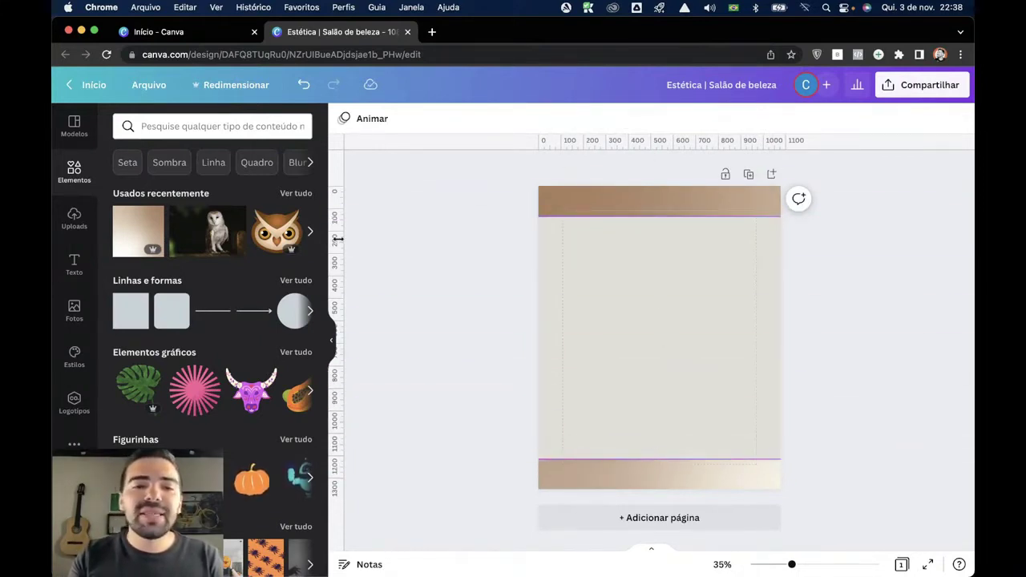
left_click_drag(338, 240, 562, 332)
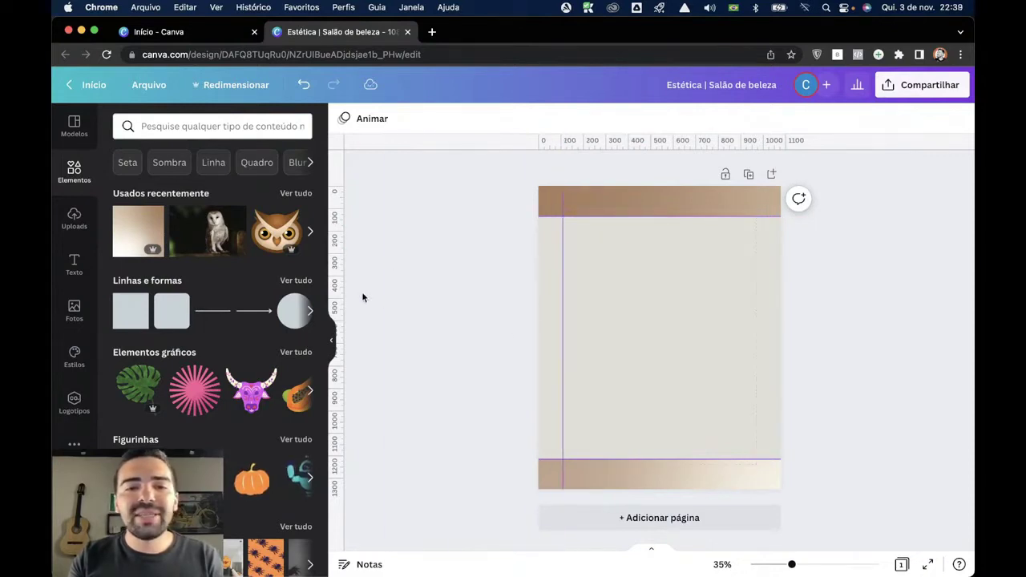
left_click_drag(335, 292, 756, 321)
Delete the square used for measuring and hide the page margins.
left_click(678, 302)
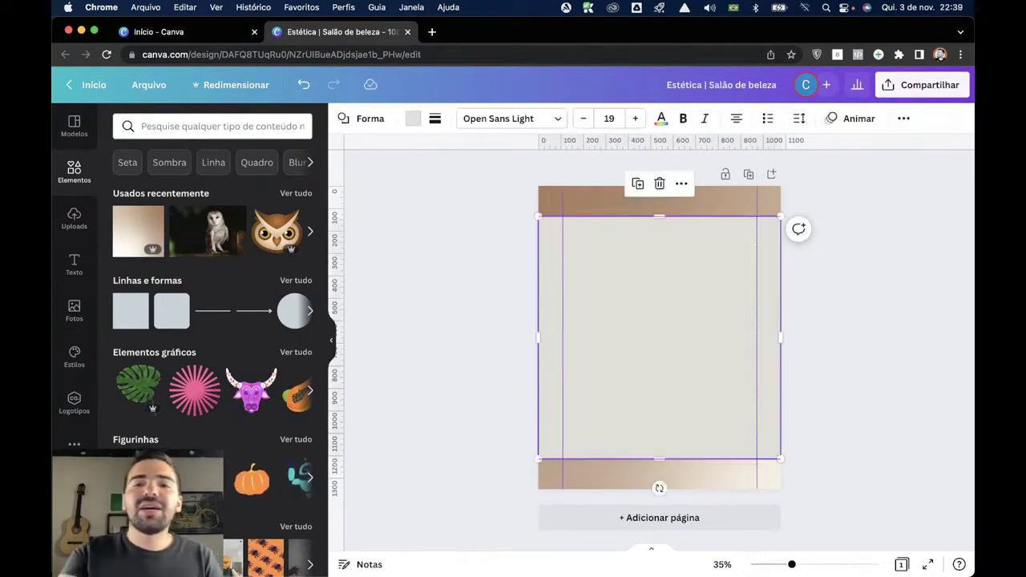
key("Delete")
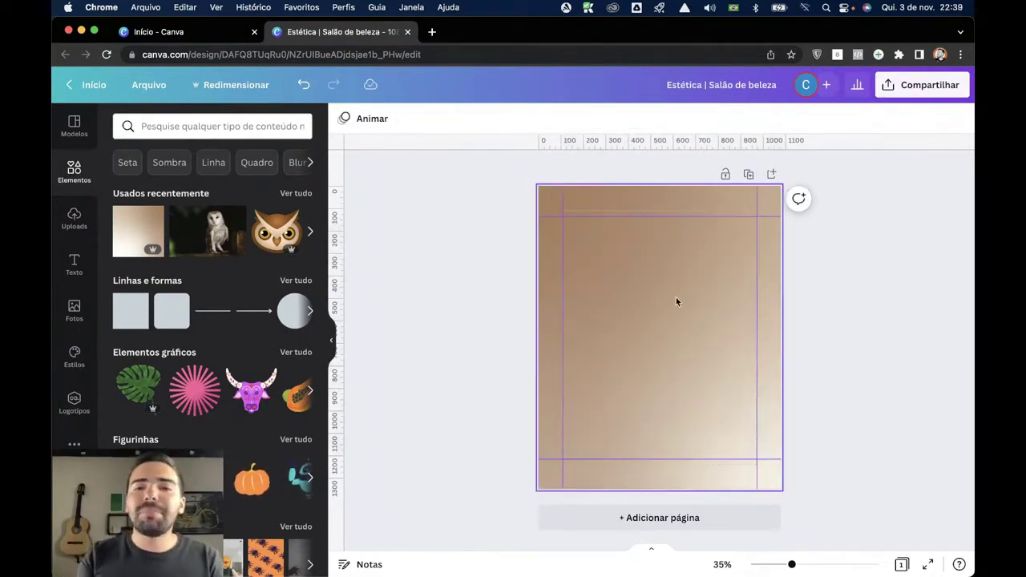
left_click(145, 85)
left_click(217, 263)
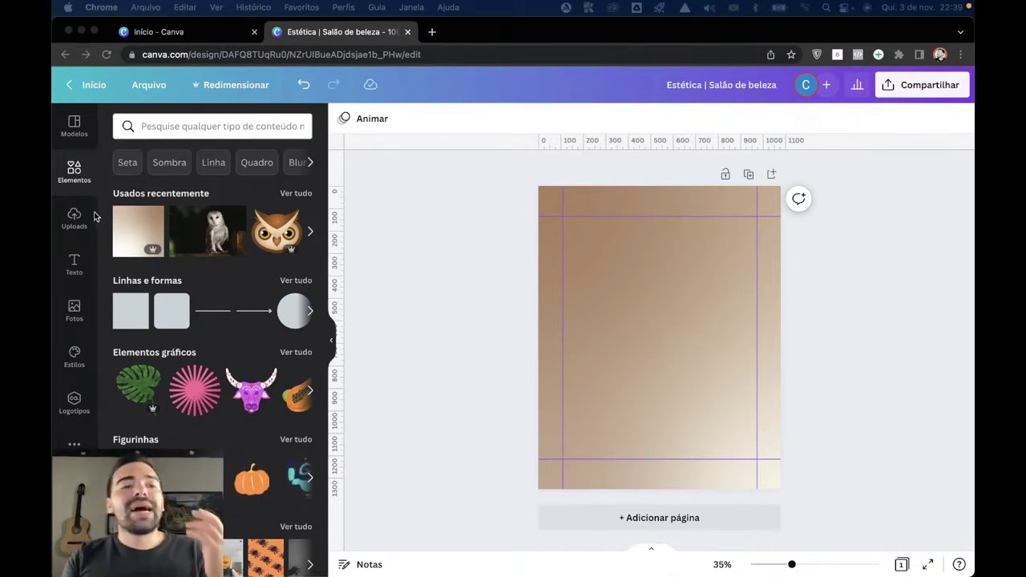
Search the elements for "mulher cabelo" and limit the results to photos.
left_click(74, 172)
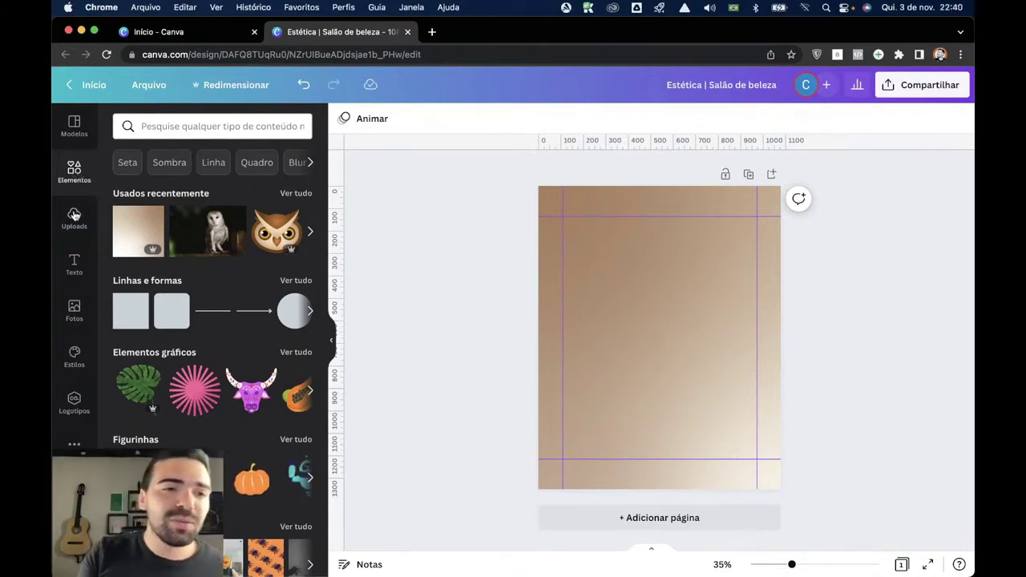
left_click(250, 128)
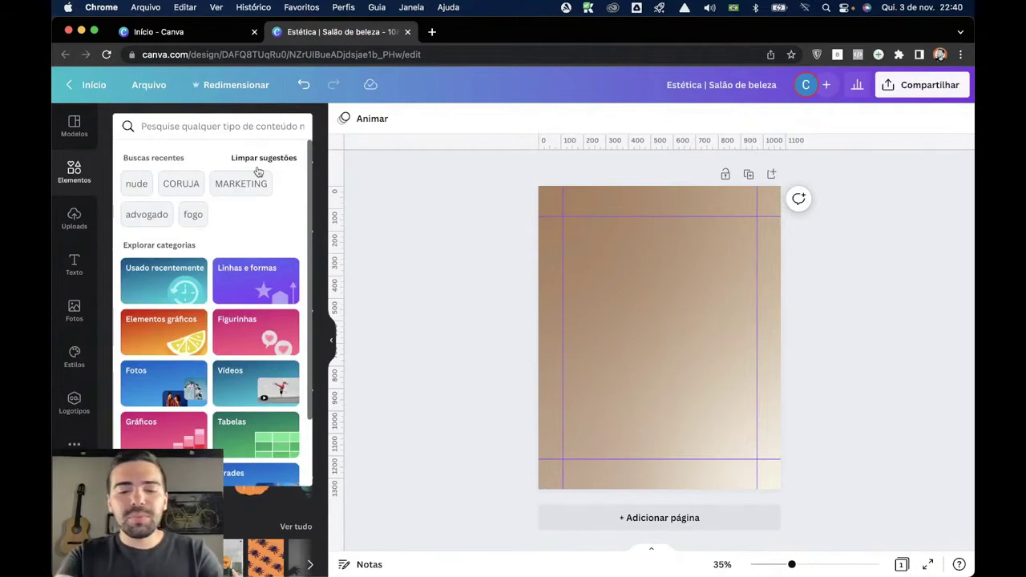
type("mulher cabelo")
key("Return")
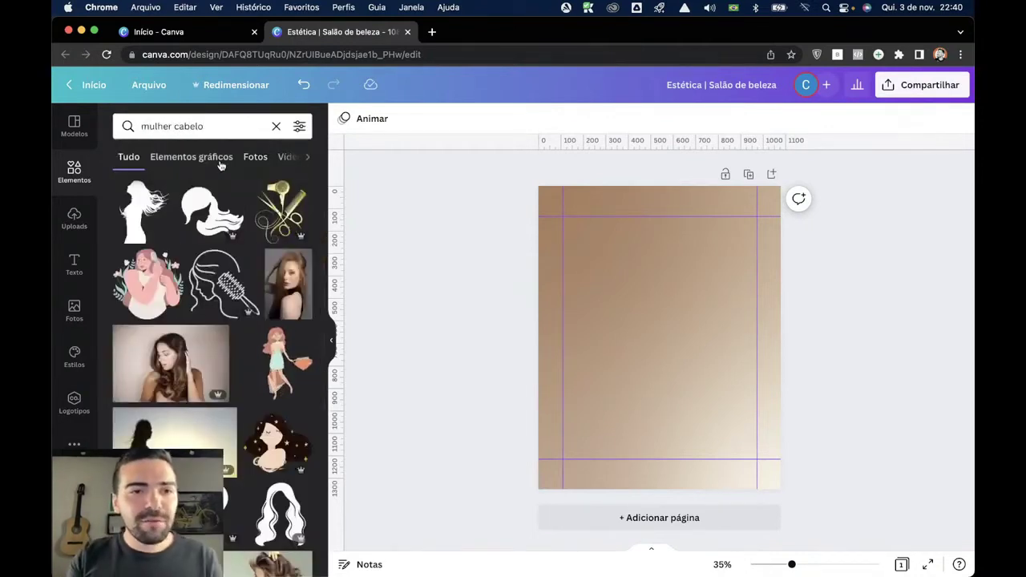
left_click(253, 158)
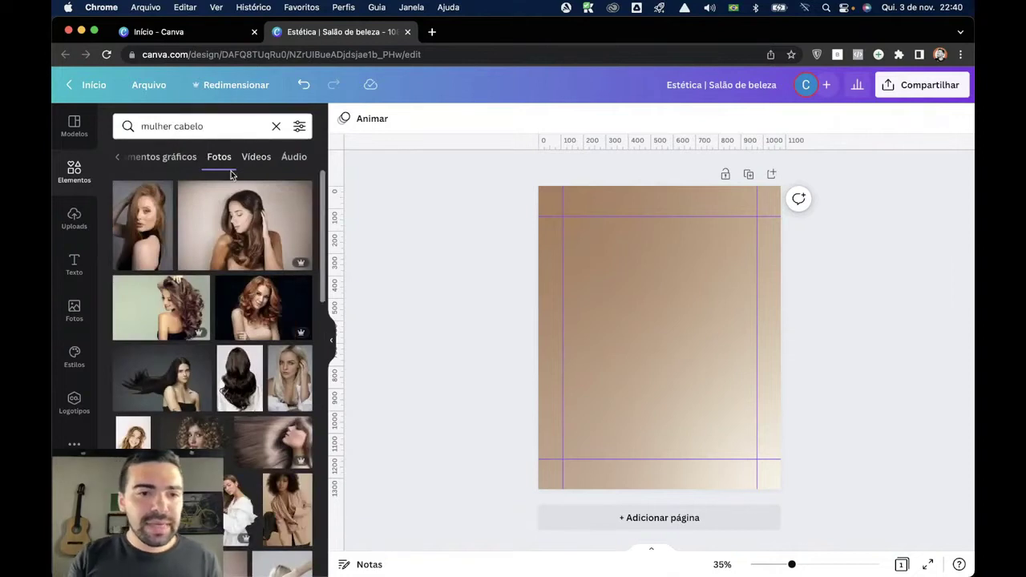
Try the photo of the long-haired woman on a grey-beige backdrop, enlarged over the page's lower-right area, and remove it.
left_click(244, 224)
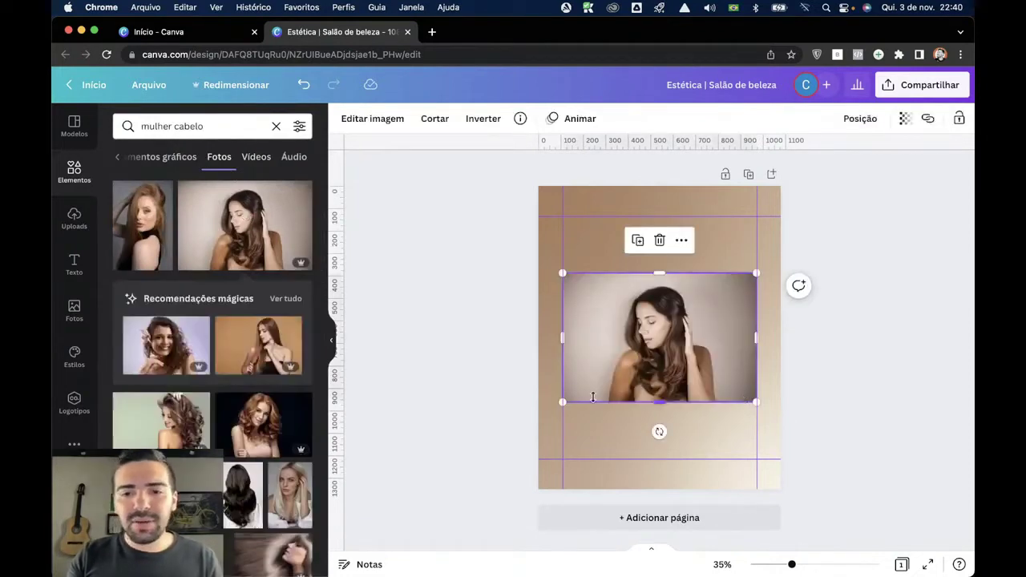
left_click_drag(671, 373, 703, 373)
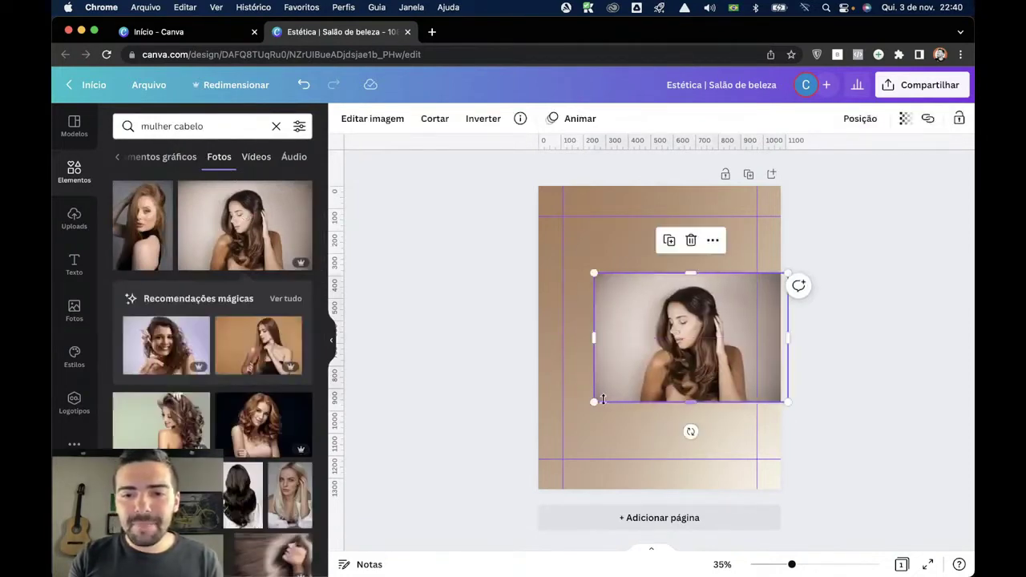
left_click_drag(596, 402, 377, 548)
left_click_drag(654, 407, 791, 377)
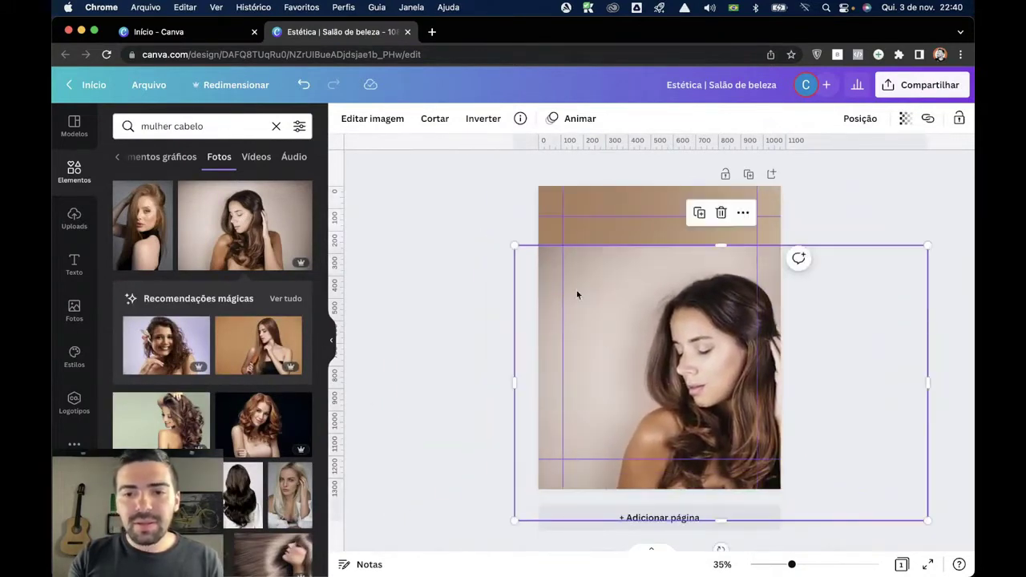
left_click_drag(513, 244, 462, 213)
mouse_move(671, 356)
left_mouse_down()
mouse_move(690, 359)
mouse_move(699, 346)
left_mouse_up()
key("Delete")
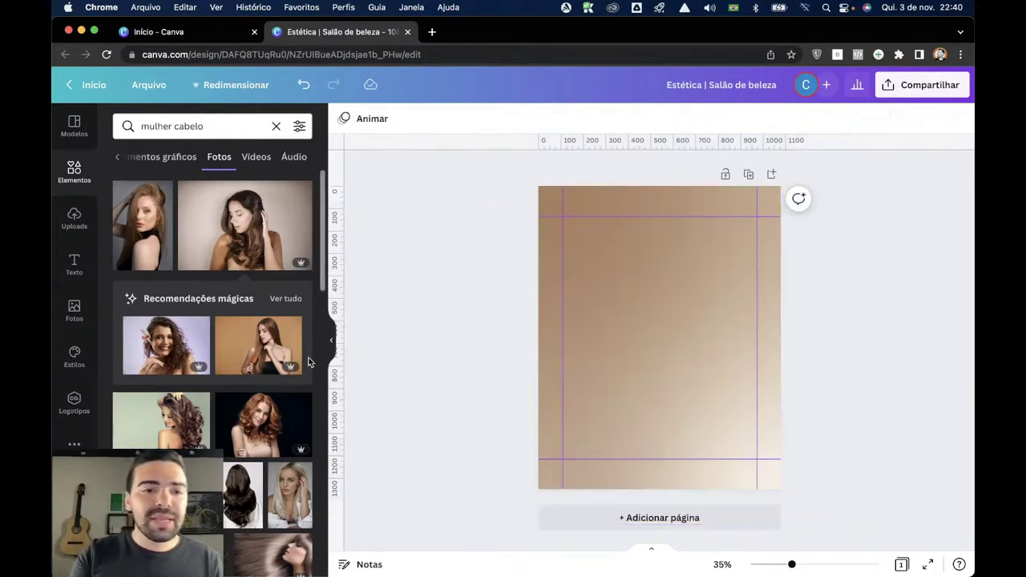
Try the recommended photo of the woman holding a hairbrush, cropped on its left side and enlarged, and remove it.
left_click(269, 352)
left_click_drag(643, 329, 626, 344)
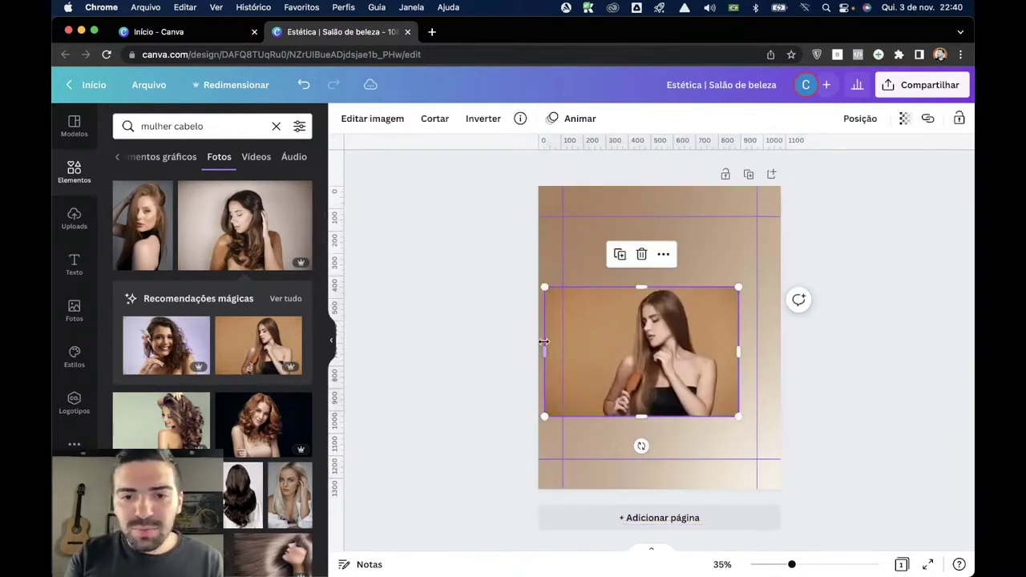
left_click_drag(544, 350, 581, 350)
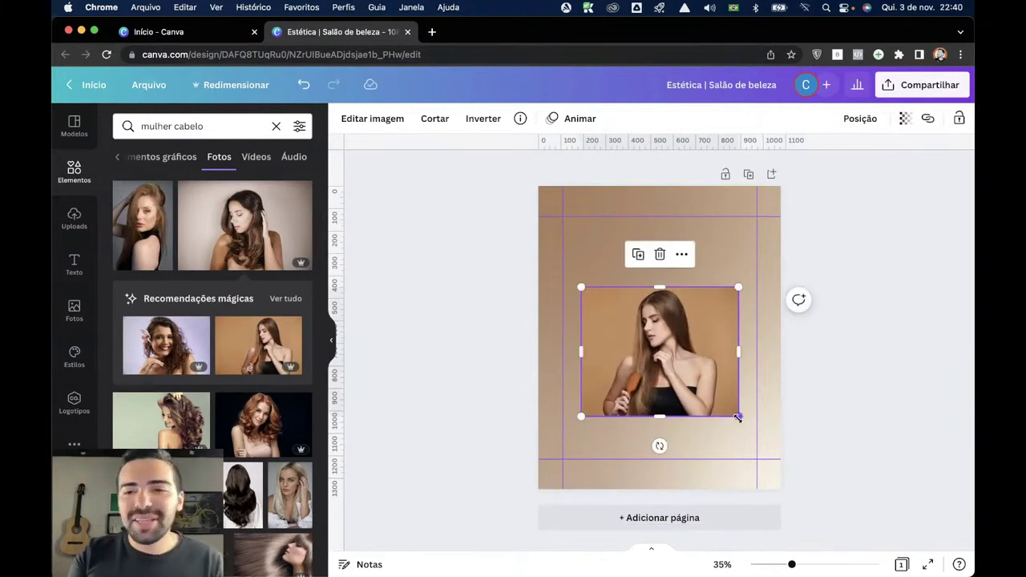
left_click_drag(738, 416, 926, 569)
left_click_drag(696, 410, 661, 328)
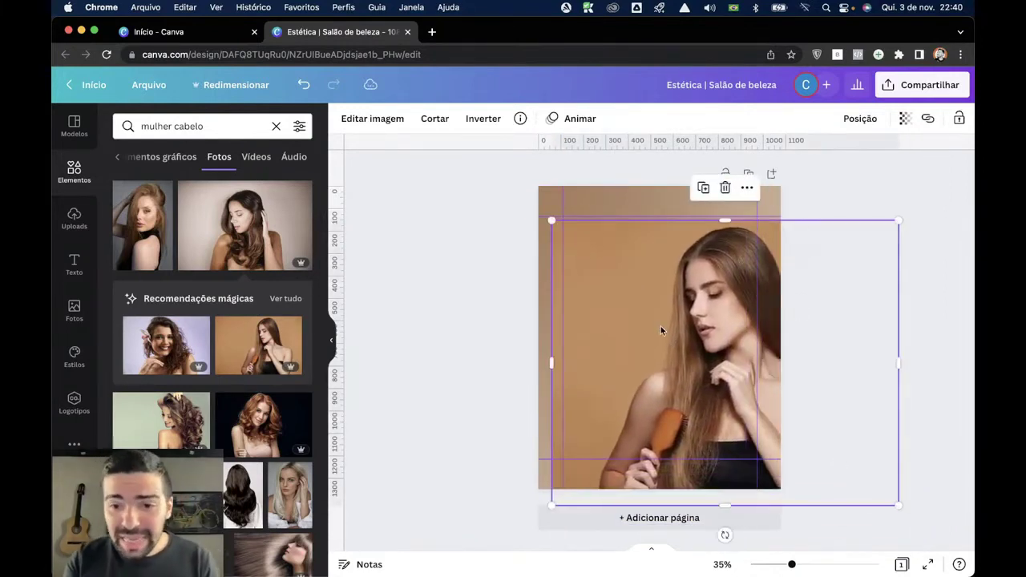
scroll(643, 384, "up", 5)
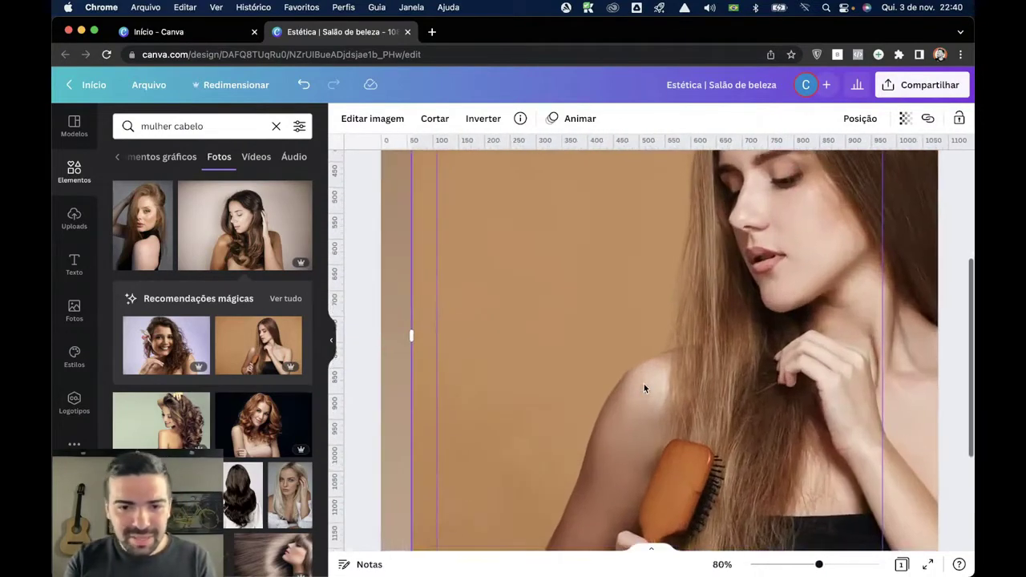
scroll(644, 384, "down", 3)
key("Delete")
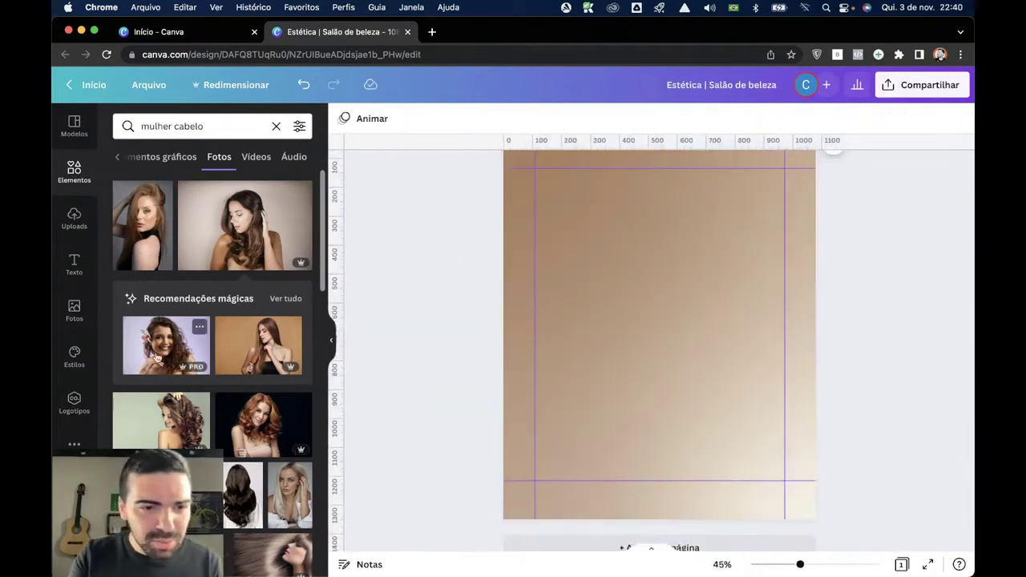
Try the recommended photo of the curly-haired woman with a flower, enlarged across the lower page, inspect its hair edges and remove it.
left_click(169, 346)
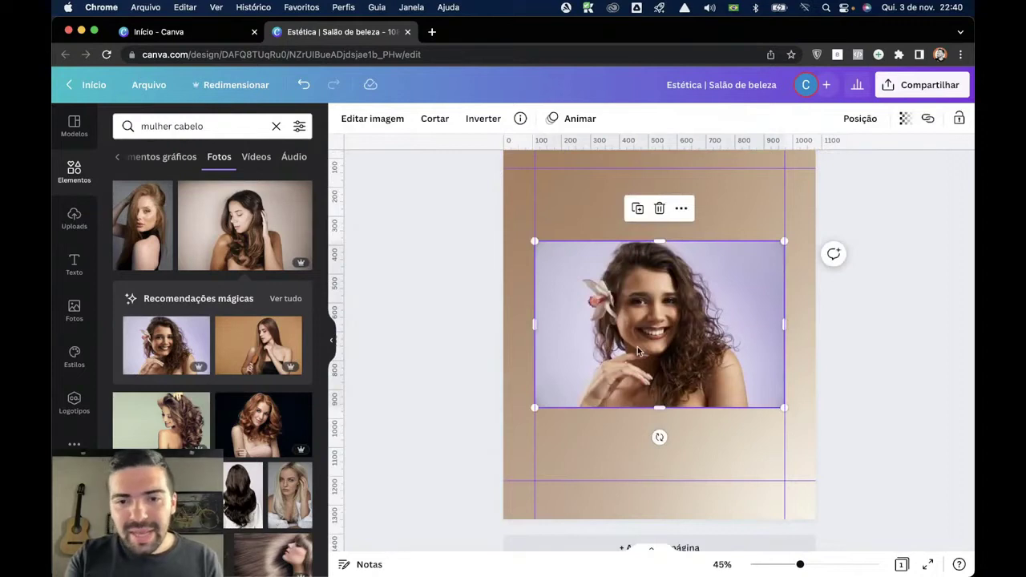
left_click_drag(639, 350, 711, 381)
left_click_drag(606, 436, 421, 545)
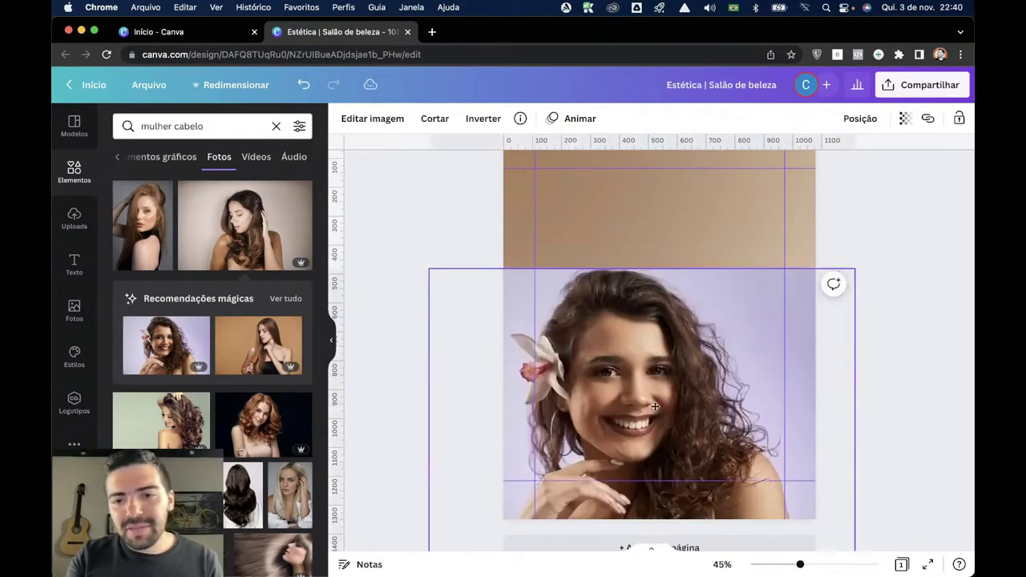
left_click_drag(655, 414, 679, 381)
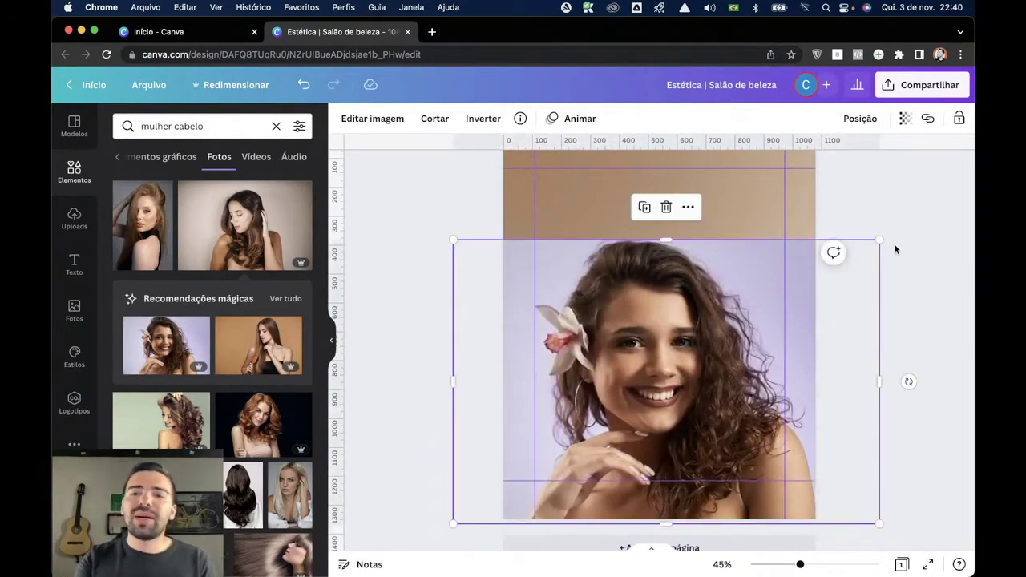
left_click_drag(880, 239, 843, 258)
left_click_drag(681, 319, 690, 314)
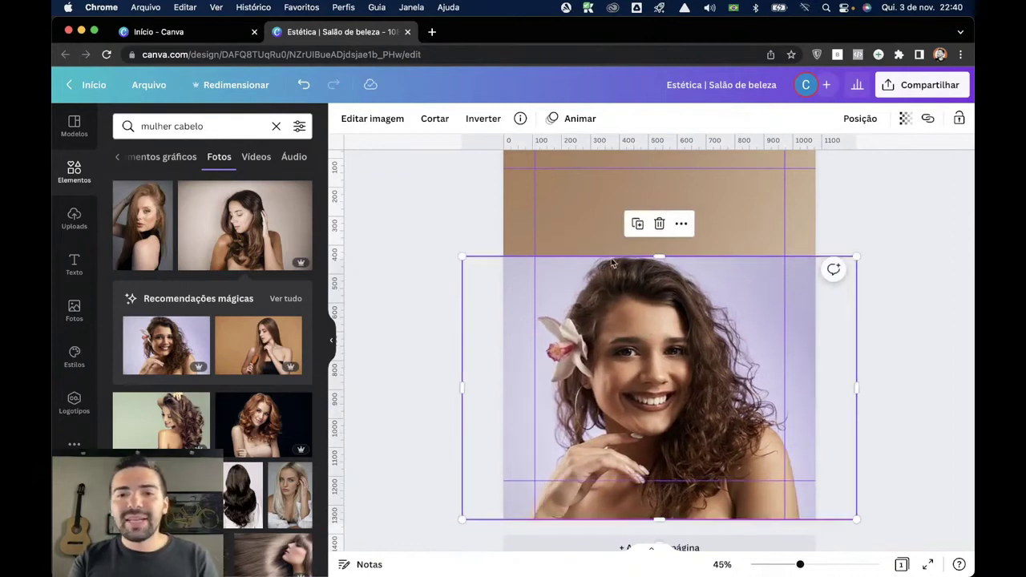
scroll(621, 258, "up", 5)
scroll(622, 257, "up", 6)
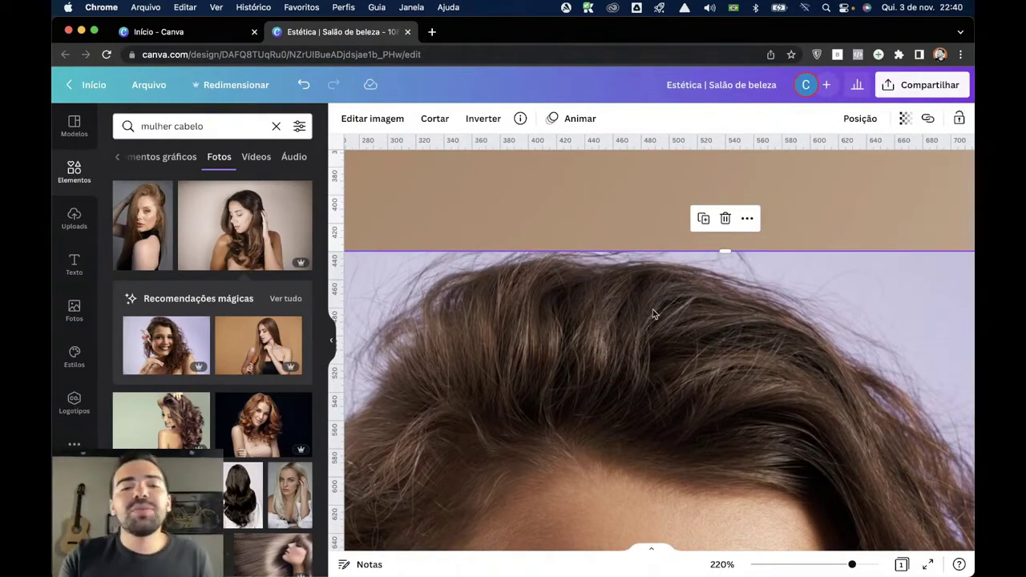
scroll(654, 314, "down", 2)
scroll(654, 316, "down", 3)
key("Delete")
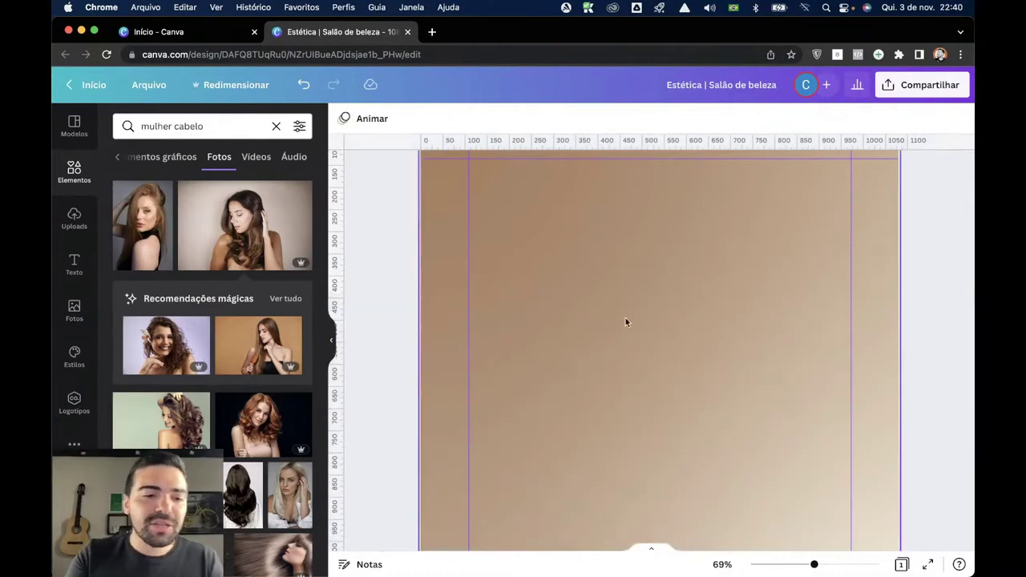
Try the photo of the woman facing left with her hand in her hair, enlarged across the lower page, and remove it.
scroll(267, 338, "down", 5)
left_click(210, 335)
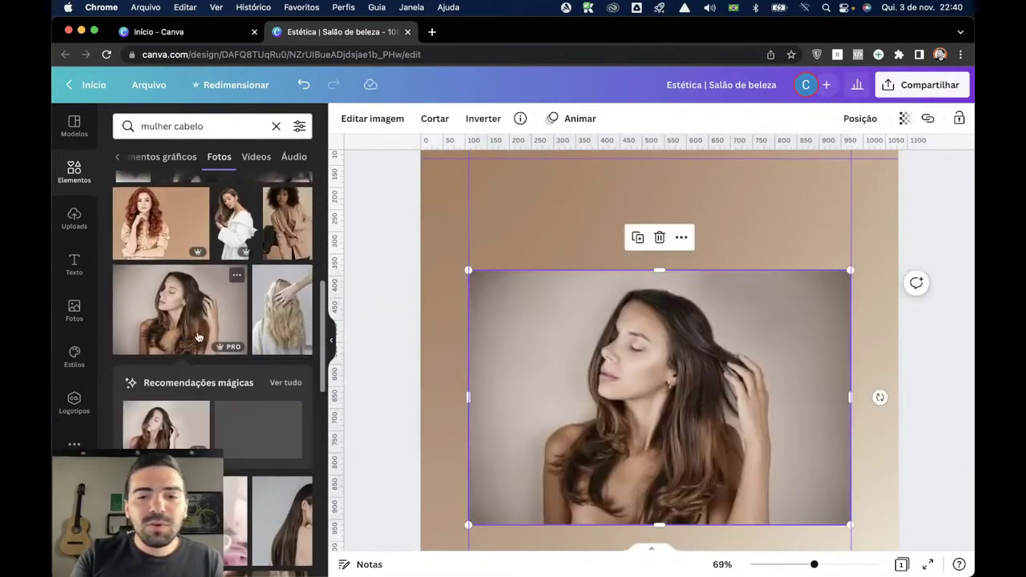
scroll(700, 420, "down", 3)
left_click_drag(846, 195, 797, 319)
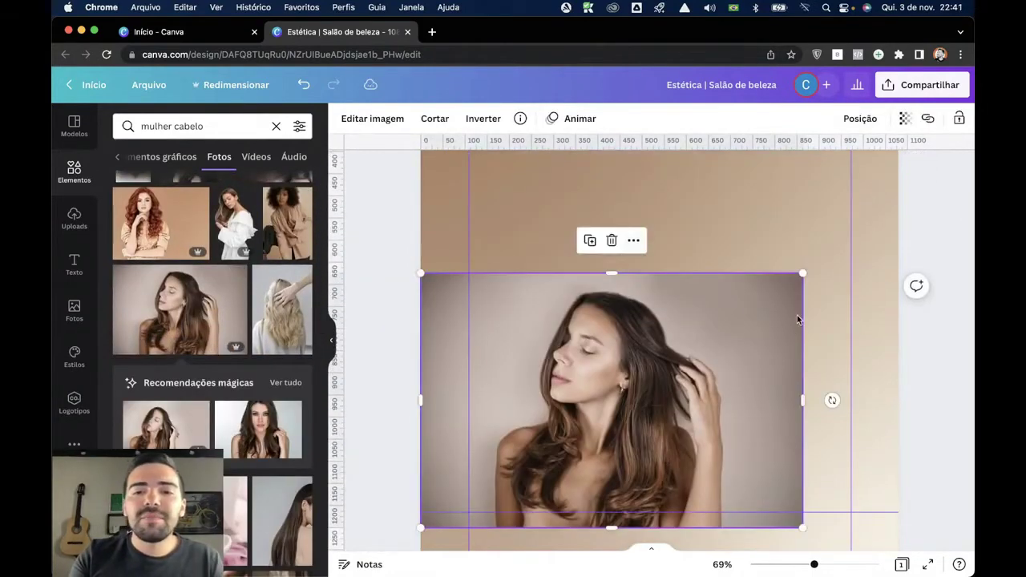
left_click_drag(803, 274, 948, 174)
scroll(948, 175, "down", 5)
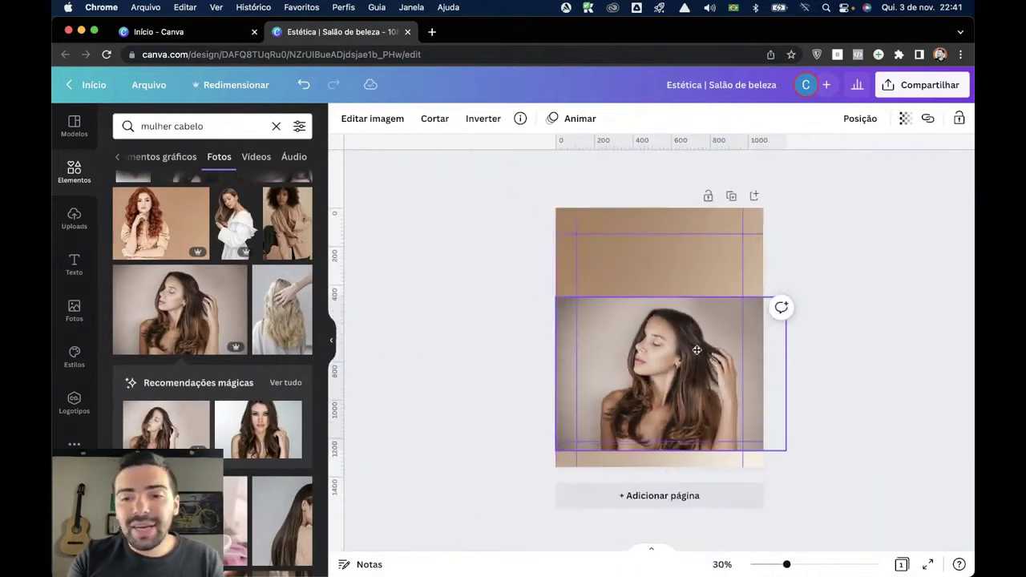
left_click(694, 362)
scroll(692, 362, "up", 2)
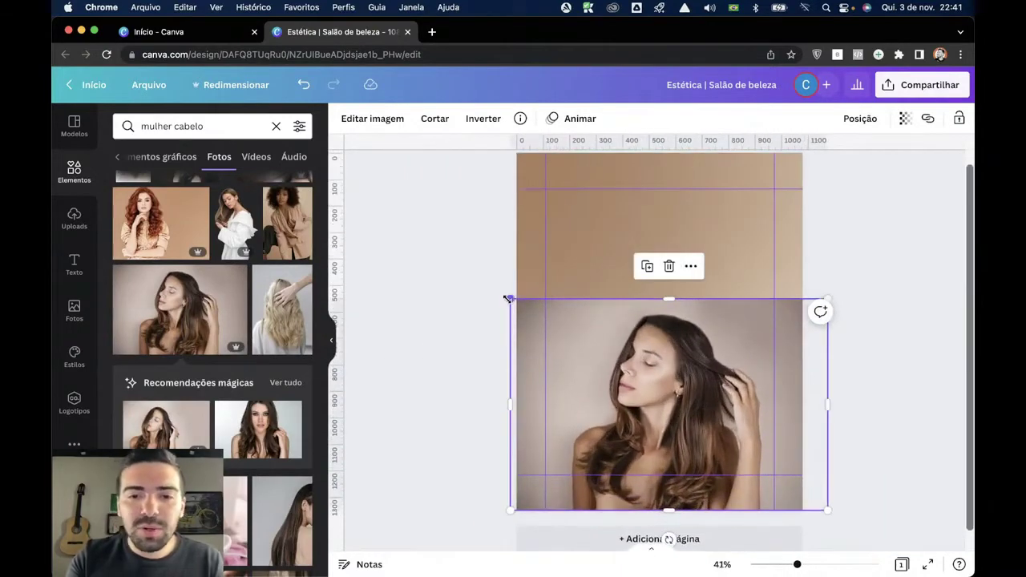
left_click_drag(507, 298, 471, 279)
left_click_drag(729, 387, 690, 389)
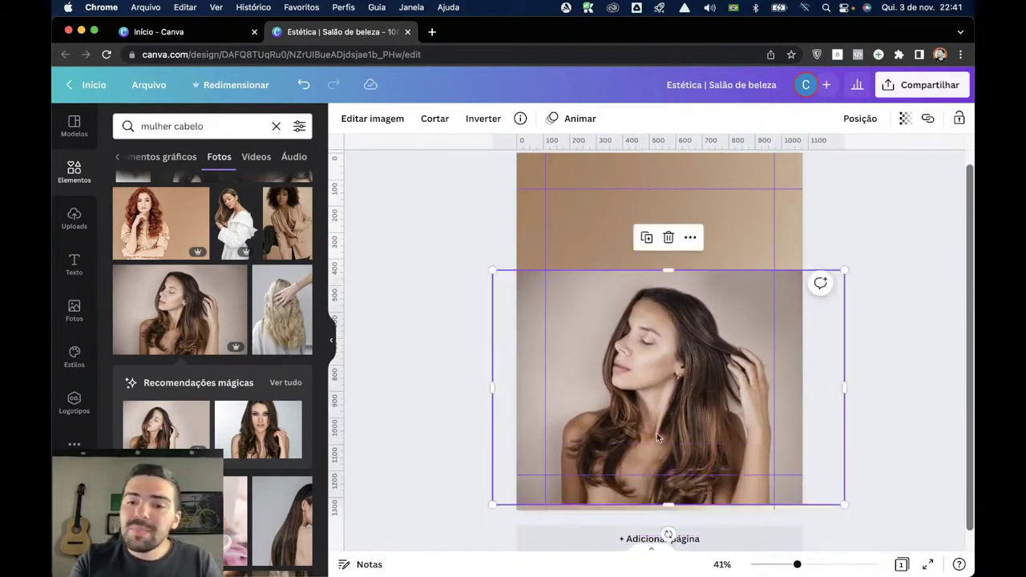
left_click_drag(656, 437, 661, 416)
key("Delete")
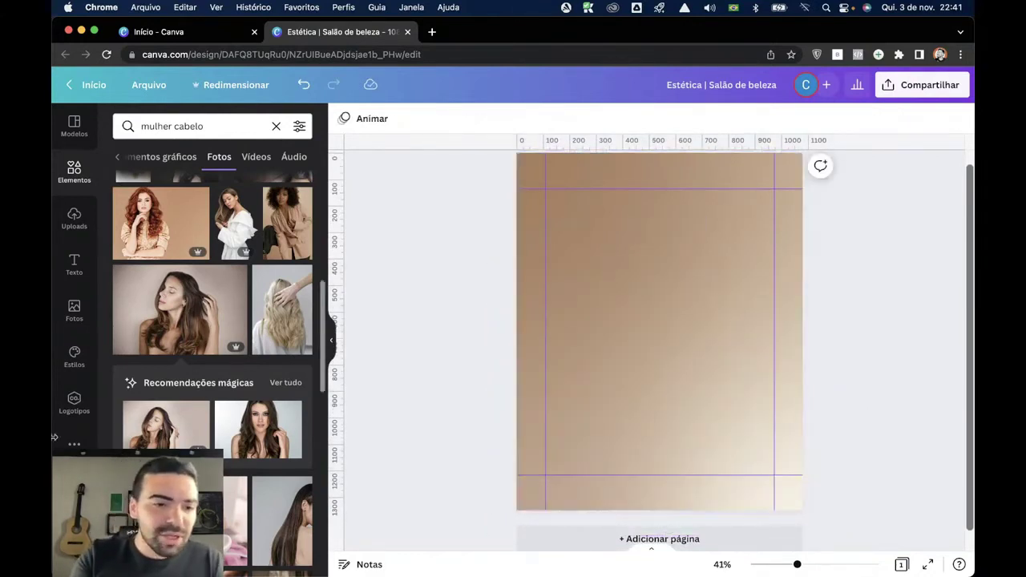
Add the photo of the curly-haired woman in sunglasses, enlarge it and place it over the right side of the page.
scroll(248, 367, "down", 6)
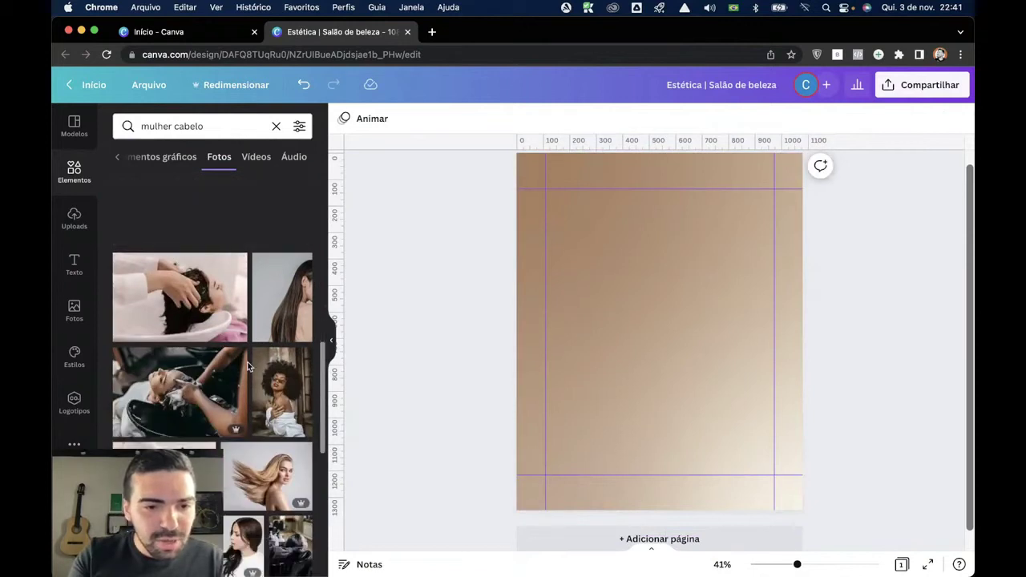
left_click(276, 385)
left_click_drag(710, 196, 687, 262)
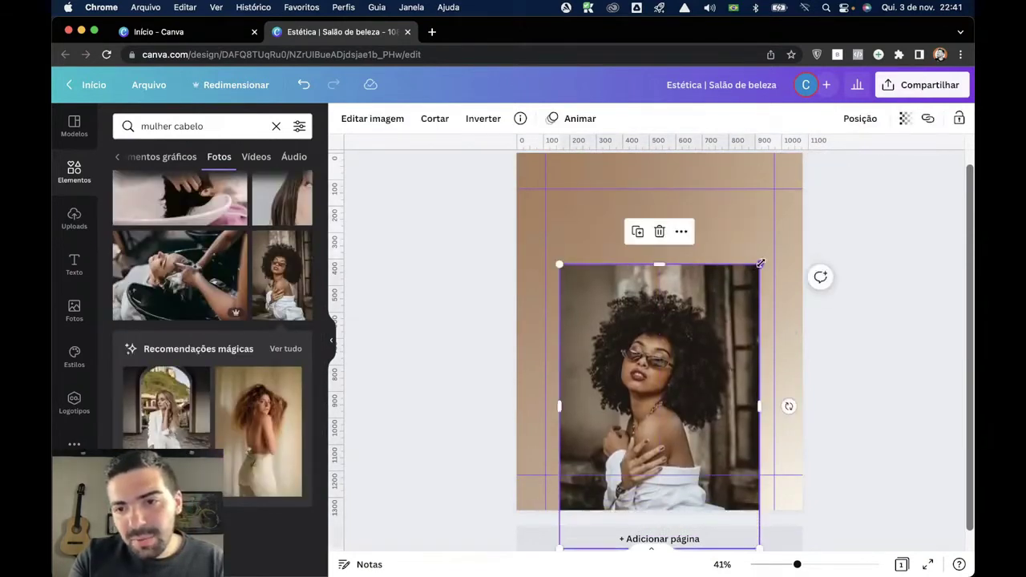
left_click_drag(760, 262, 889, 217)
left_click_drag(637, 361, 678, 333)
Remove the background of the photo of the woman in sunglasses with the Background Remover (Removedor de Fundo).
scroll(669, 362, "up", 2)
scroll(669, 362, "down", 2)
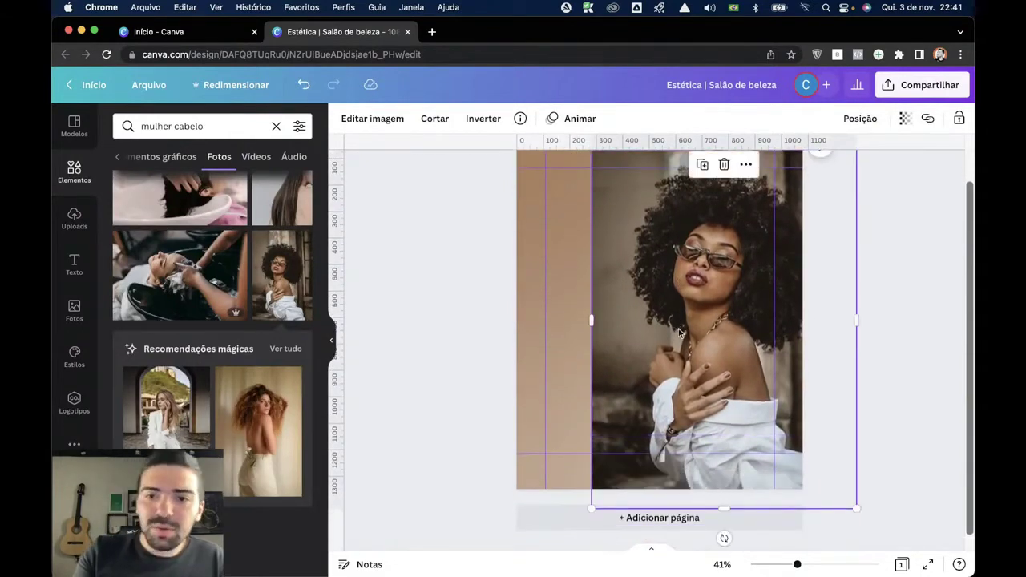
scroll(679, 332, "up", 2)
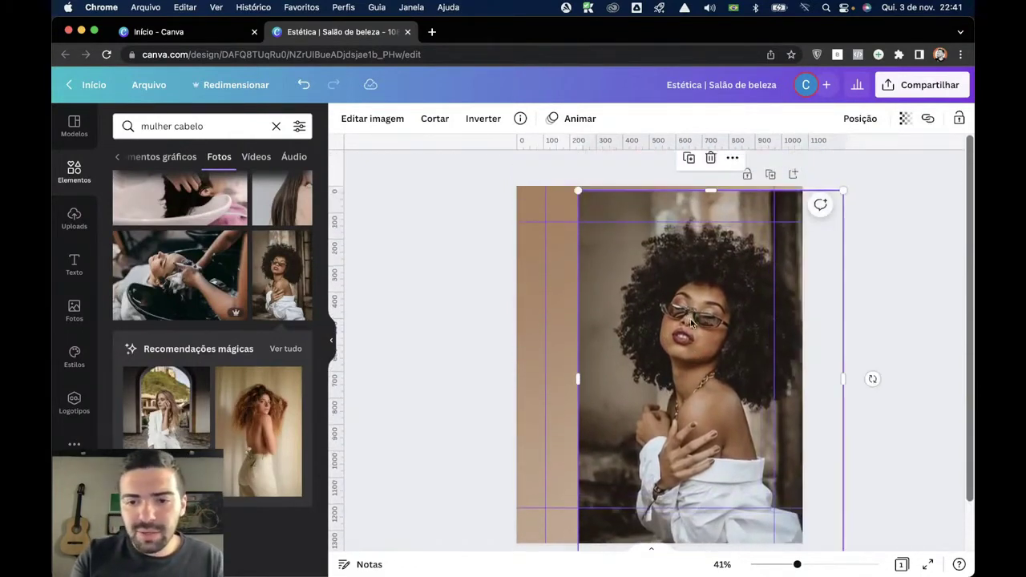
scroll(691, 323, "down", 2)
left_click(372, 118)
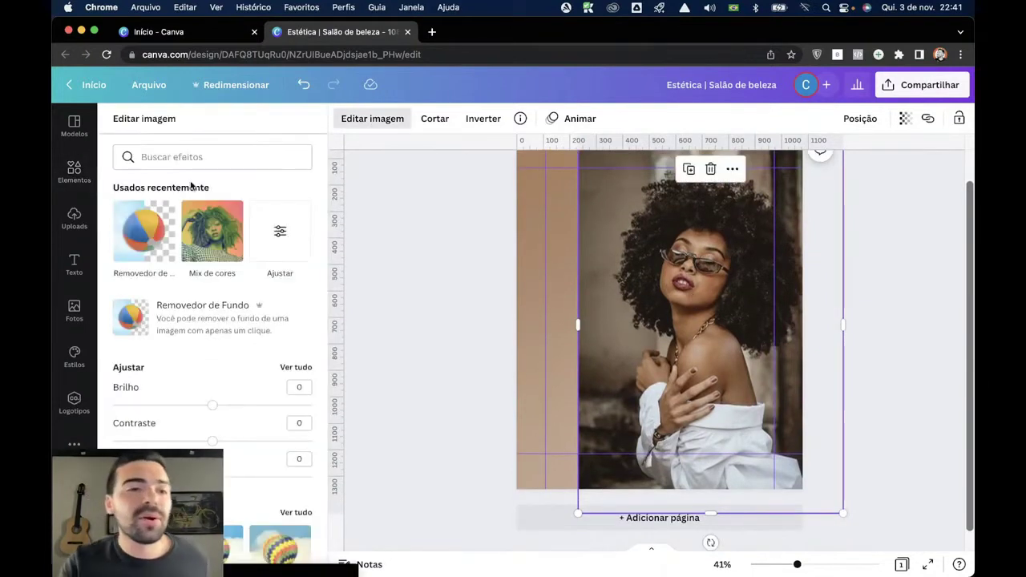
left_click(184, 313)
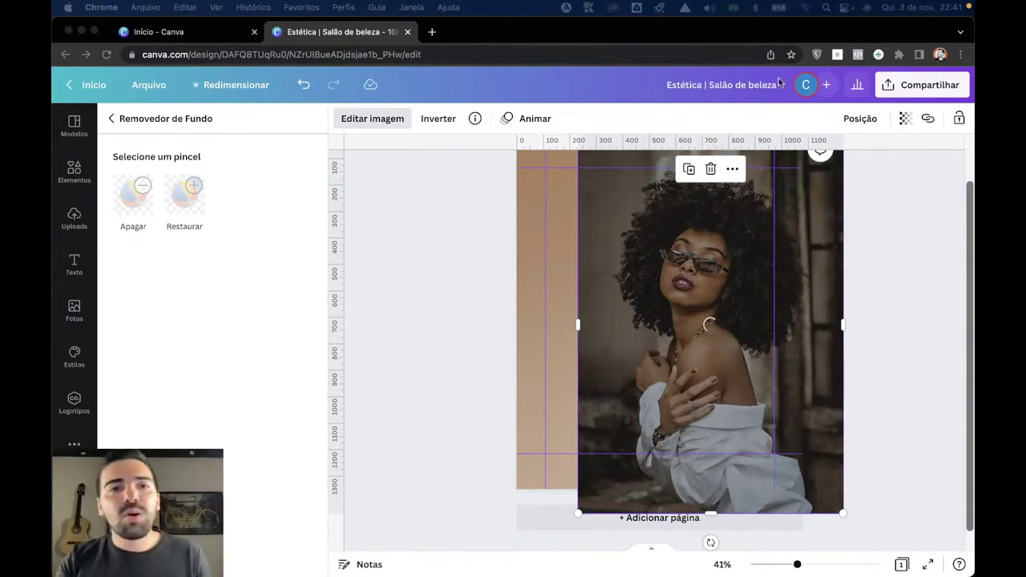
Search the web for picwish in a new tab and open the PicWish online background remover site.
left_click(432, 31)
type("pic")
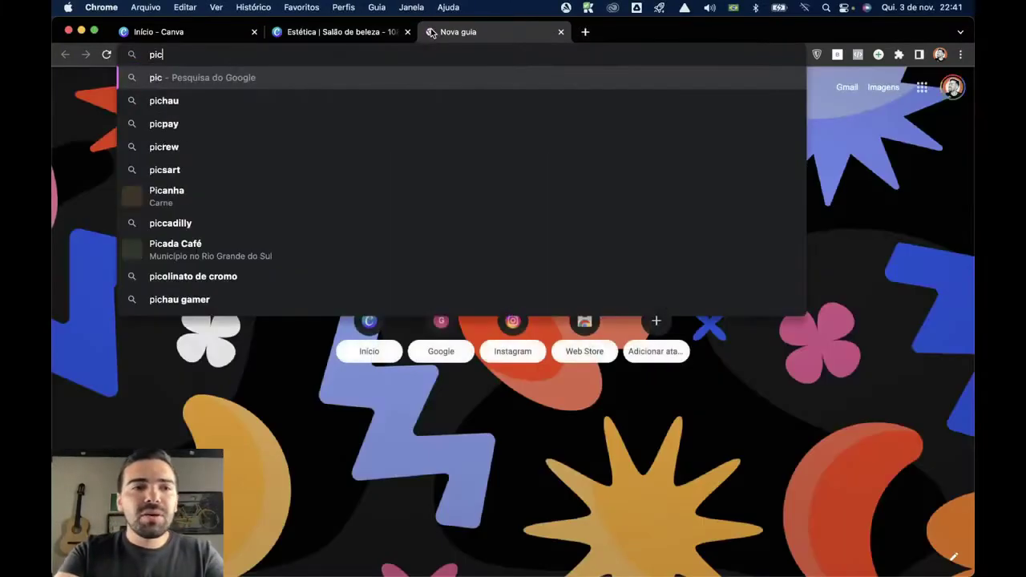
type("wish")
key("Return")
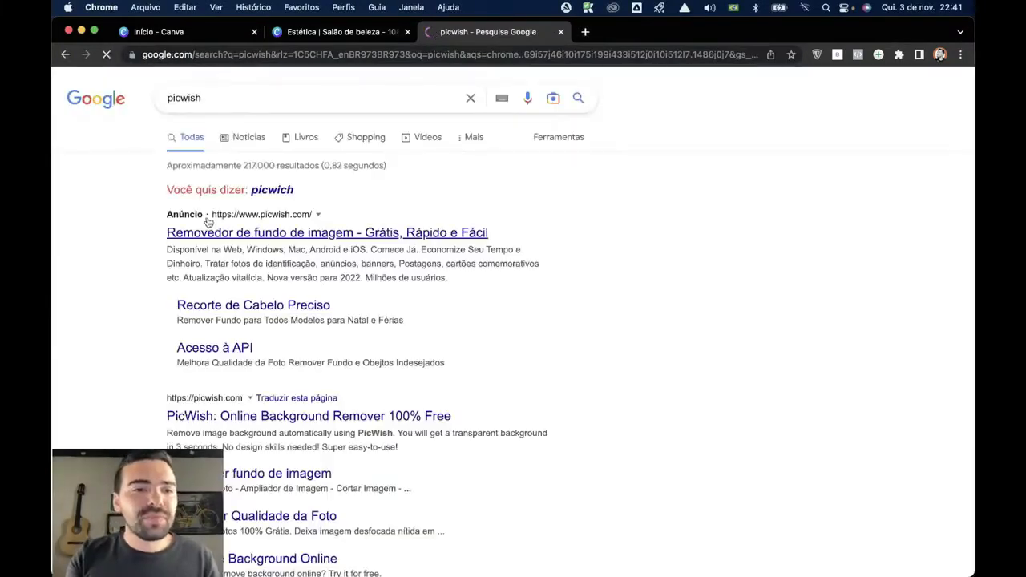
scroll(264, 374, "down", 1)
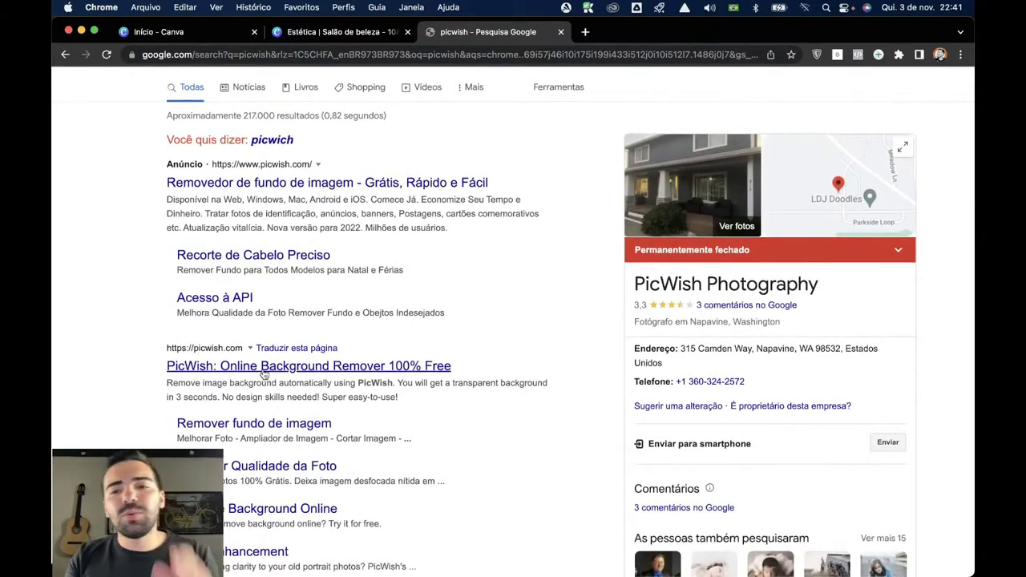
left_click(264, 371)
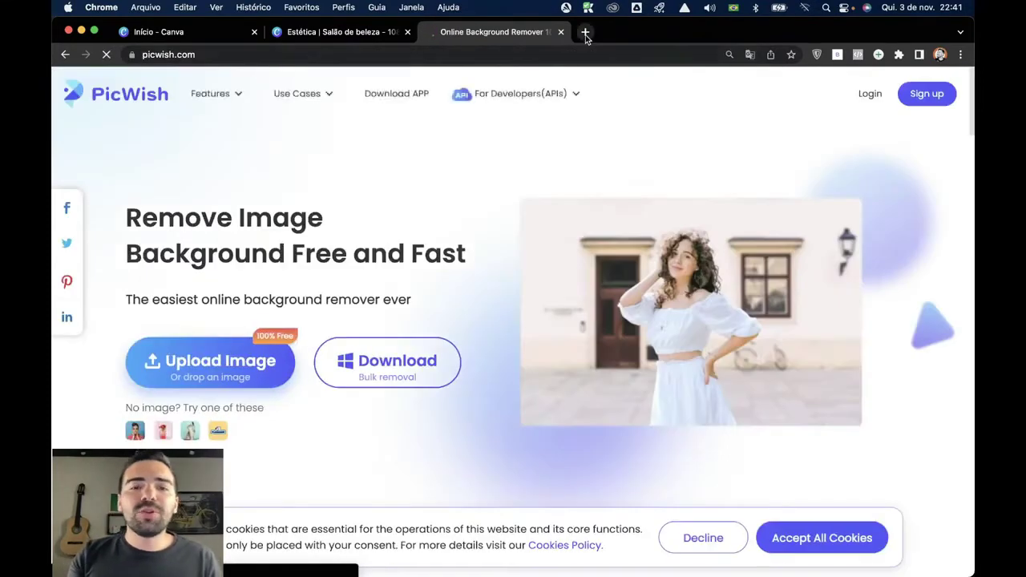
Open the erase.bg background remover site in another new tab.
left_click(586, 34)
type("eras")
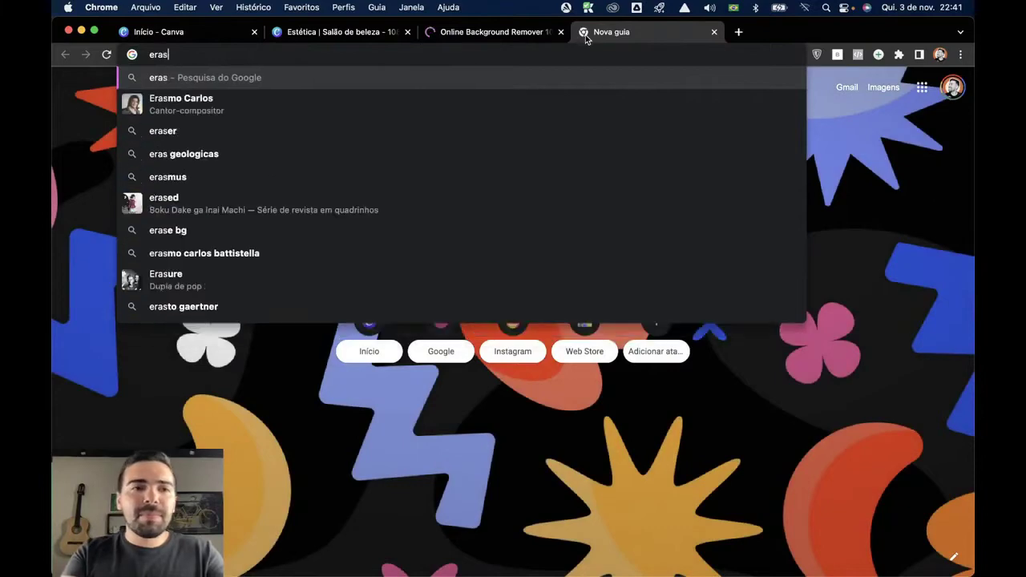
type("e.bg")
key("Return")
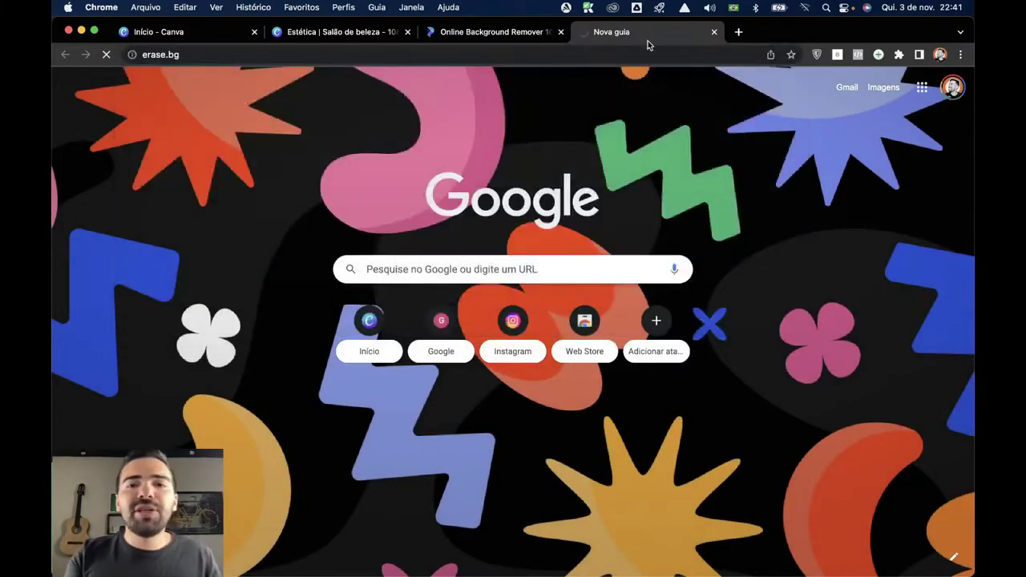
Search the web for photoroom in a new tab and open the PhotoRoom site.
left_click(738, 32)
type("photoo")
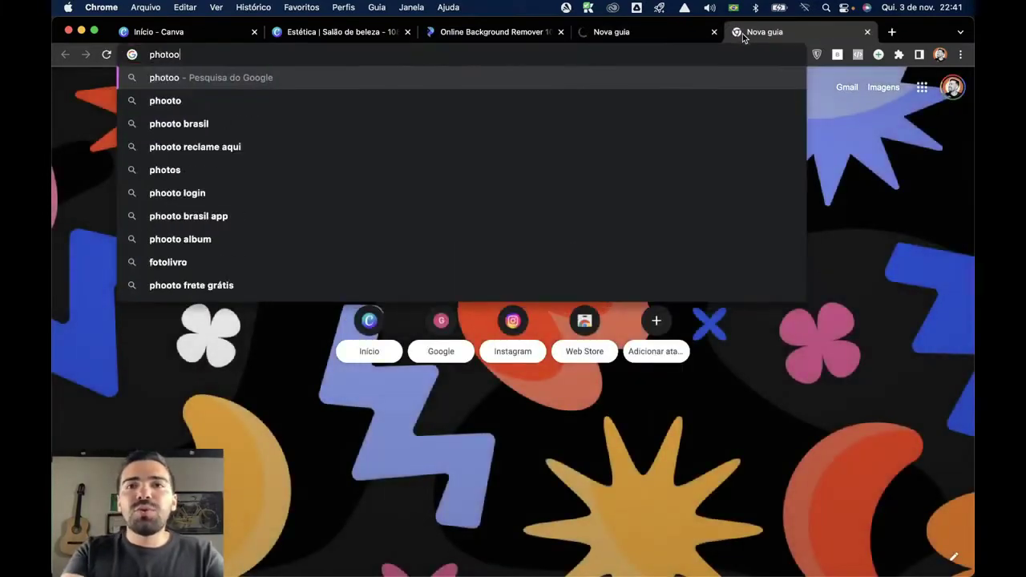
type("m")
key("Return")
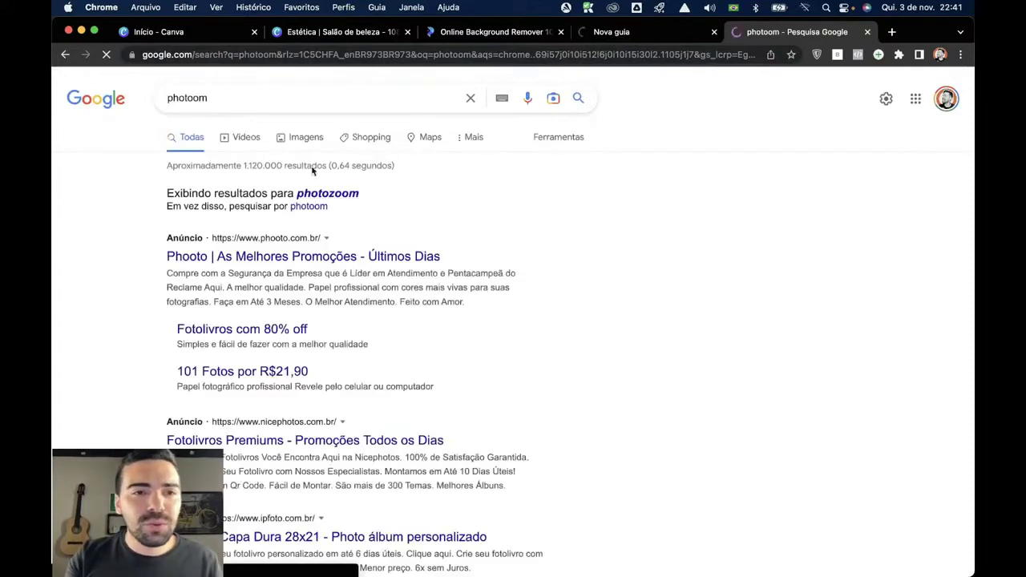
left_click(321, 98)
key("BackSpace")
key("BackSpace")
key("BackSpace")
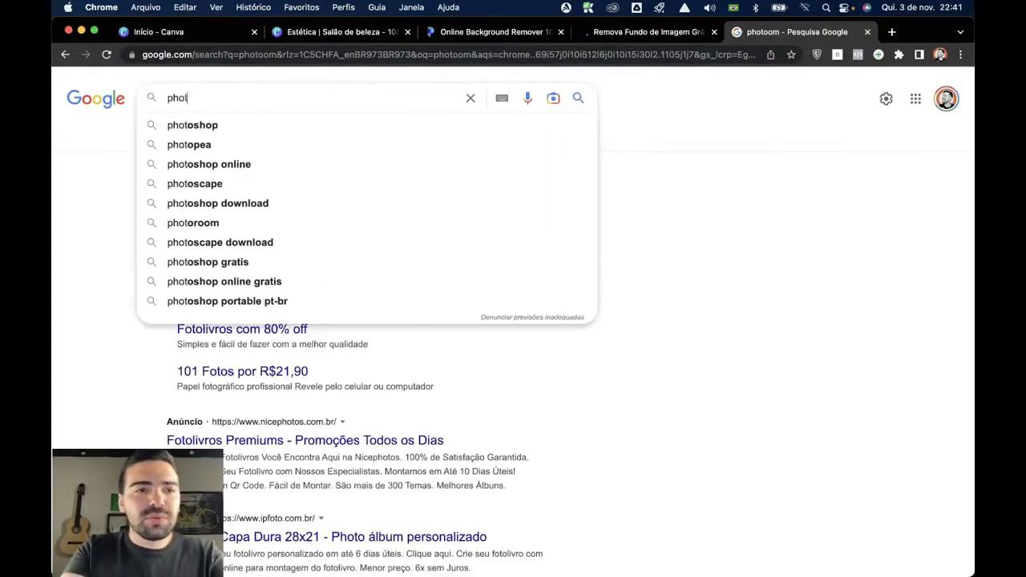
type("oroom")
key("Return")
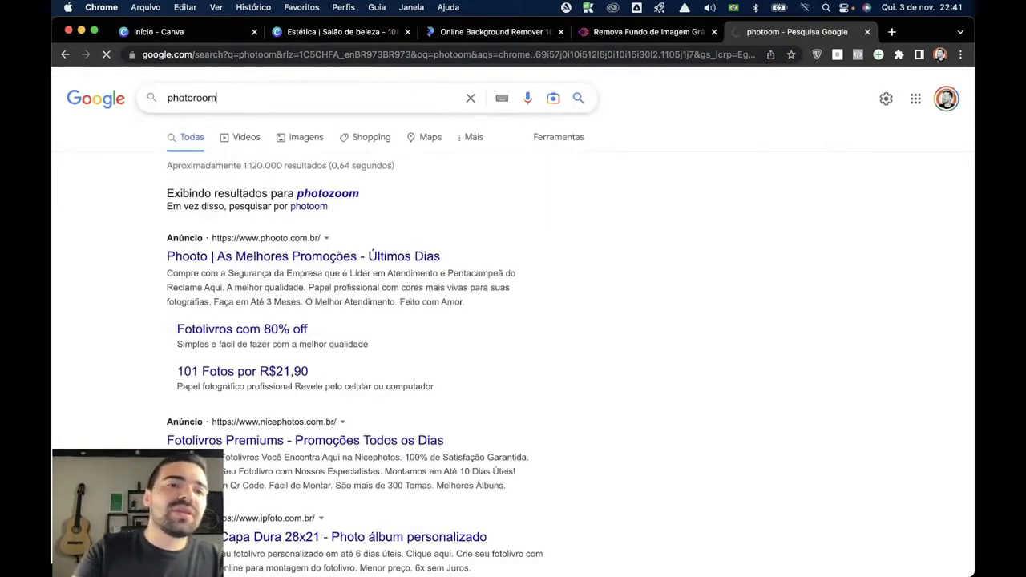
scroll(335, 282, "down", 3)
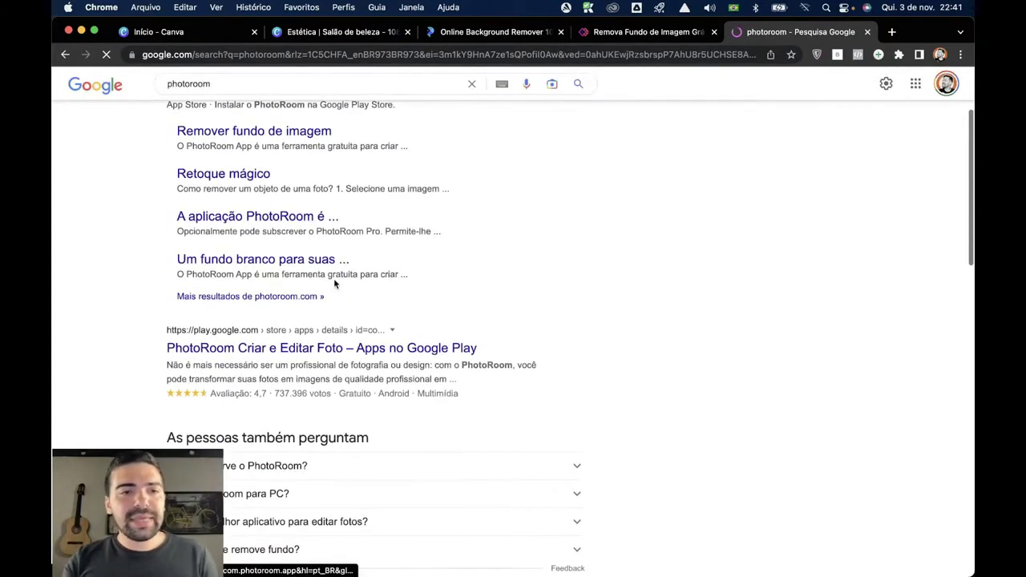
scroll(333, 278, "up", 4)
left_click(473, 210)
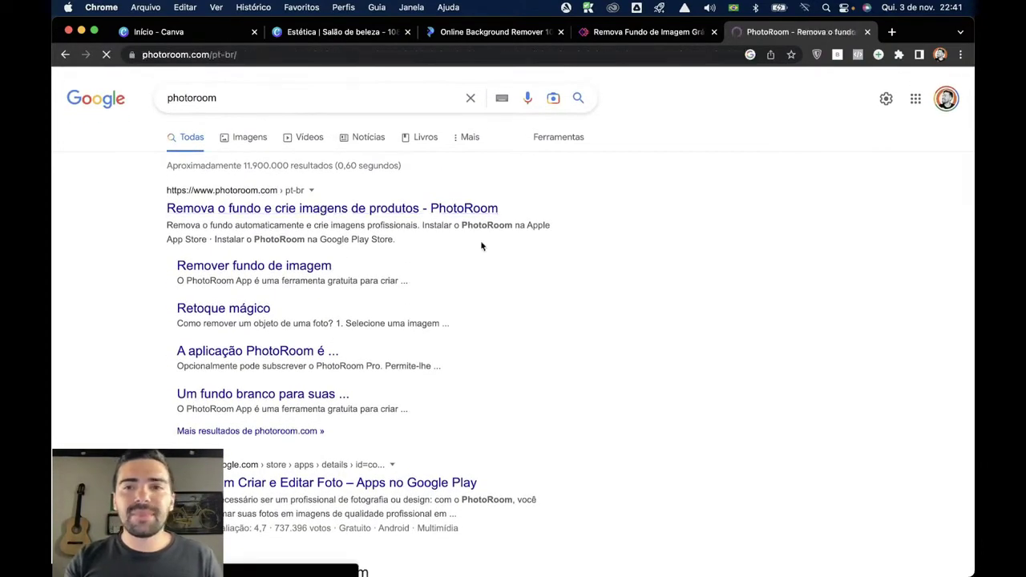
Return to the Canva salon design, crop the lower edge of the cut-out woman photo and enlarge it slightly to meet the page's bottom edge.
left_click(592, 33)
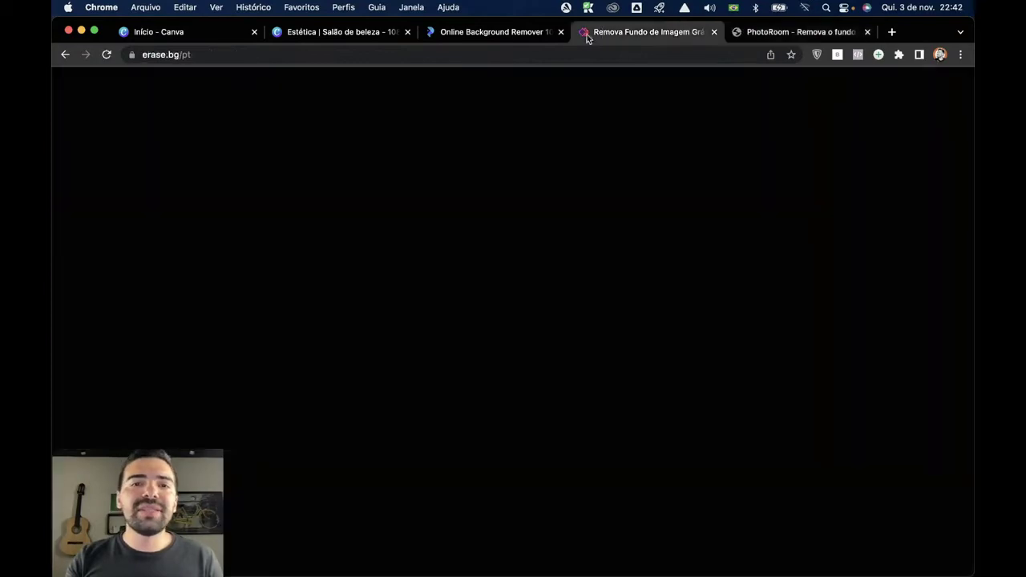
left_click(500, 34)
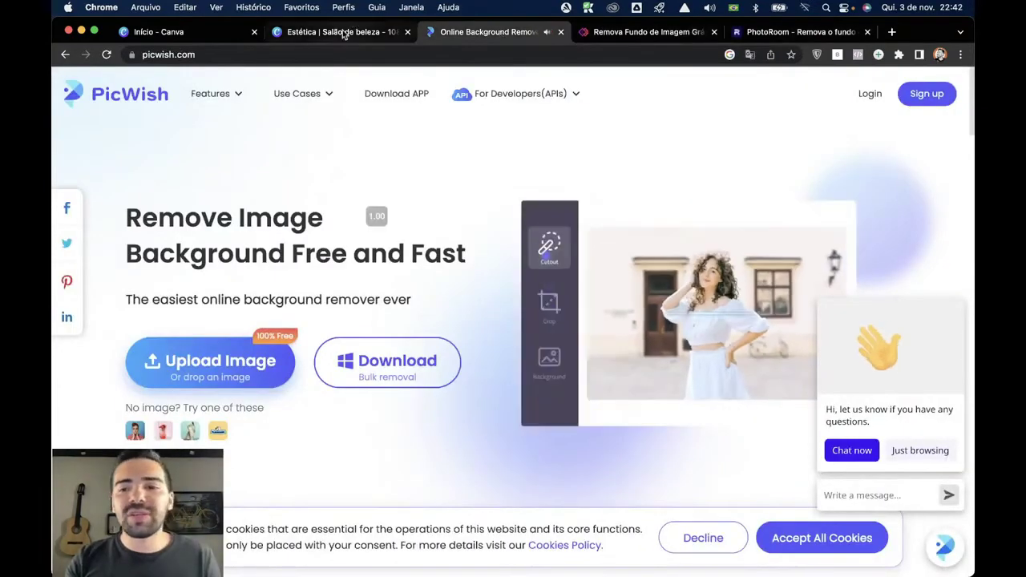
left_click(343, 32)
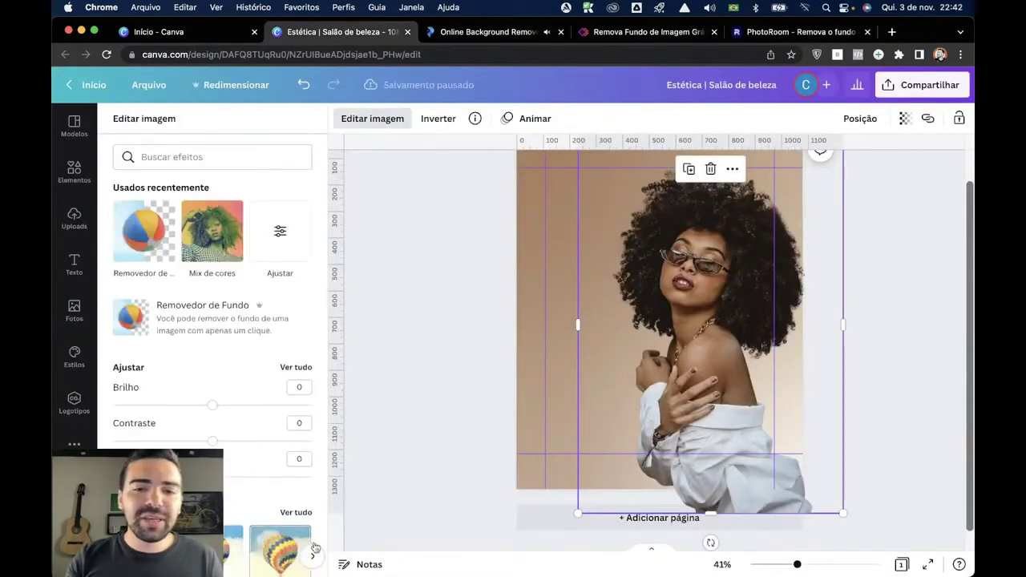
left_click(436, 428)
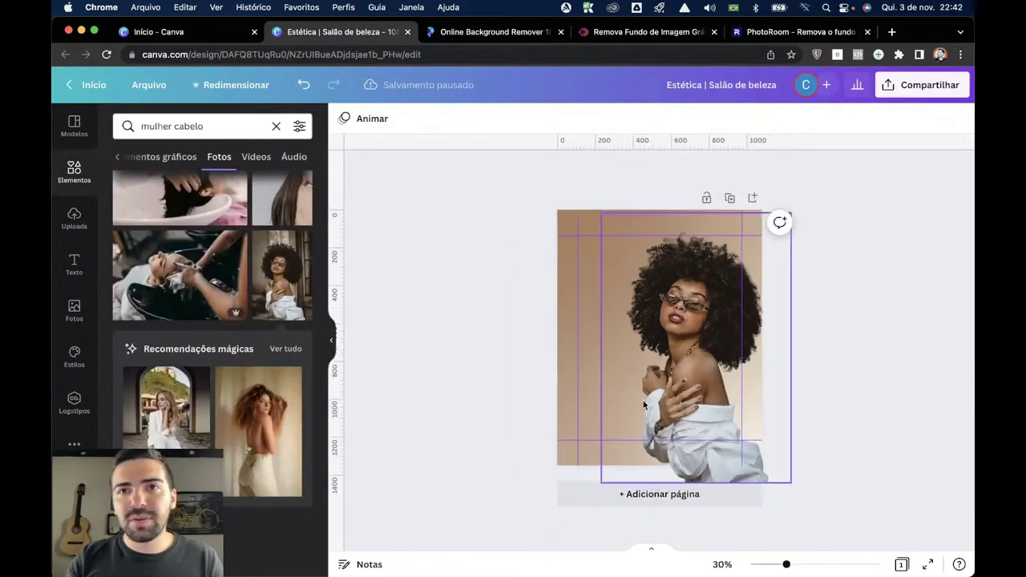
left_click(705, 388)
scroll(678, 375, "up", 3)
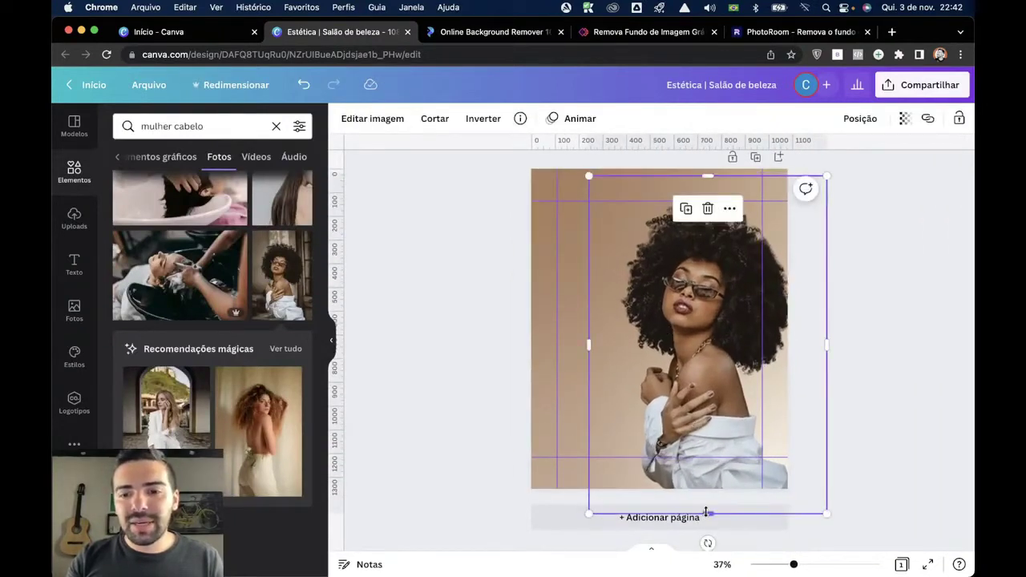
left_click_drag(706, 511, 707, 485)
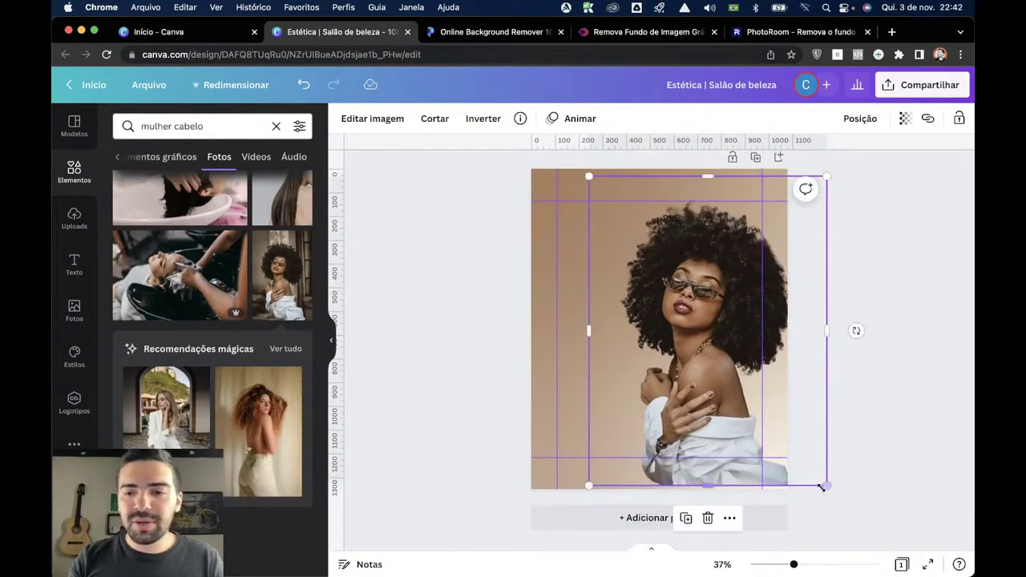
left_click_drag(820, 486, 832, 488)
left_click(514, 282)
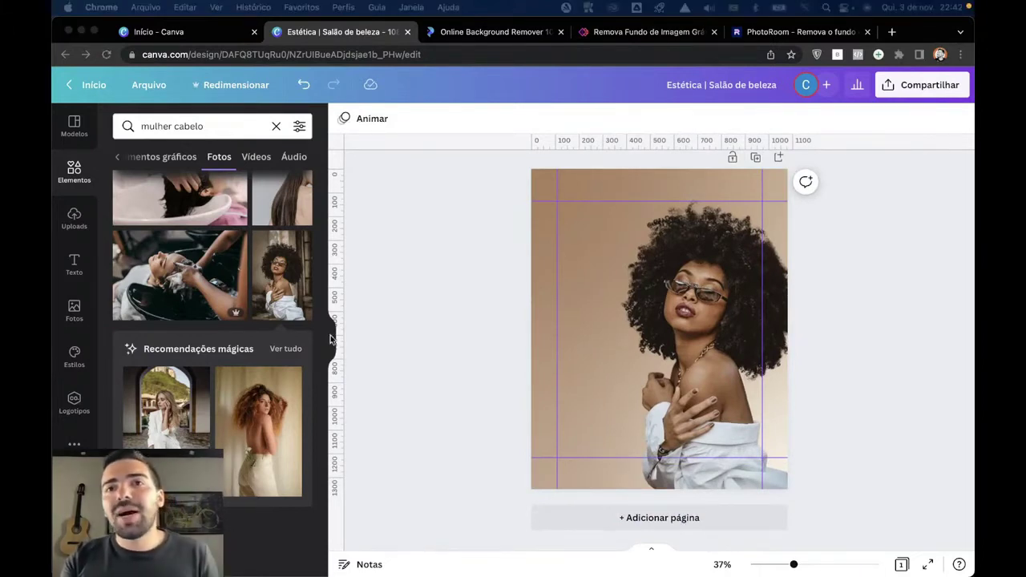
Enlarge the gradient background image further beyond the page's lower-right corner.
left_click(764, 377)
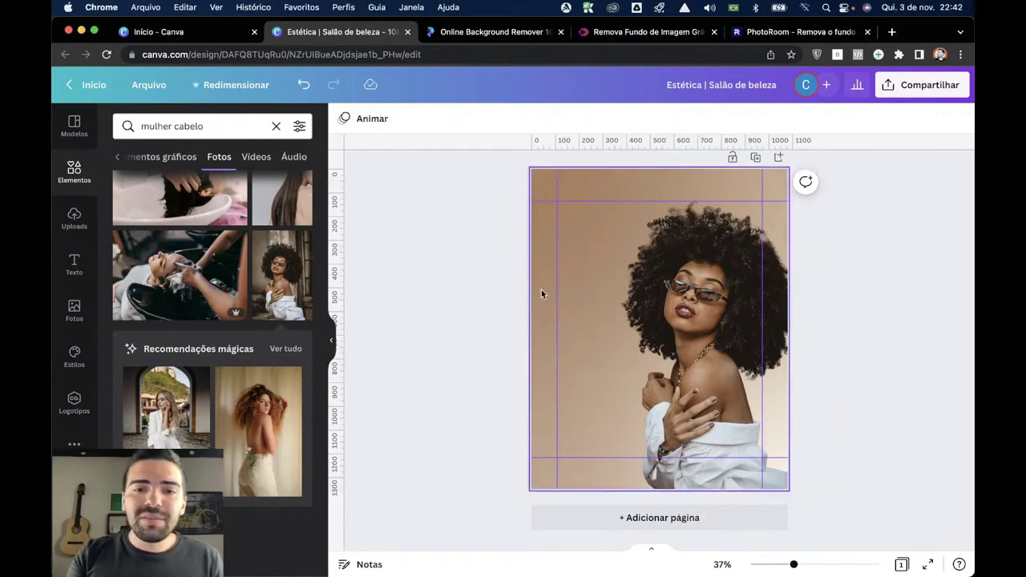
double_click(541, 290)
scroll(887, 489, "down", 5)
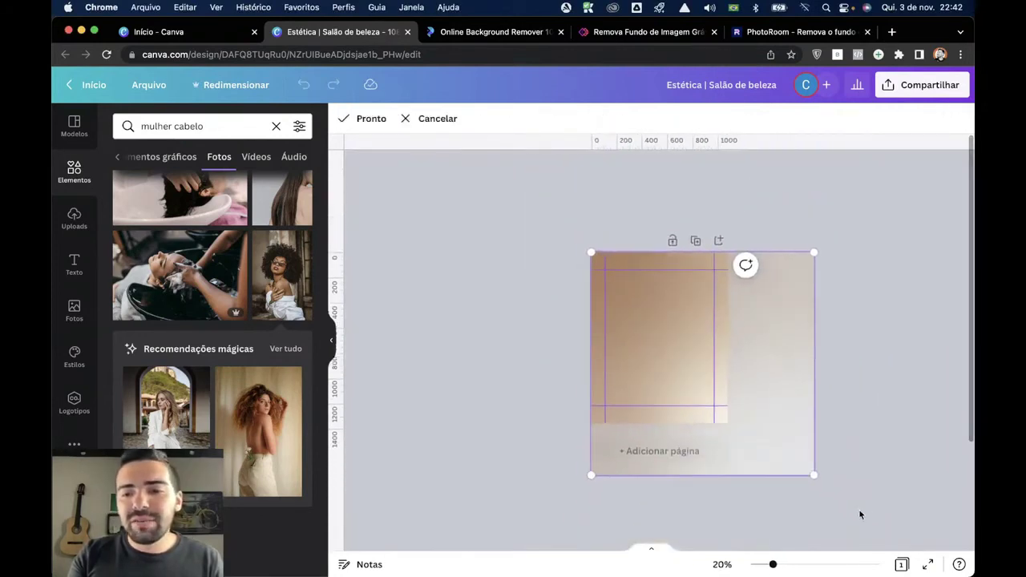
left_click_drag(813, 476, 849, 511)
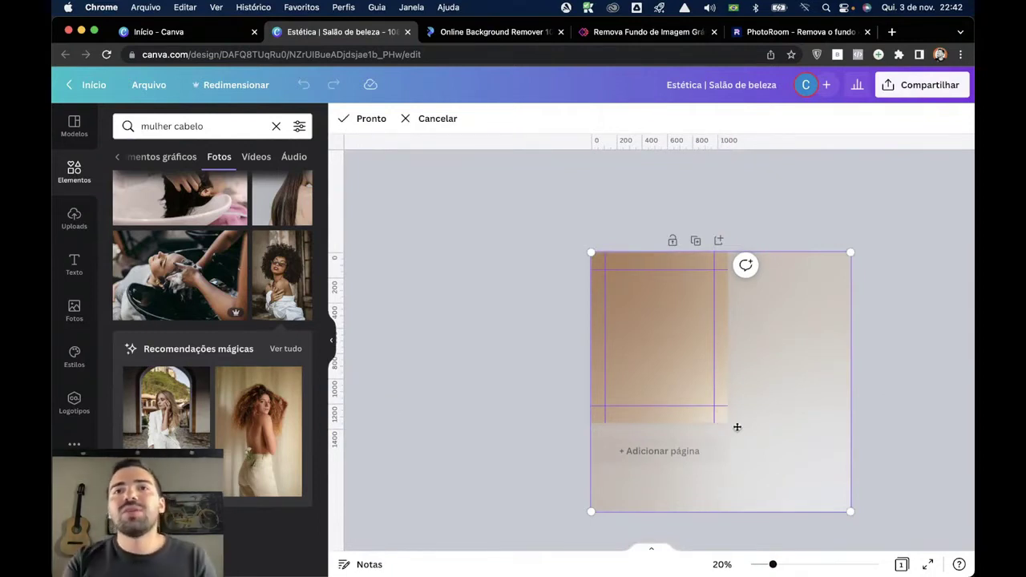
left_click(550, 336)
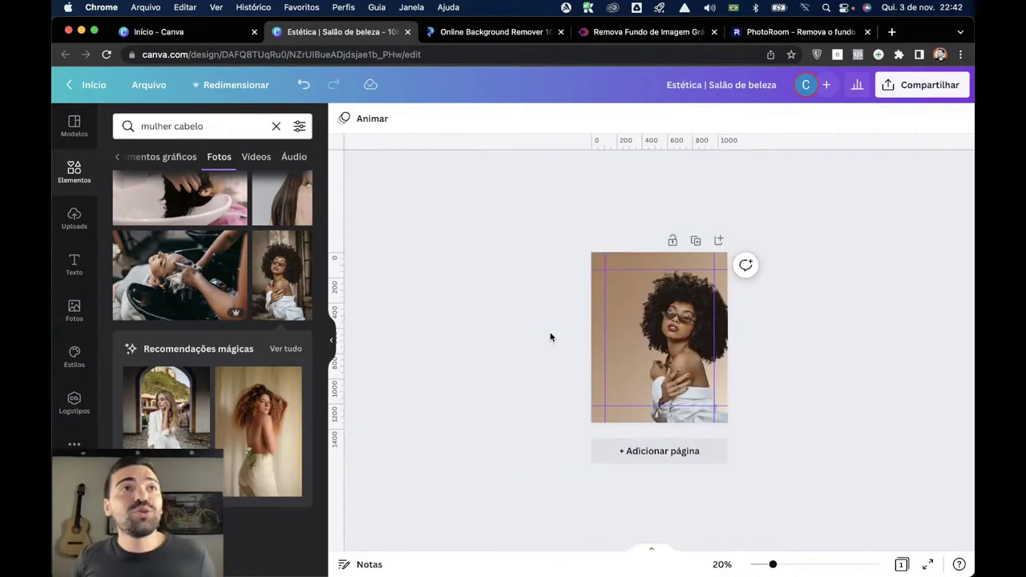
Open the remove.bg site in a new browser tab.
left_click(896, 34)
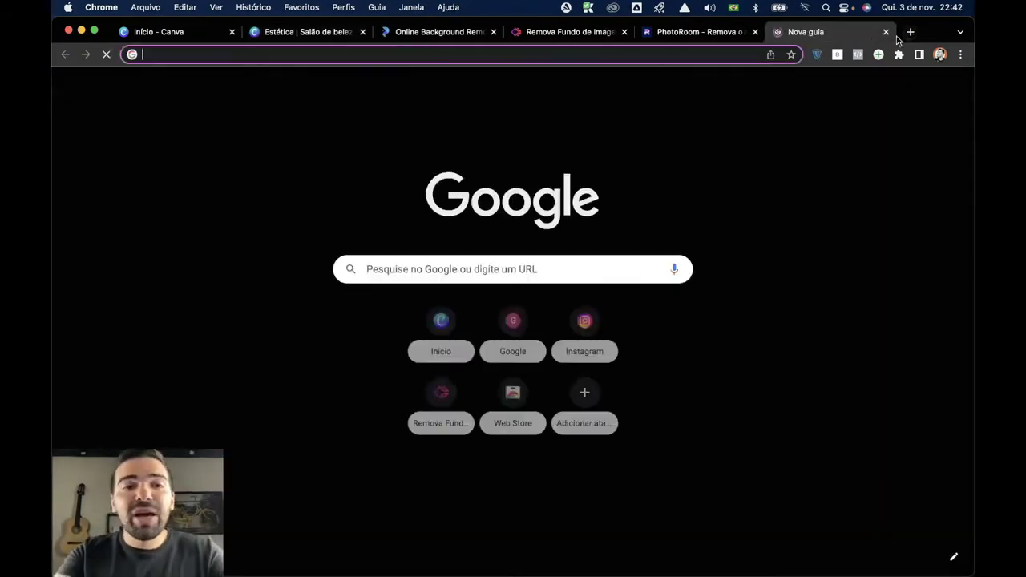
type("remove.bg")
key("Return")
left_click(634, 54)
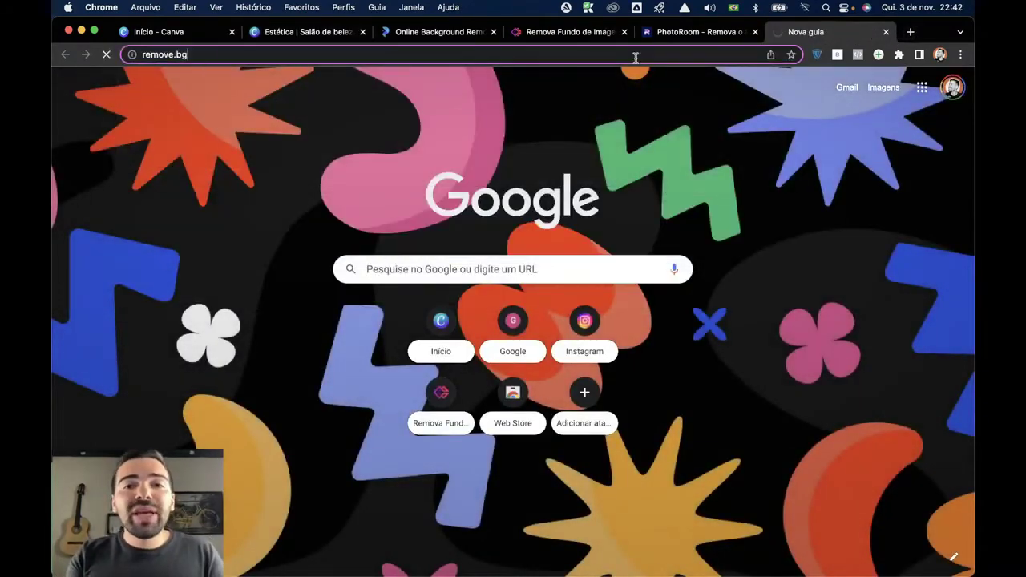
type("remove")
key("Return")
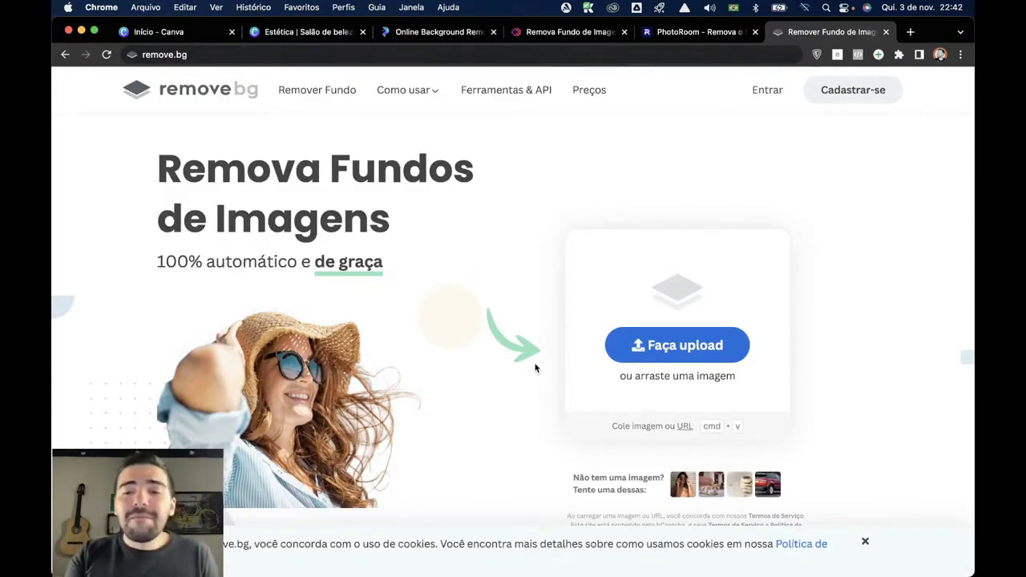
Dismiss the remove.bg cookie notice and examine the site's pricing plans.
left_click(865, 544)
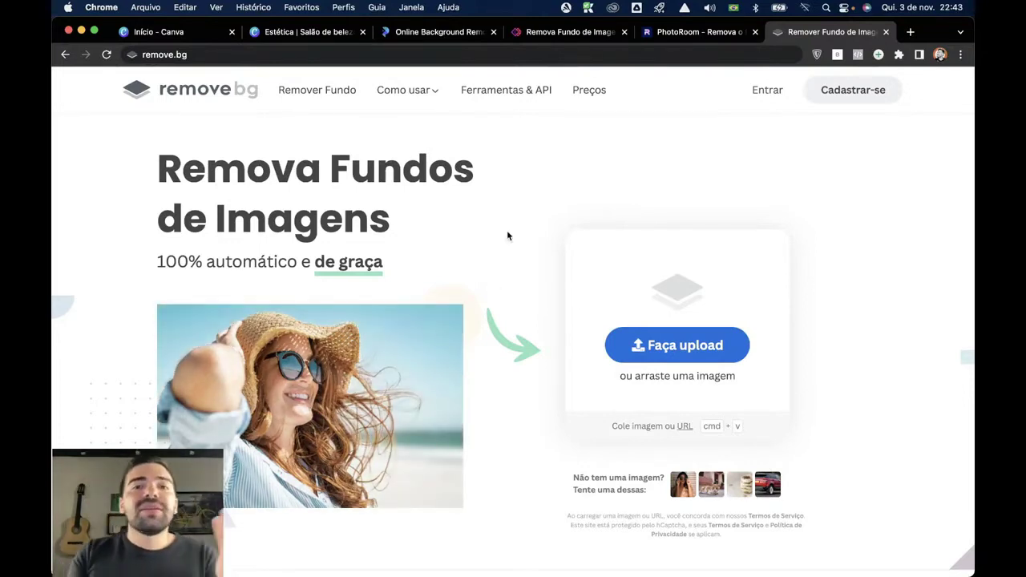
left_click(589, 100)
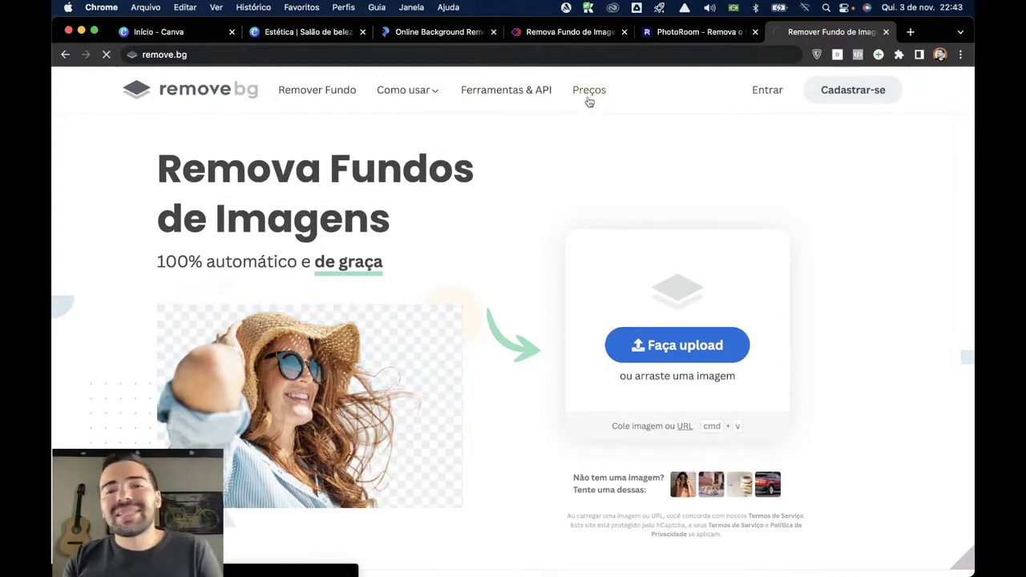
scroll(567, 214, "down", 3)
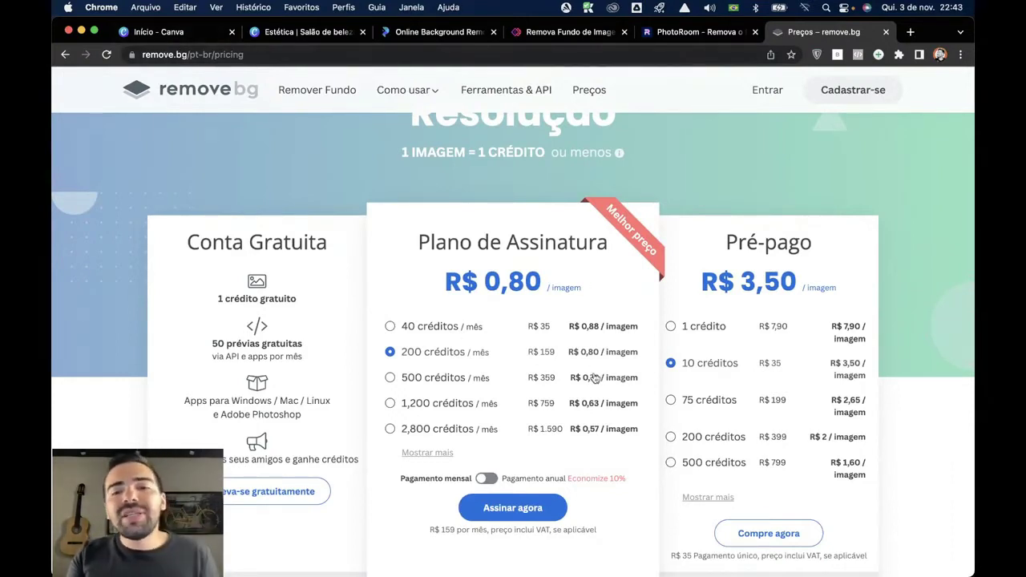
Examine the remove.bg subscription prices, select the 500-credit monthly plan, and compare with the PicWish site.
scroll(547, 359, "up", 5)
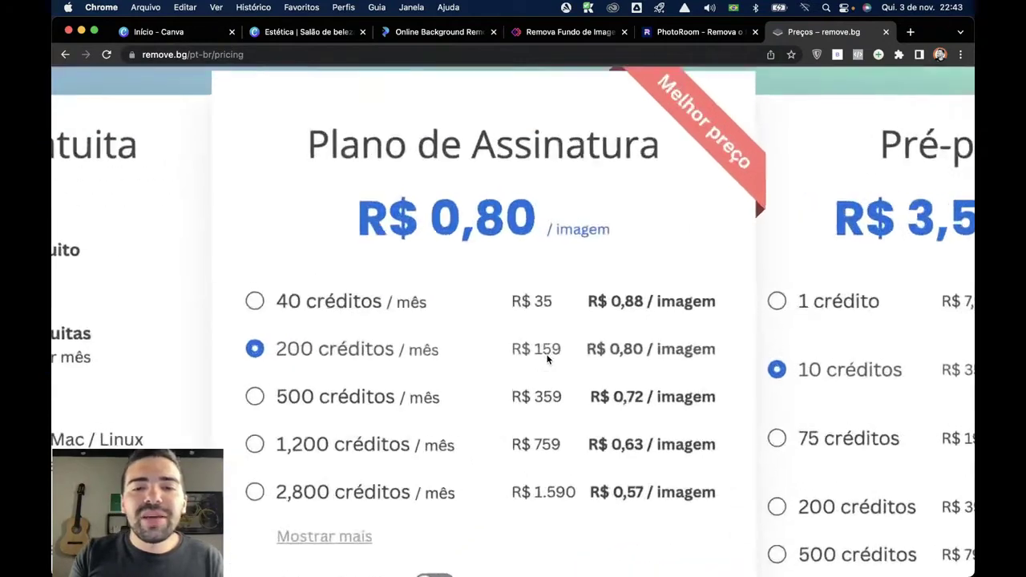
scroll(547, 359, "down", 5)
left_click(550, 383)
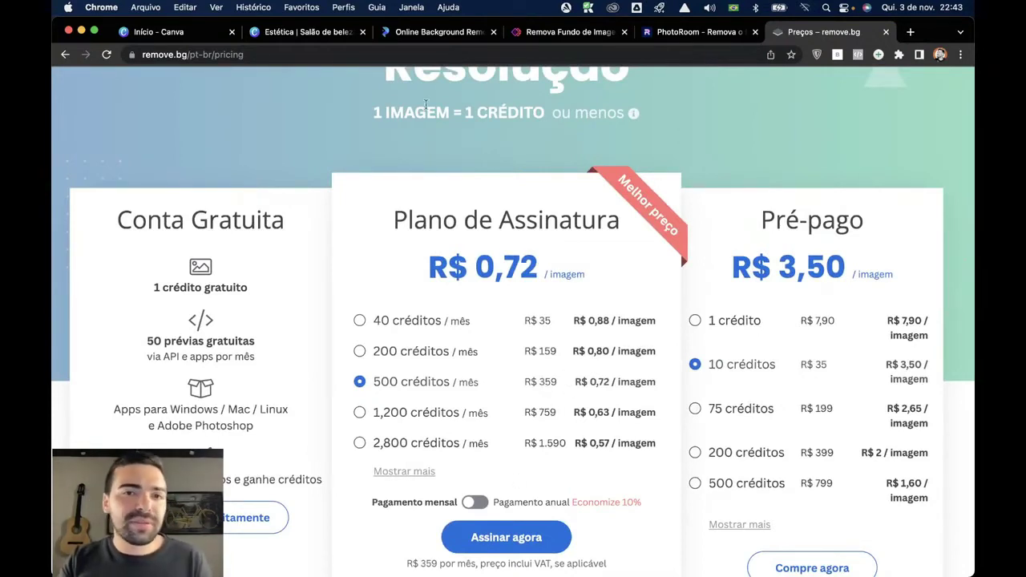
left_click(438, 37)
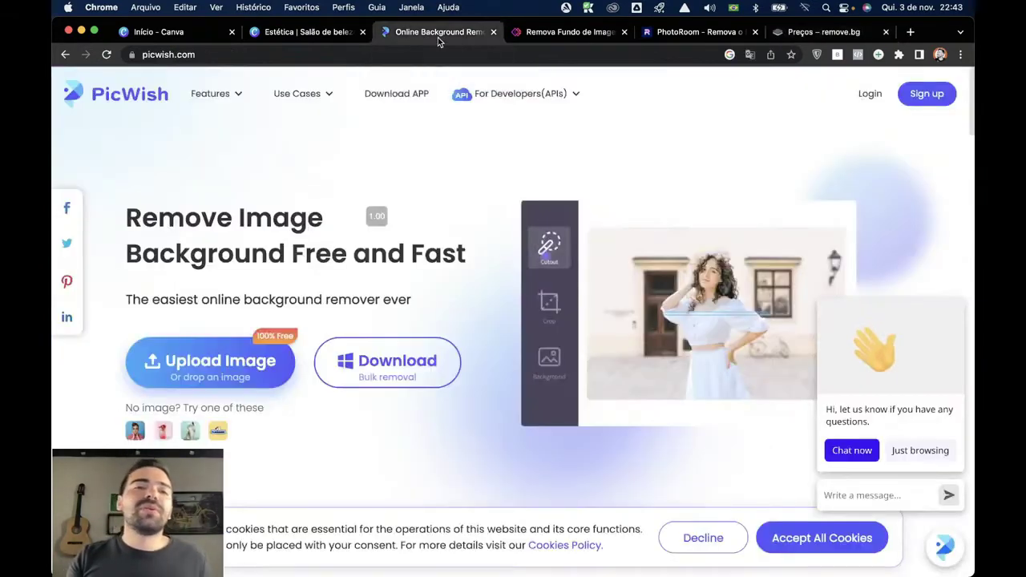
left_click(805, 37)
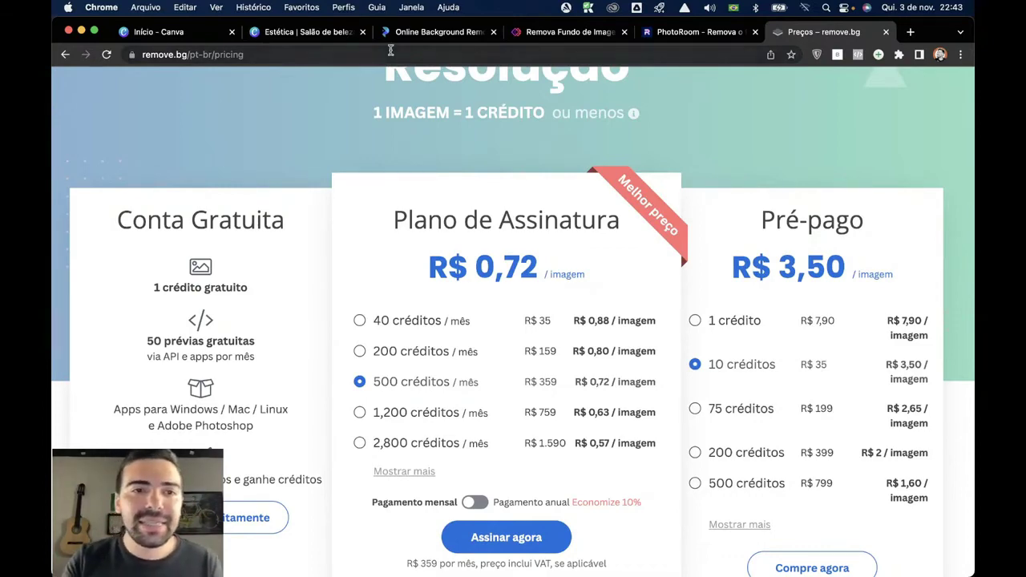
Return to the Canva salon design and hide its rulers and guides.
left_click(325, 33)
scroll(505, 347, "up", 5)
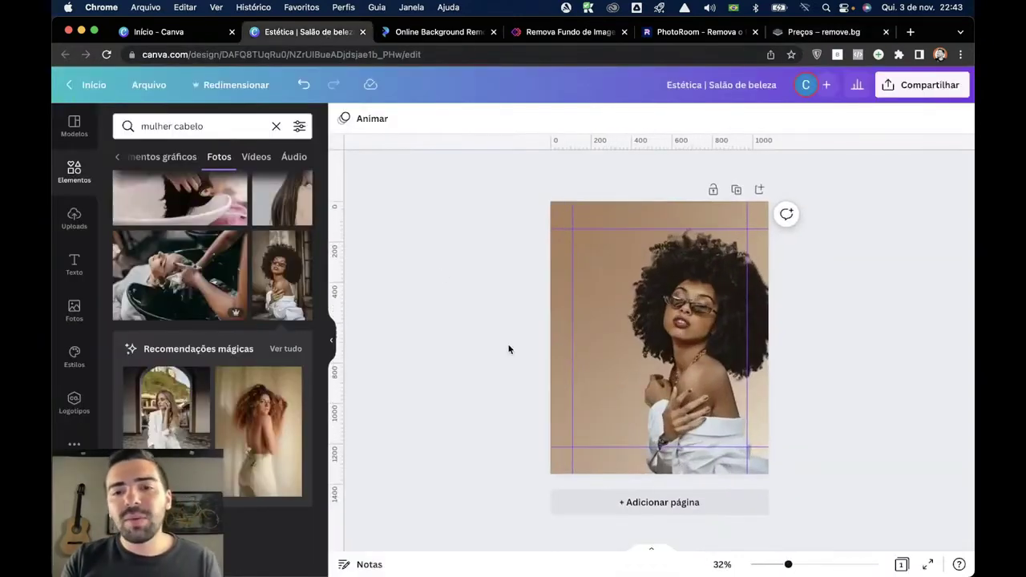
scroll(413, 334, "down", 2)
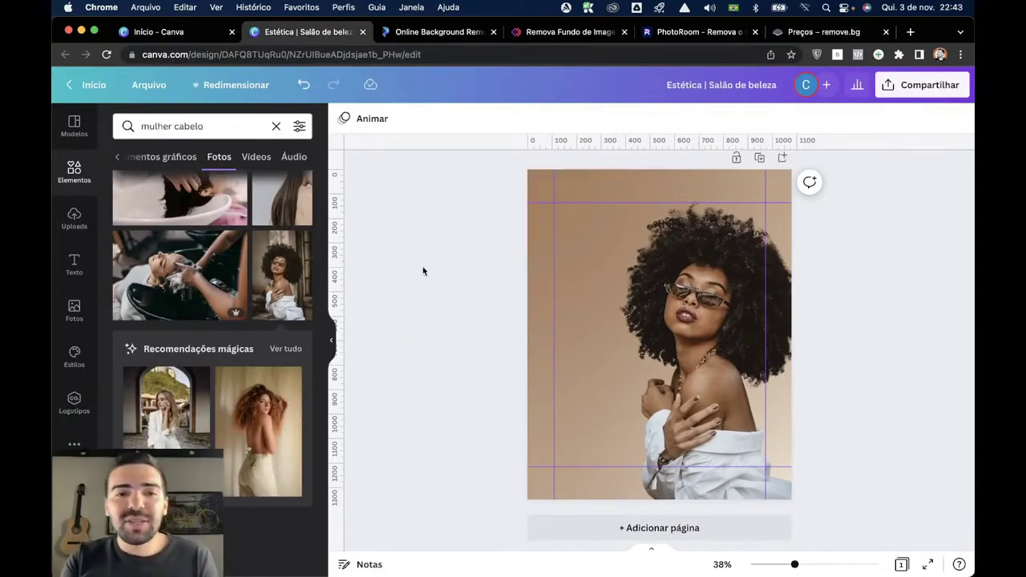
left_click(150, 86)
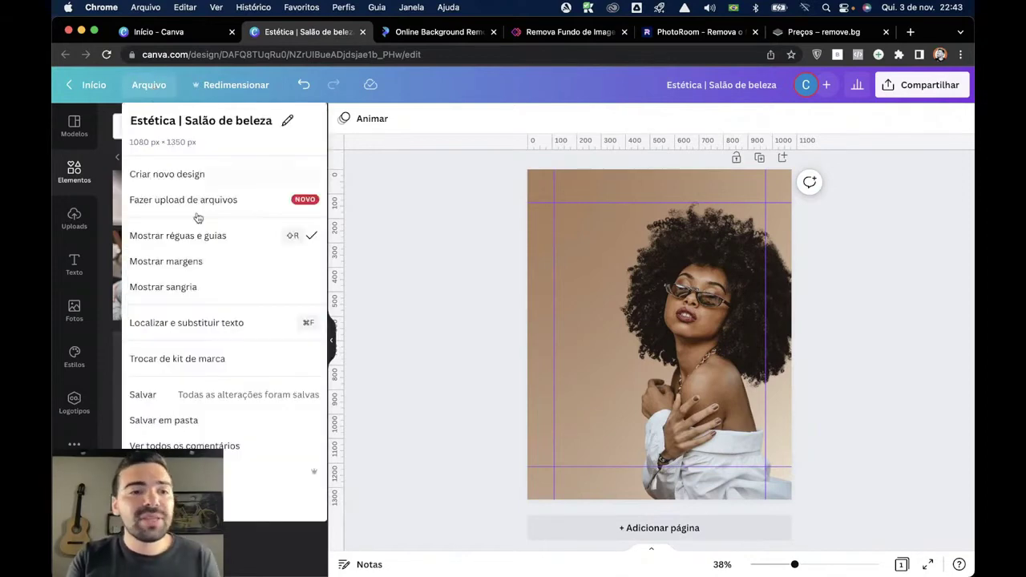
left_click(227, 241)
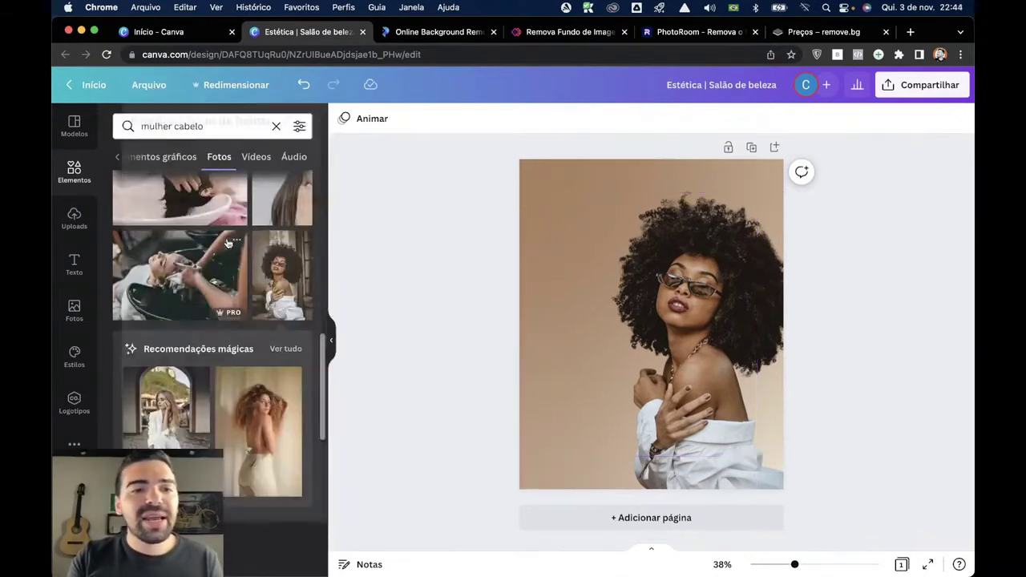
Shift the cut-out woman photo slightly to the right on the page.
left_click(695, 388)
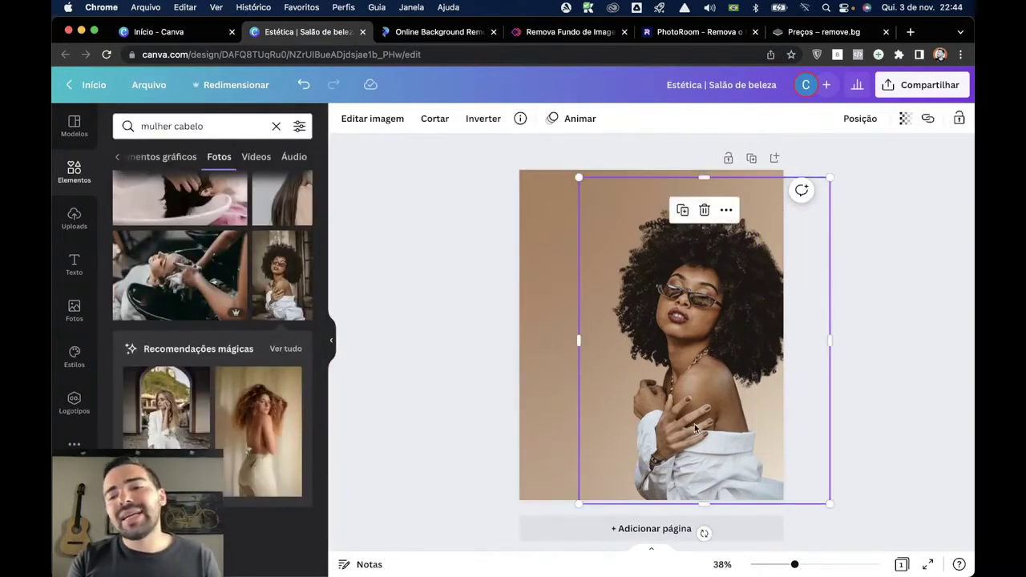
left_click_drag(694, 425, 707, 427)
left_click(462, 371)
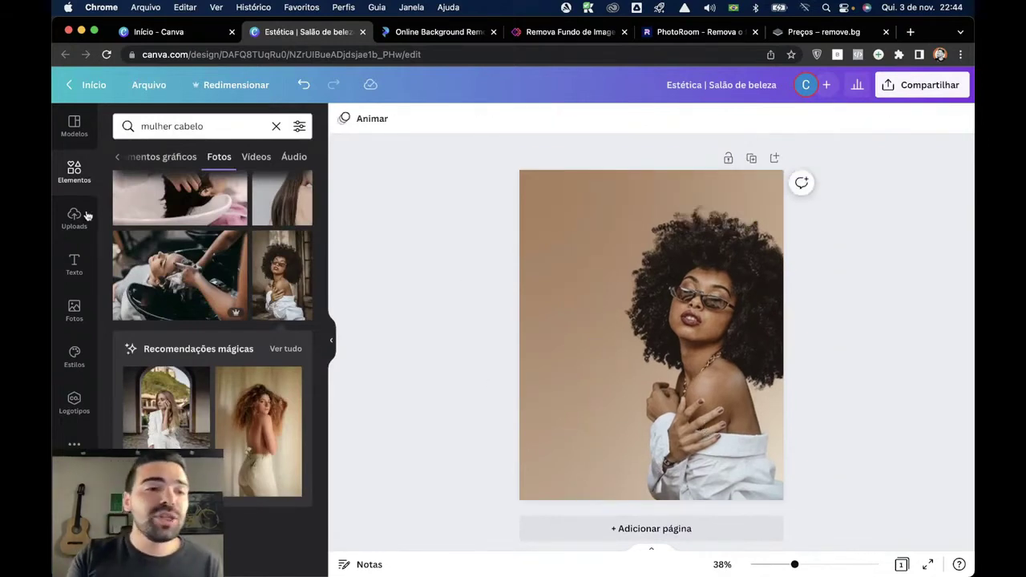
Add a left-aligned heading text box wrapped onto three lines in the empty area beside the woman's face.
left_click(74, 264)
left_click(239, 225)
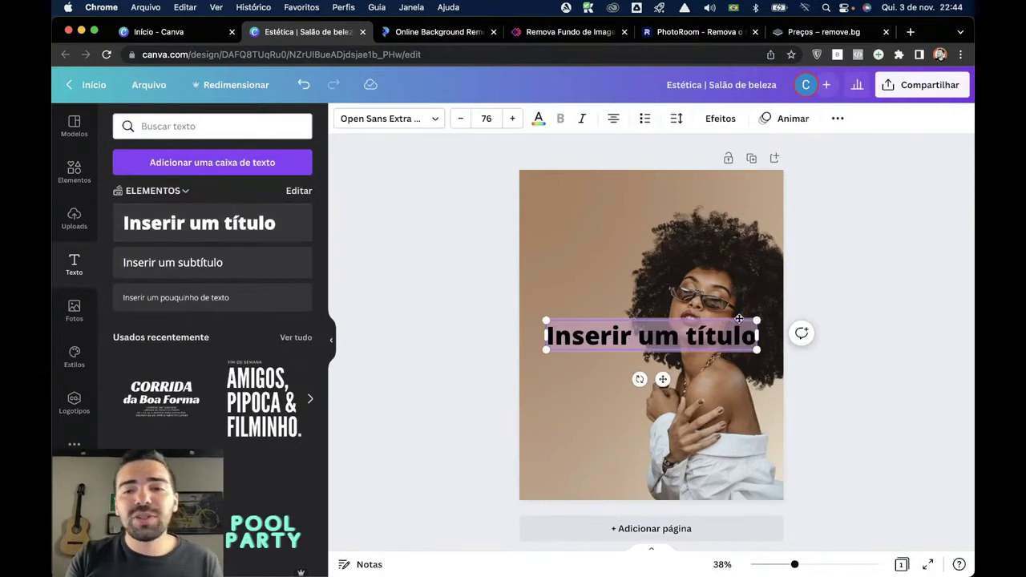
left_click_drag(761, 335, 637, 341)
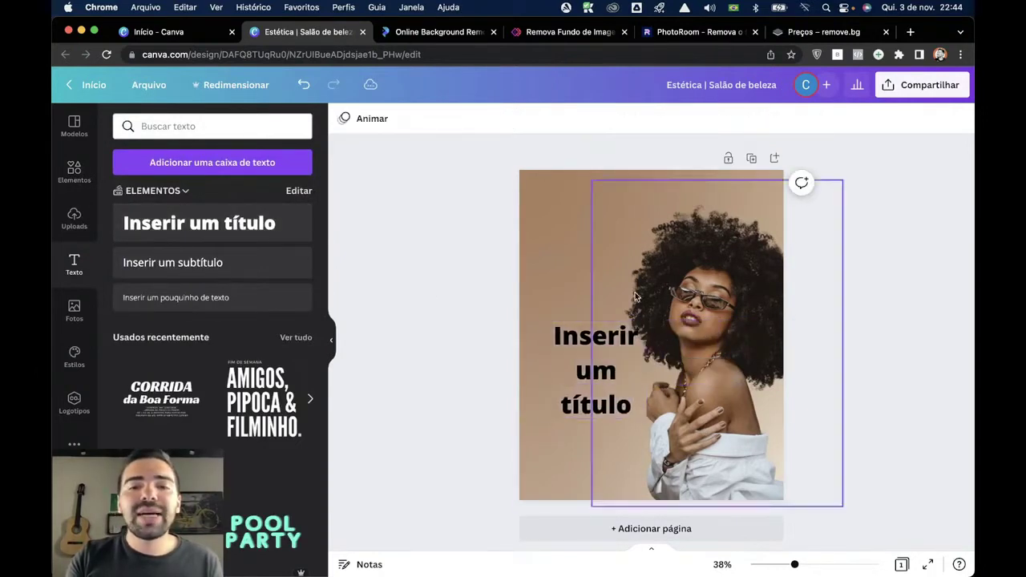
left_click(614, 118)
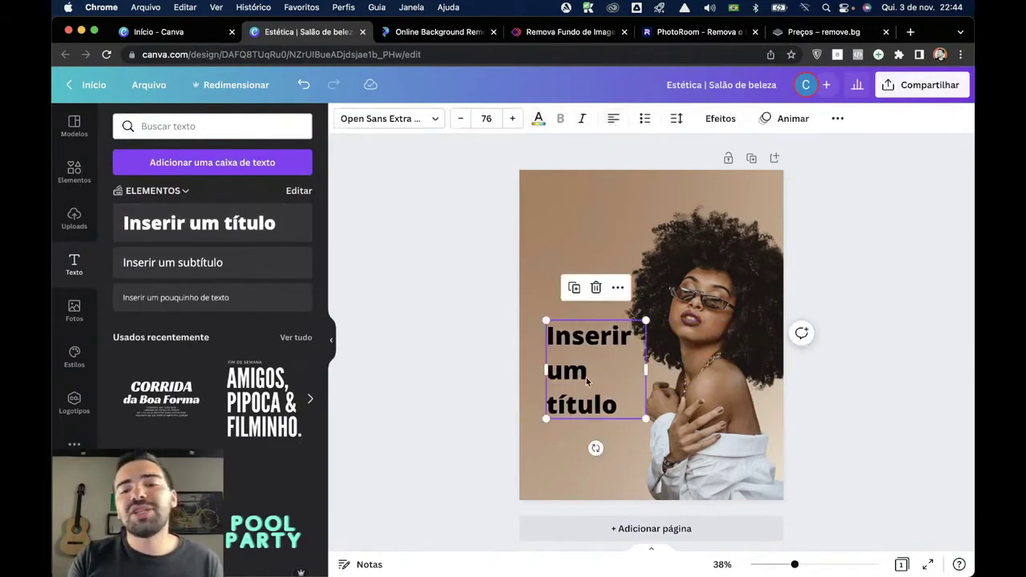
left_click_drag(588, 382, 586, 318)
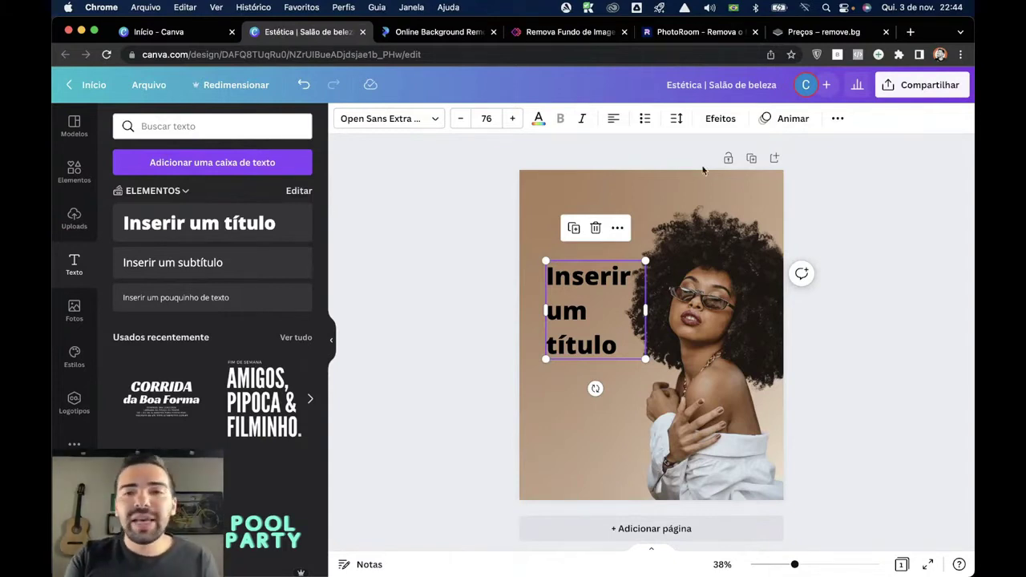
Tighten the title's line spacing to 1.05.
left_click(677, 119)
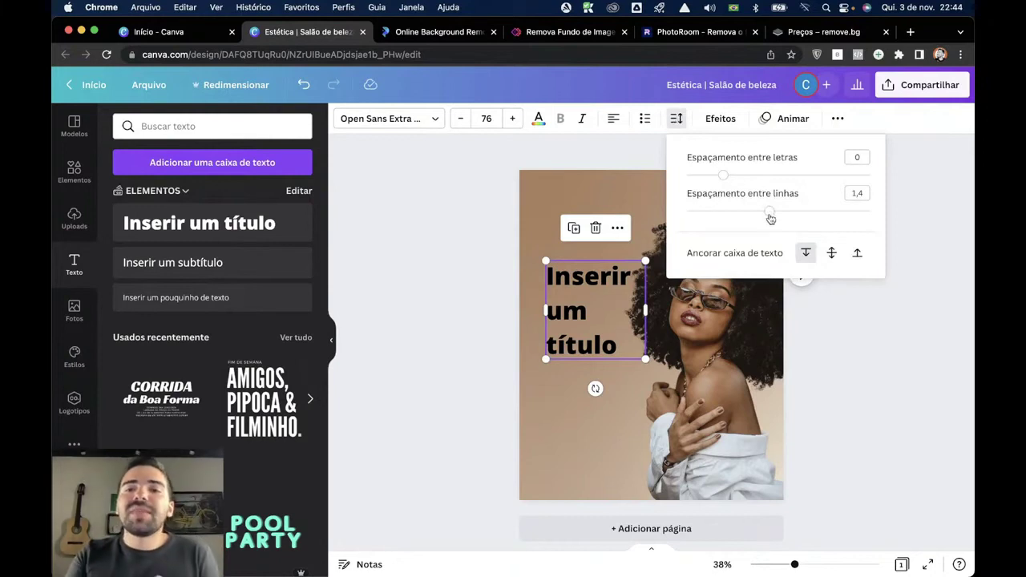
left_click_drag(769, 218, 737, 218)
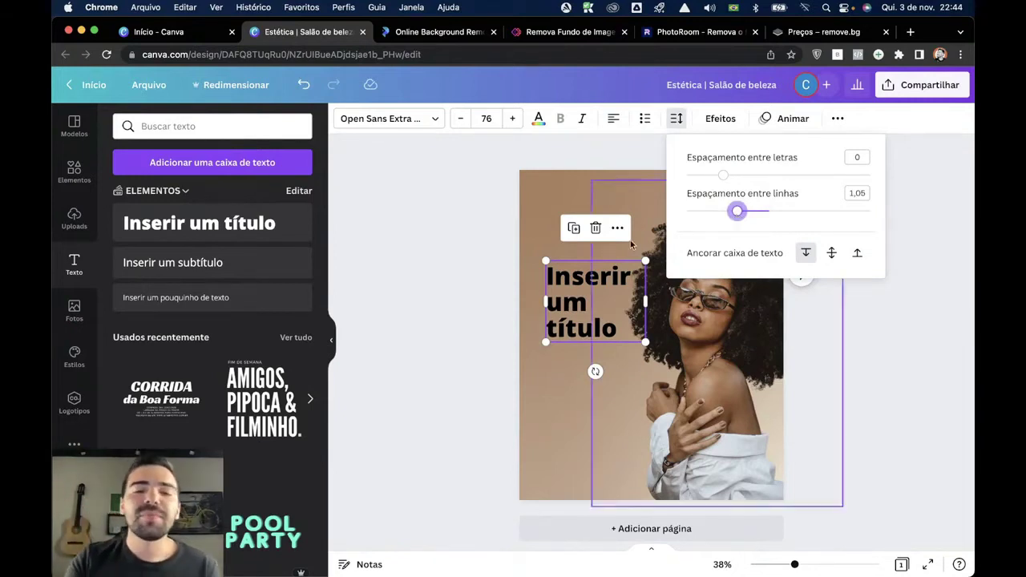
double_click(705, 361)
left_click(484, 310)
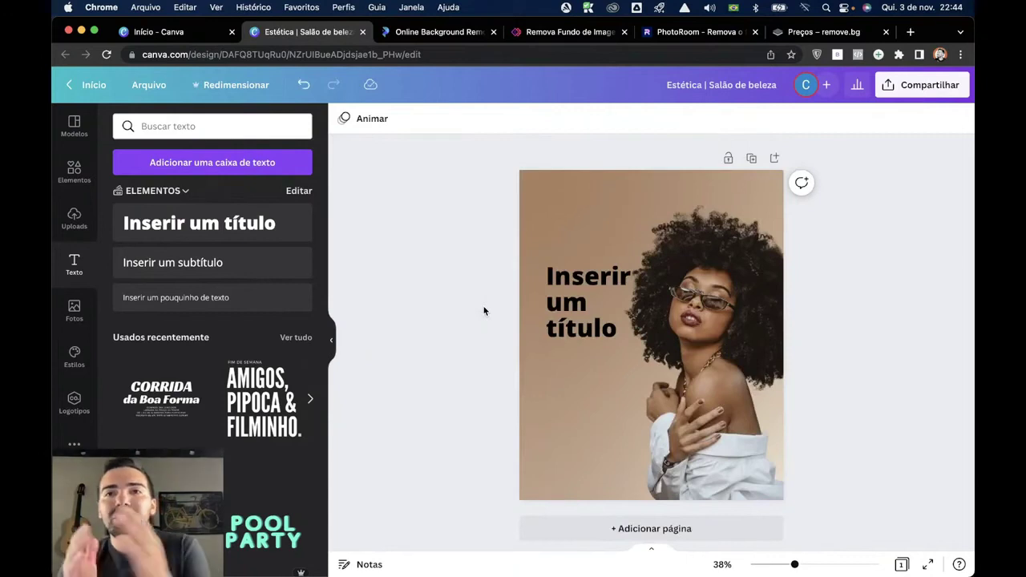
Show the rulers and guides on the salon design again.
left_click(561, 287)
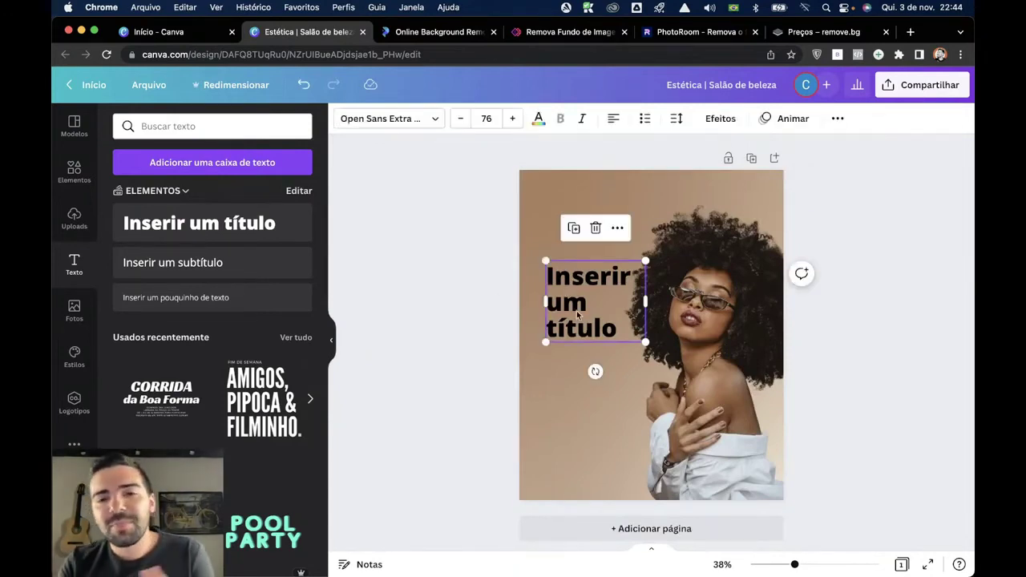
left_click(150, 85)
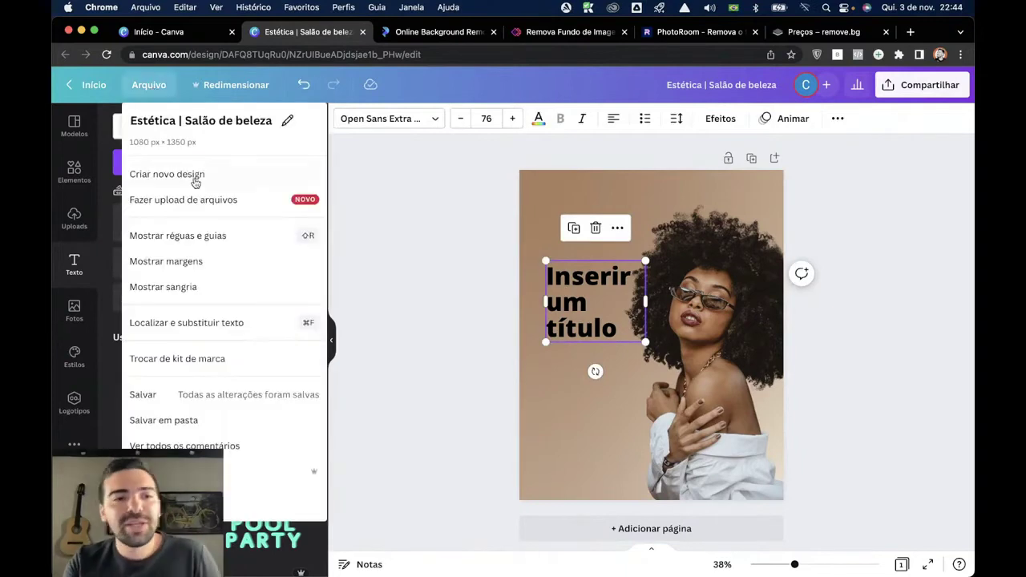
left_click(211, 235)
left_click(391, 337)
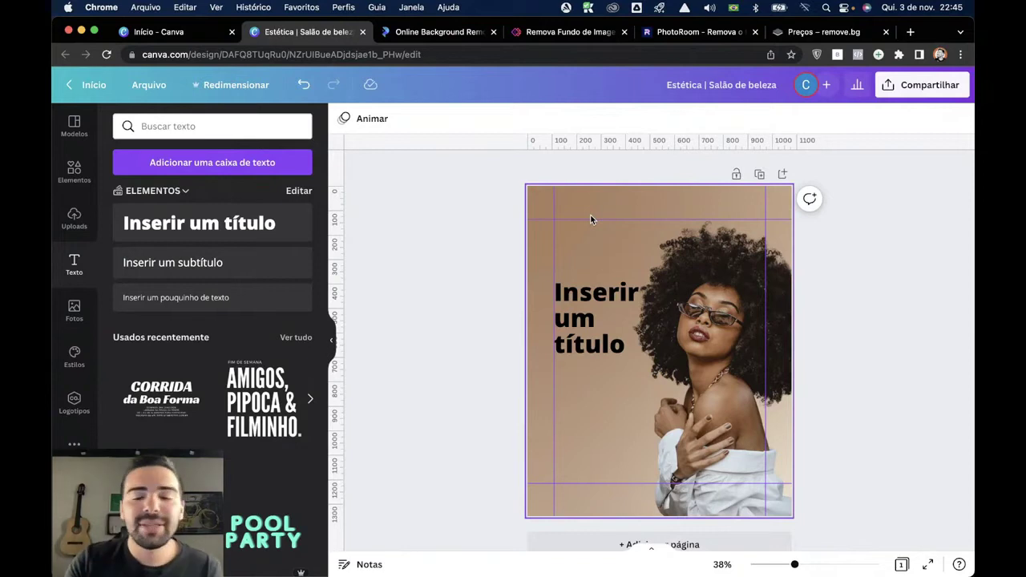
Recolour the three-line title text white.
left_click(574, 310)
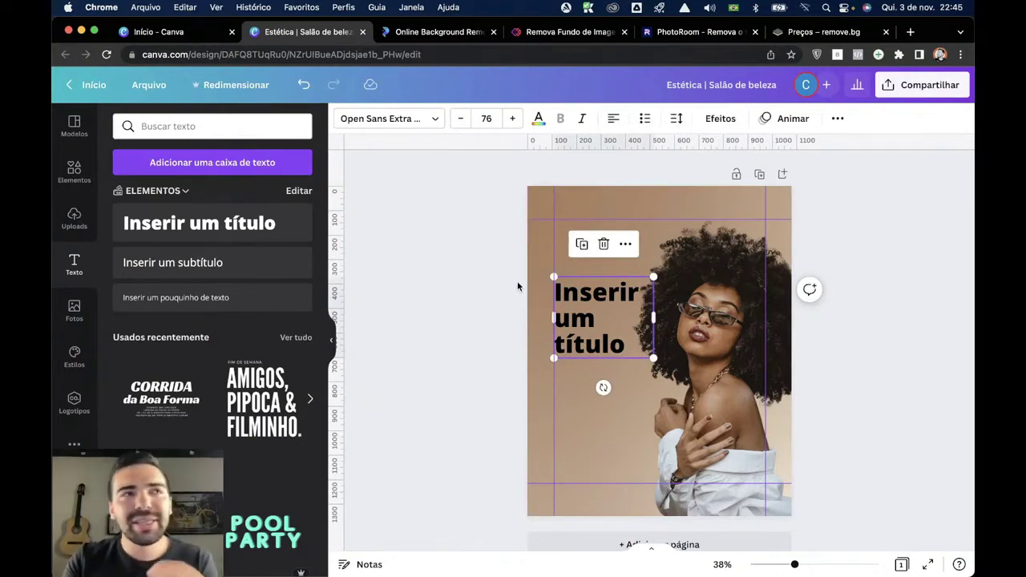
left_click(539, 120)
left_click(196, 188)
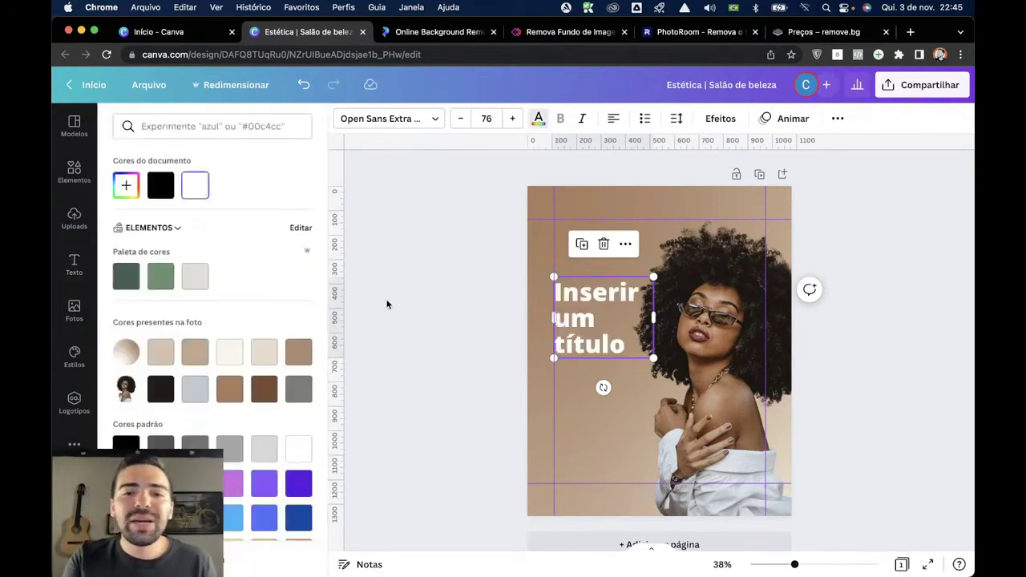
left_click(430, 373)
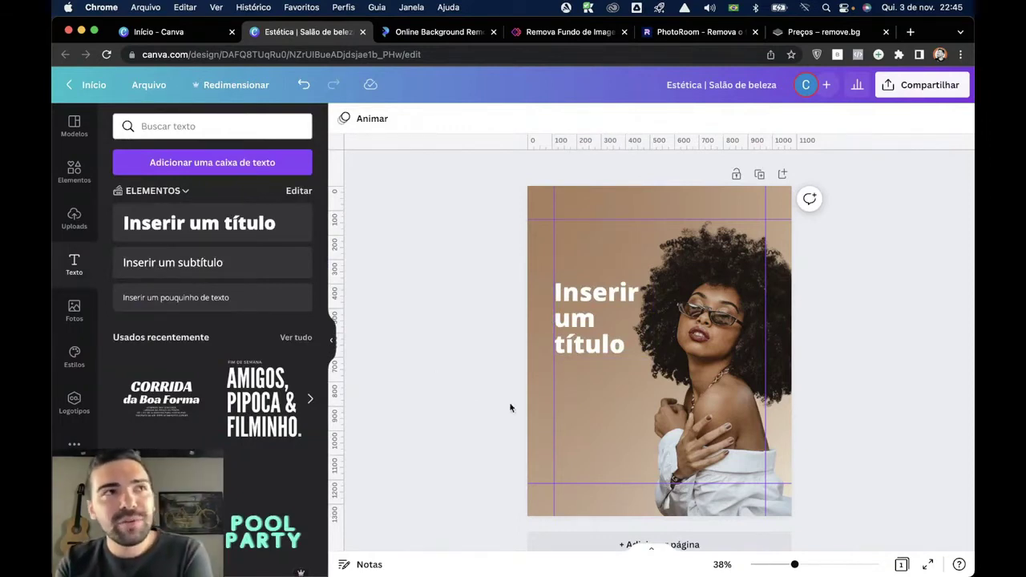
Set the title's text colour to pure black, #000000, with a custom colour.
left_click(561, 370)
left_click(573, 351)
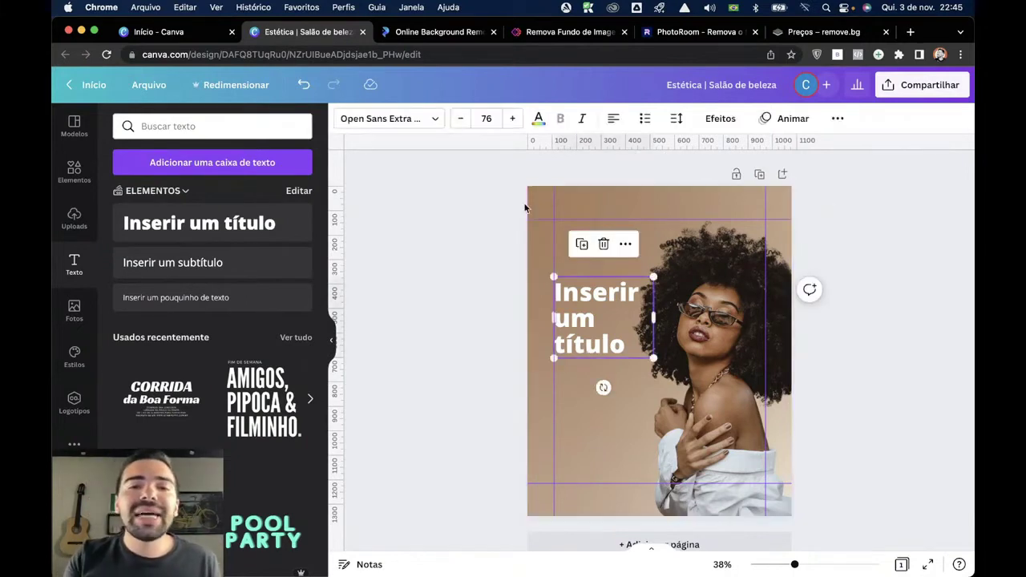
left_click(537, 119)
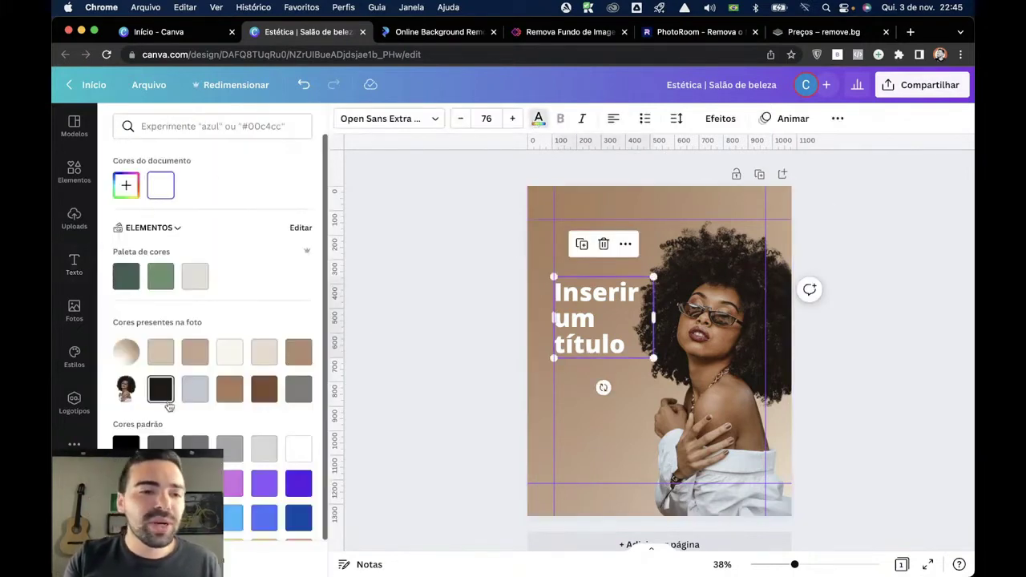
left_click(126, 185)
left_click_drag(184, 256, 127, 285)
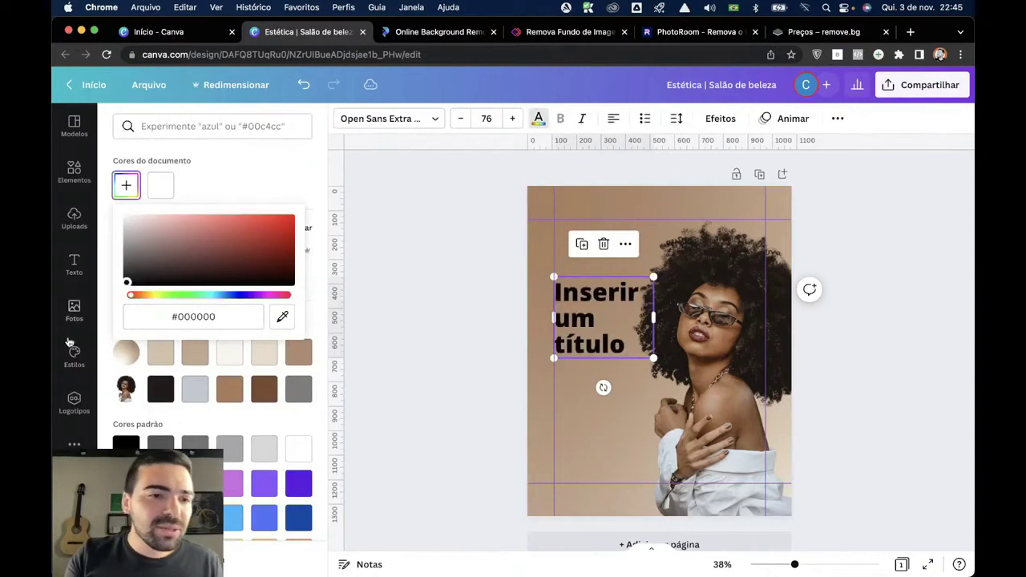
left_click(425, 440)
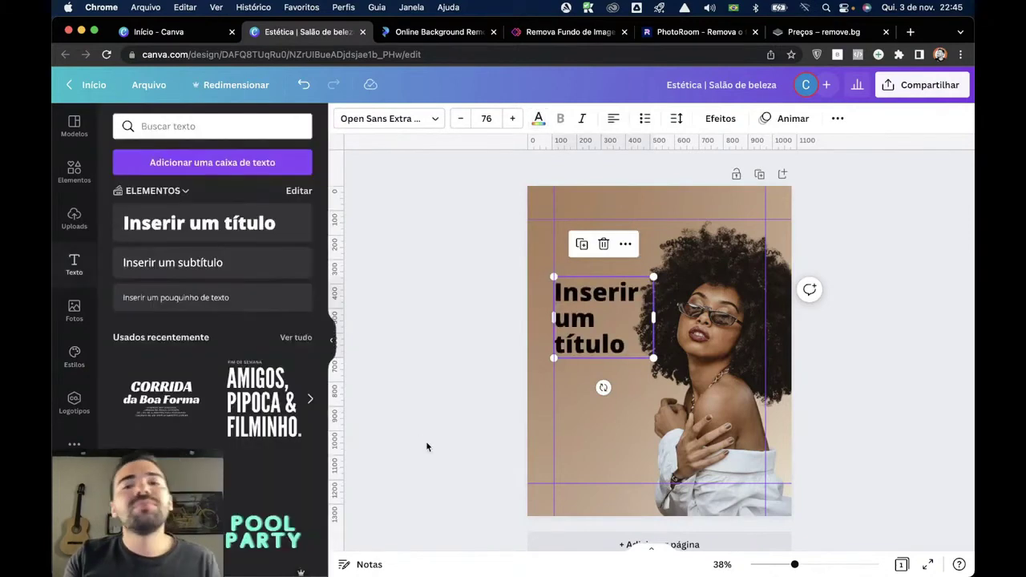
Undo the last two colour changes on the title.
left_click(580, 368)
left_click(582, 323)
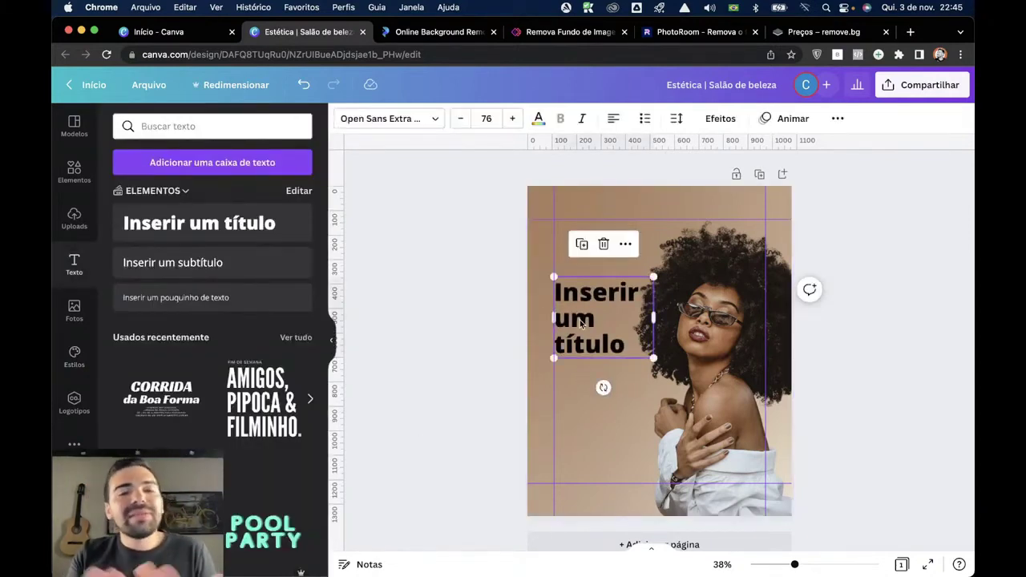
key("ctrl+z")
key("ctrl+z")
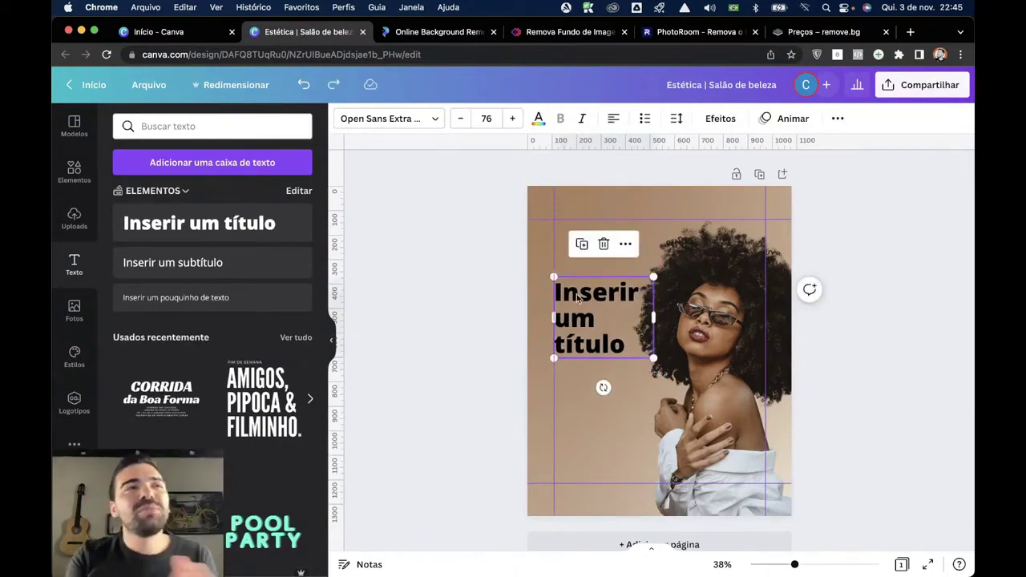
Set the title's text to the custom dark grey #222222.
left_click(537, 120)
left_click(126, 186)
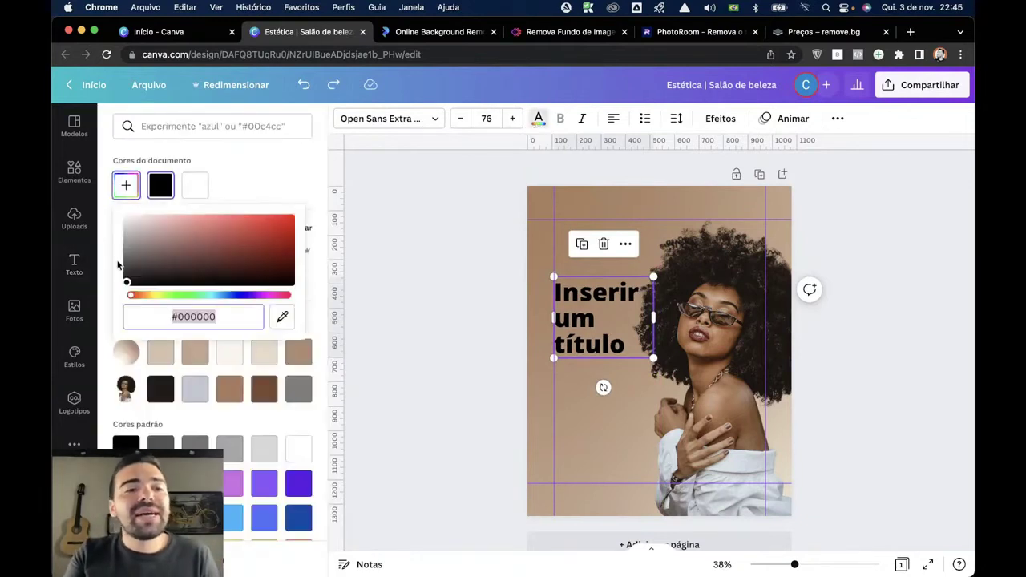
left_click_drag(129, 289, 112, 279)
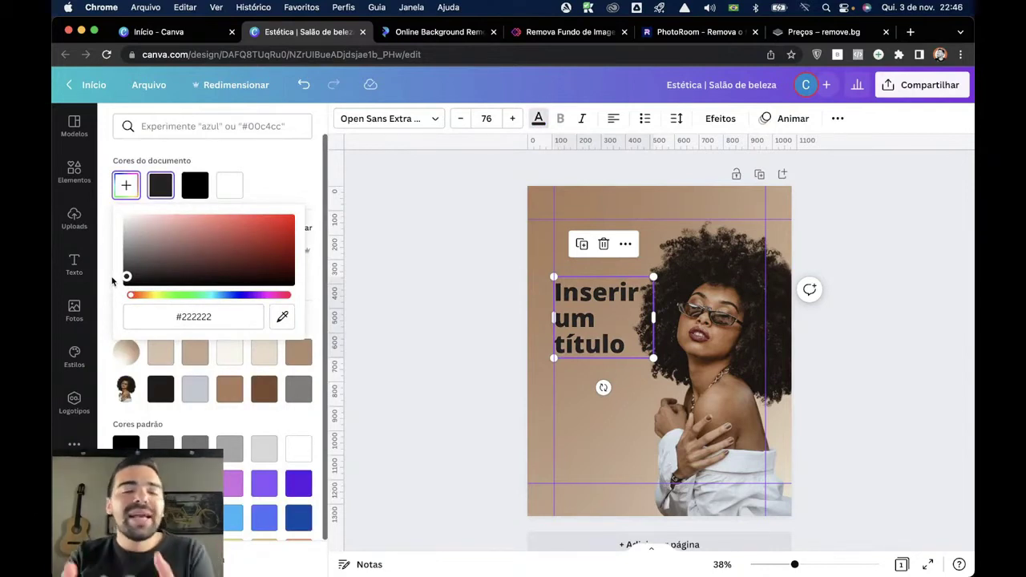
left_click(487, 357)
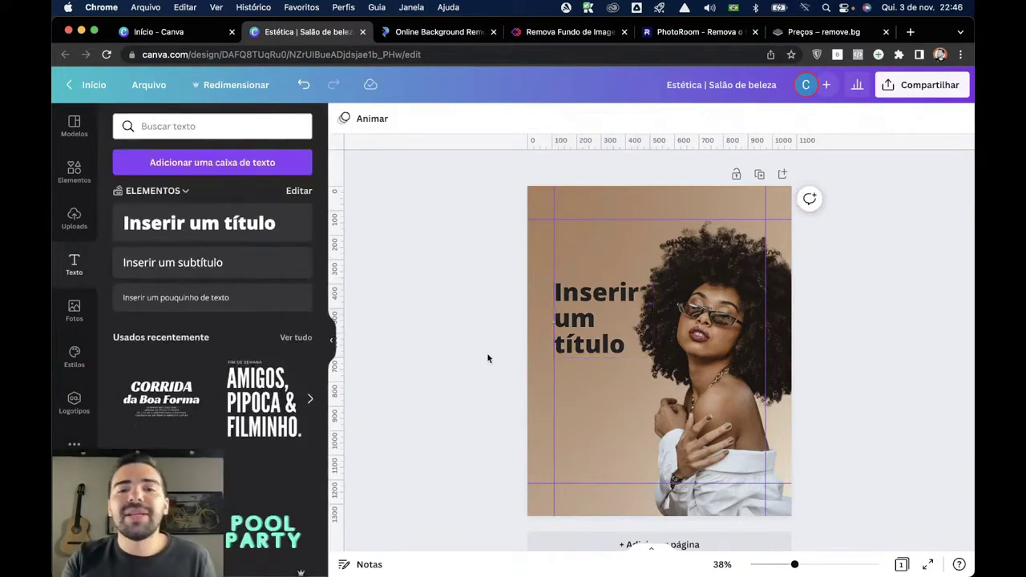
Move the title slightly down along the side guide, and duplicate the page to work on the copy's title.
left_click(607, 327)
left_click_drag(607, 327, 607, 337)
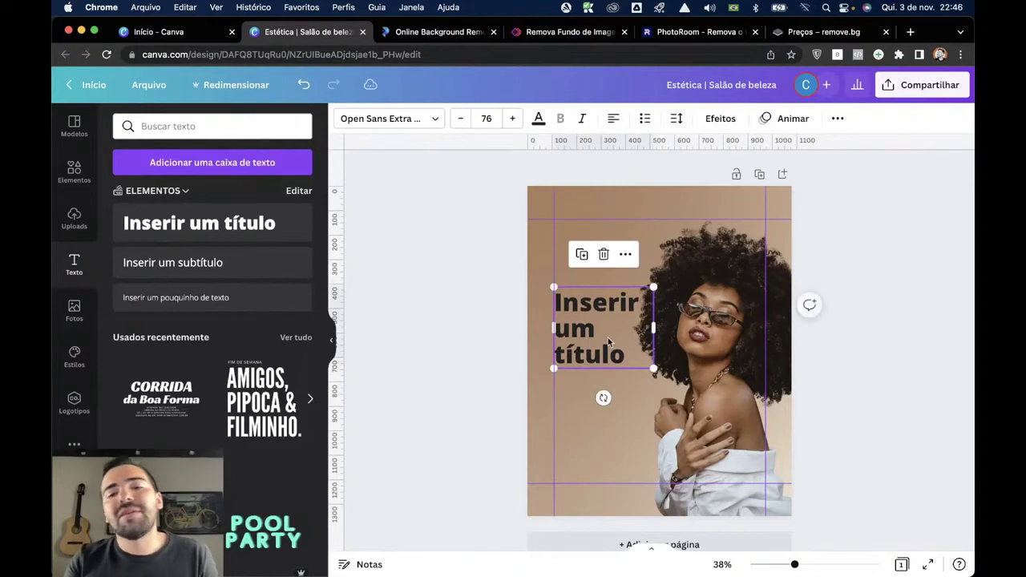
left_click(873, 291)
left_click(665, 264)
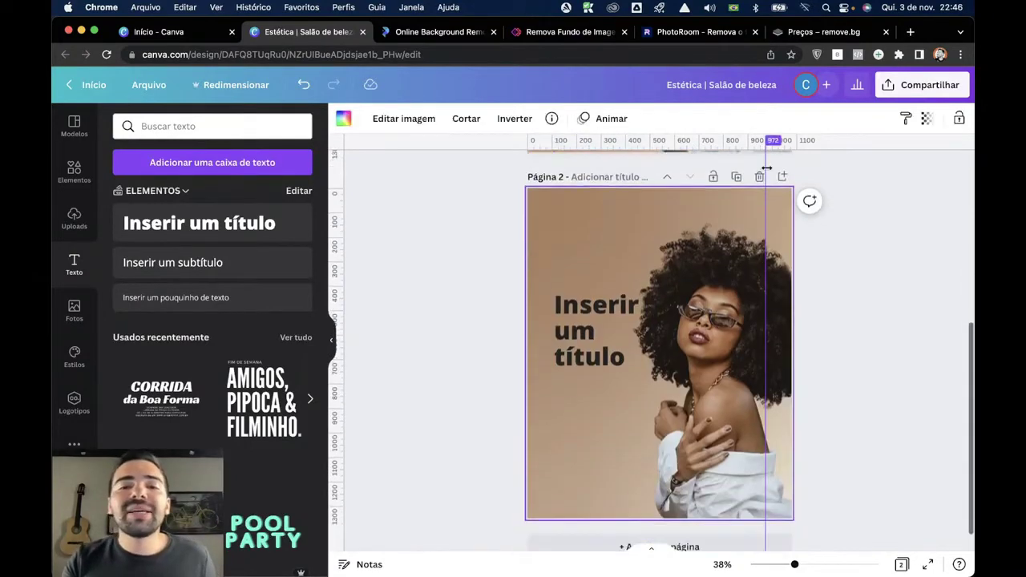
left_click(615, 327)
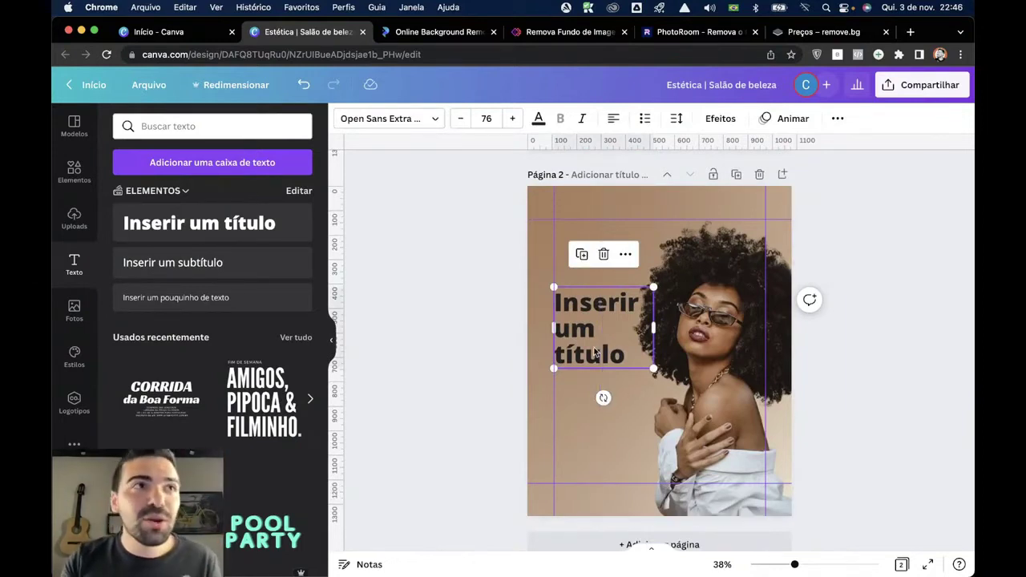
left_click(526, 331)
double_click(529, 331)
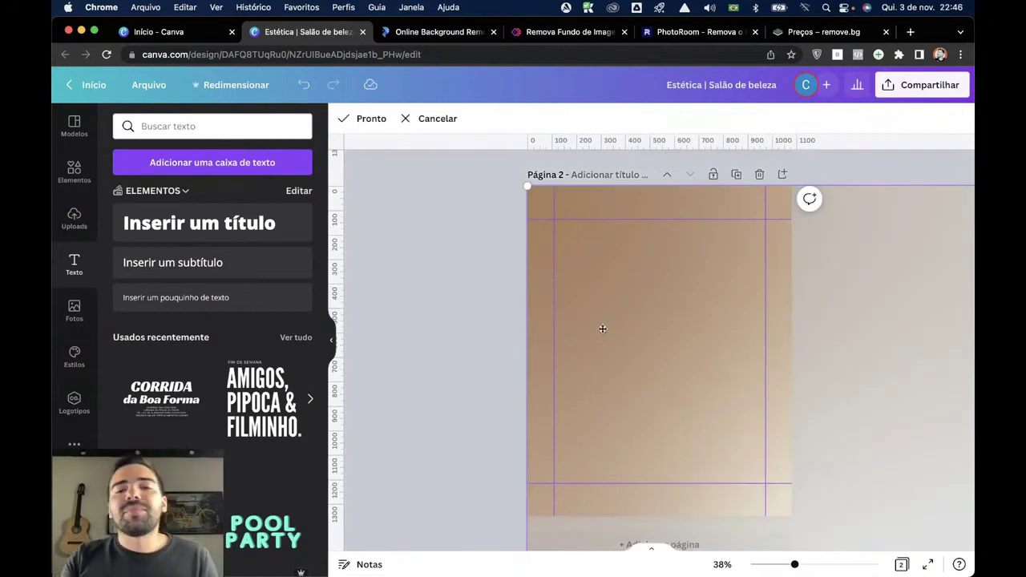
left_click(440, 334)
left_click(597, 340)
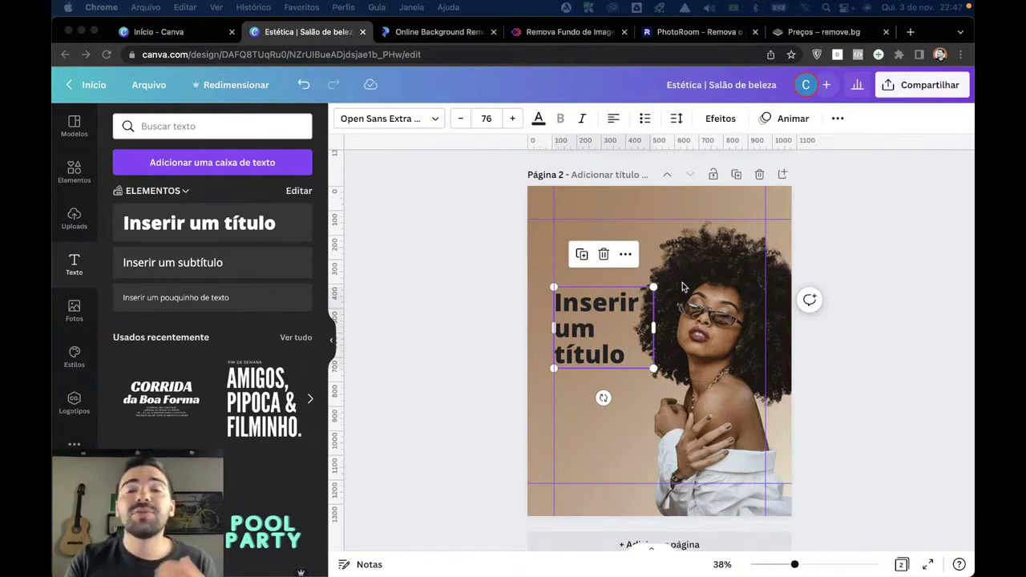
Replace the placeholder text of the page 2 title with "cachosos" in lowercase.
double_click(613, 355)
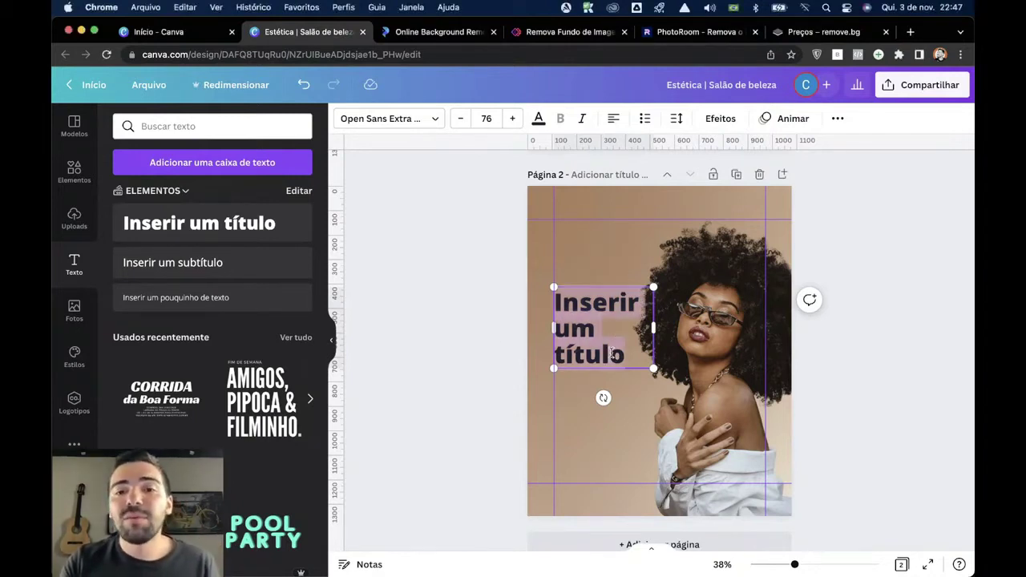
type("Ca")
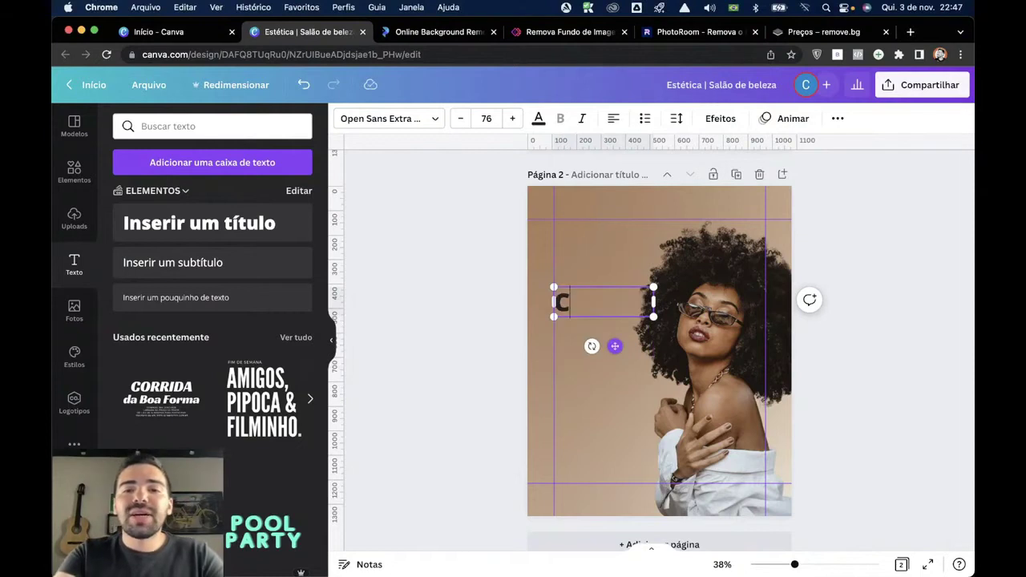
key("BackSpace")
key("BackSpace")
type("CAC")
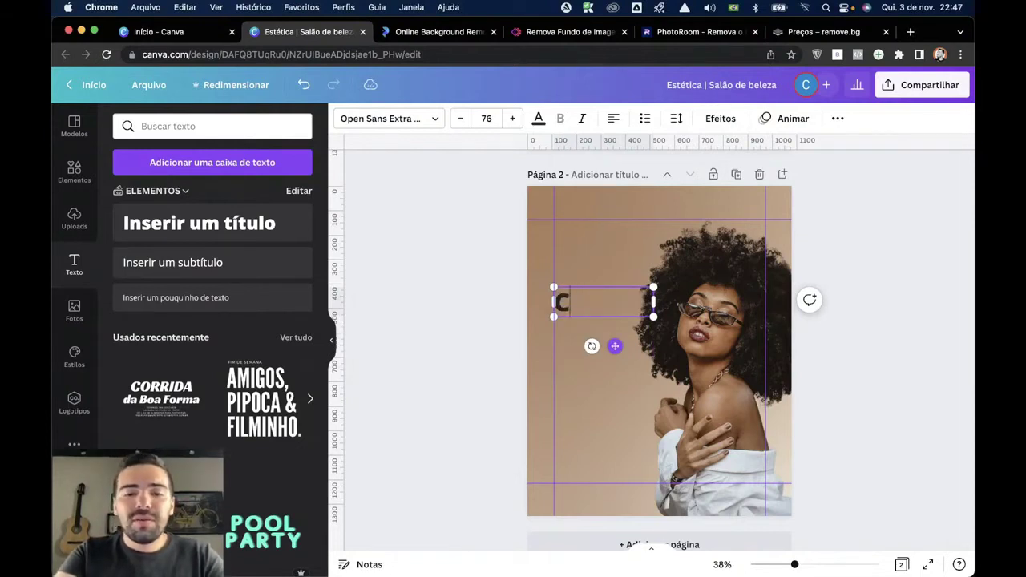
key("BackSpace")
key("BackSpace")
key("BackSpace")
type("cachos")
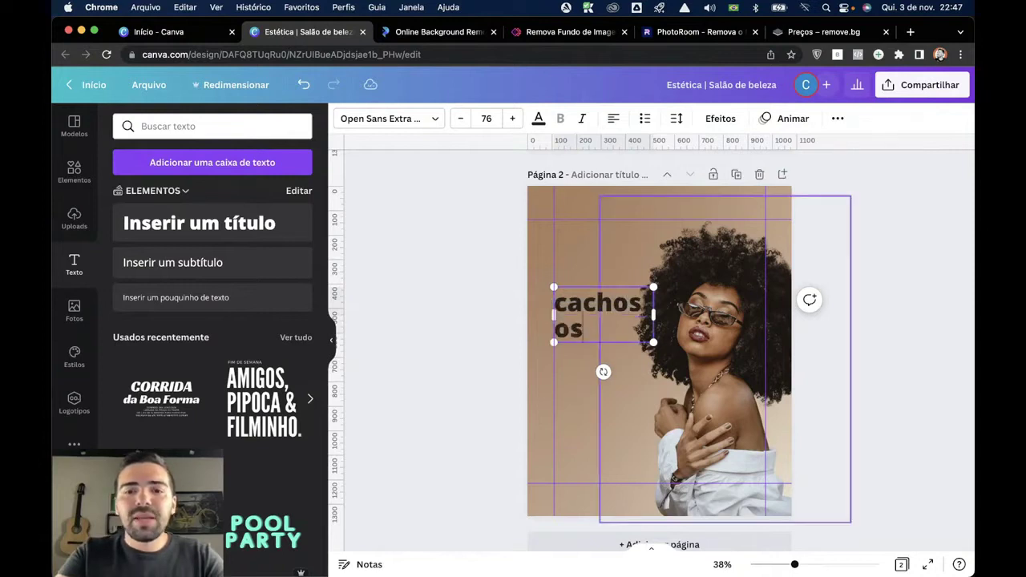
Shrink the "cachosos" title to size 43,8, duplicate it directly below, and change the copy's text to "perfeitos".
left_click_drag(652, 302, 609, 349)
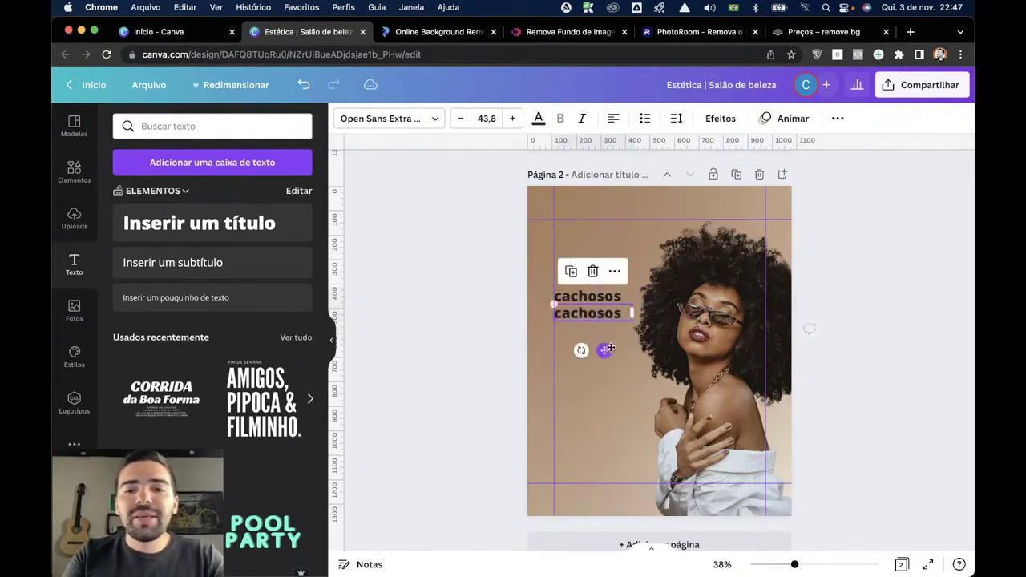
double_click(582, 314)
type("perfeitos")
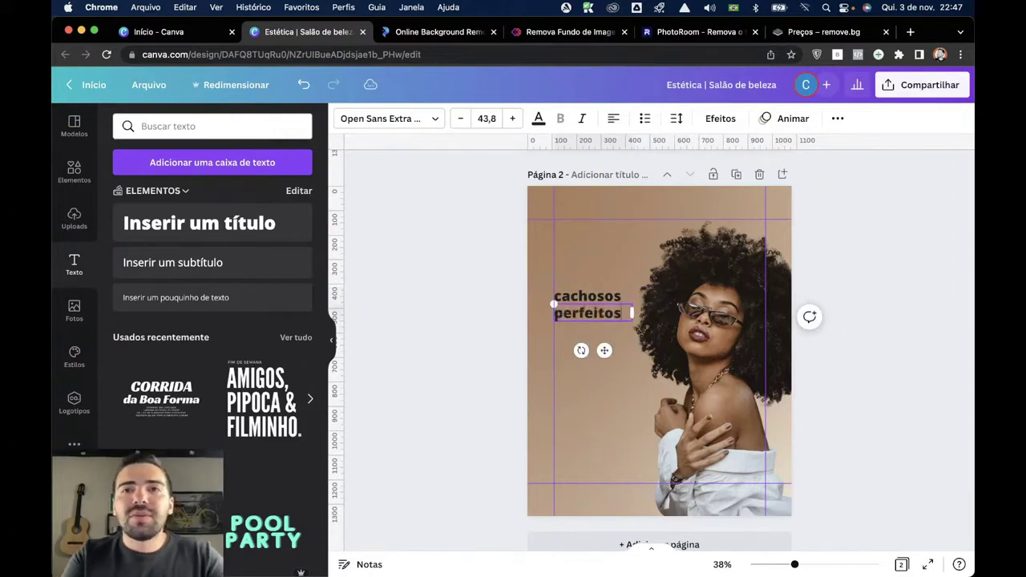
Narrow the "perfeitos" text box so the word breaks into "perf" and "eitos", and move it lower along the side guide.
scroll(594, 307, "up", 5)
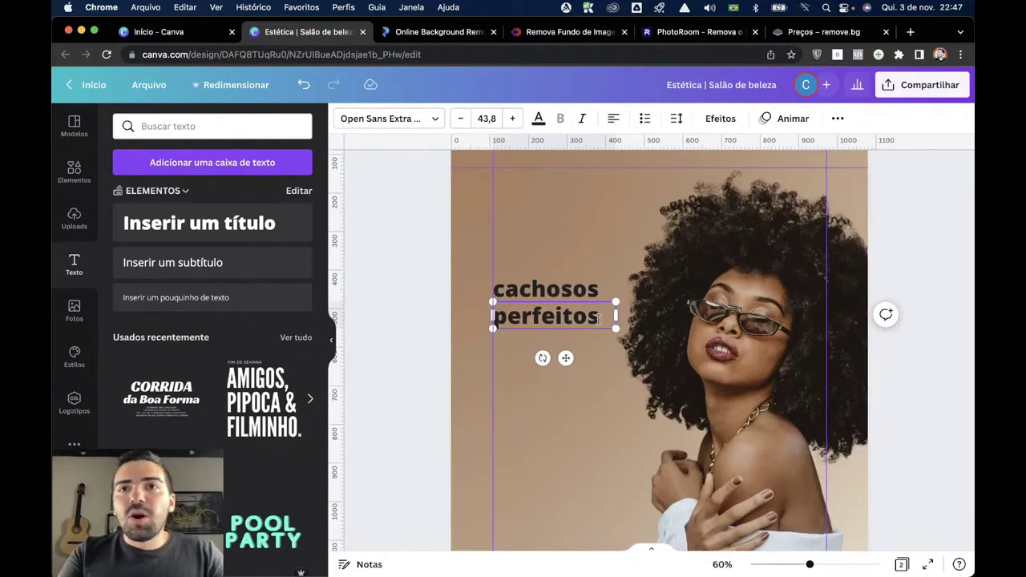
left_click_drag(616, 314, 575, 412)
scroll(608, 314, "down", 4)
left_click(488, 323)
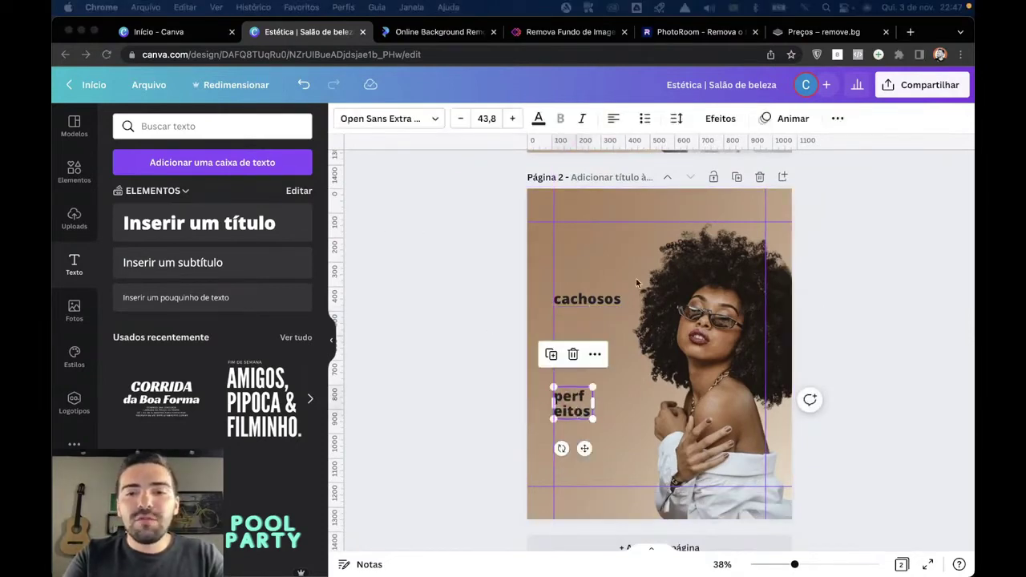
Enlarge the "cachosos" text to size 87,7 and break it into three lines: "ca", "cho" and "sos".
left_click(622, 303)
left_click_drag(631, 300, 641, 368)
left_click(590, 309)
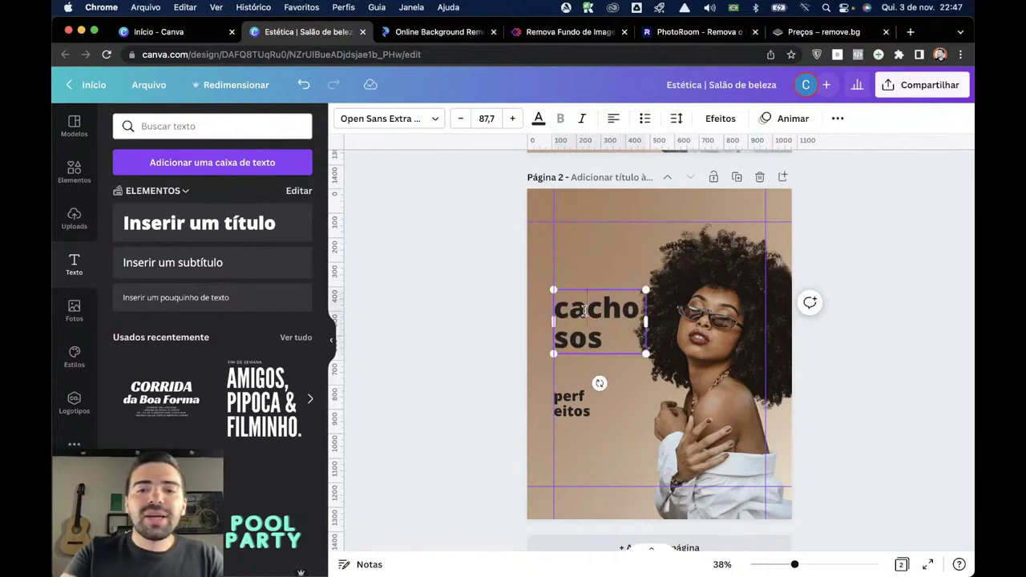
key("Return")
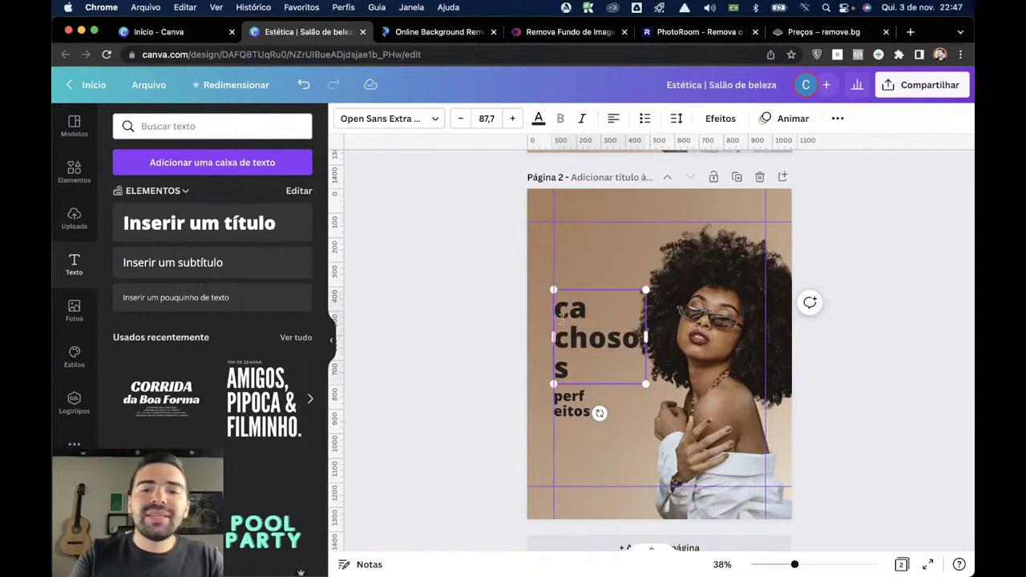
left_click(609, 338)
key("Return")
left_click(432, 354)
left_click(585, 344)
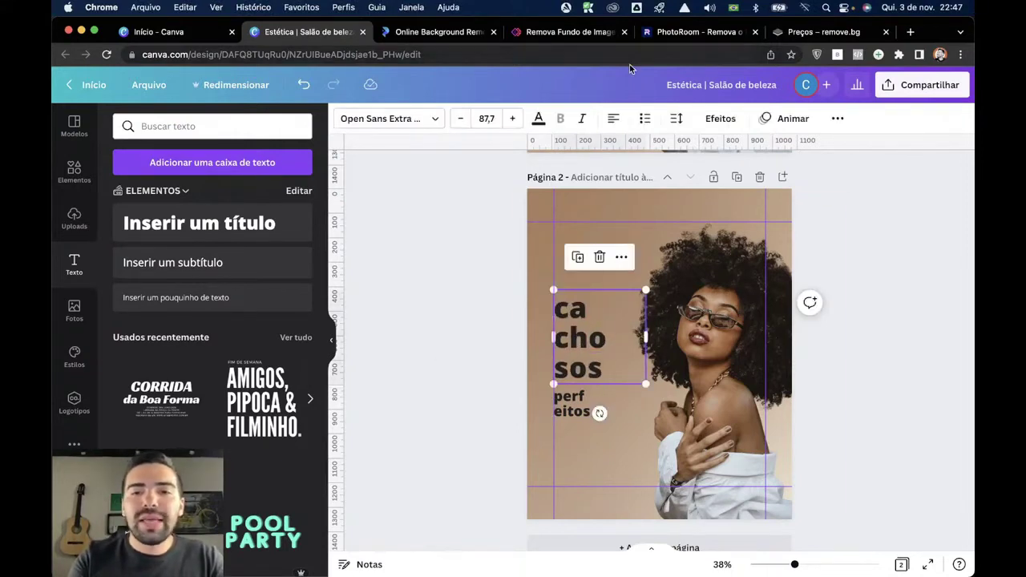
Reduce the line spacing of the three-line title so its lines sit closer together.
left_click(676, 118)
left_click_drag(734, 210, 711, 210)
left_click(465, 256)
left_click(594, 343)
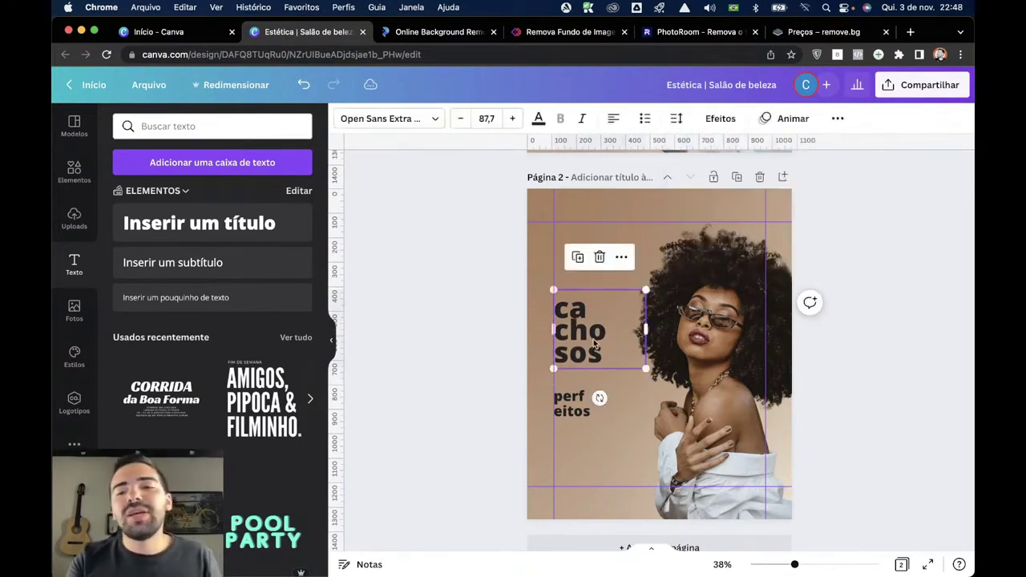
Search the fonts for "serifa", apply Antic Didone to the three-line title, and enlarge it to size 182 against the side guide.
left_click(535, 120)
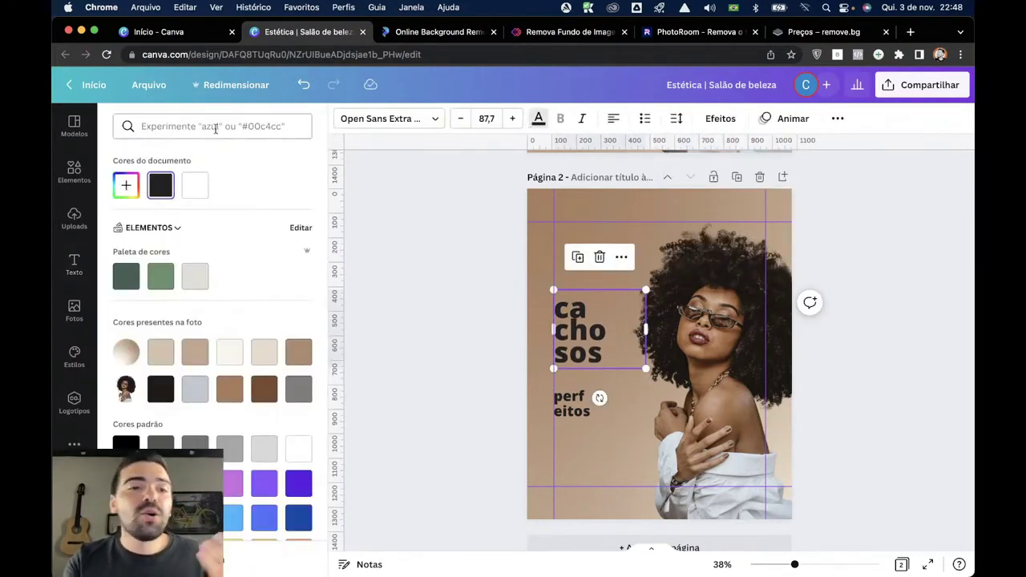
left_click(422, 117)
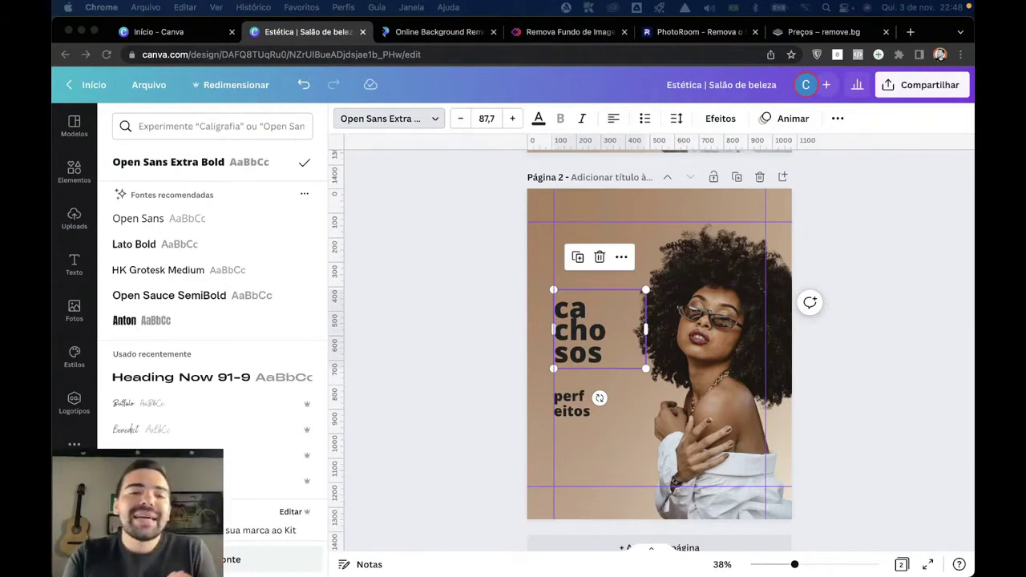
left_click(267, 126)
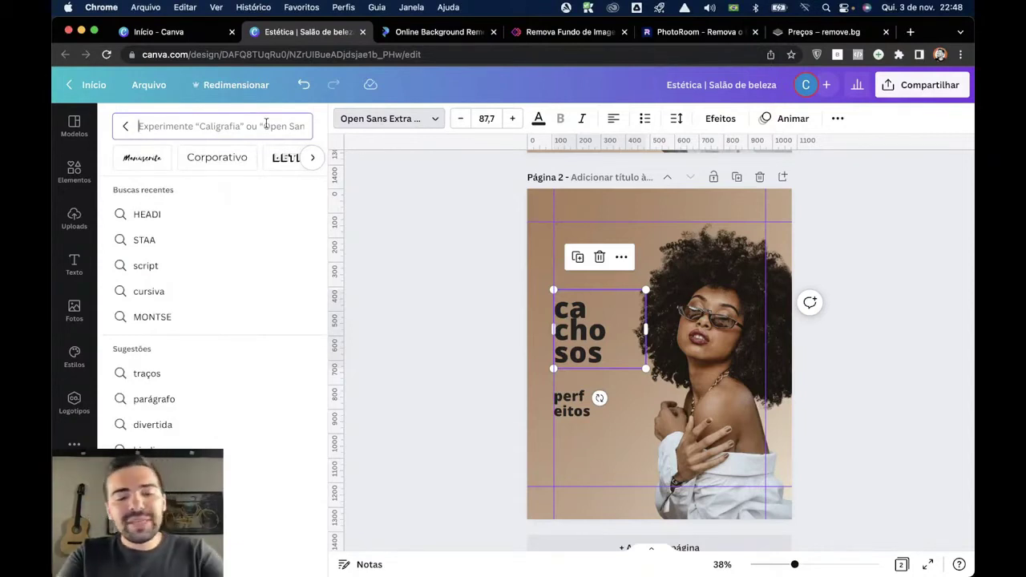
type("seri")
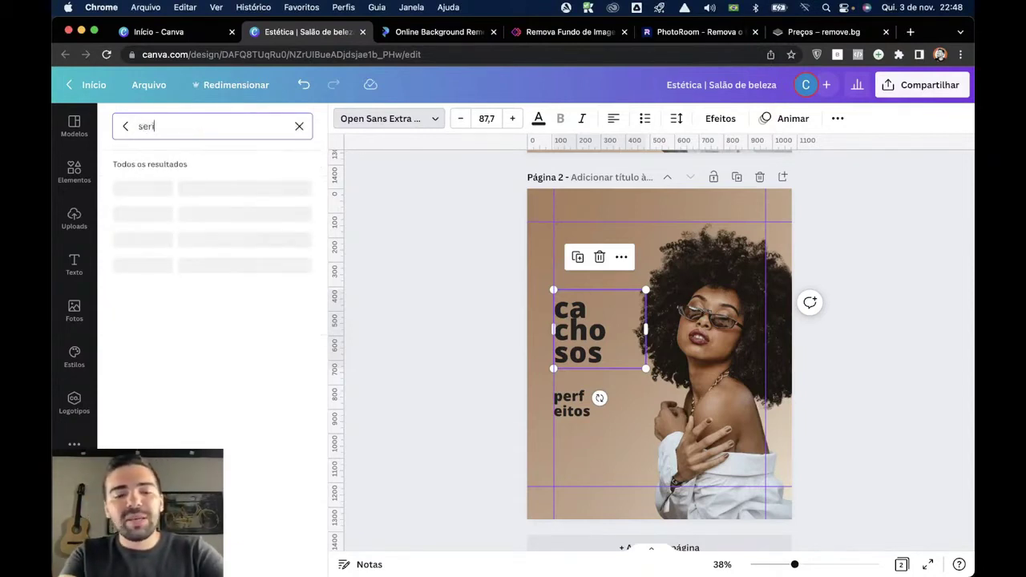
type("fa")
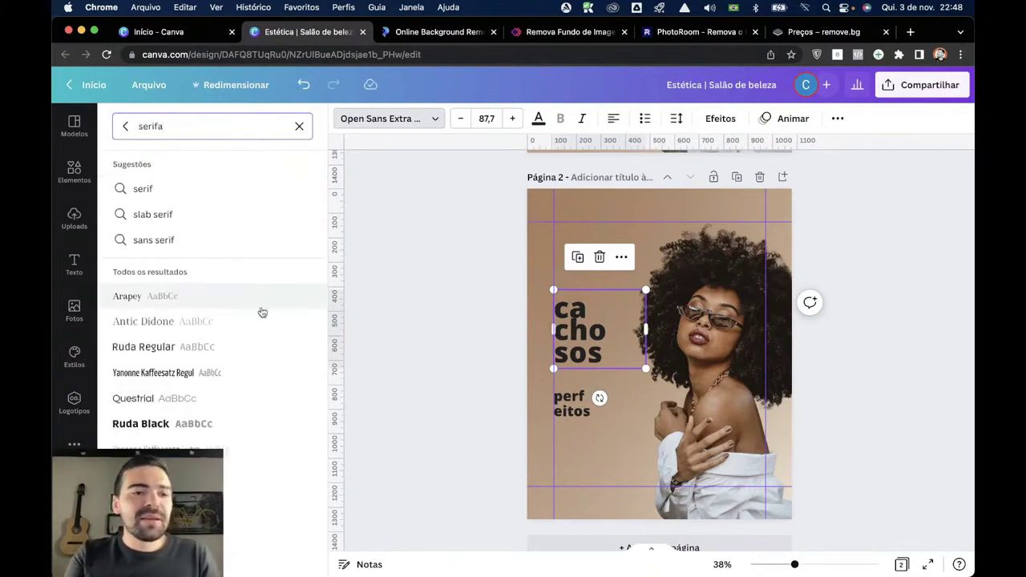
left_click(262, 322)
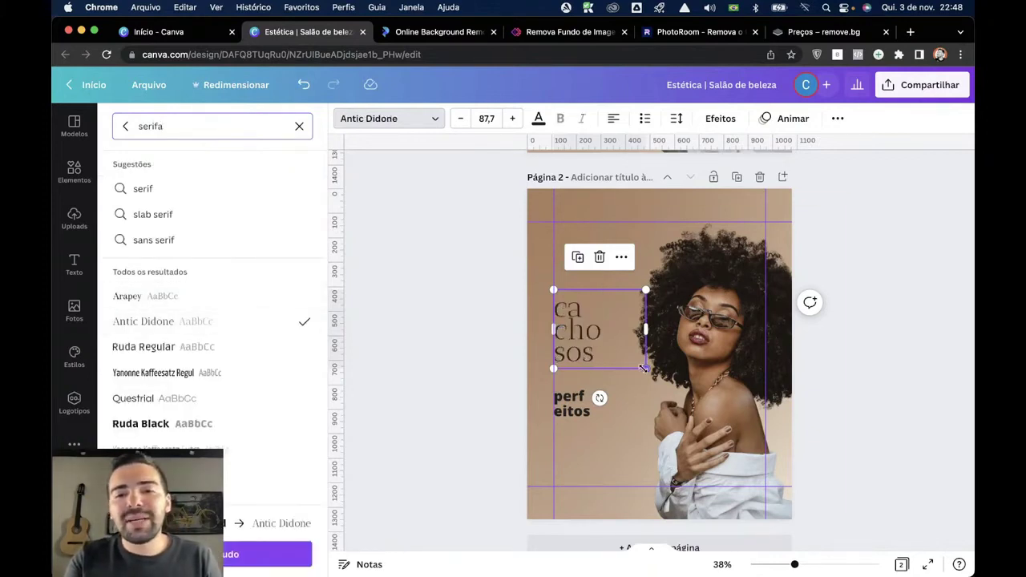
left_click_drag(644, 368, 776, 450)
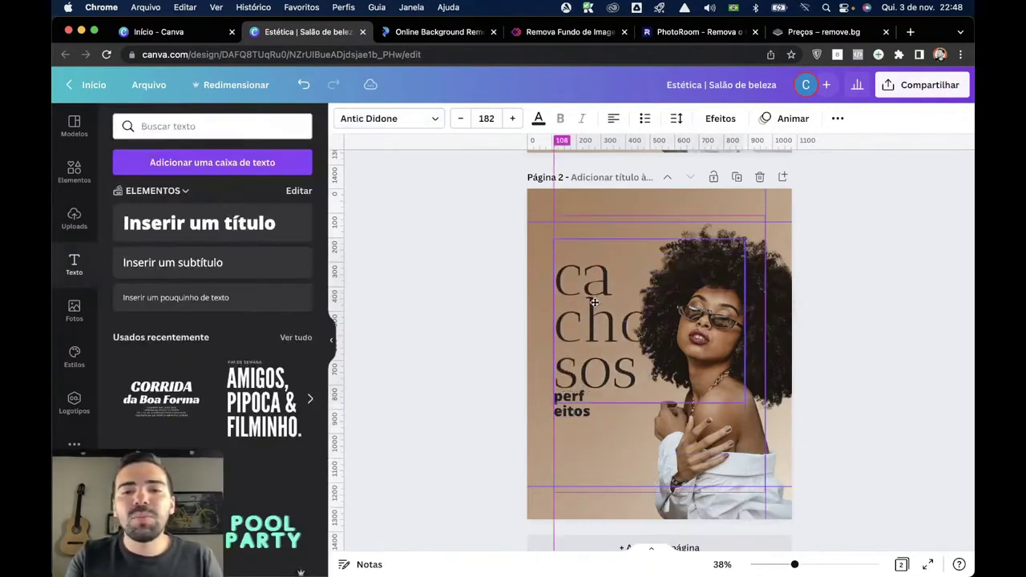
left_click_drag(594, 302, 594, 298)
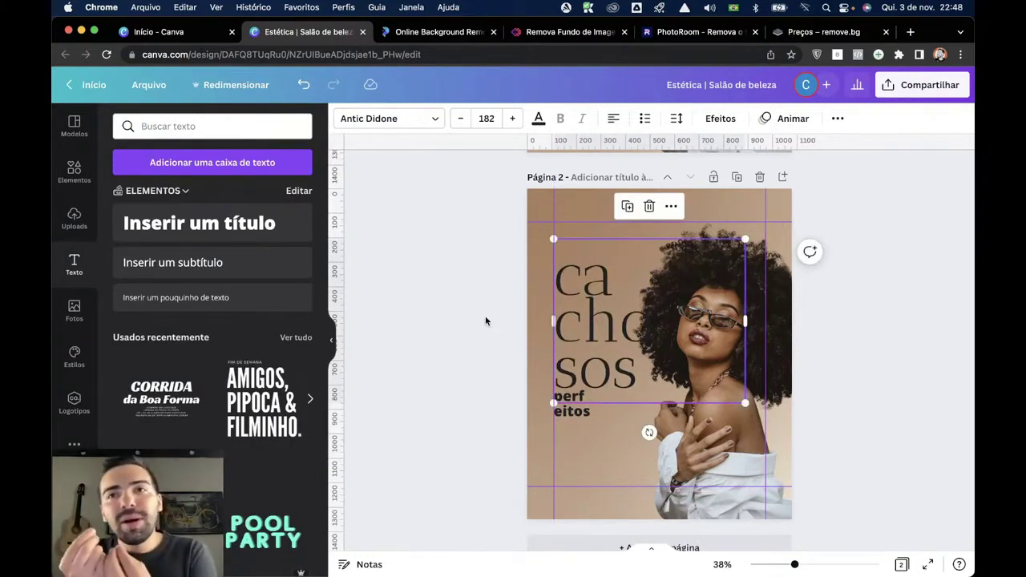
Rewrite the title as "cachos" on two lines, "ca" and "chos", and resize it to 157 above the "perfeitos" text.
double_click(581, 322)
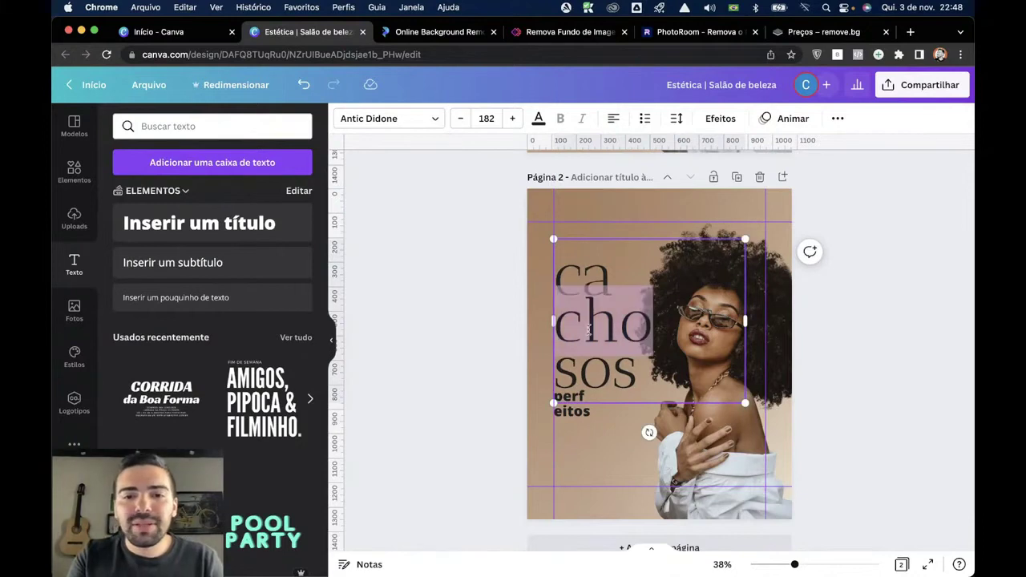
type("caci")
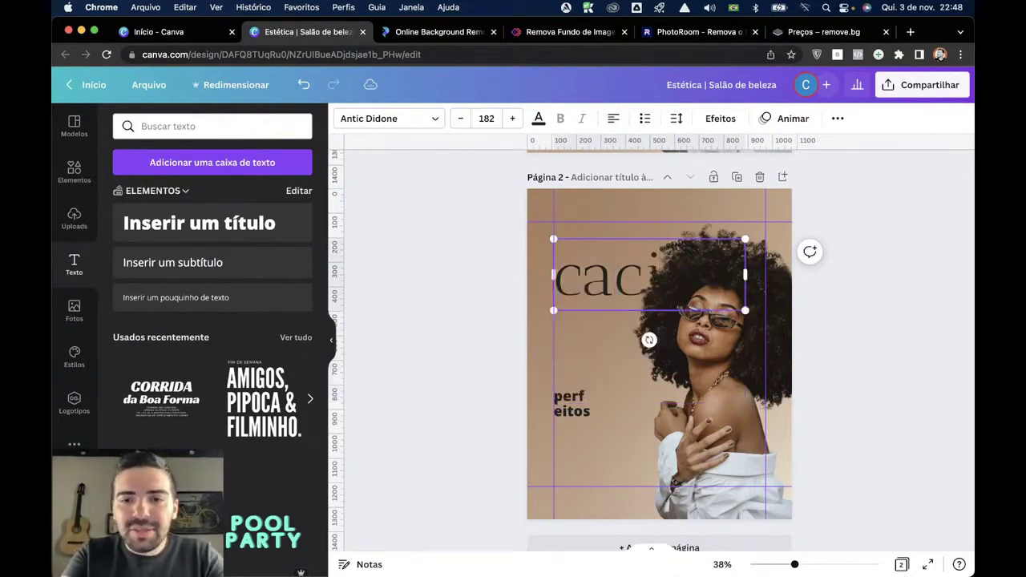
key("BackSpace")
type("h")
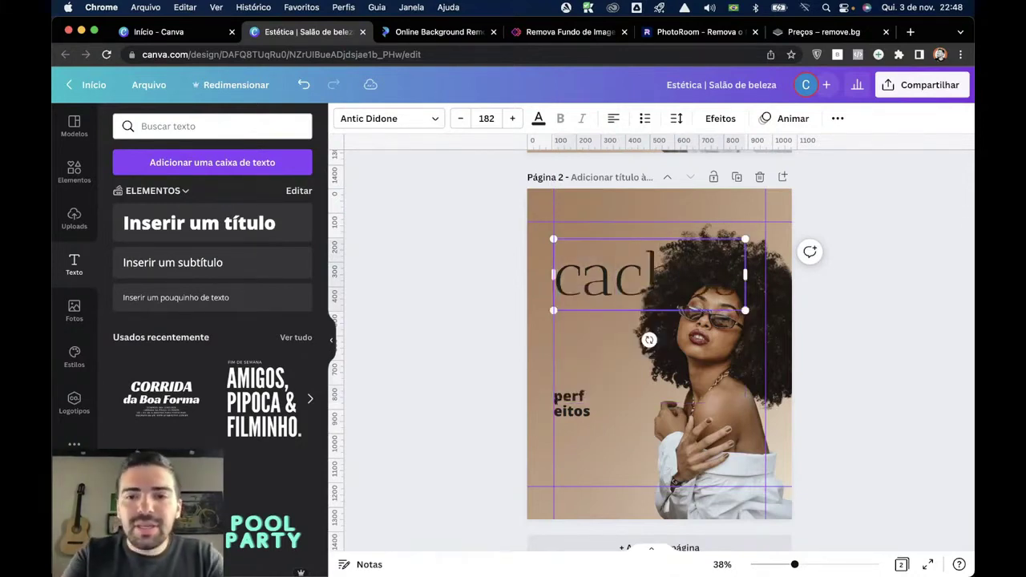
left_click_drag(747, 279, 622, 328)
left_click_drag(683, 403, 665, 387)
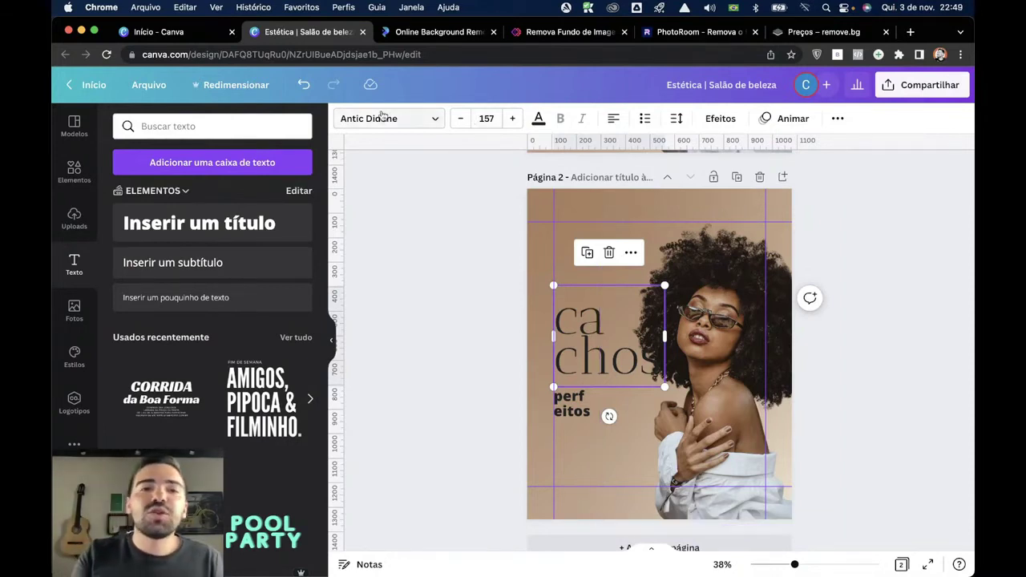
Try Flatory Serif, a semi-condensed variant and Flatory Serif SemiBold as the font of the "ca chos" title.
left_click(386, 118)
scroll(230, 349, "down", 5)
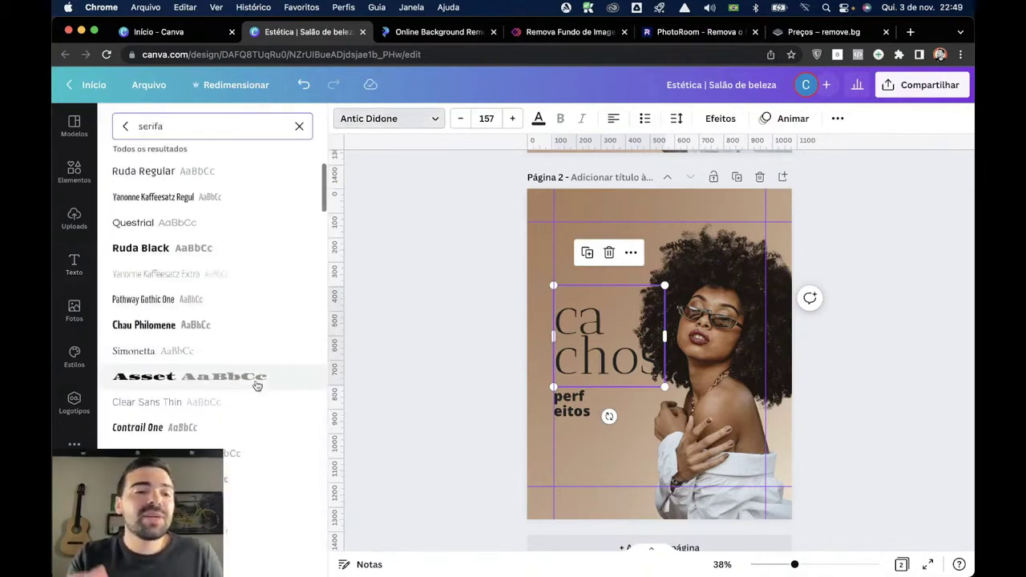
left_click(254, 505)
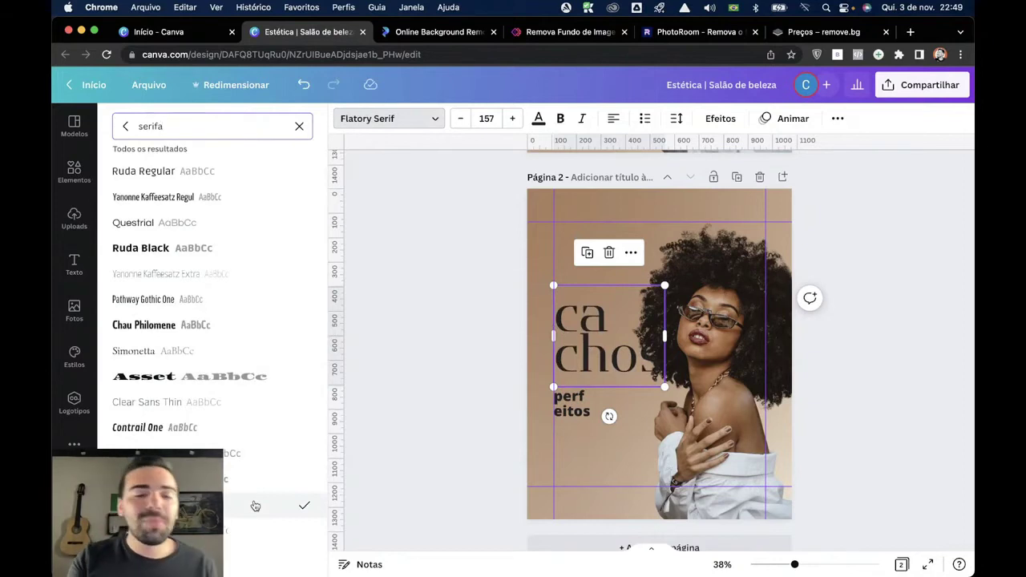
scroll(260, 473, "down", 3)
left_click(208, 405)
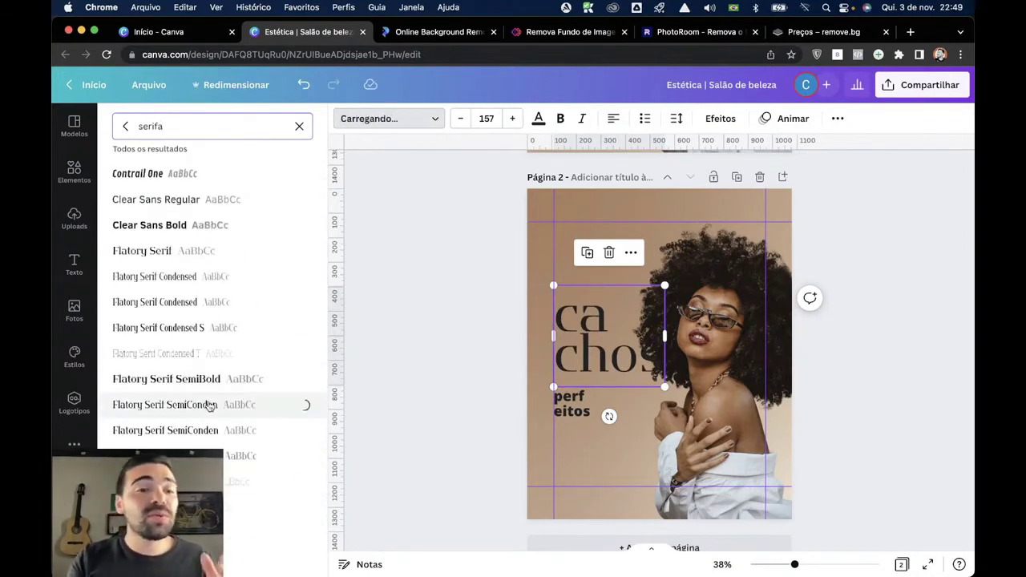
left_click(242, 380)
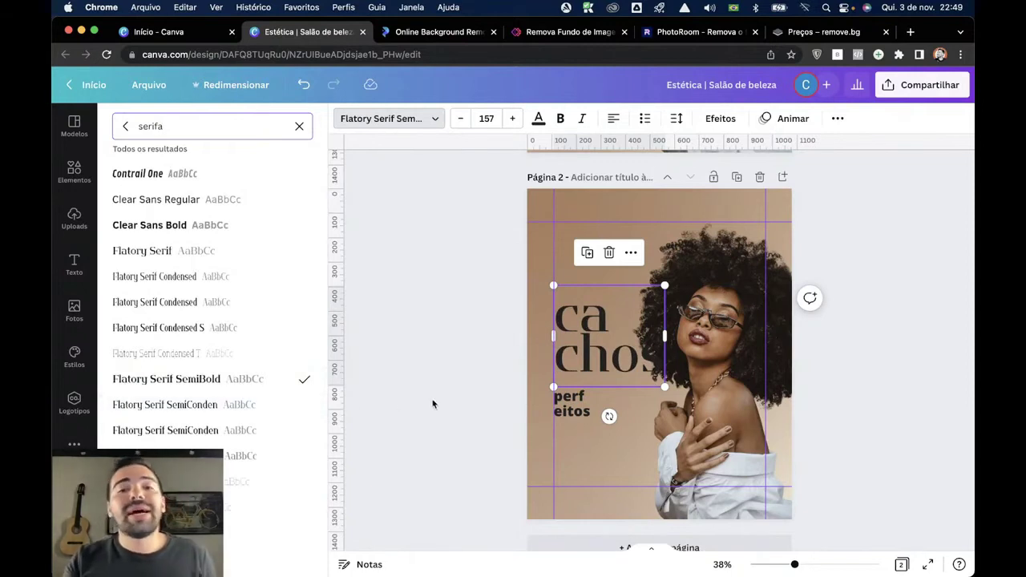
Set the "ca chos" title in Fraunces SemiBold and resize it to 140, with "chos" on a single line.
scroll(216, 392, "down", 5)
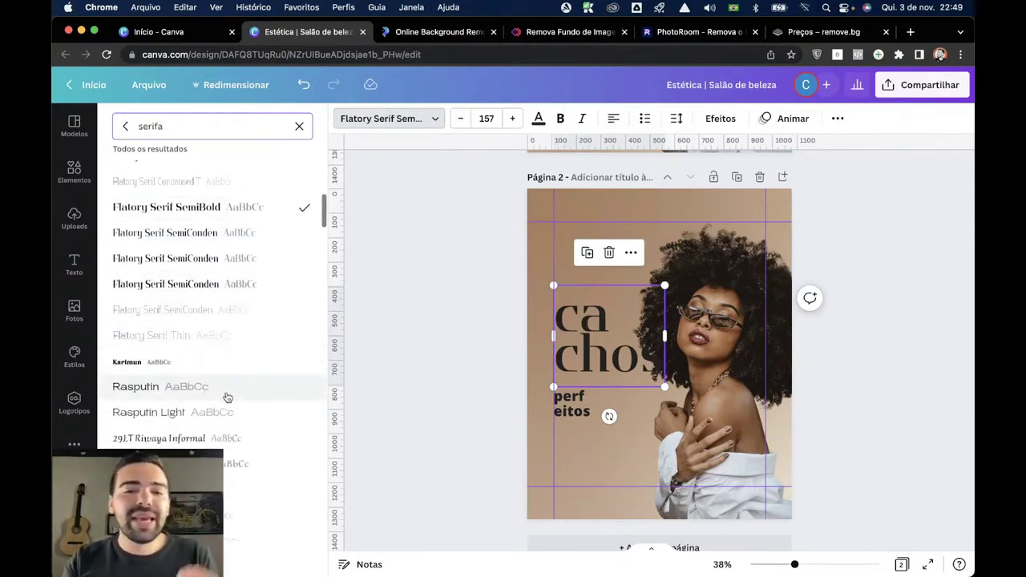
scroll(227, 398, "down", 15)
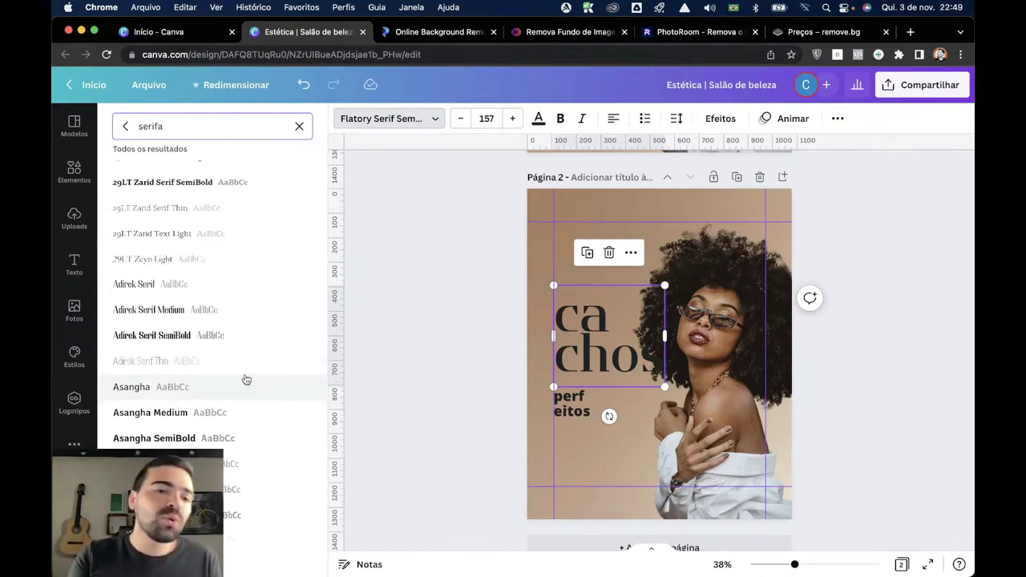
scroll(246, 379, "down", 12)
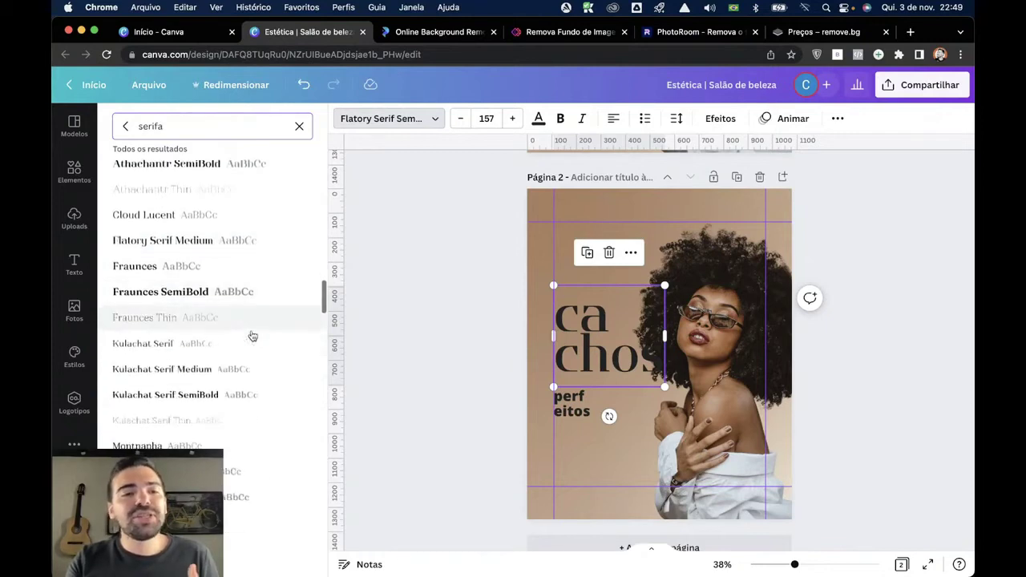
scroll(248, 321, "down", 2)
left_click(252, 250)
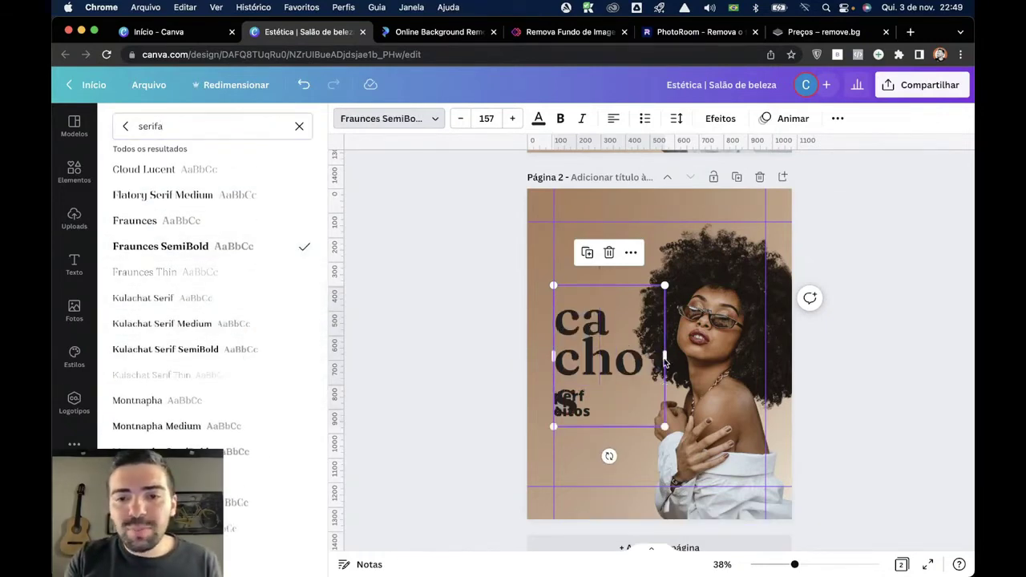
mouse_move(665, 361)
left_mouse_down()
mouse_move(687, 359)
mouse_move(671, 359)
left_mouse_up()
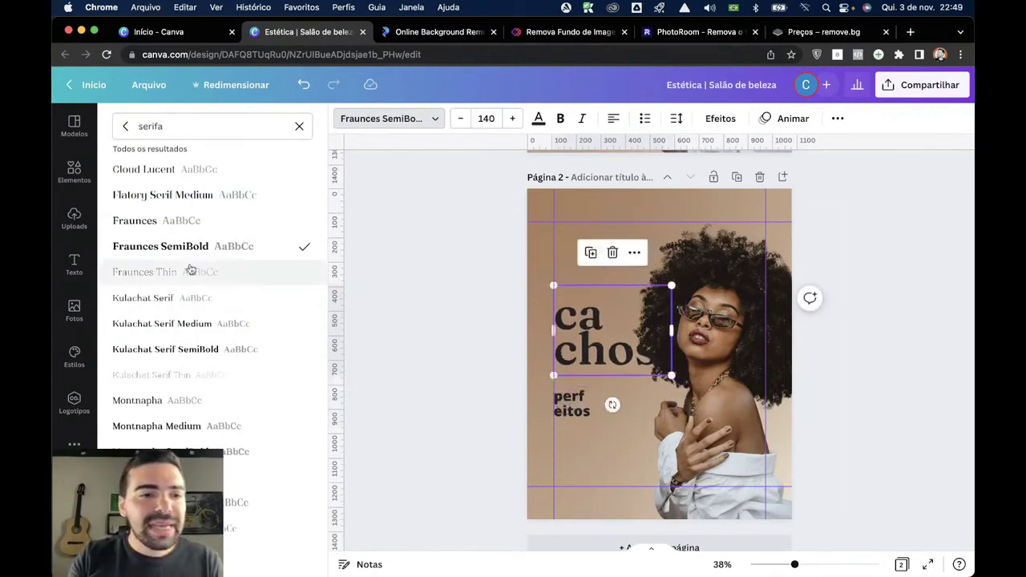
Reduce the "ca chos" title to size 107 and widen its text box beside the woman's photo.
left_click(474, 330)
left_click(472, 331)
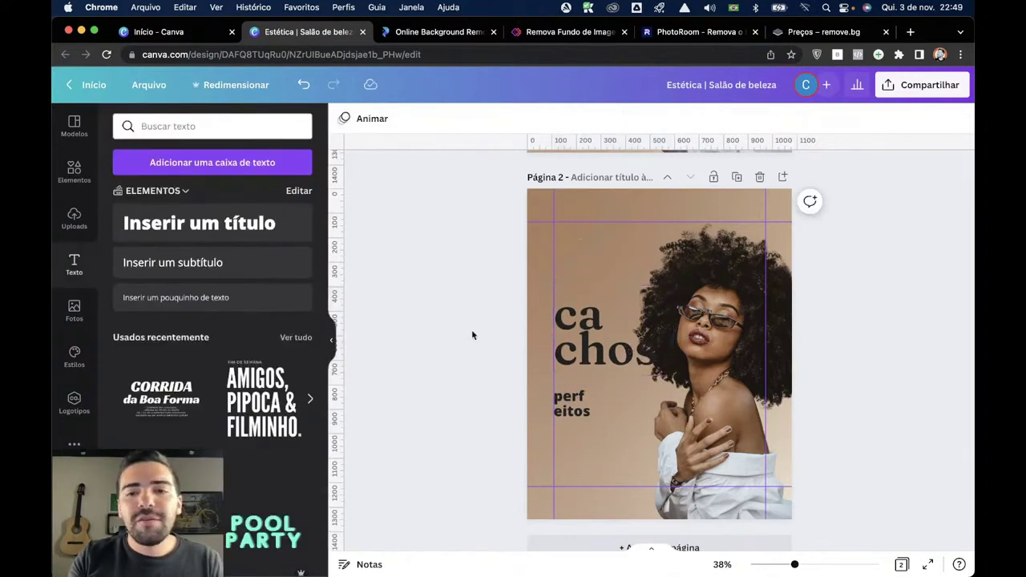
left_click(679, 341)
left_click(659, 372)
left_click_drag(665, 375, 635, 361)
left_click_drag(643, 319, 680, 319)
left_click(526, 340)
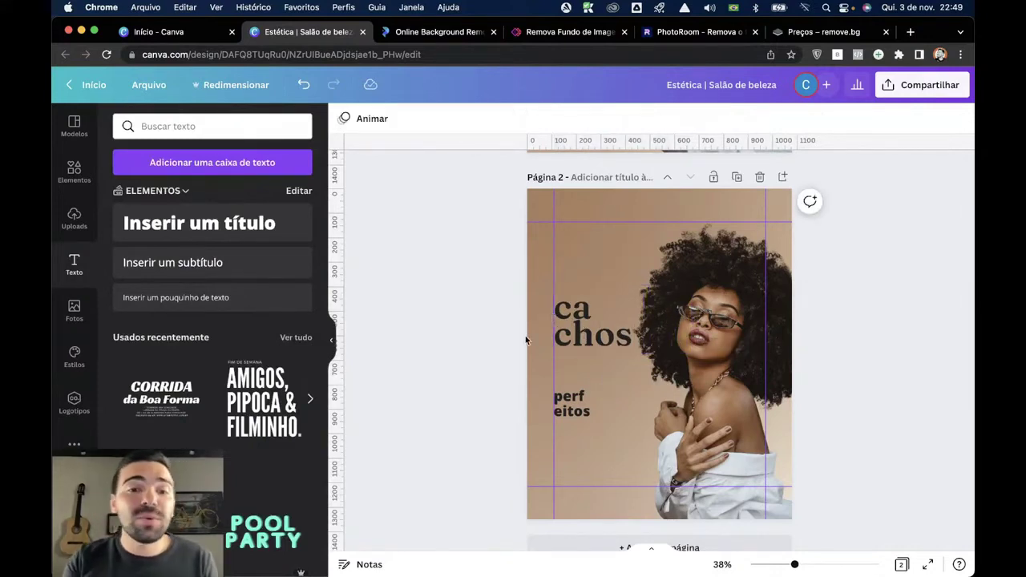
scroll(582, 314, "up", 2)
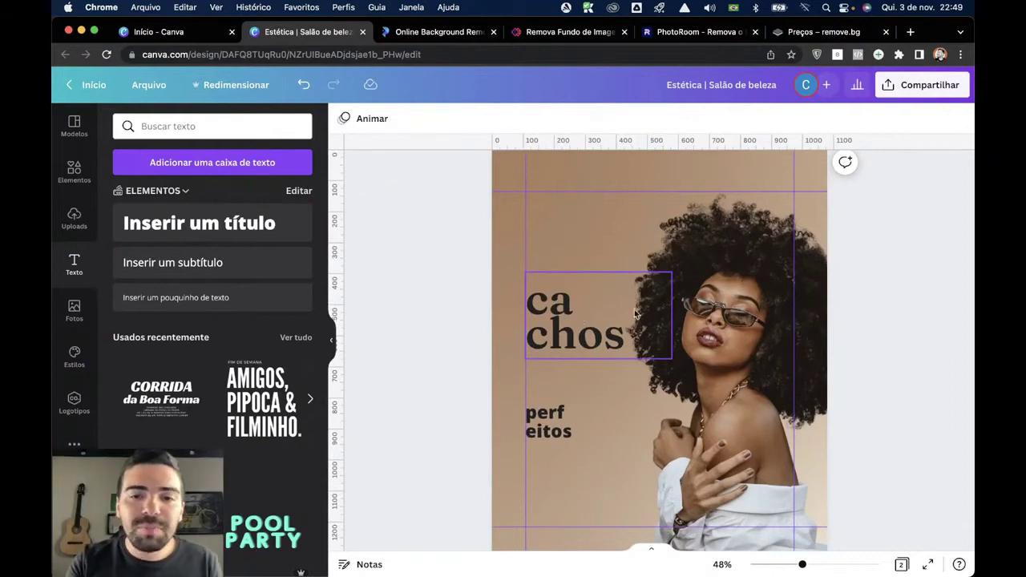
left_click(601, 337)
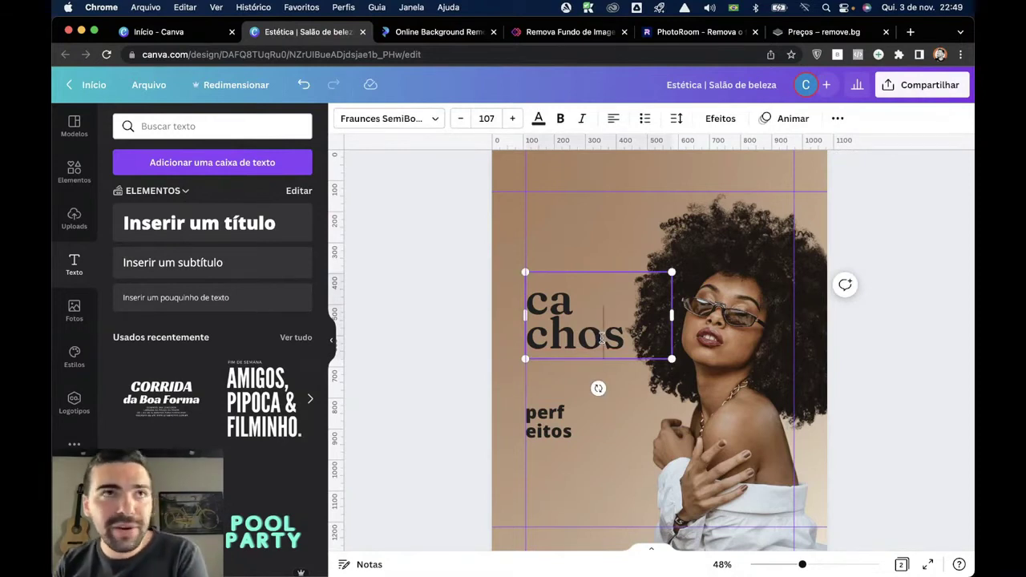
left_click(411, 354)
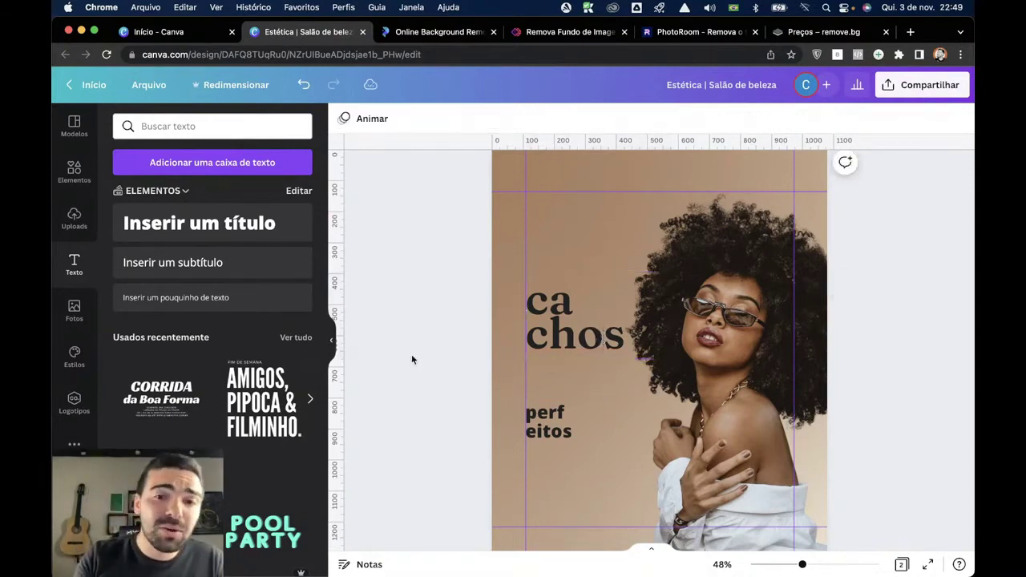
Move the "perf eitos" text above the title and shift the "ca chos" title down.
left_click_drag(546, 433, 569, 245)
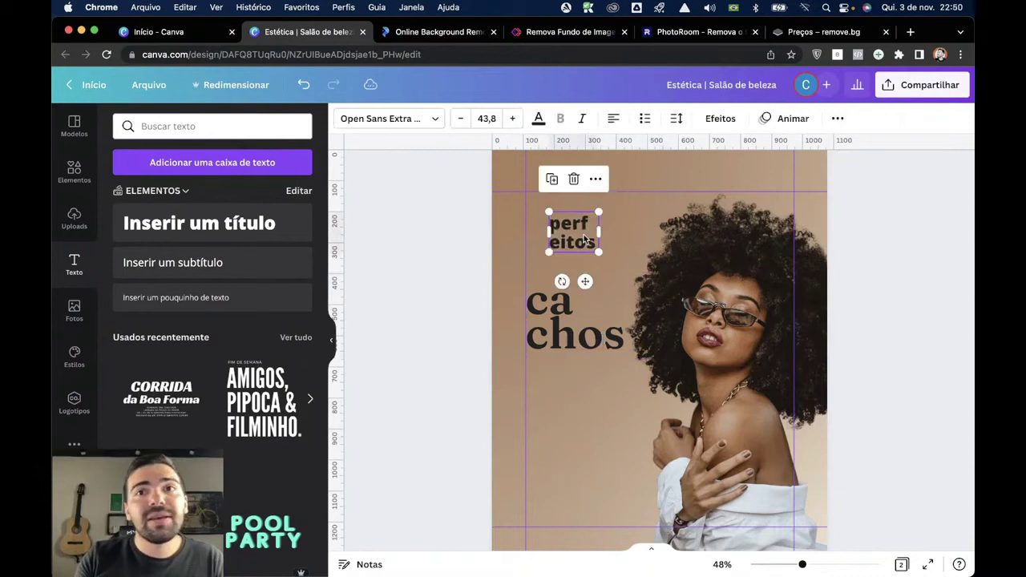
left_click(566, 350)
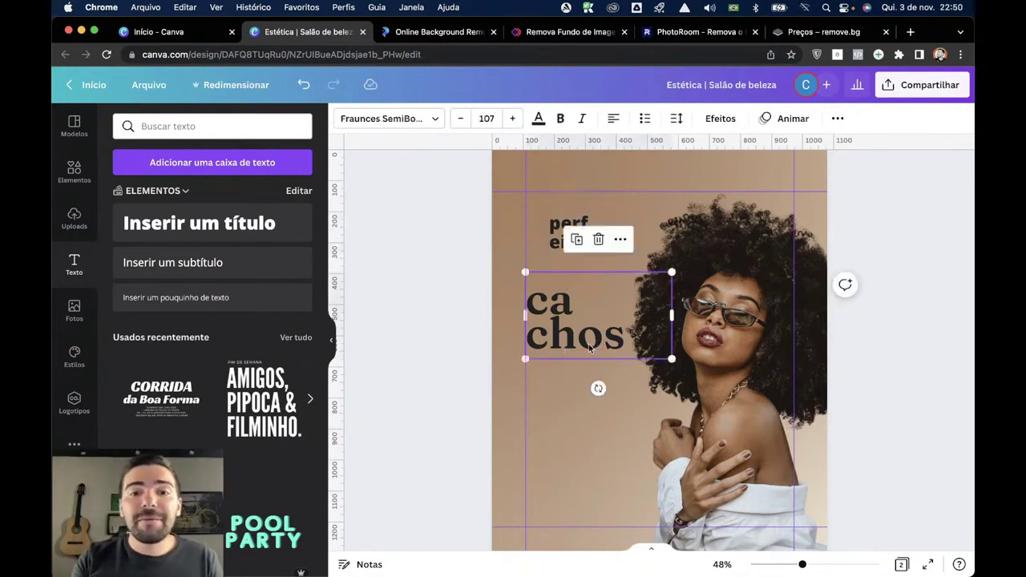
left_click_drag(590, 348, 582, 378)
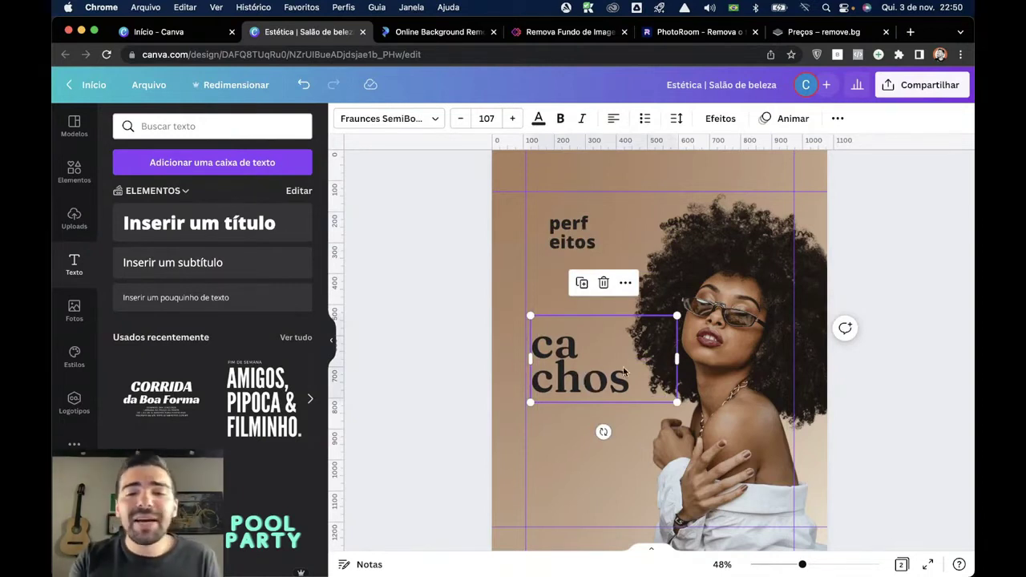
Narrow the "ca chos" text box, align it with the side guide and enlarge the title to size 192.
left_click_drag(682, 361, 606, 379)
left_click(436, 371)
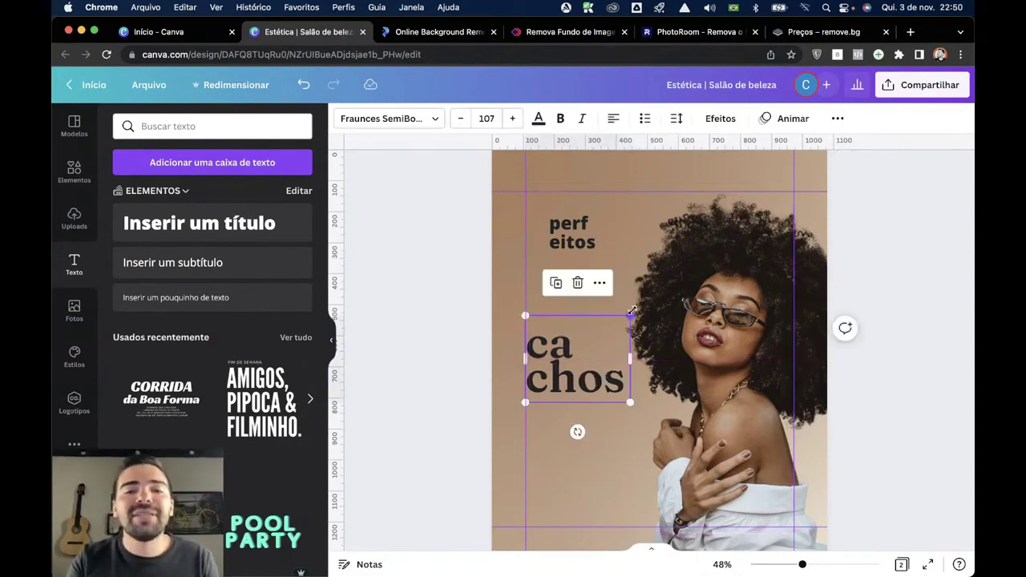
left_click_drag(631, 312, 737, 275)
left_click(497, 302)
scroll(496, 303, "down", 1)
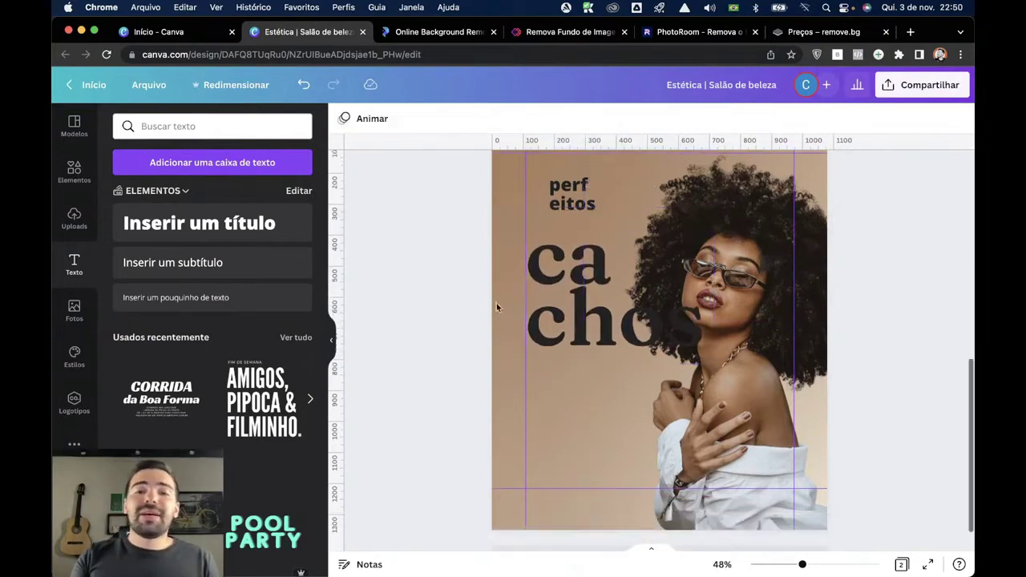
Shift the woman's photo slightly left and nudge the "ca chos" title slightly down.
left_click(574, 308)
left_click(767, 248)
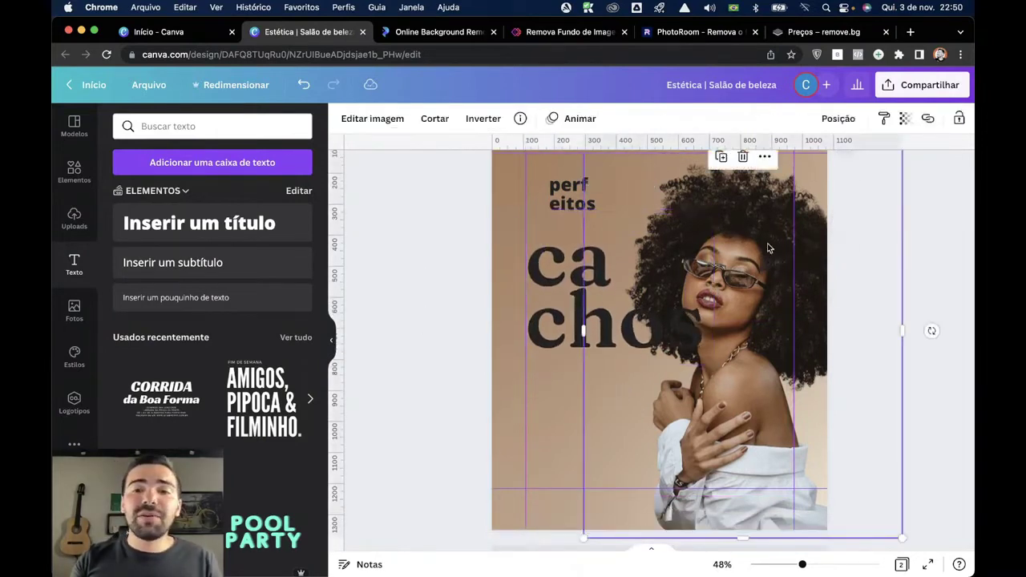
left_click_drag(767, 248, 757, 273)
left_click(568, 296)
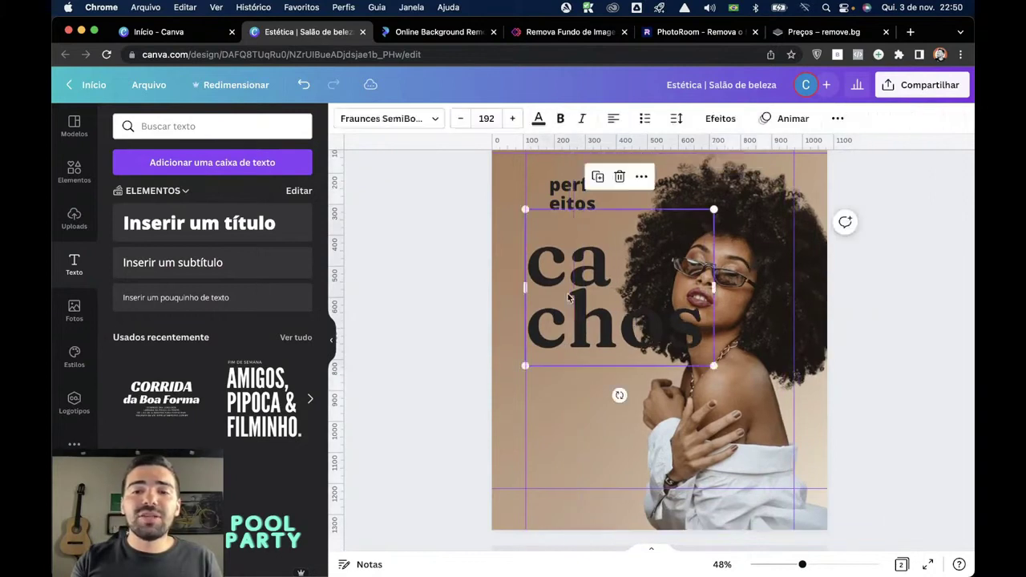
left_click_drag(568, 298, 568, 303)
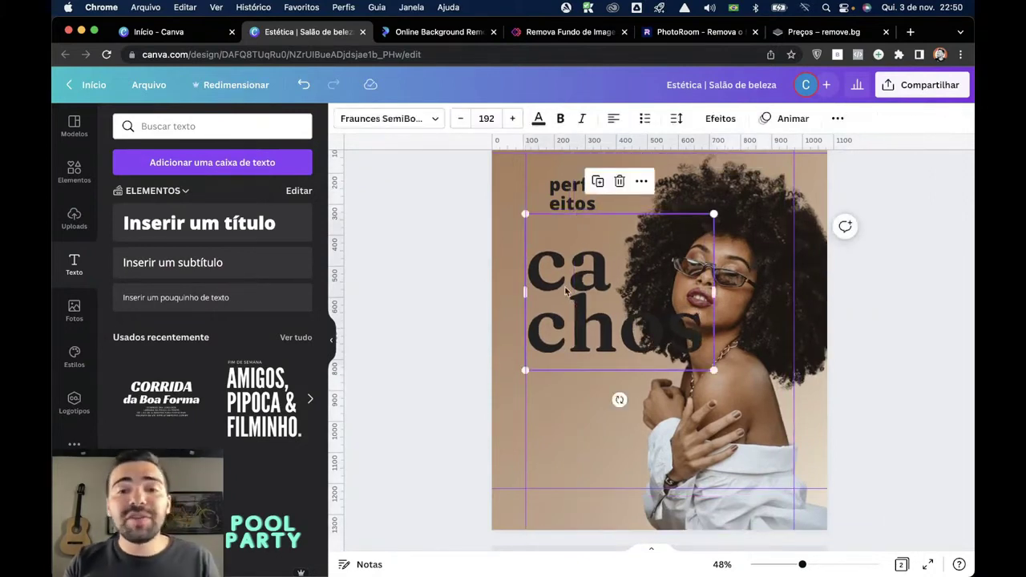
left_click(434, 261)
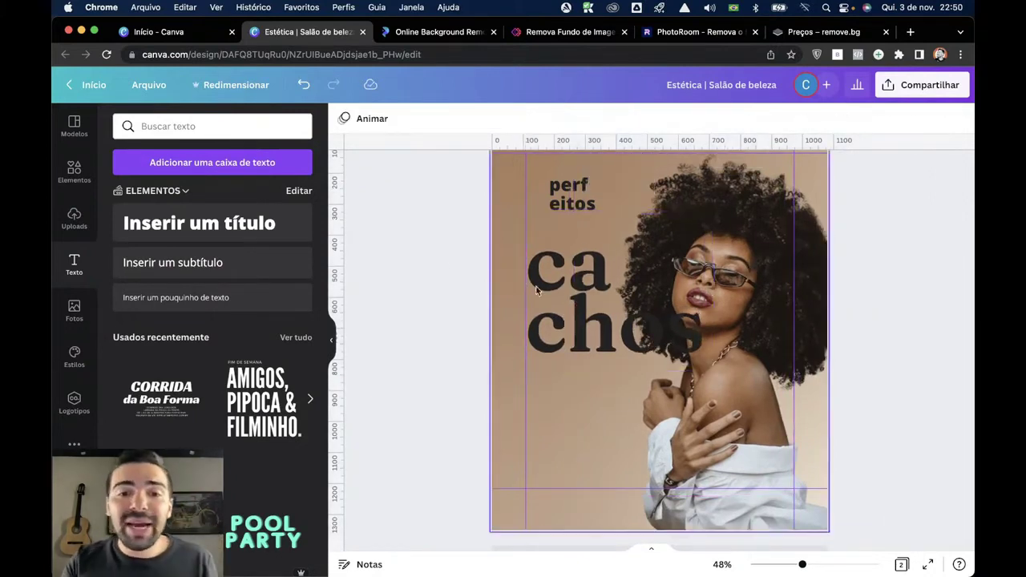
Colour the "ca chos" title white and send it back behind the woman's photo.
left_click(571, 311)
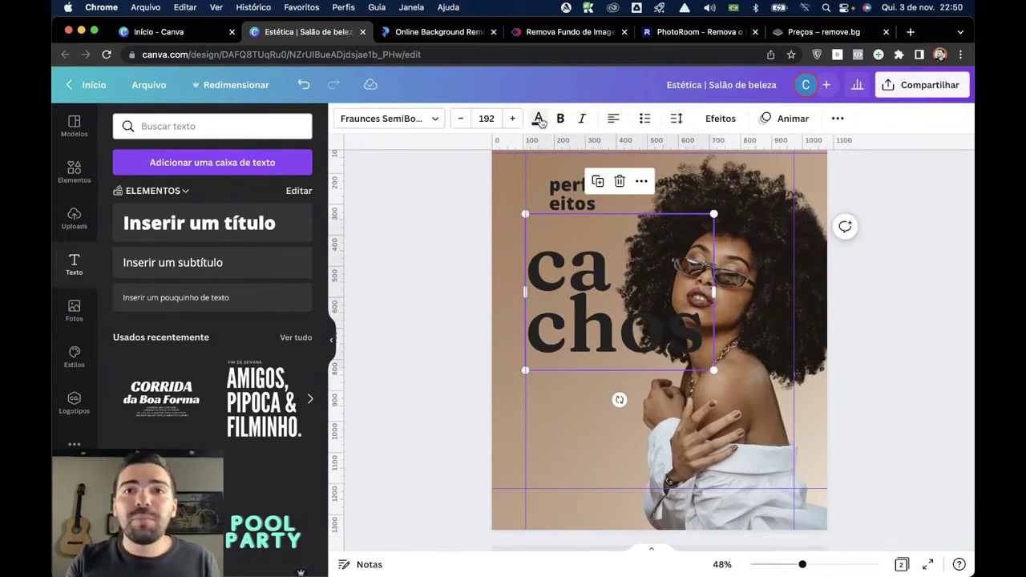
left_click(538, 118)
left_click(195, 185)
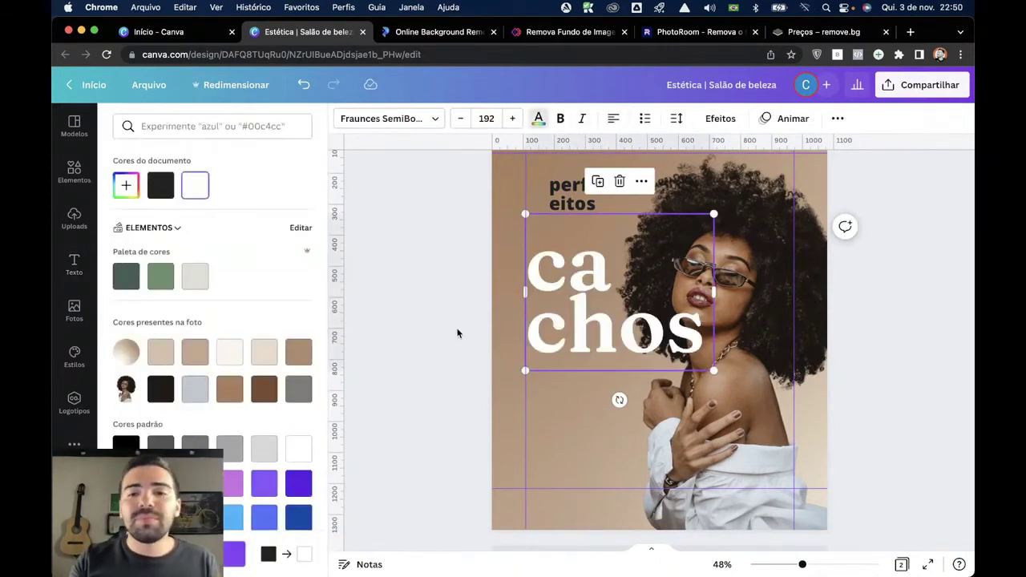
left_click(609, 335)
right_click(569, 333)
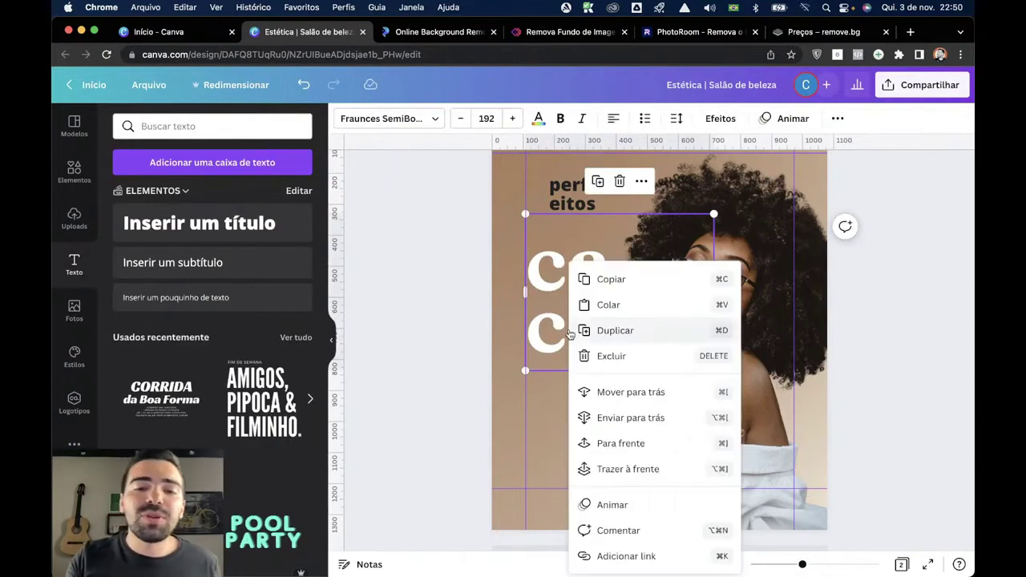
left_click(661, 398)
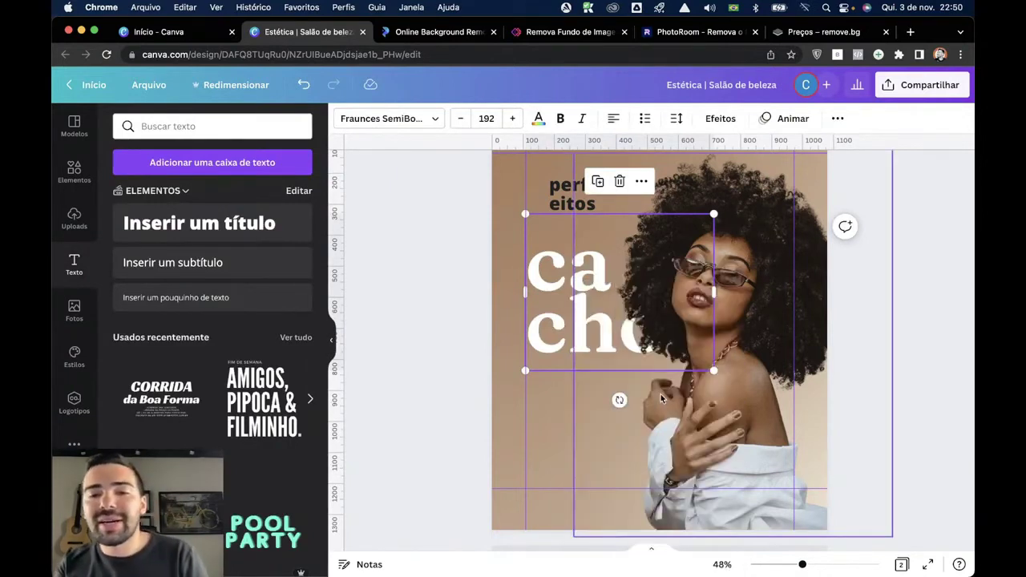
left_click(453, 330)
Duplicate the white "ca chos" title directly over the original, in front of the photo.
left_click(560, 331)
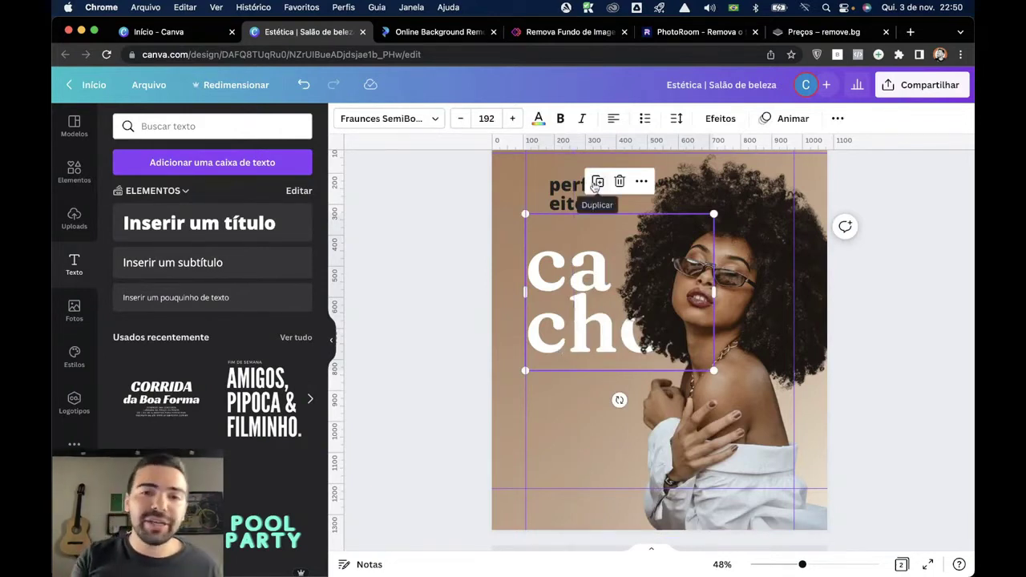
left_click(597, 182)
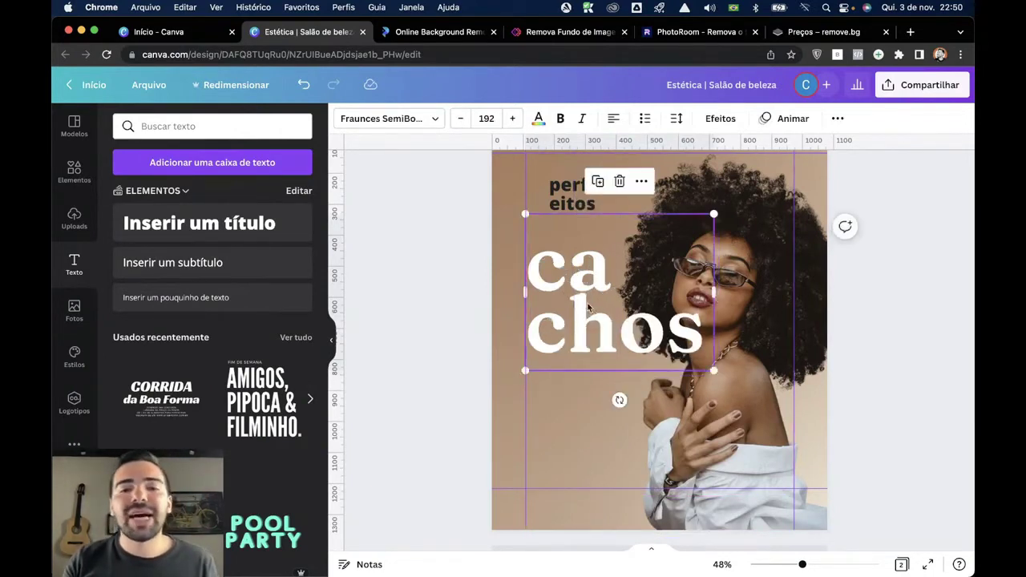
left_click_drag(587, 307, 588, 385)
left_click_drag(617, 472, 697, 481)
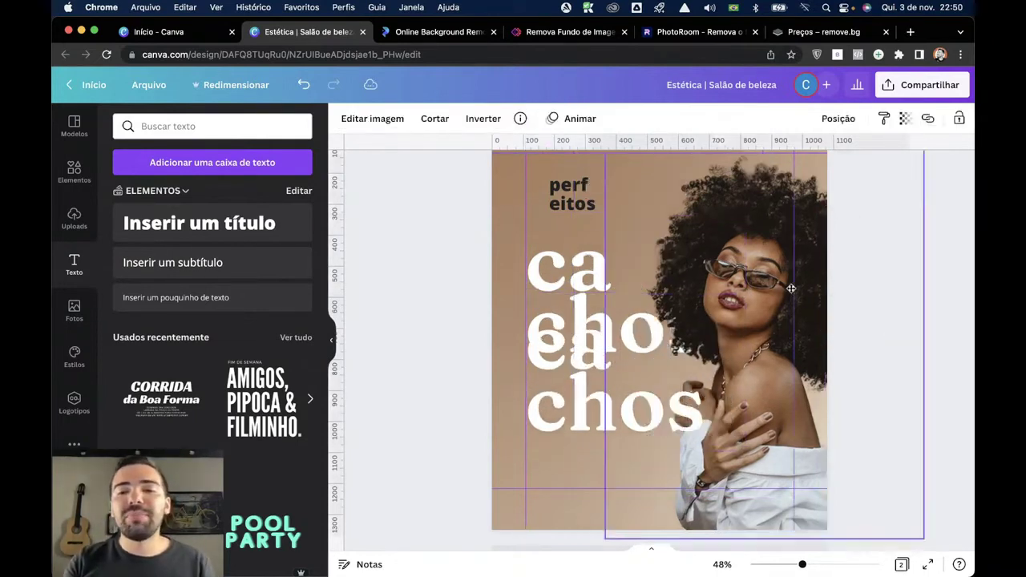
key("super+z")
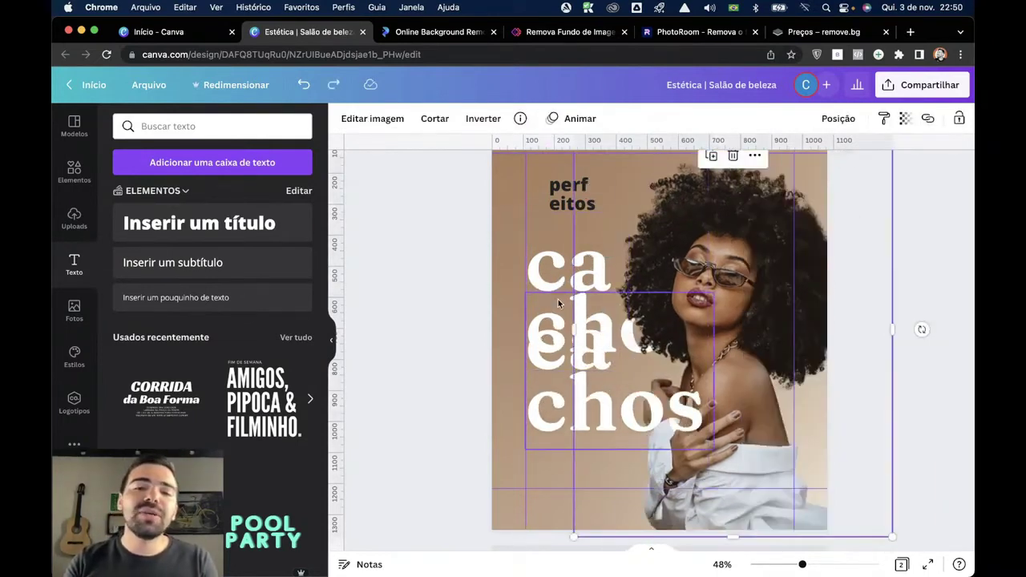
key("super+z")
Apply the Vazado text effect with thickness 1 to the front copy of the "ca chos" title.
left_click(593, 317)
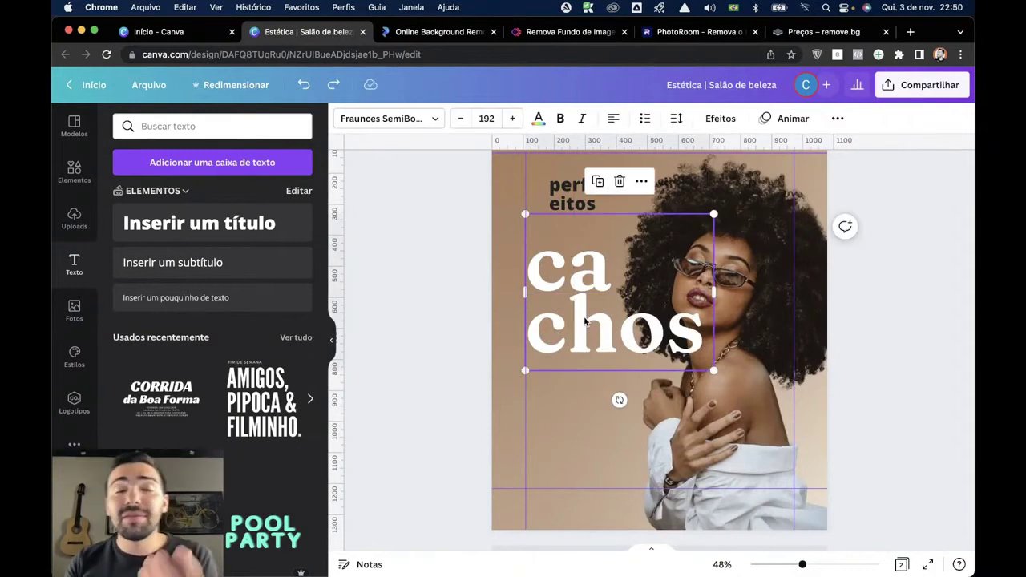
left_click(721, 118)
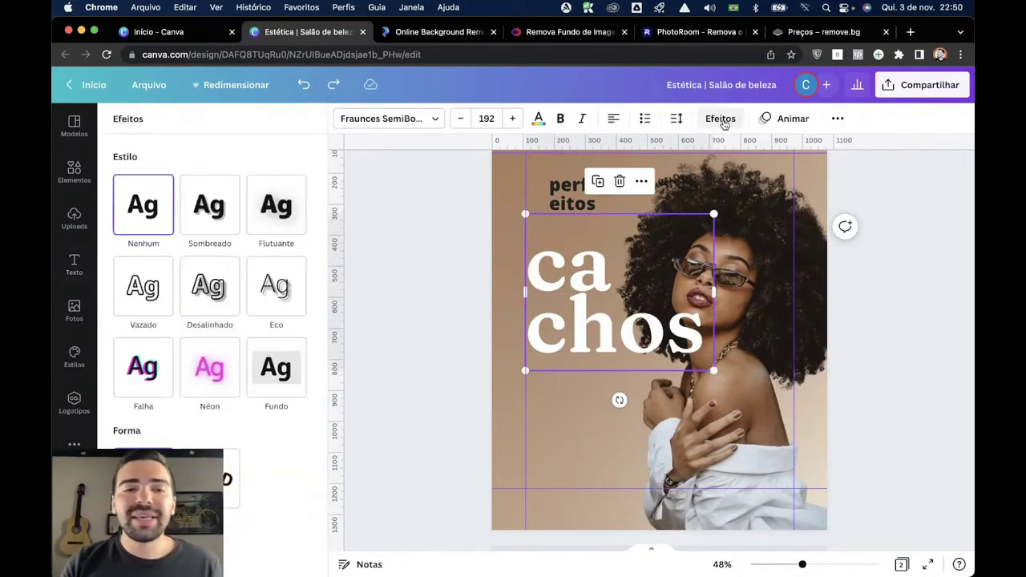
left_click(163, 289)
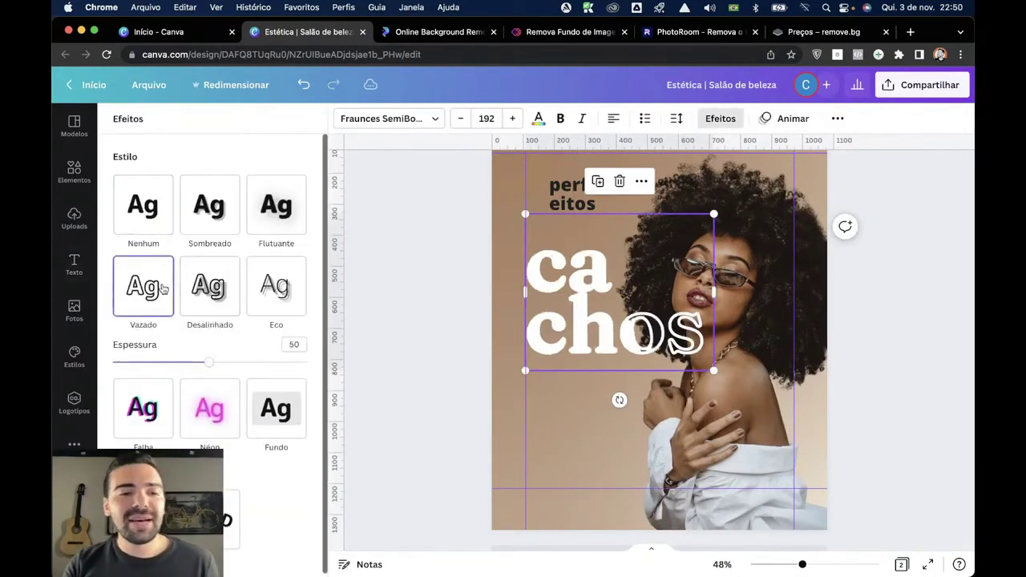
left_click_drag(209, 361, 110, 362)
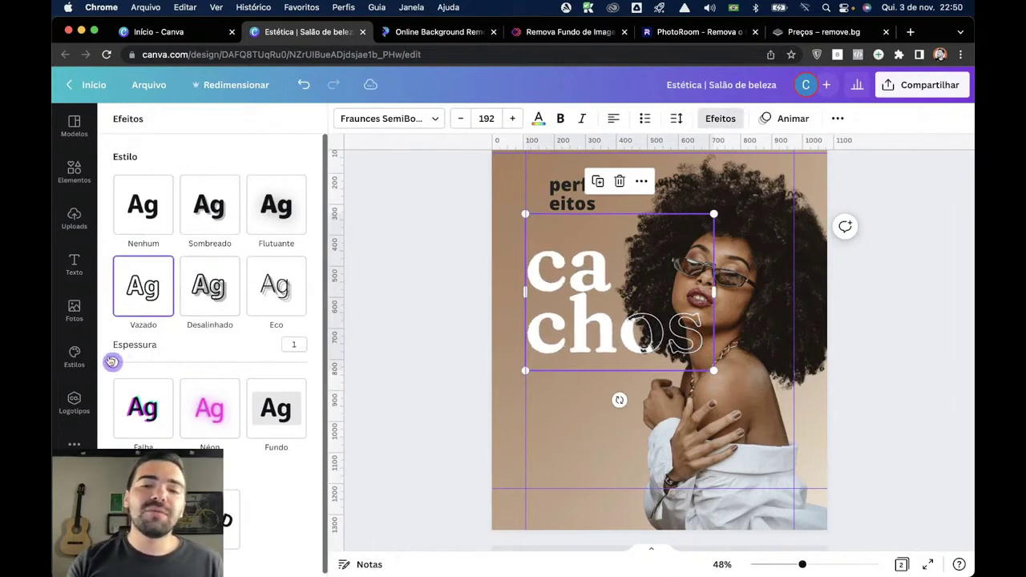
left_click(420, 374)
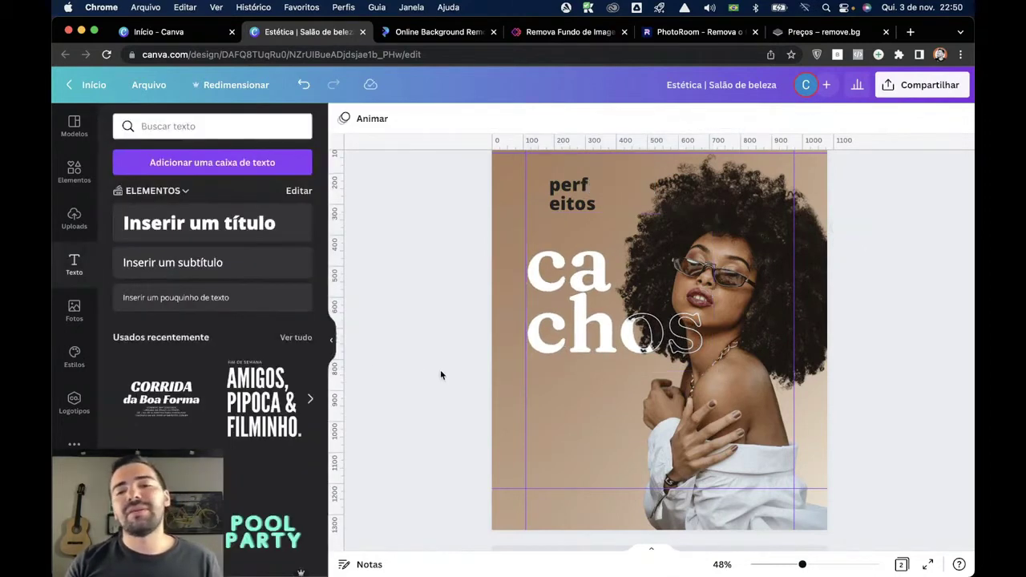
Widen the "perfeitos" text box so the word fits on one line, and move it just below the "ca chos" title.
scroll(440, 374, "up", 1)
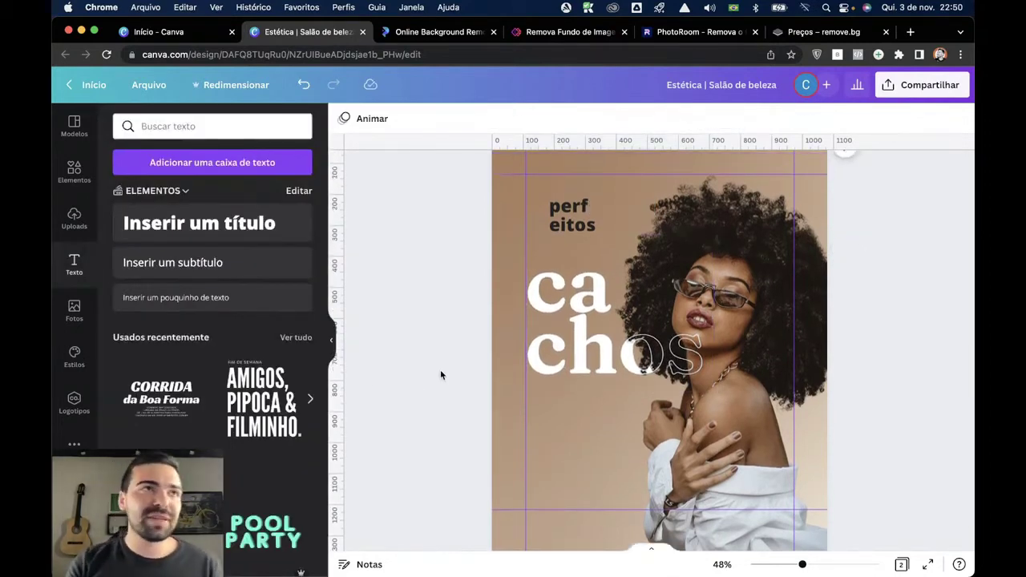
left_click(551, 218)
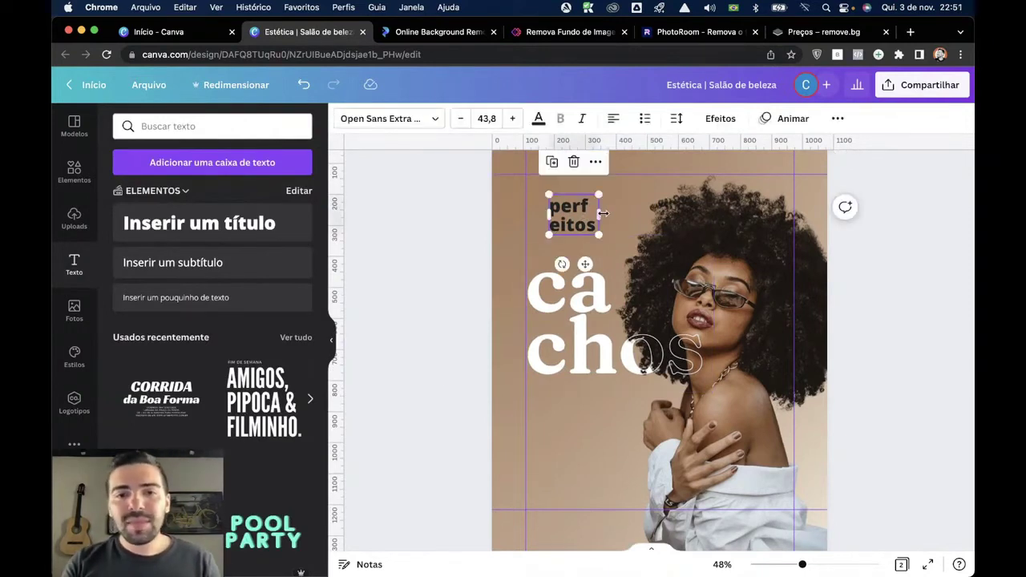
left_click_drag(603, 213, 660, 214)
left_click(470, 213)
left_click(629, 215)
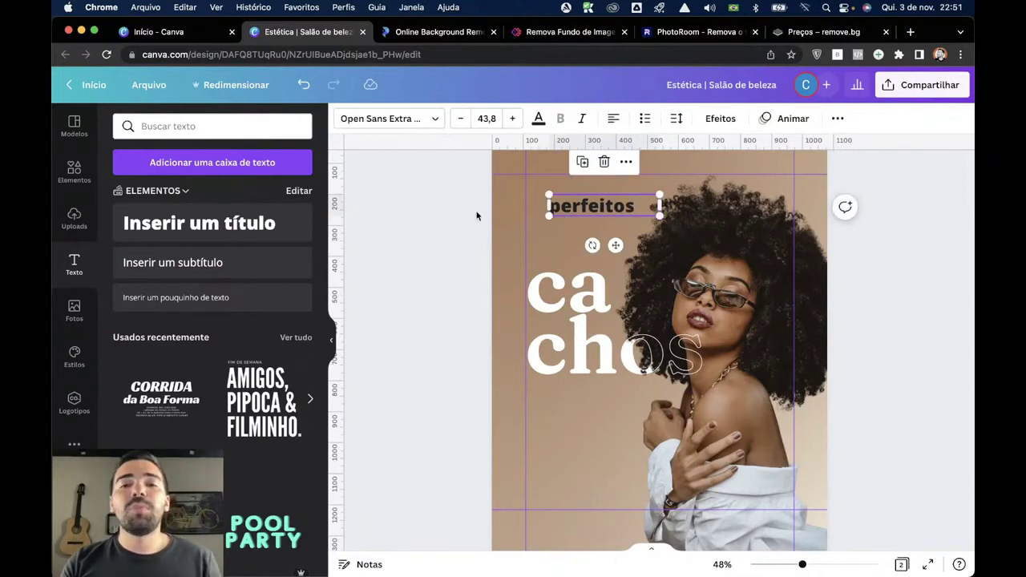
left_click(435, 231)
left_click_drag(590, 207, 580, 393)
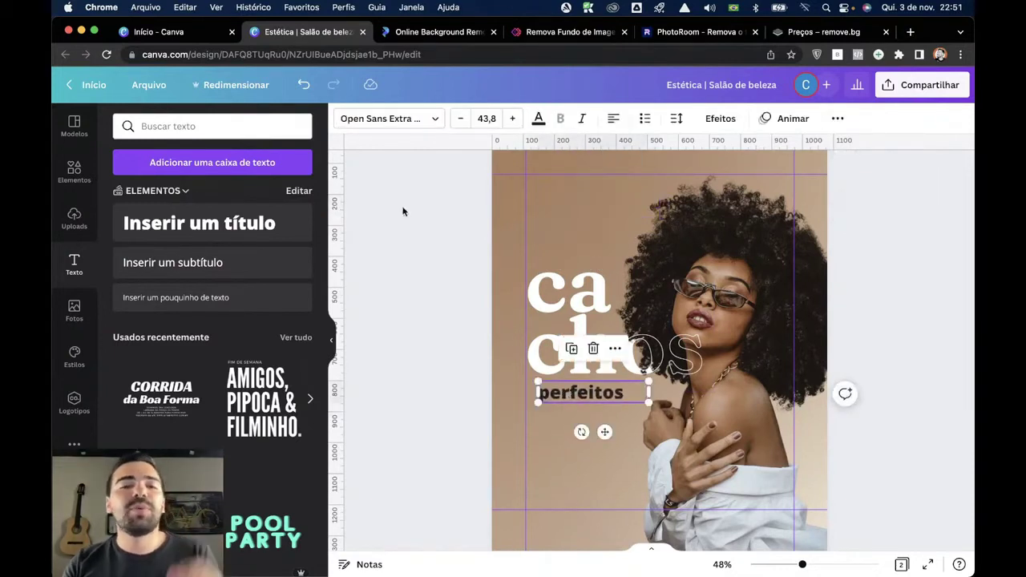
Search the fonts for "cursiva" and set the "perfeitos" text in Eyesome Script.
left_click(389, 119)
double_click(250, 137)
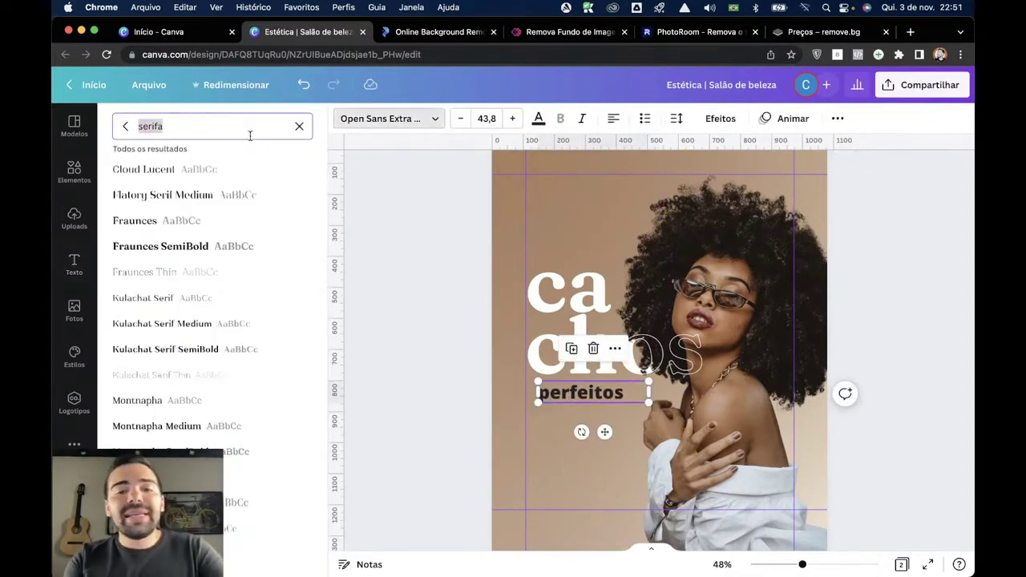
type("cursiva")
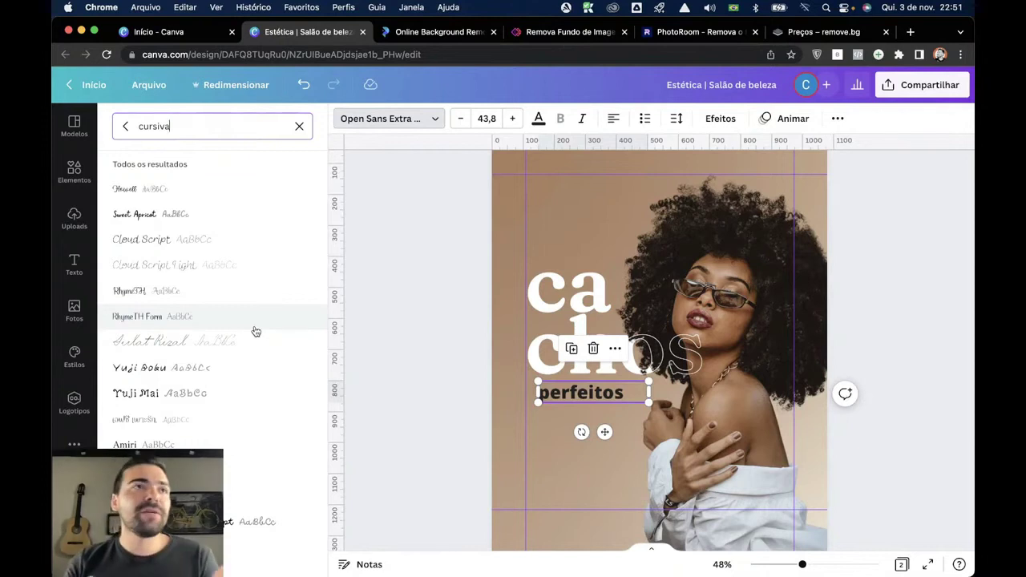
left_click(237, 369)
left_click(251, 354)
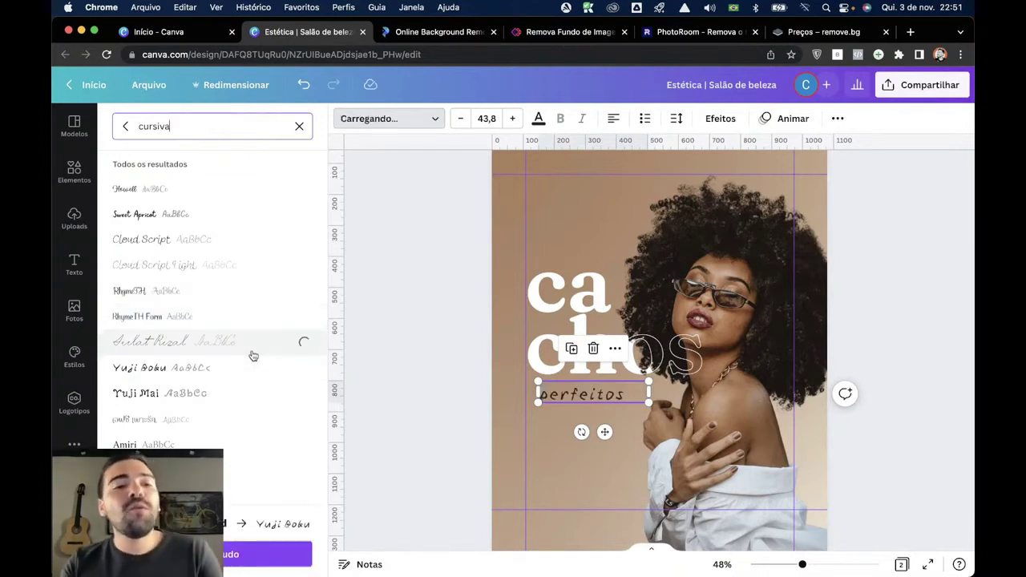
scroll(253, 355, "down", 3)
left_click(249, 360)
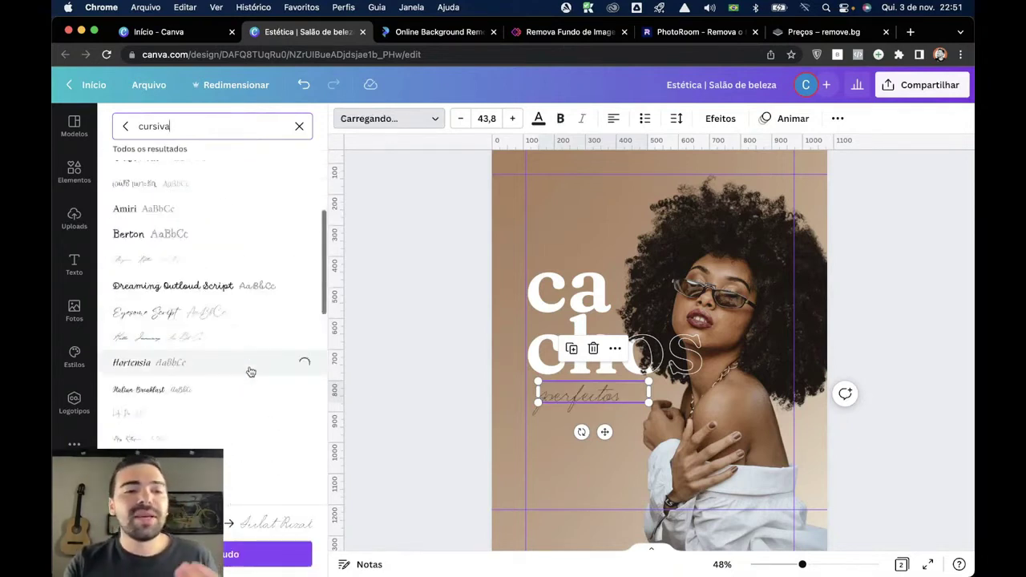
left_click(266, 349)
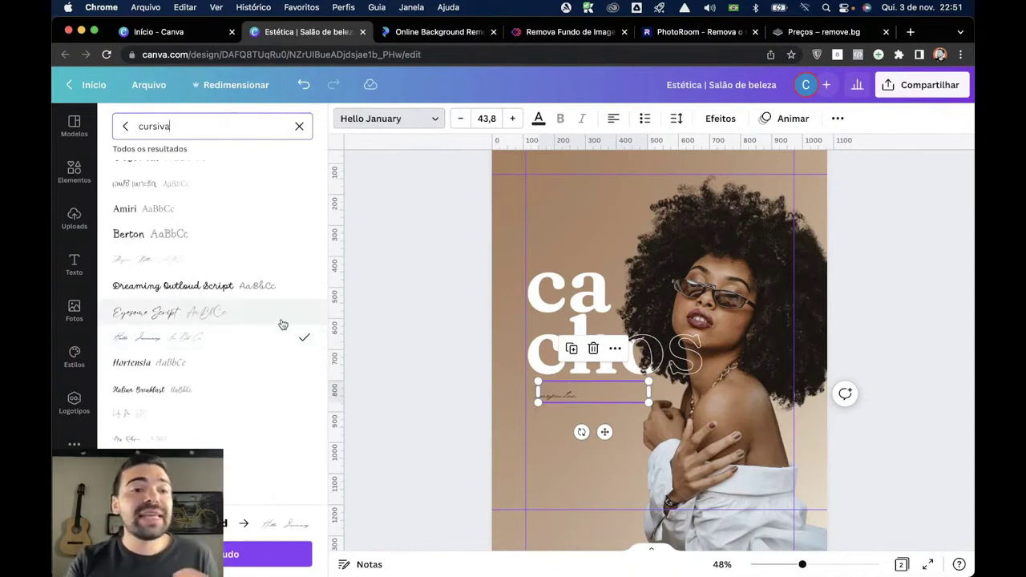
left_click(282, 323)
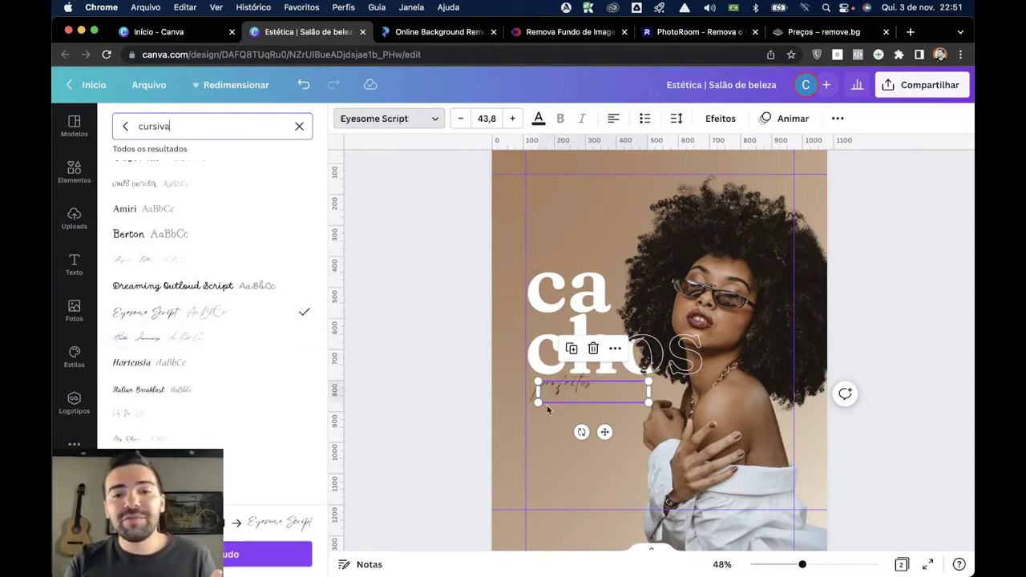
Enlarge the "perfeitos" text to size 92 and place it so it slightly overlaps the lower edge of "chos".
left_click_drag(649, 392, 670, 441)
left_click(425, 389)
scroll(426, 390, "up", 3, "ctrl")
scroll(425, 389, "up", 2, "ctrl")
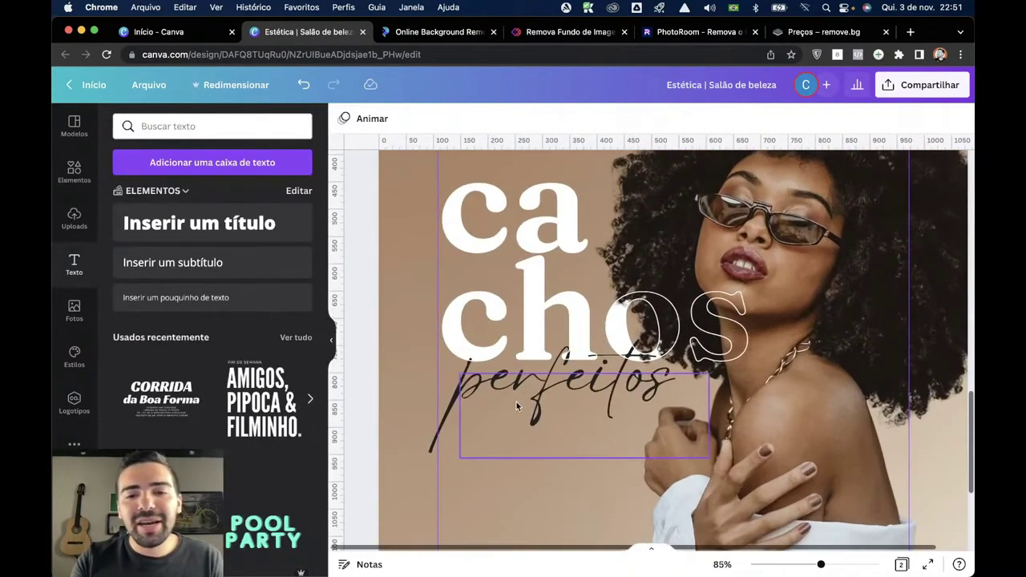
left_click(531, 412)
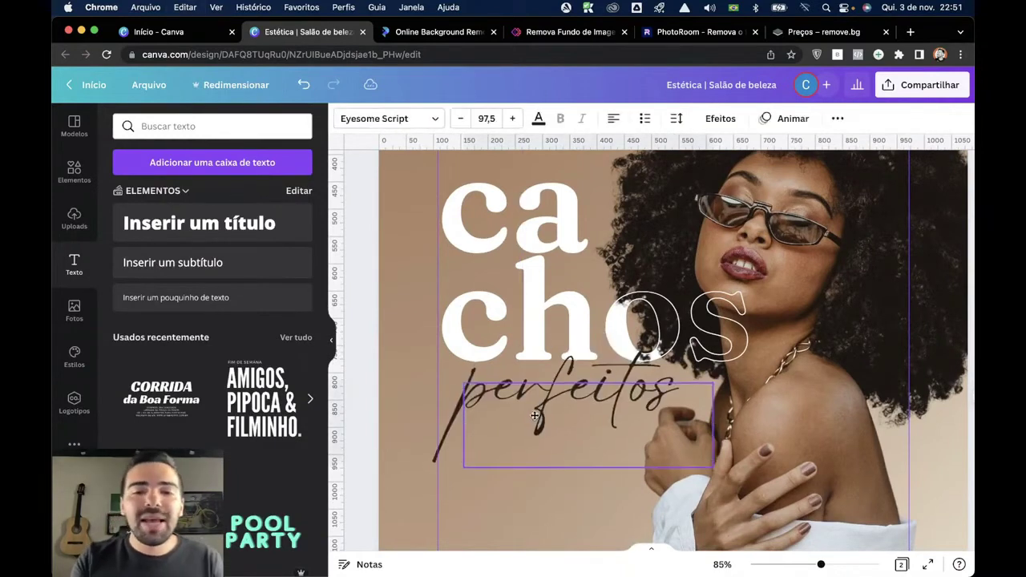
left_click_drag(712, 464, 699, 463)
left_click(380, 399)
scroll(385, 394, "down", 5)
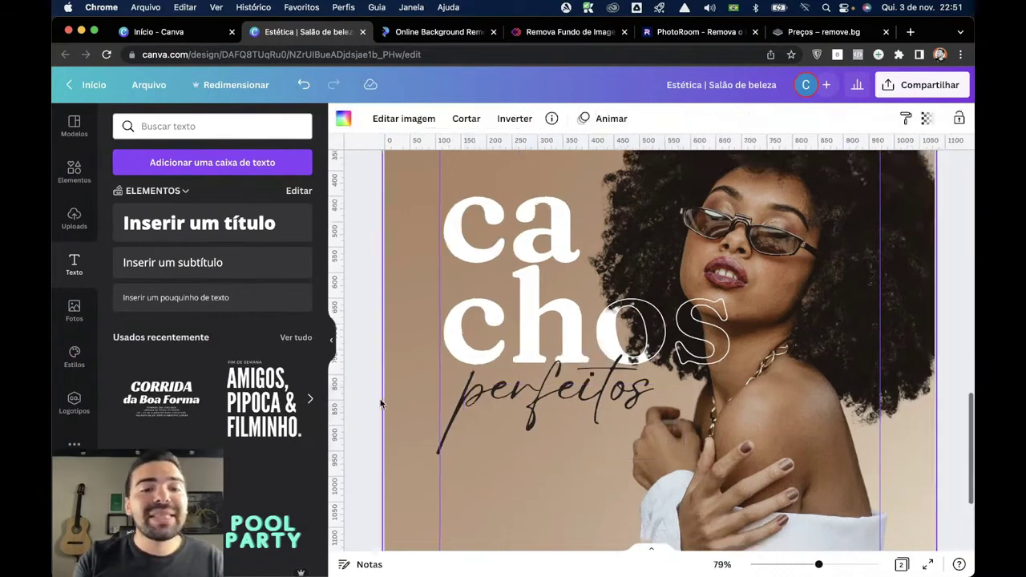
left_click(399, 387)
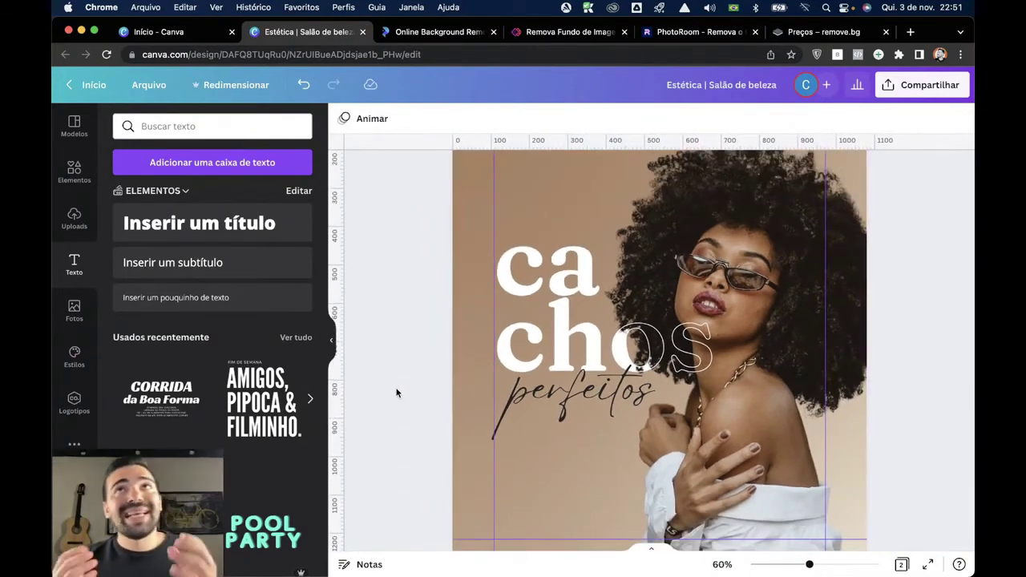
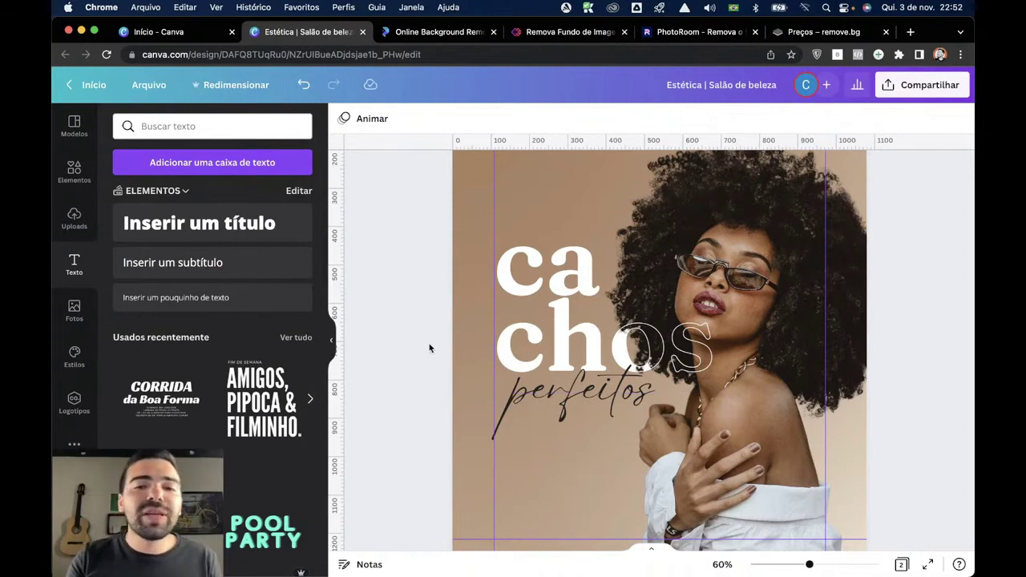
Hide the rulers and guides to see the post without lines.
scroll(414, 368, "down", 2)
scroll(414, 368, "down", 2)
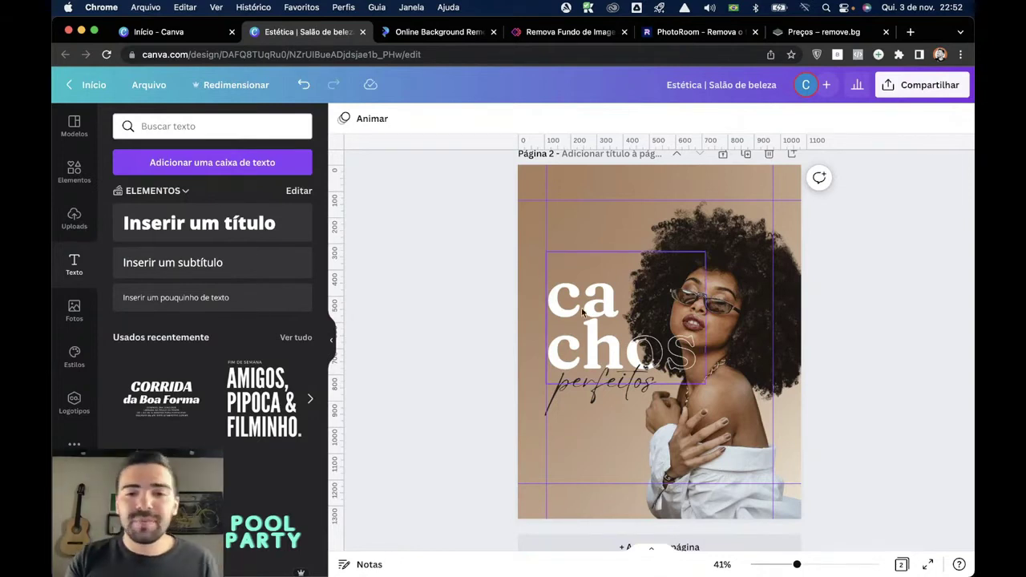
left_click(168, 87)
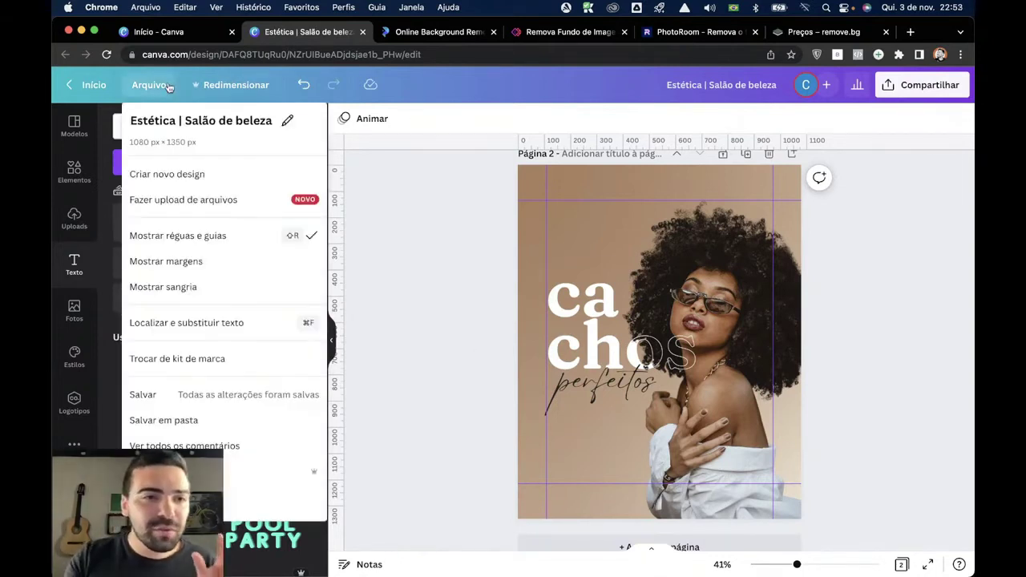
left_click(244, 236)
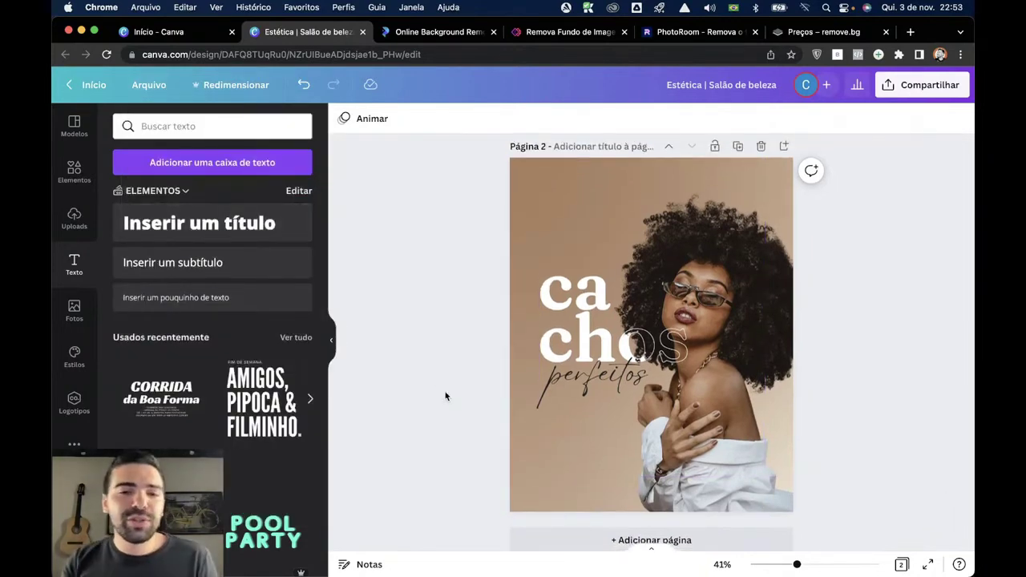
left_click(582, 313)
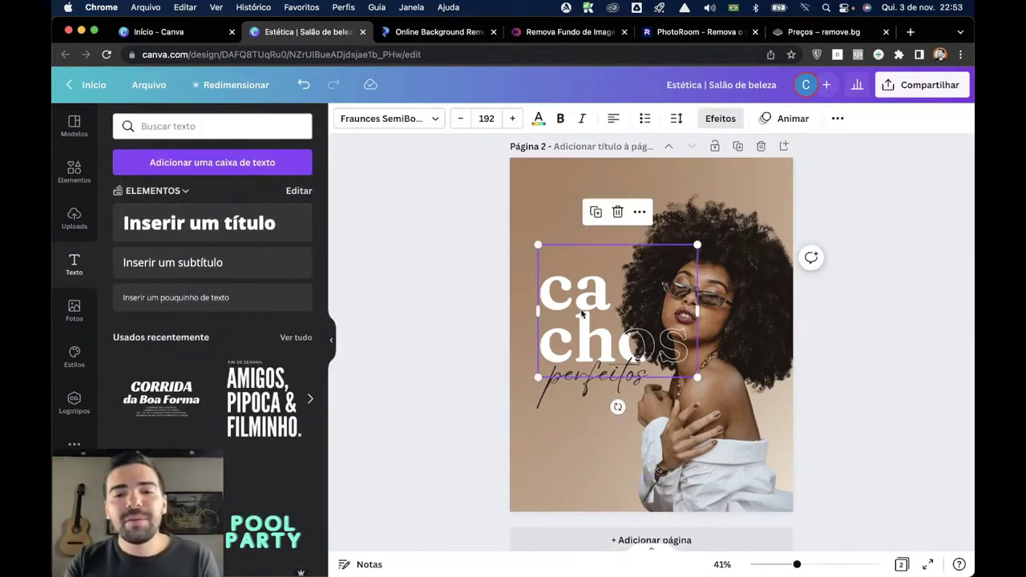
left_click(574, 406)
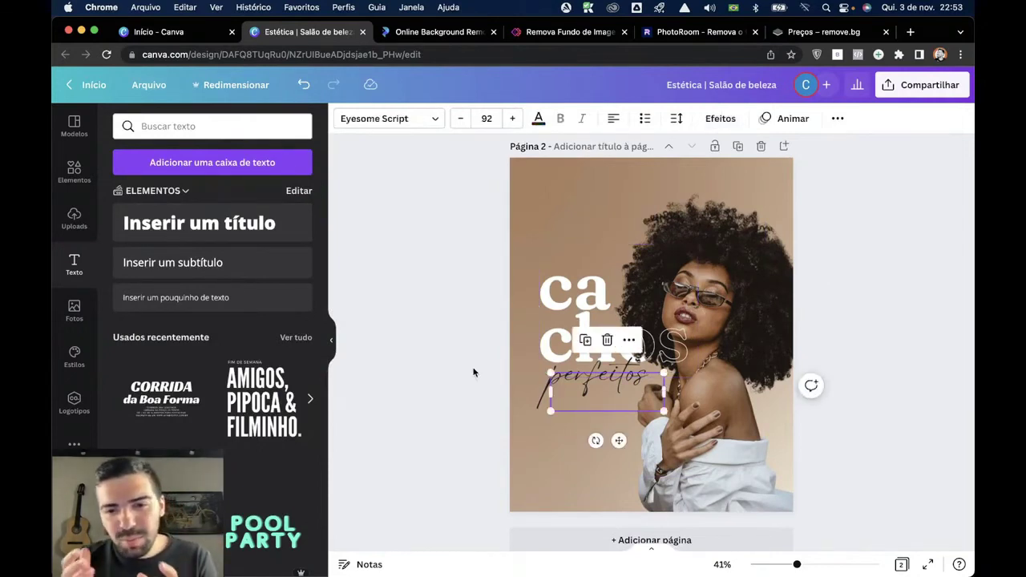
scroll(558, 414, "up", 5)
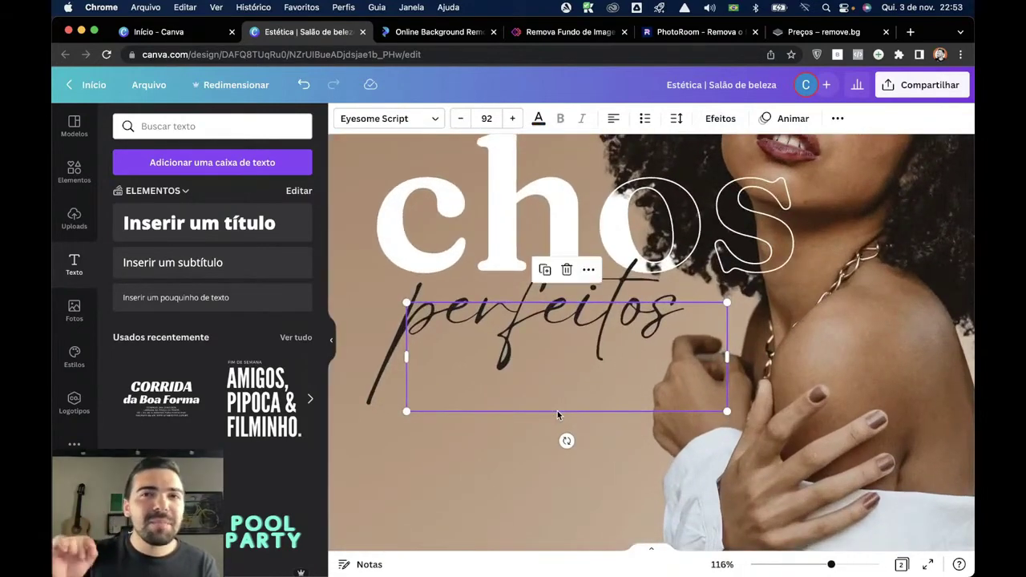
scroll(558, 414, "down", 5)
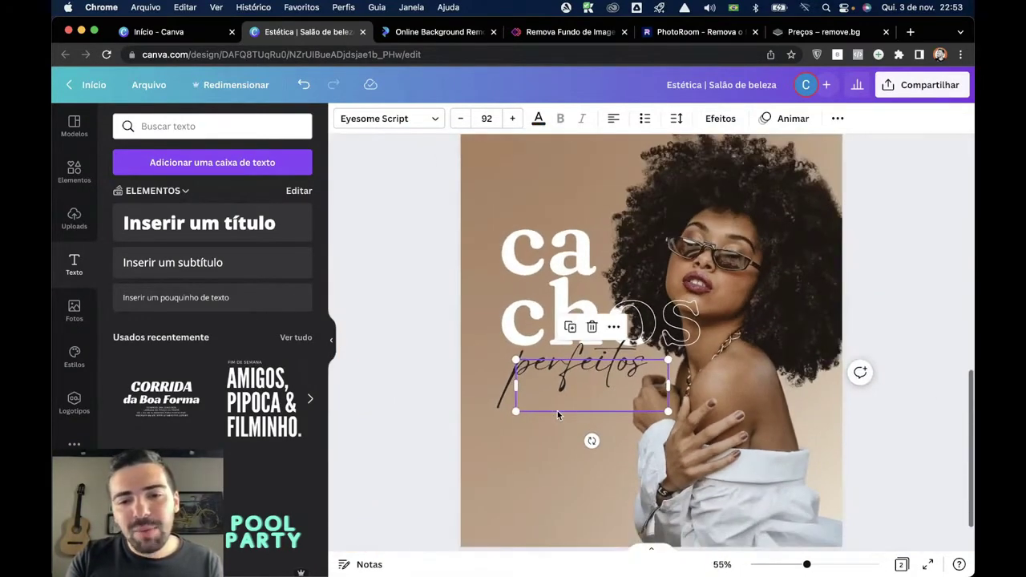
left_click(399, 391)
scroll(424, 380, "up", 1)
scroll(424, 386, "up", 1)
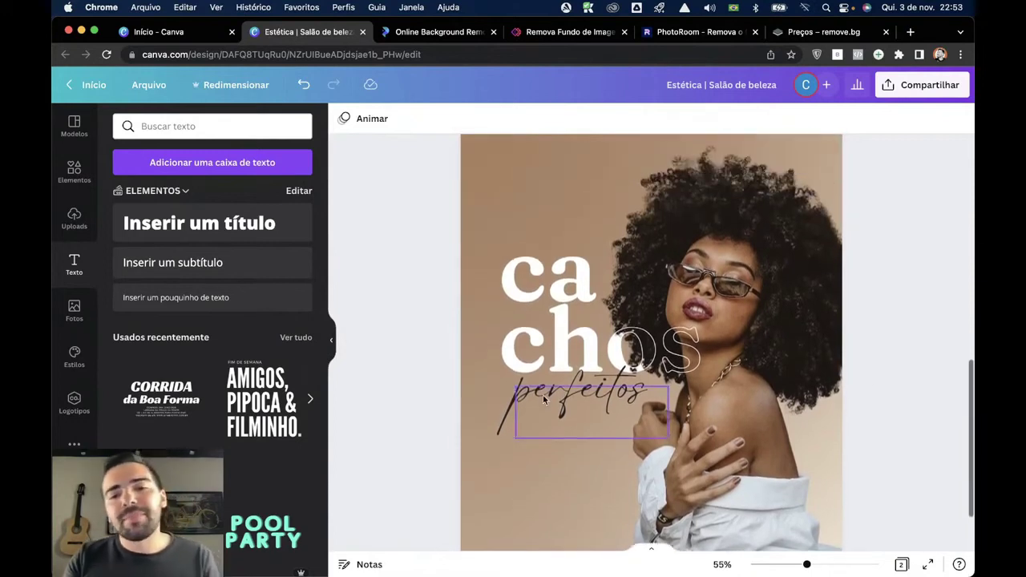
Recolour the "perfeitos" text dark brown #50321D, using the nude background colour sampled from the page as the starting tone.
left_click(577, 401)
left_click(539, 119)
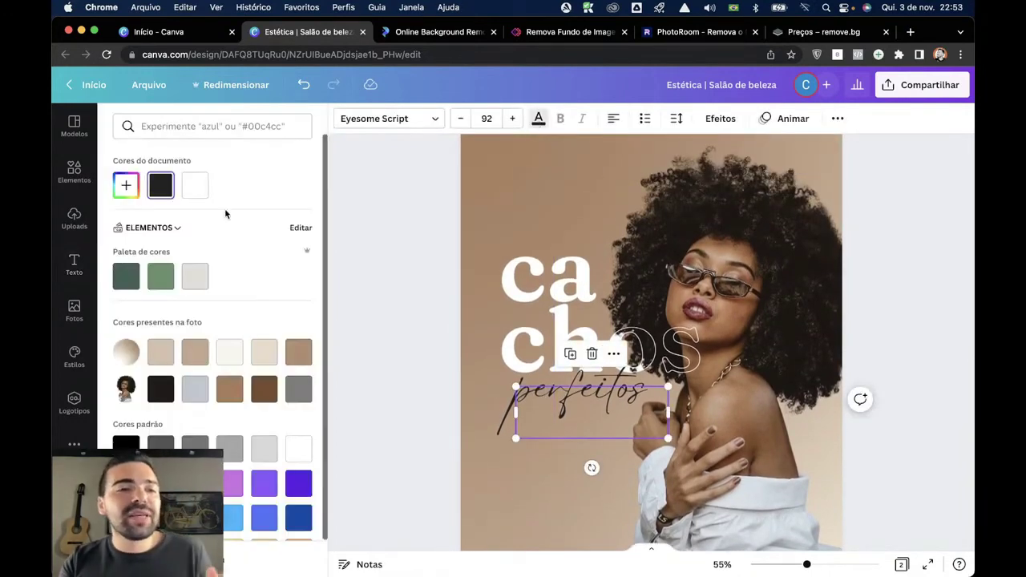
left_click(126, 185)
left_click_drag(126, 279, 125, 290)
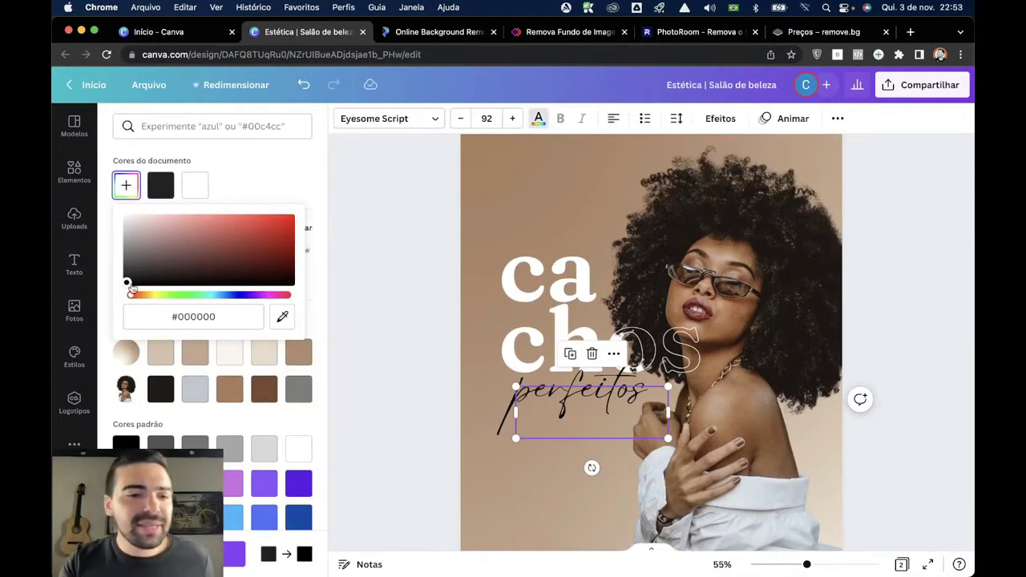
left_click(253, 179)
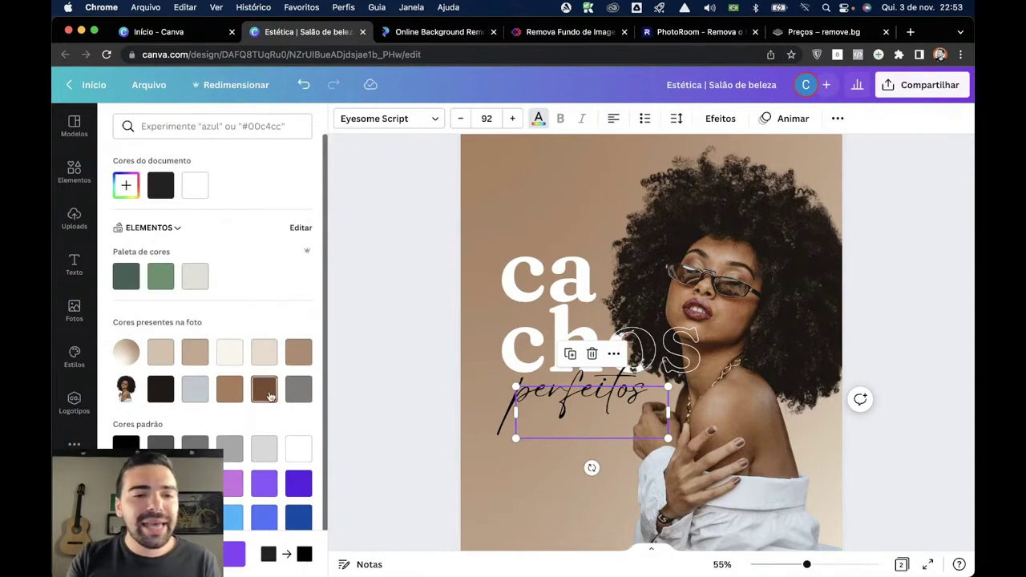
left_click(126, 186)
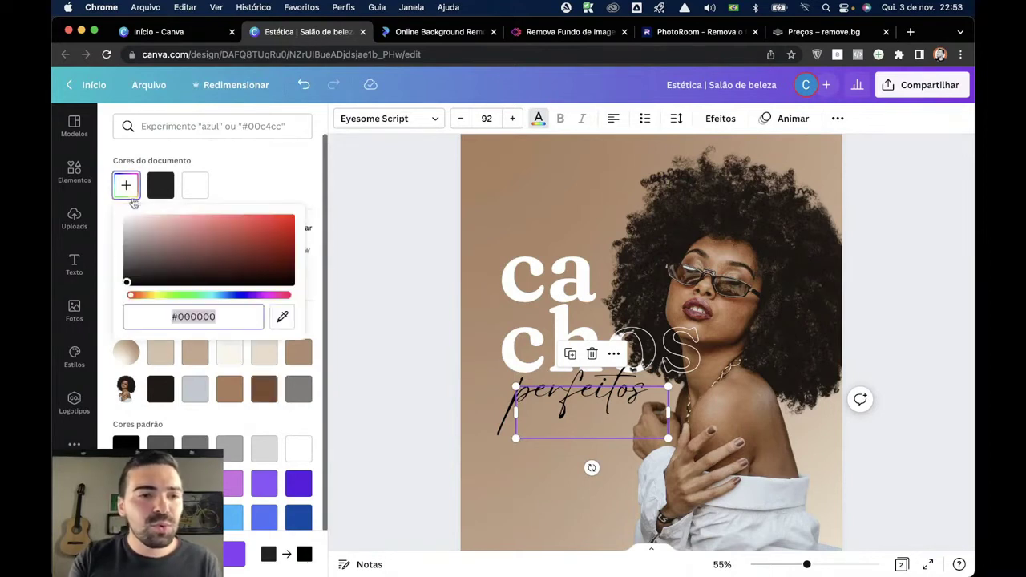
left_click(282, 317)
left_click(495, 226)
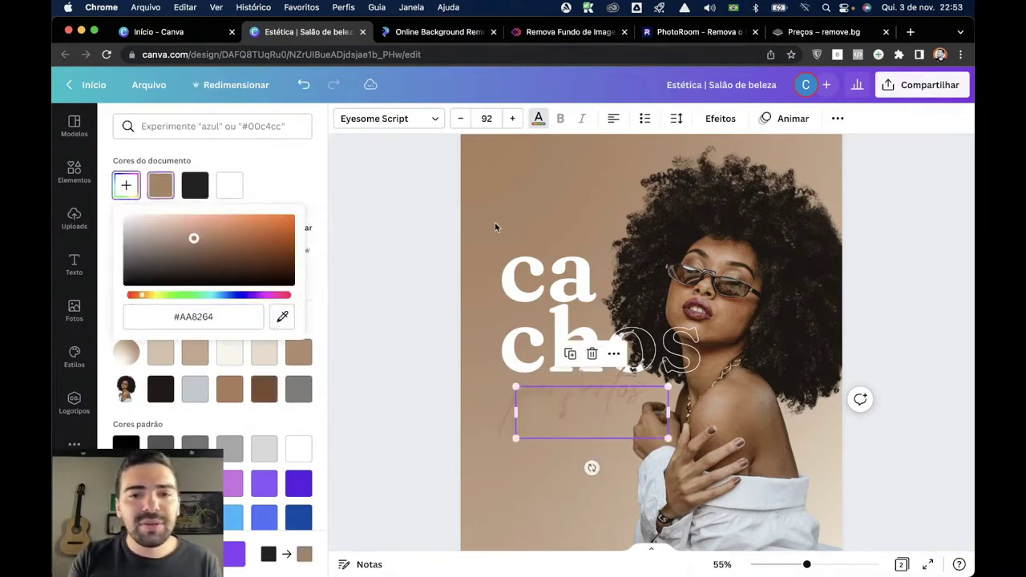
left_click(195, 238)
left_click_drag(195, 238, 231, 264)
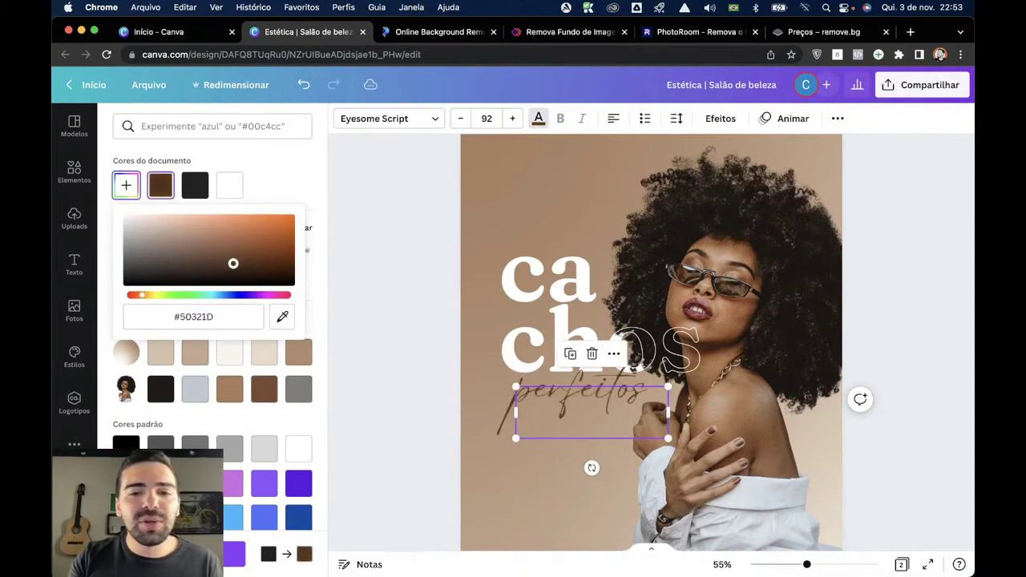
left_click(392, 385)
Duplicate the outlined "ca chos" title into the lower part of the page and shrink the copy to about size 95.9.
scroll(392, 386, "down", 1)
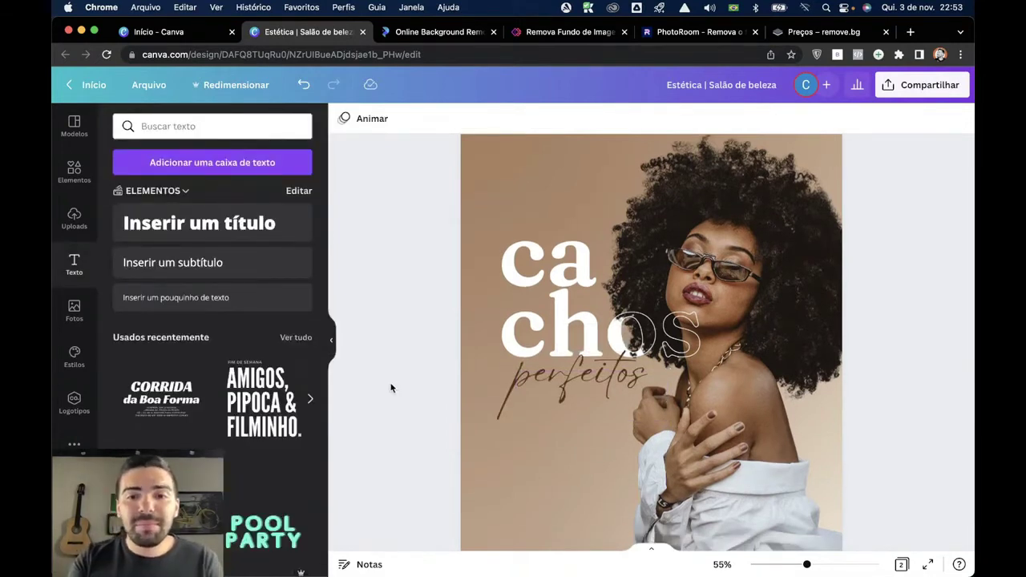
scroll(392, 385, "down", 3)
scroll(392, 385, "up", 1)
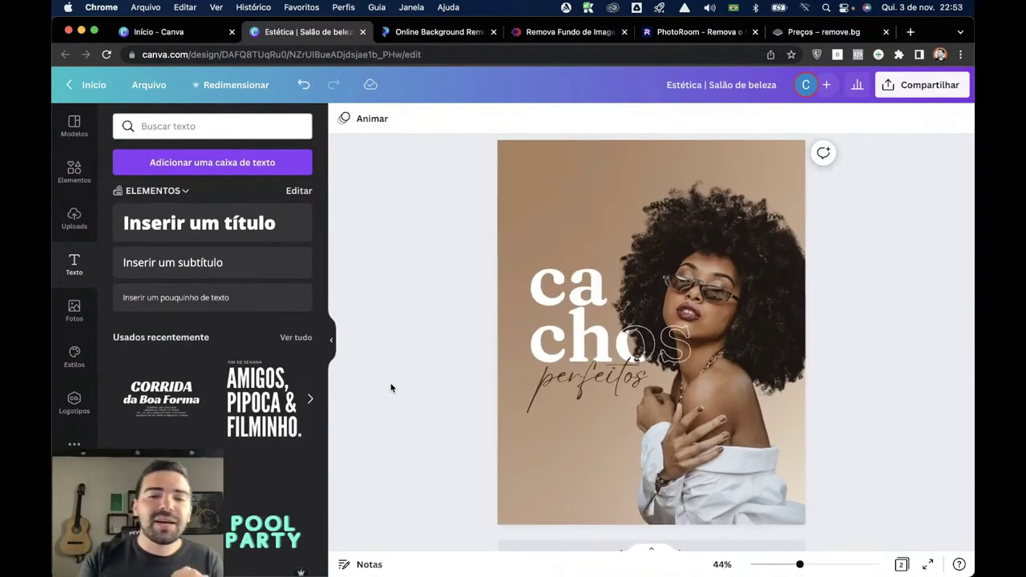
left_click(565, 315)
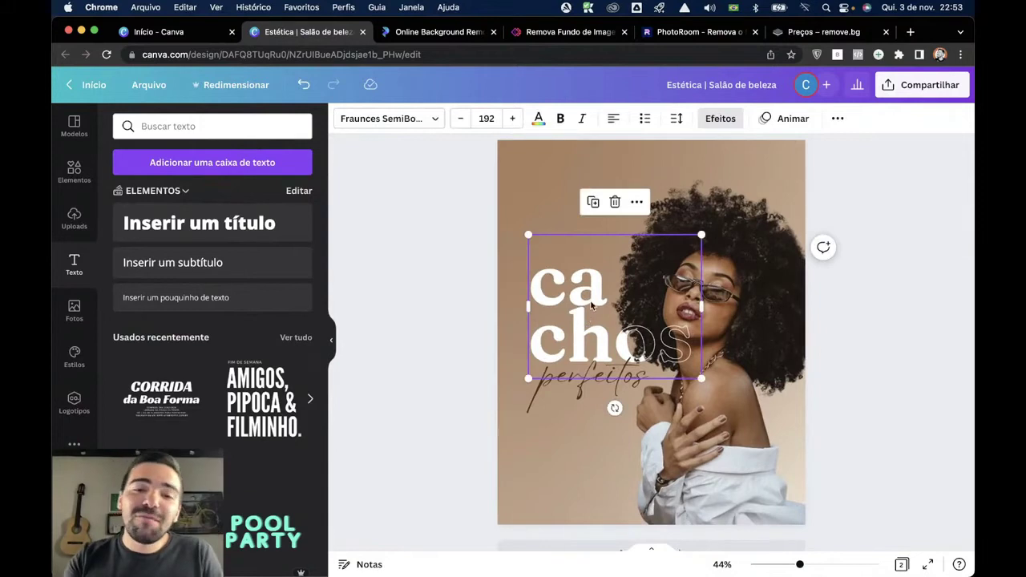
left_click_drag(586, 319, 586, 472)
left_click_drag(704, 384, 650, 493)
Replace the lower title copy's text with "LOGO" and shrink it to about size 53.3.
double_click(605, 497)
key("super+a")
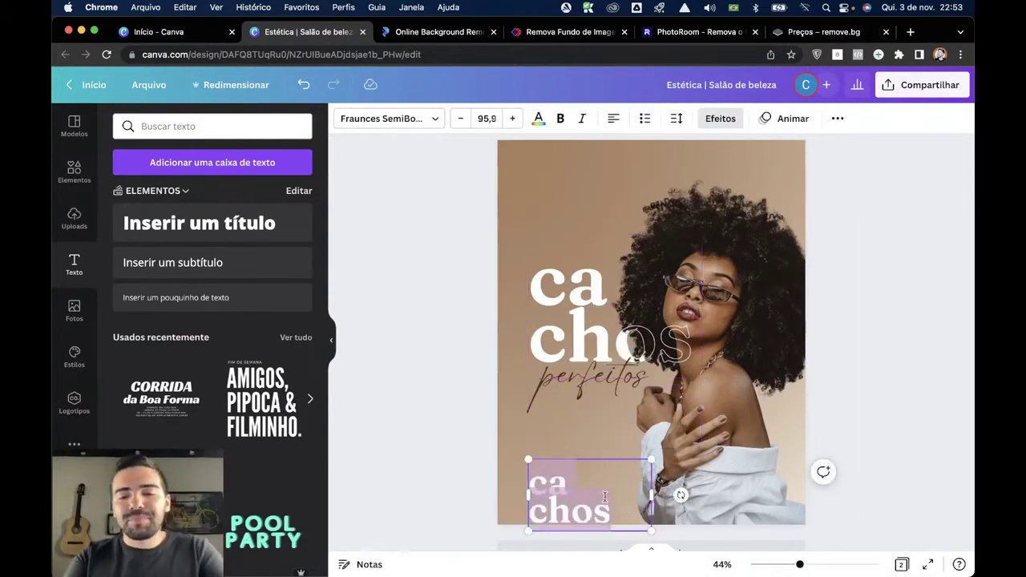
key("BackSpace")
type("logo")
key("super+a")
type("LOG")
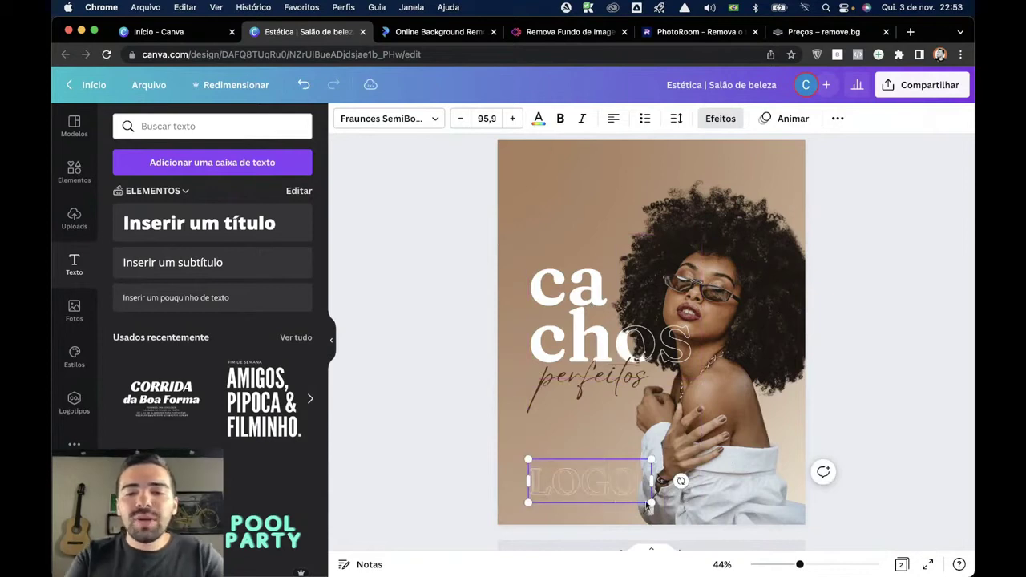
type("O")
left_click_drag(649, 503, 597, 483)
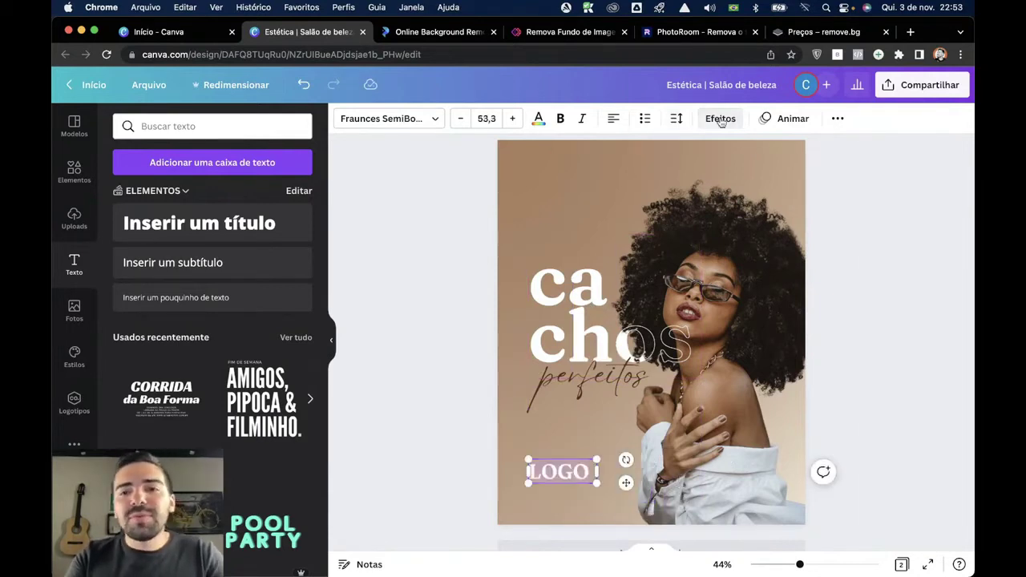
Remove the outline effect from the "LOGO" text and reduce it to about size 27.4.
left_click(721, 119)
left_click(142, 204)
left_click(442, 443)
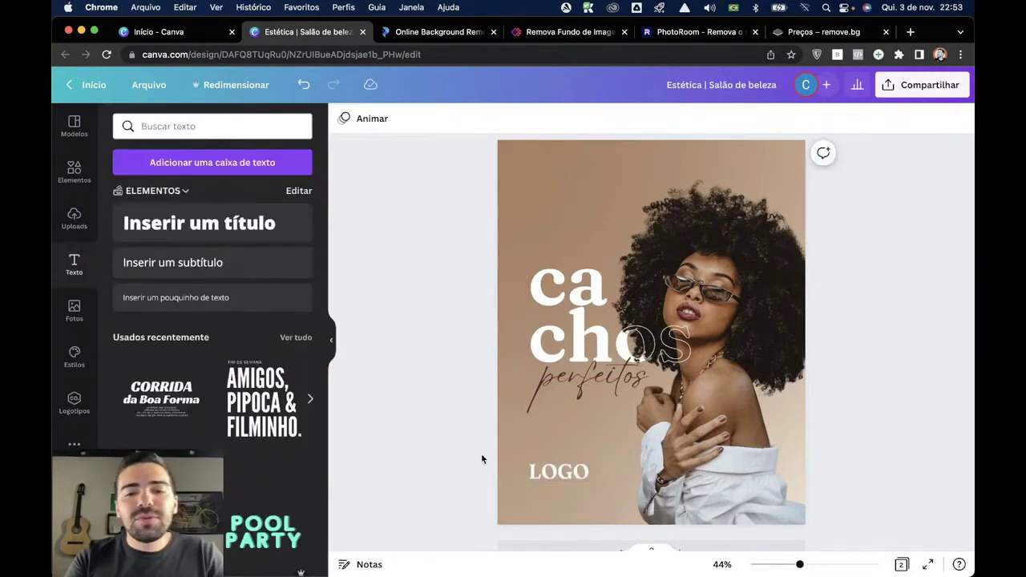
left_click(561, 472)
left_click_drag(595, 459, 565, 471)
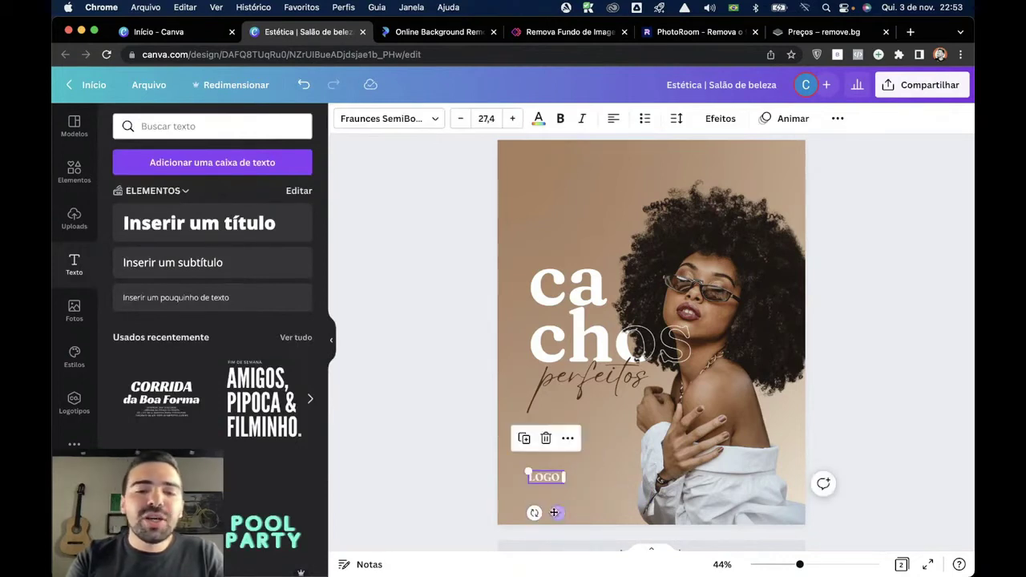
Place a copy of the "LOGO" text below "perfeitos" and replace its wording with "AGENDE O SEU HORÁRIO:".
left_click_drag(554, 512, 550, 428)
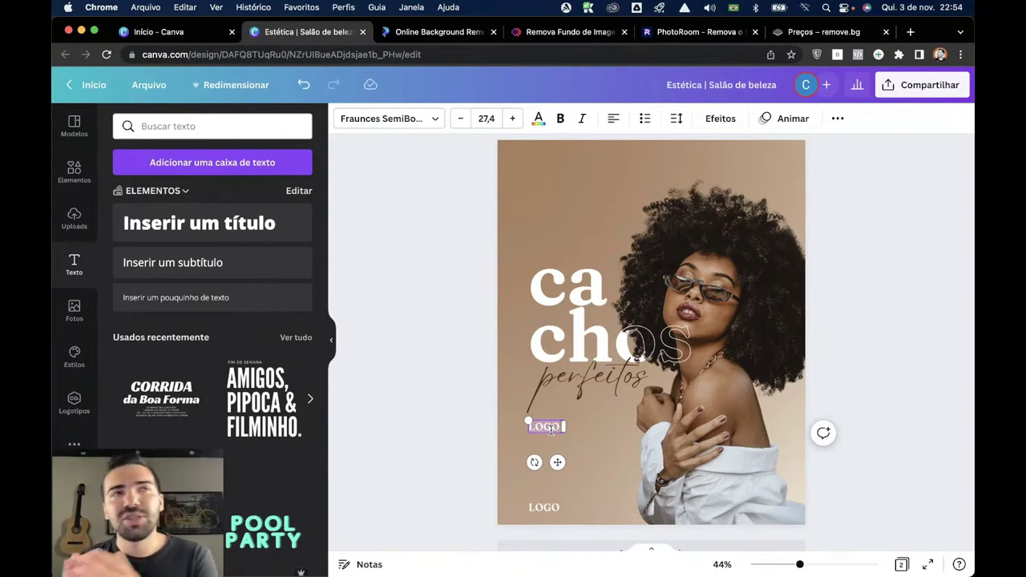
type("A")
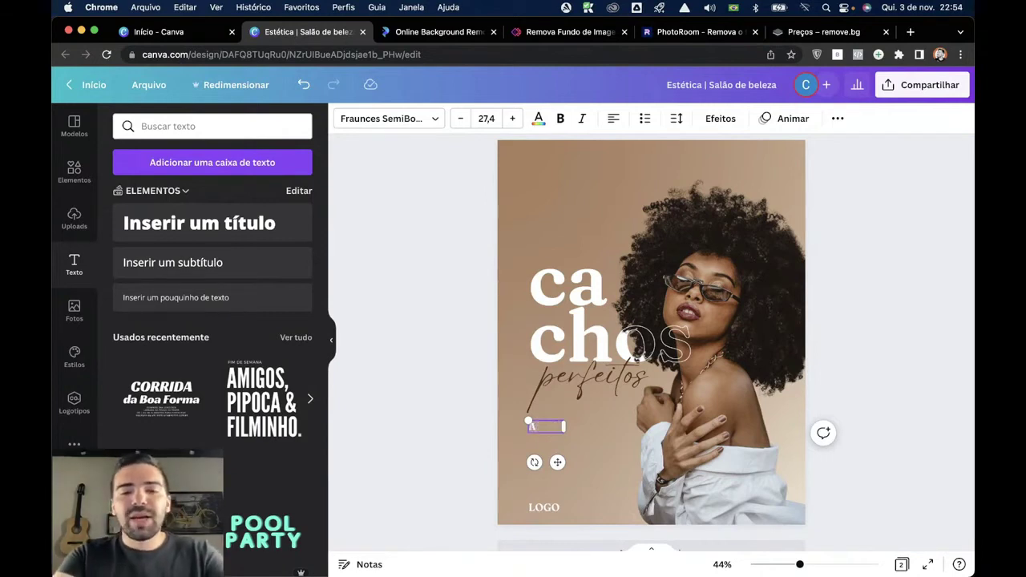
type("EGGENDE O S")
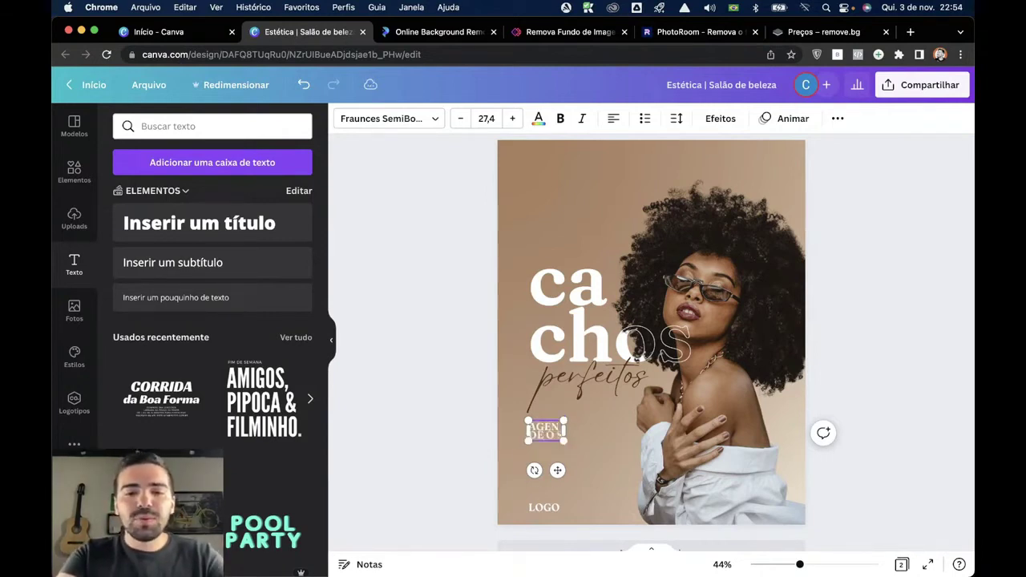
type("EU HORARIO")
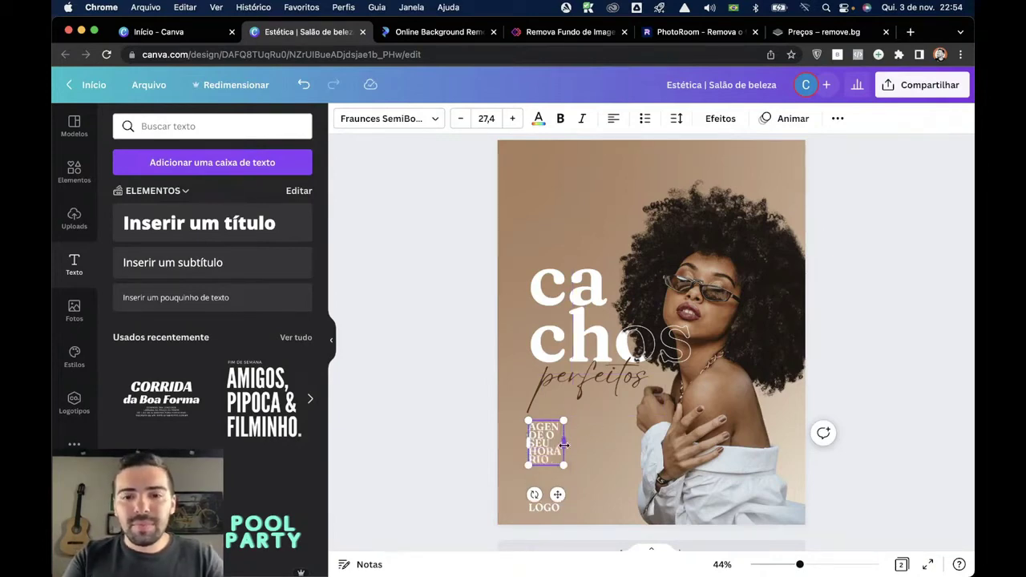
Widen the "AGENDE O SEU HORÁRIO:" text box and reduce its text to about size 15.8 so it fits on one line.
left_click_drag(565, 442, 611, 437)
scroll(577, 437, "up", 5)
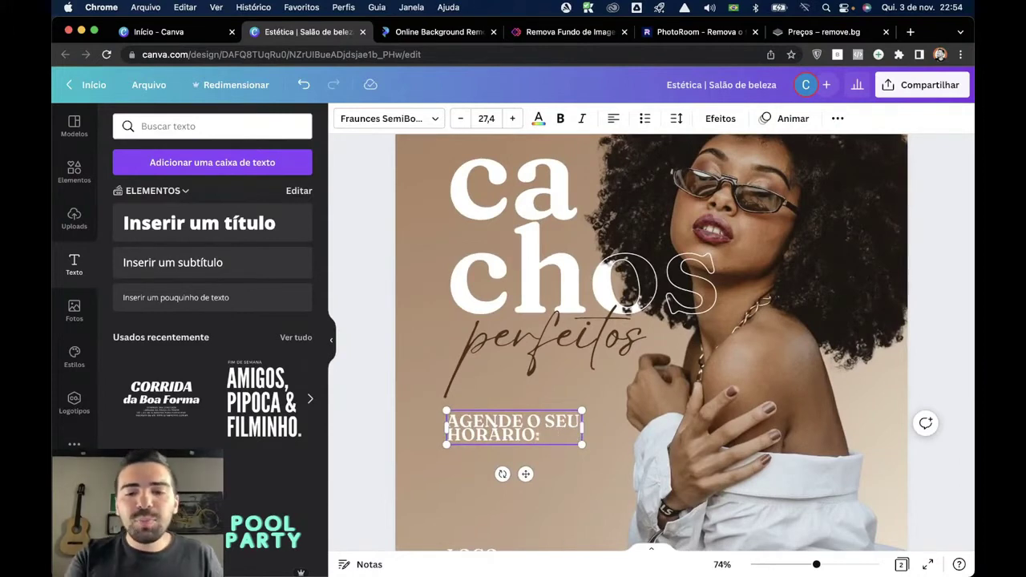
left_click_drag(582, 444, 584, 421)
Duplicate the "AGENDE O SEU HORÁRIO:" line directly beneath itself and replace the copy's text with the placeholder "(XX) XXXXX-XXXX".
left_click_drag(522, 452, 525, 467)
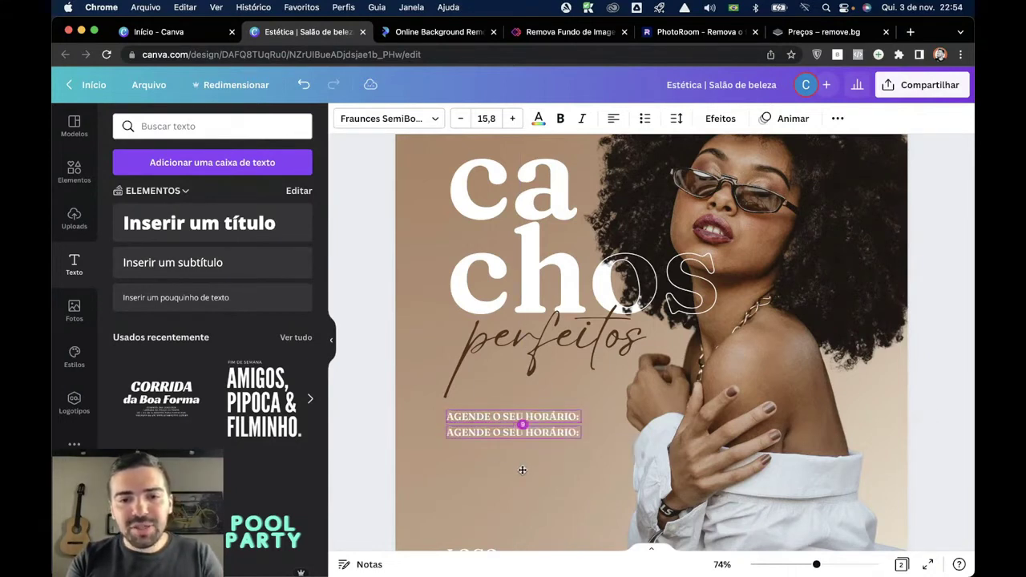
key("super+a")
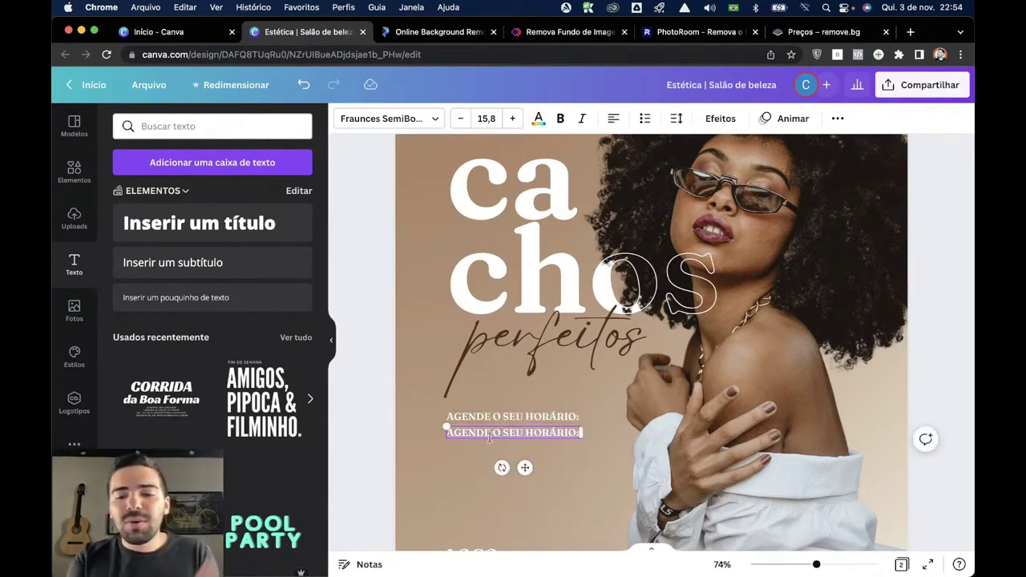
key("BackSpace")
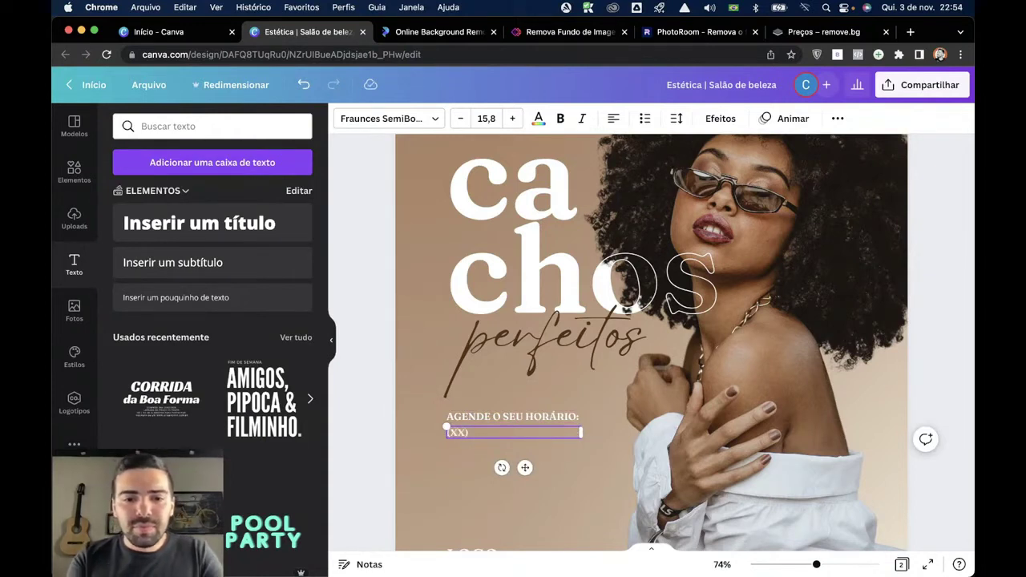
type("(XX) XXXX")
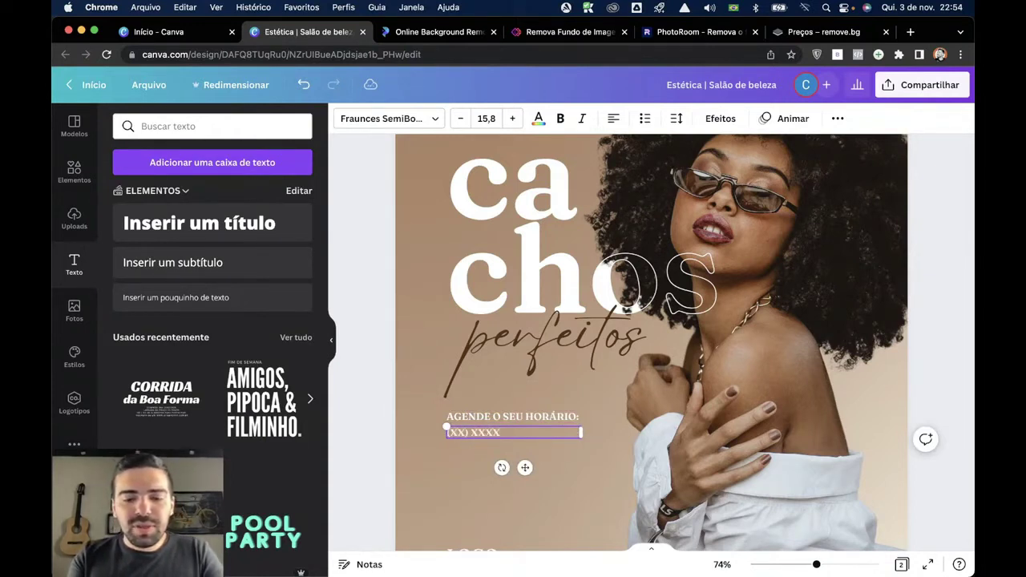
type("X-XXXX")
Fit the "(XX) XXXXX-XXXX" box to its text and enlarge it to about the width of the line above.
scroll(532, 437, "down", 3)
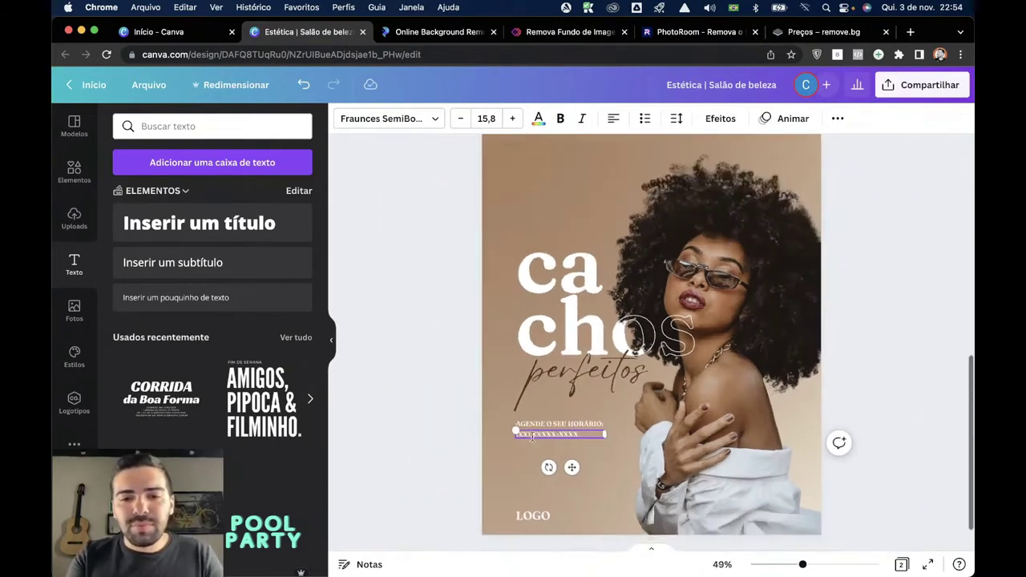
mouse_move(606, 436)
left_mouse_down()
mouse_move(584, 435)
mouse_move(611, 451)
mouse_move(601, 442)
left_mouse_up()
scroll(584, 437, "up", 2)
left_click(541, 440)
left_click(545, 435)
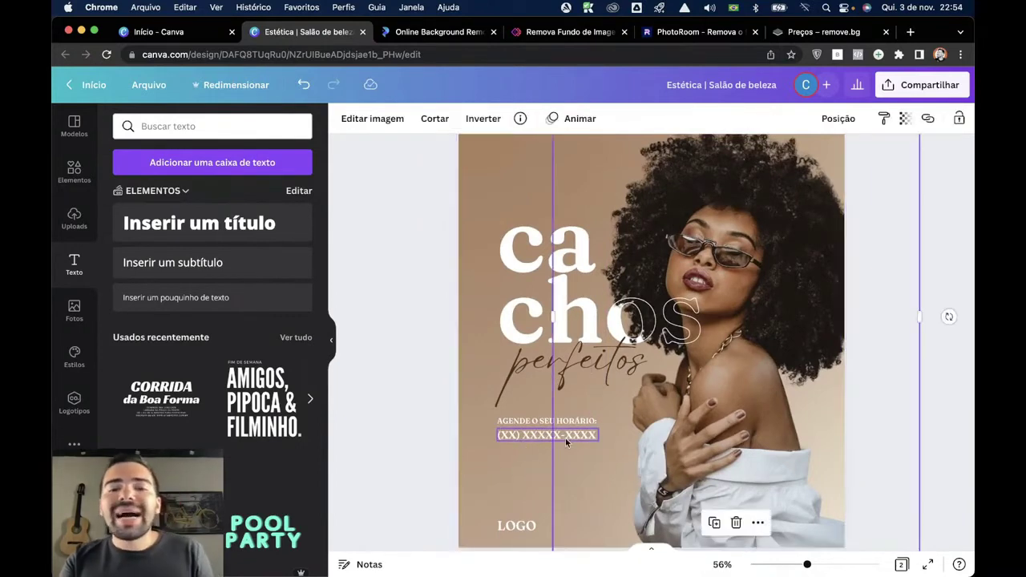
Apply the Fundo text effect to the phone number line and set its background colour to the document's dark brown.
left_click(720, 118)
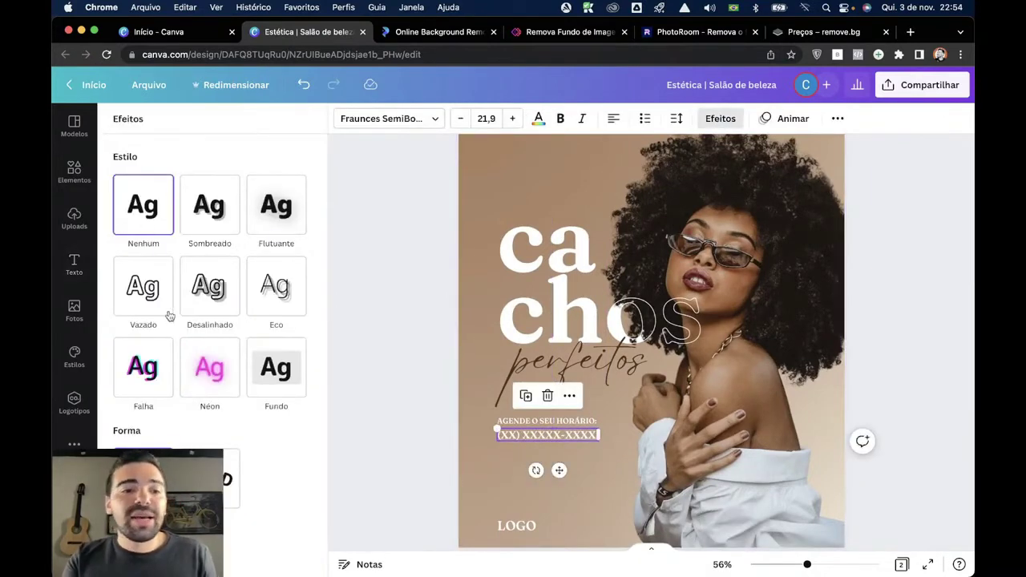
left_click(279, 391)
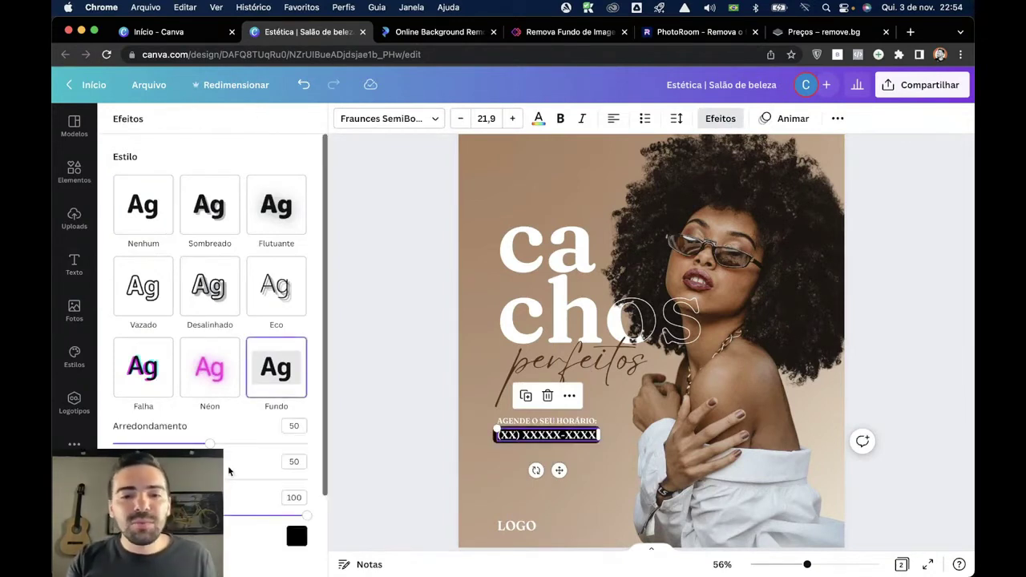
left_click(296, 537)
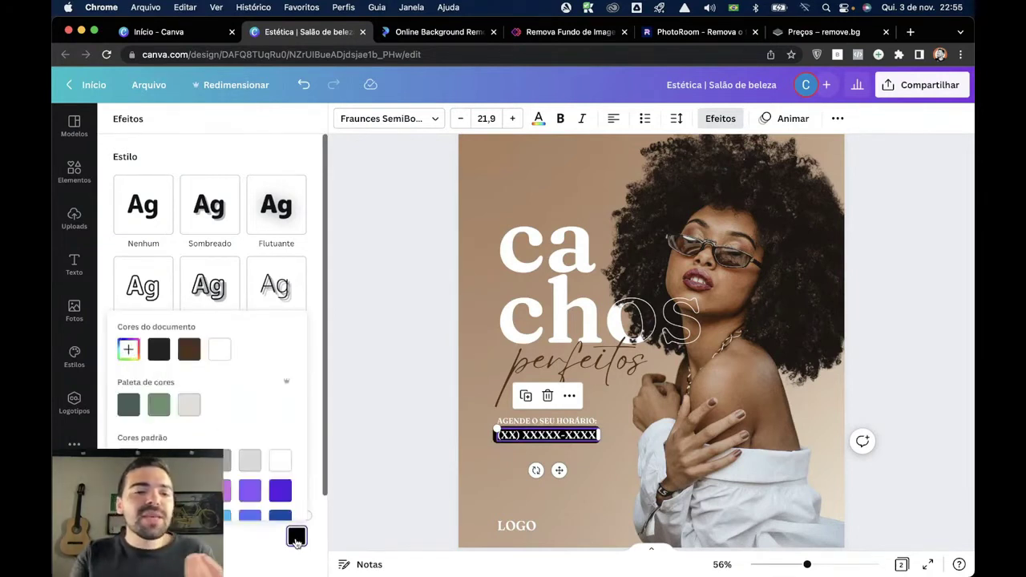
left_click(190, 350)
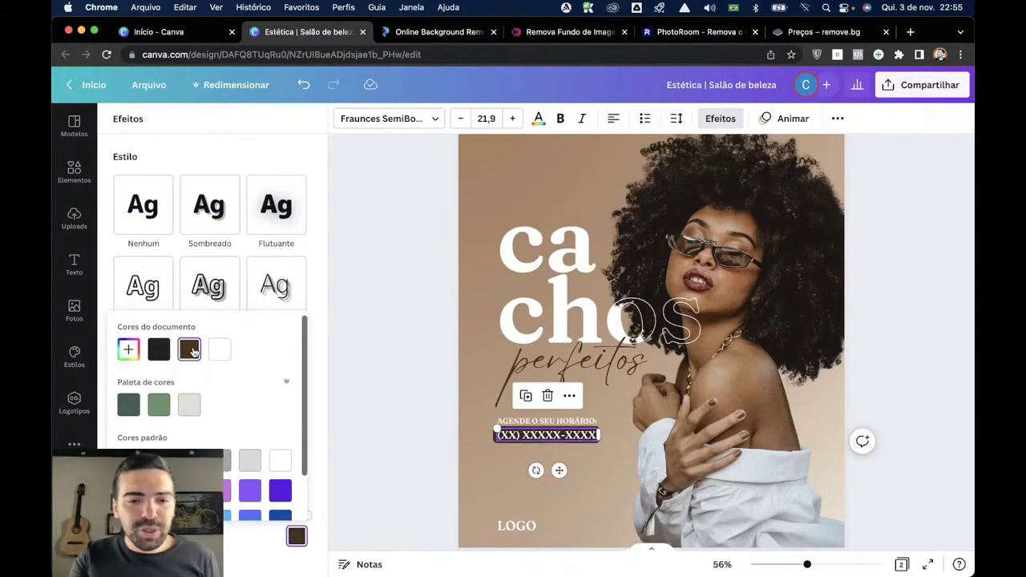
left_click(252, 162)
Set the phone number background's Arredondamento to 100 and its Extensão to 62.
scroll(271, 381, "down", 3)
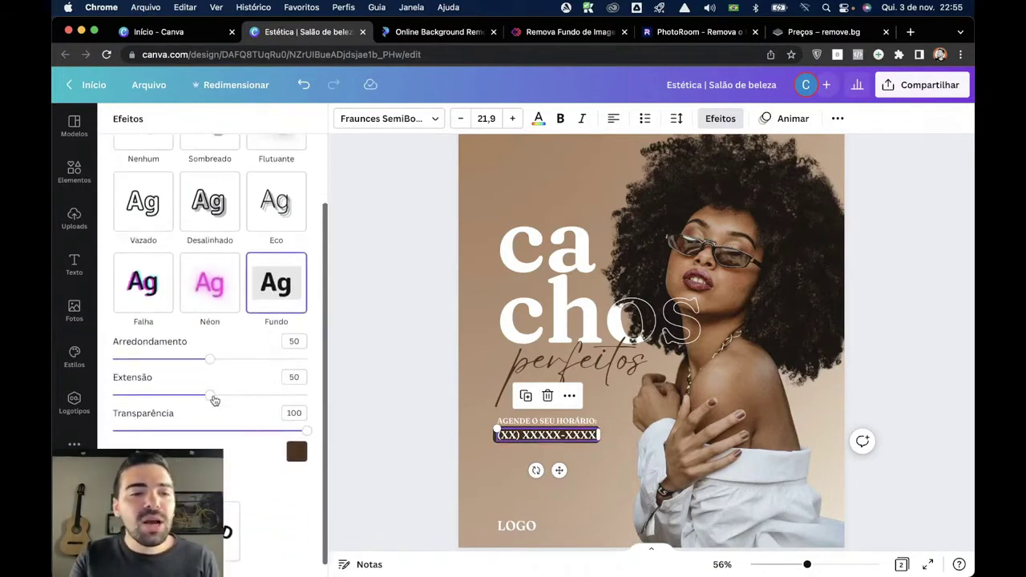
left_click_drag(210, 359, 380, 373)
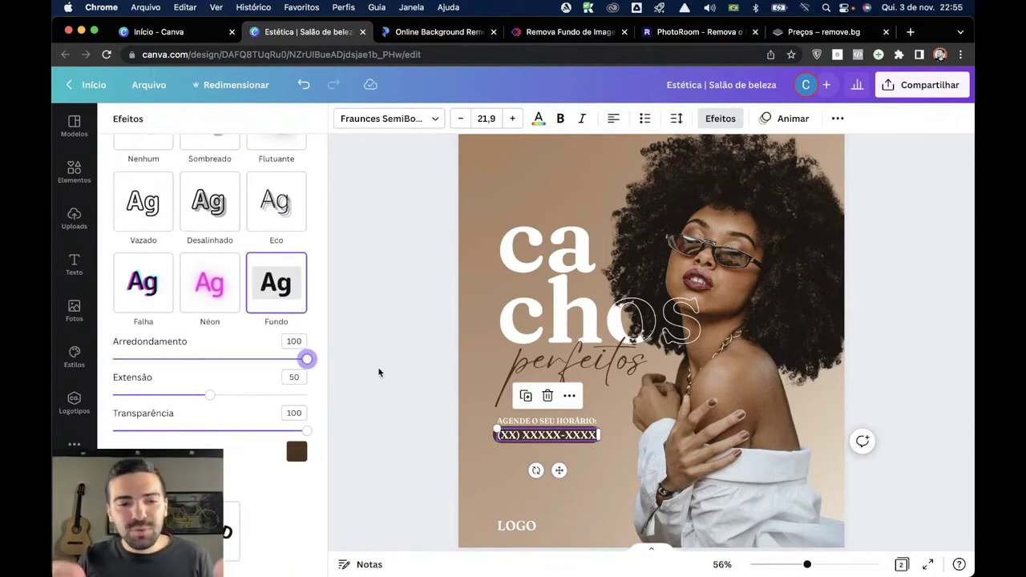
mouse_move(227, 397)
left_mouse_down()
mouse_move(304, 395)
mouse_move(220, 395)
mouse_move(254, 398)
mouse_move(233, 396)
left_mouse_up()
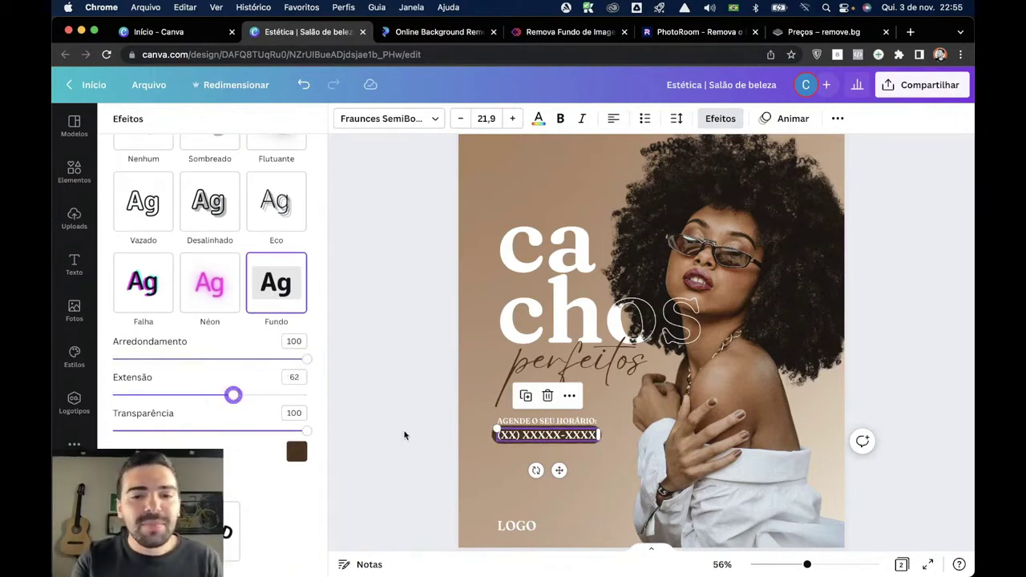
left_click(423, 460)
Place a copy of the outlined "cachos" title directly above the original on page 2.
scroll(423, 460, "down", 1)
scroll(423, 455, "up", 5)
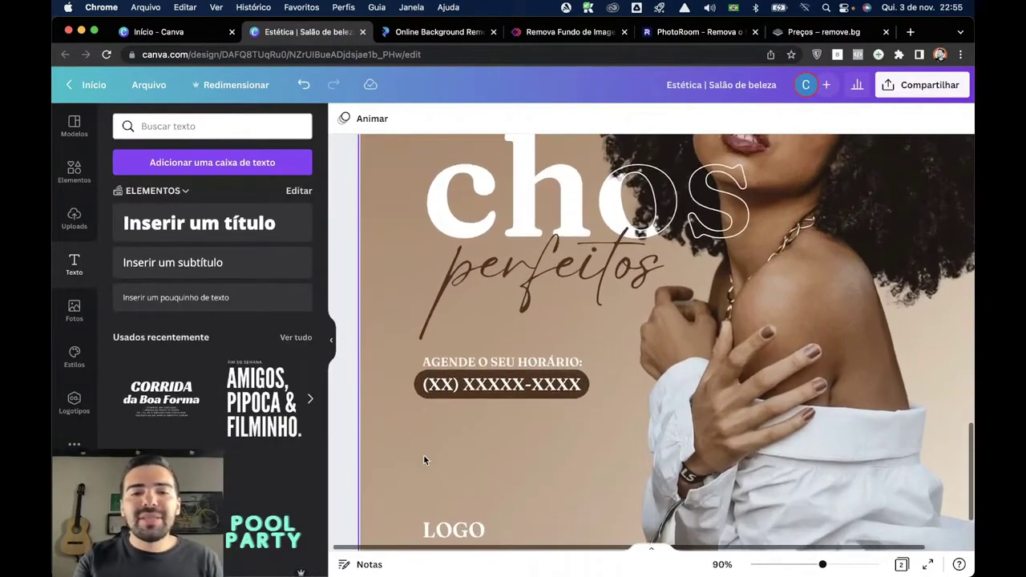
scroll(423, 454, "down", 4)
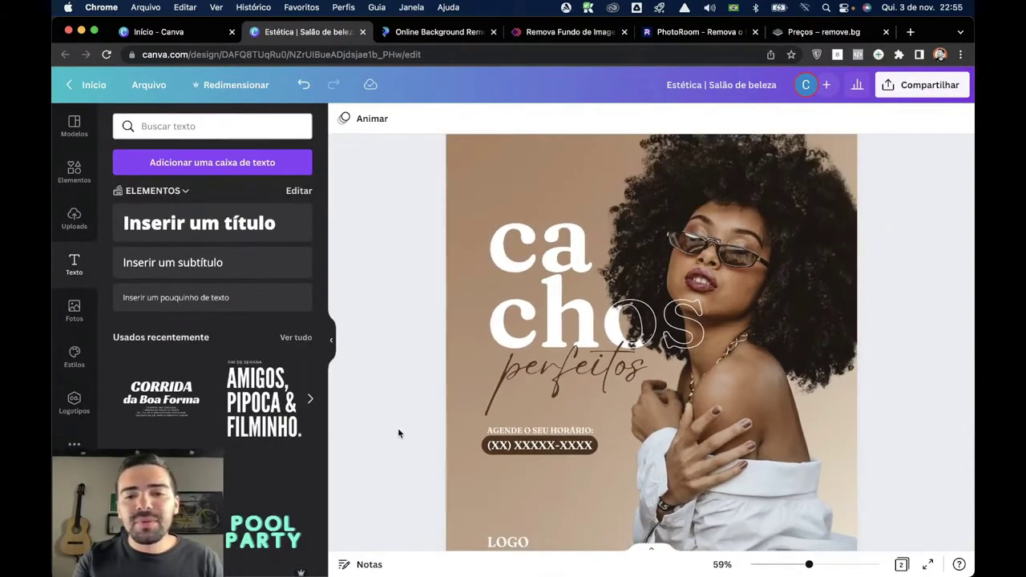
scroll(397, 434, "down", 2)
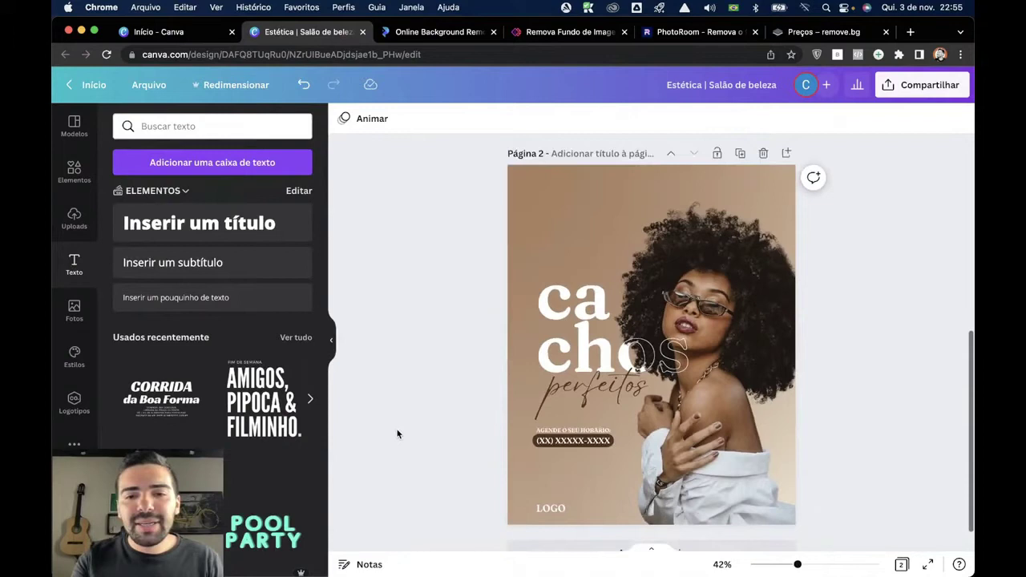
left_click(592, 347)
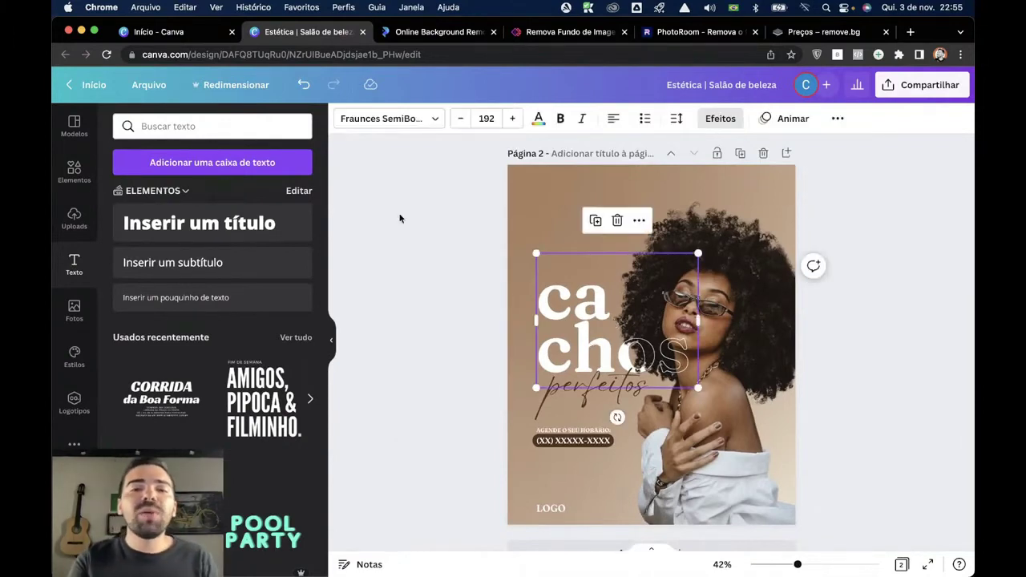
left_click(622, 173)
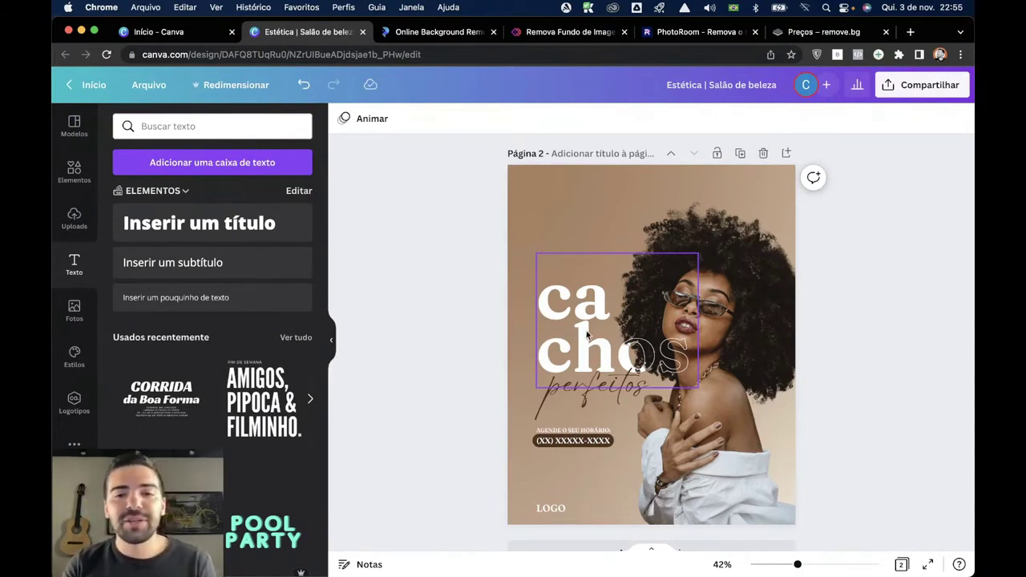
left_click_drag(587, 335, 587, 243)
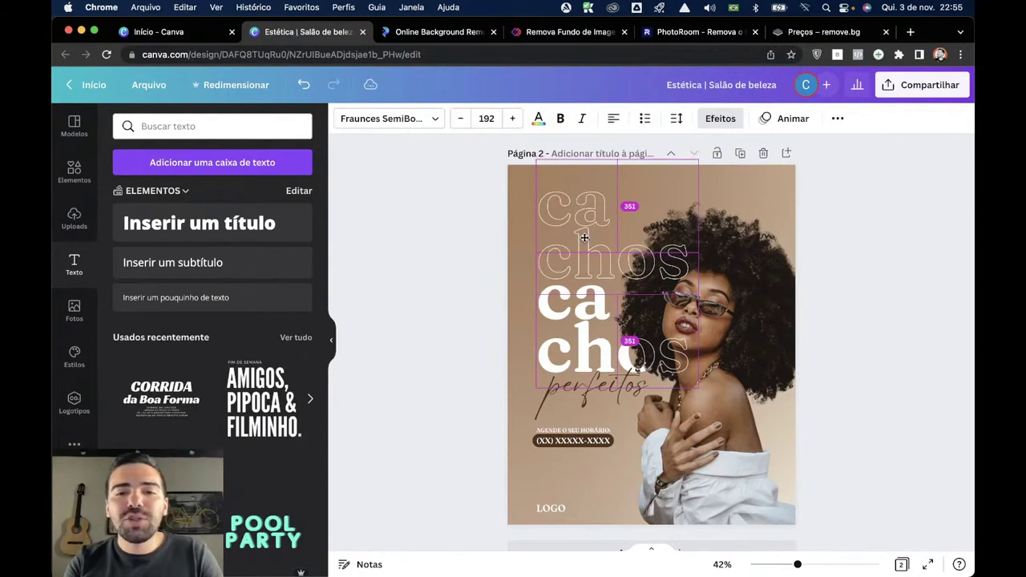
Set the outlined copy's transparency to 34 and send it backward behind the woman's photo.
left_click(836, 119)
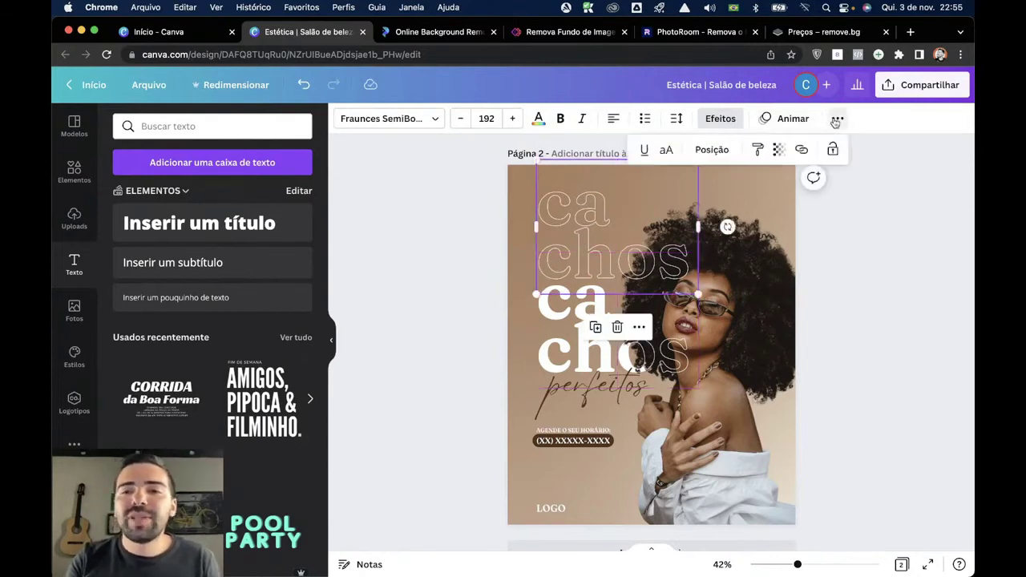
left_click(777, 150)
left_click_drag(757, 201, 690, 204)
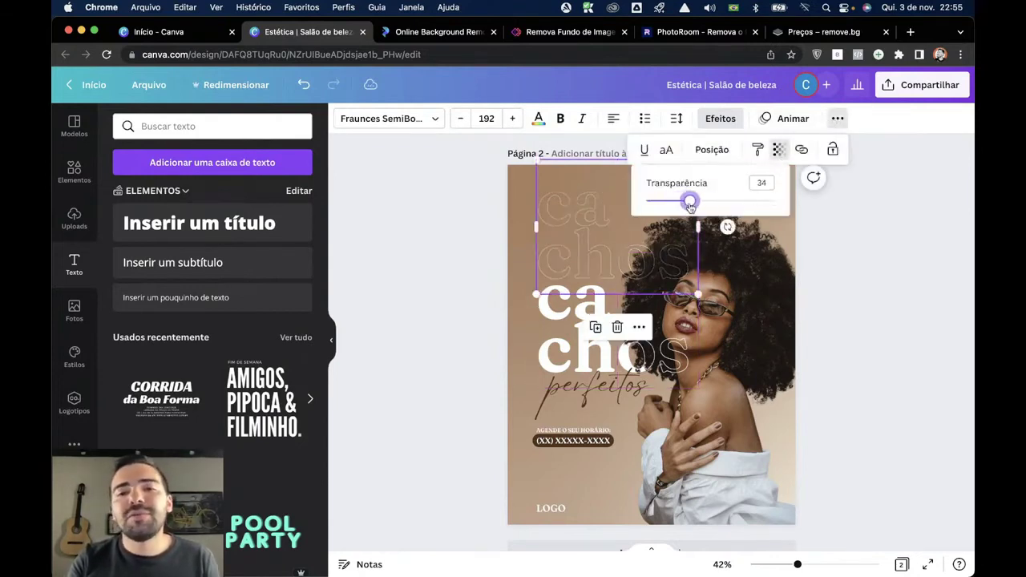
left_click(436, 239)
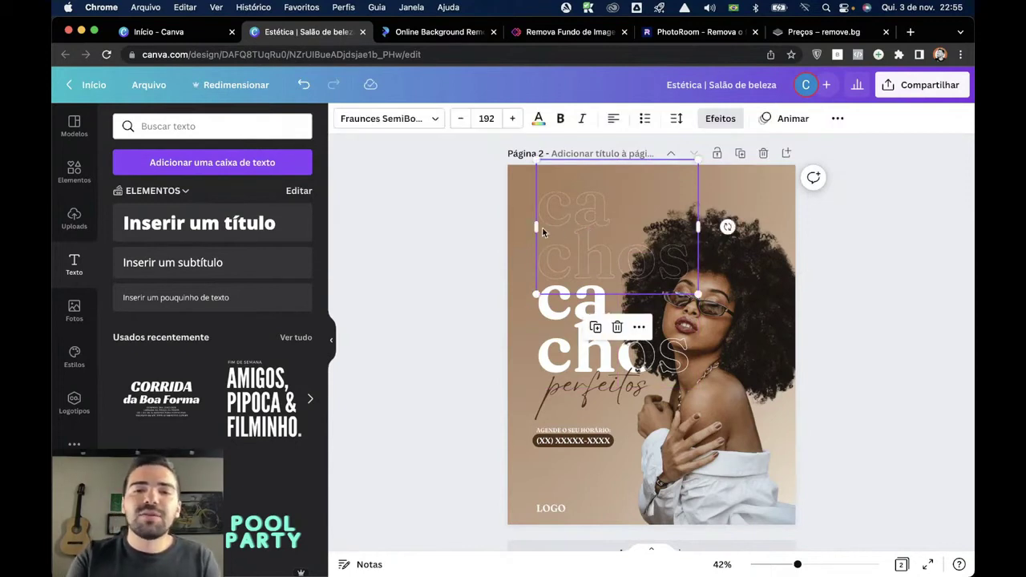
key("super+bracketleft")
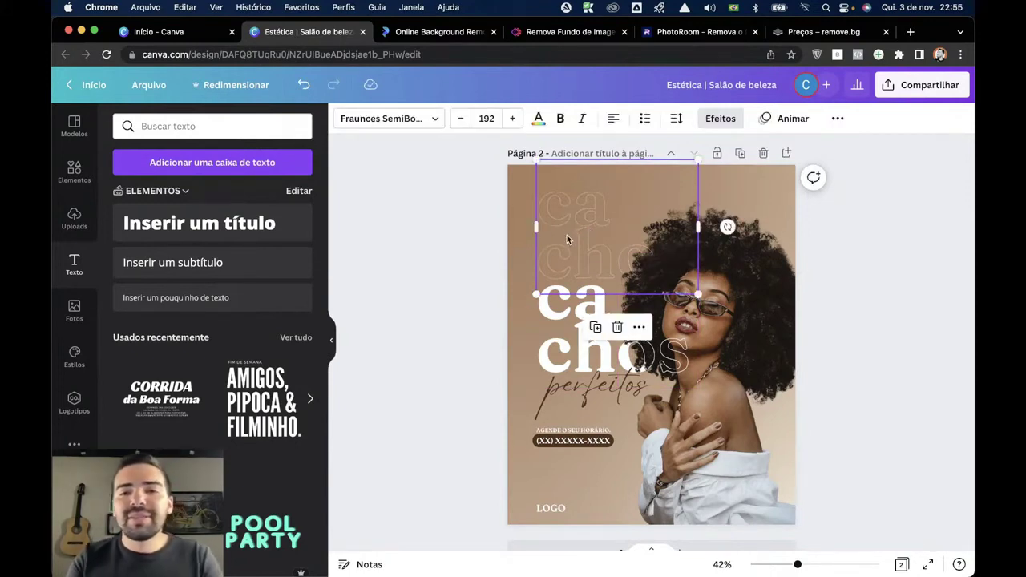
Place another outlined "cachos" copy above the first one, running off the page's upper edge, and set its transparency to 20.
left_click_drag(574, 241, 565, 150)
left_click(836, 127)
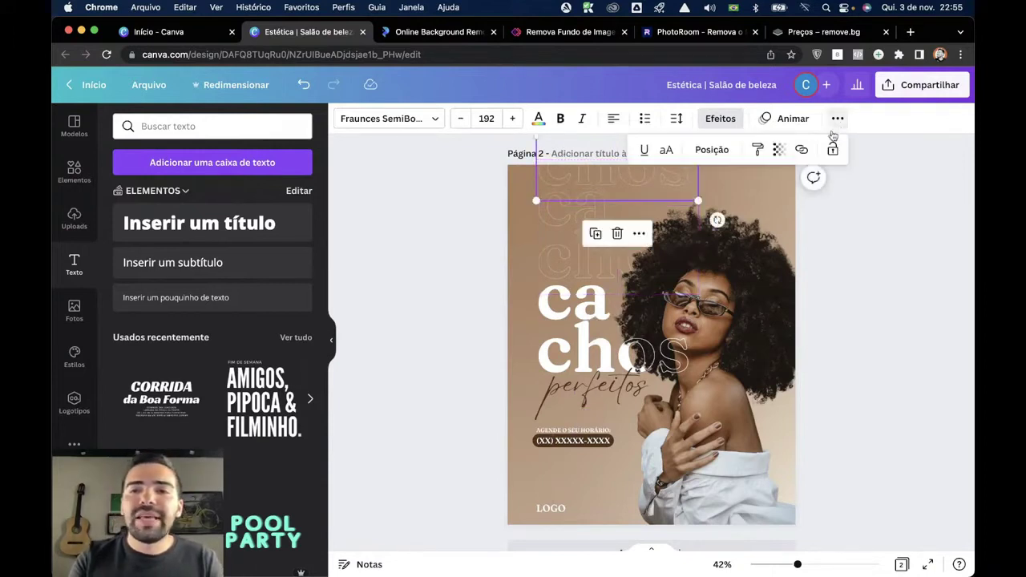
left_click(778, 149)
left_click_drag(706, 202, 672, 200)
left_click(442, 357)
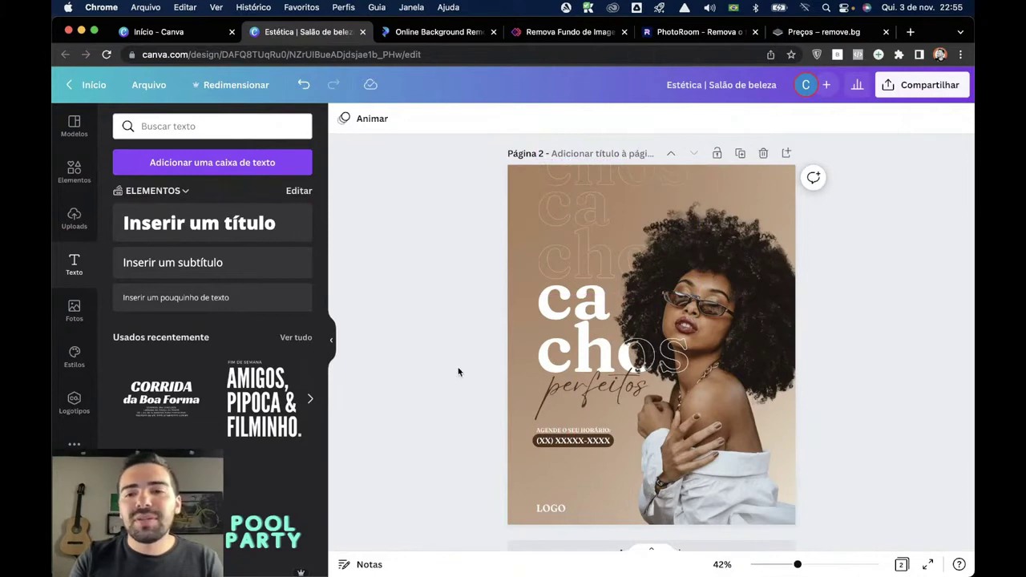
Lower the transparency value of the outlined copy just above the main title to make it fainter.
left_click(612, 192)
left_click(837, 120)
left_click(778, 150)
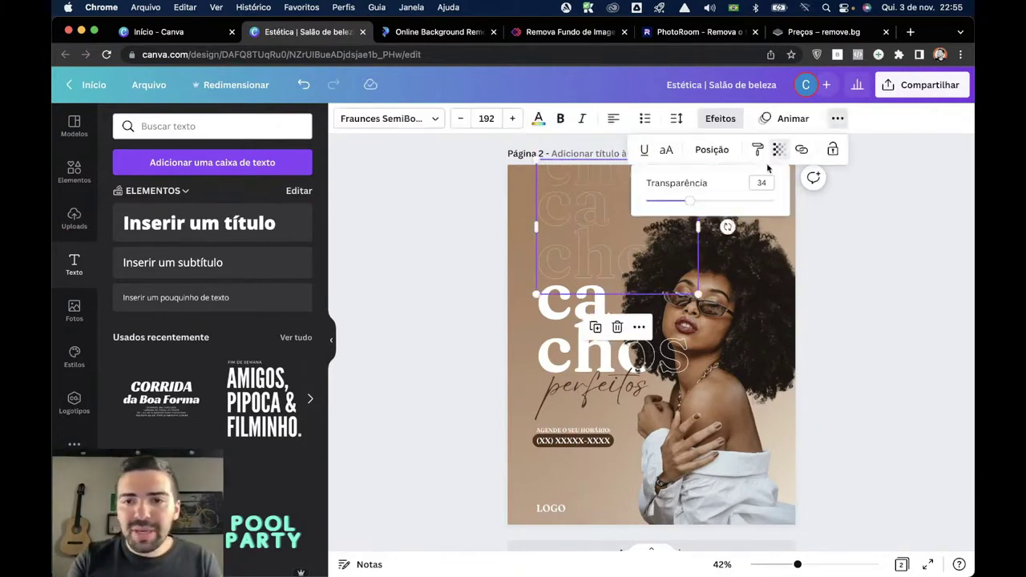
left_click_drag(697, 203, 663, 200)
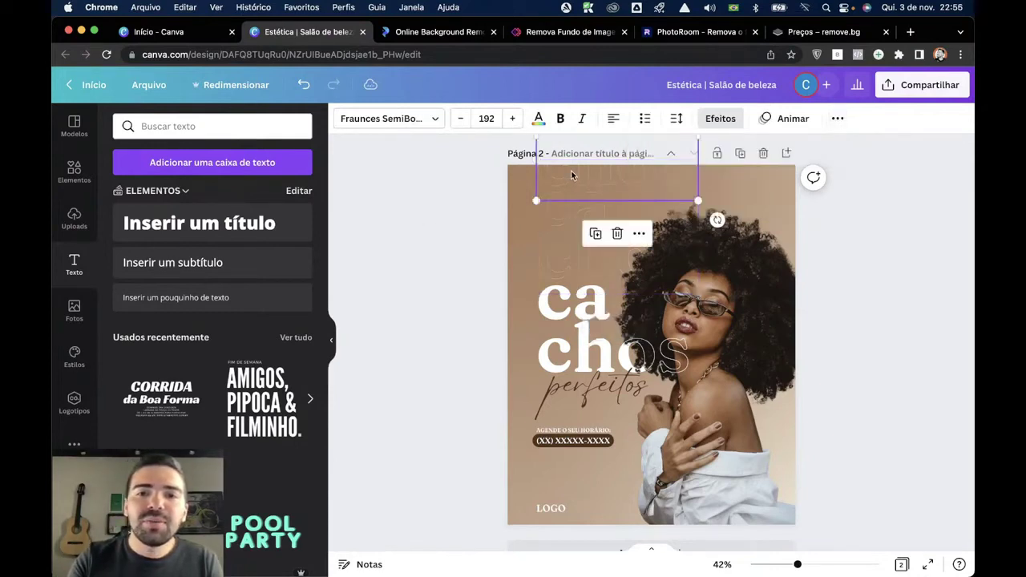
Set the transparency of the topmost outlined "cachos" copy to 15.
left_click(836, 119)
left_click(776, 150)
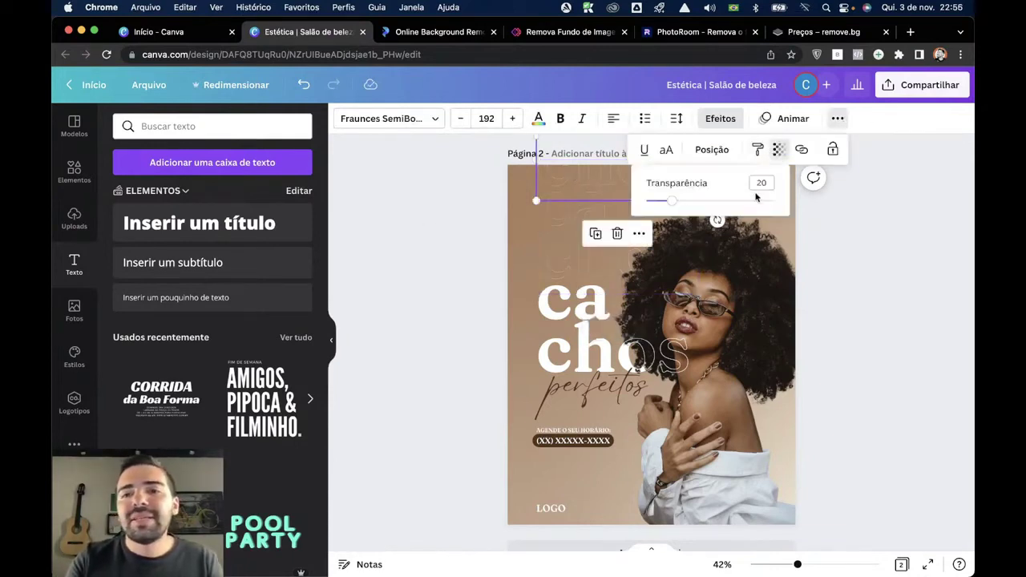
double_click(762, 183)
type("15")
left_click(914, 375)
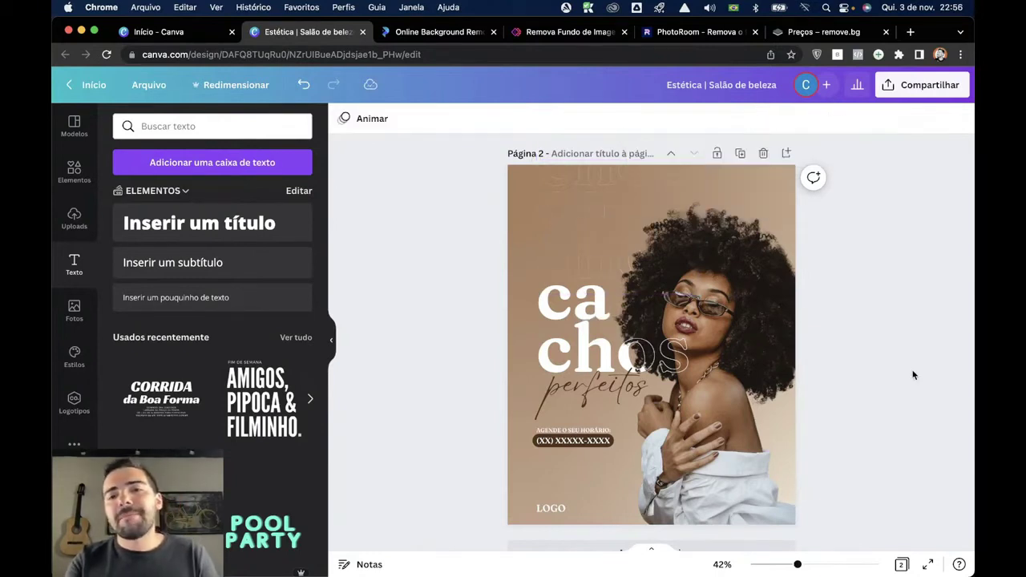
Search the elements library for "CABELO" and limit the results to Elementos gráficos.
scroll(852, 373, "down", 1)
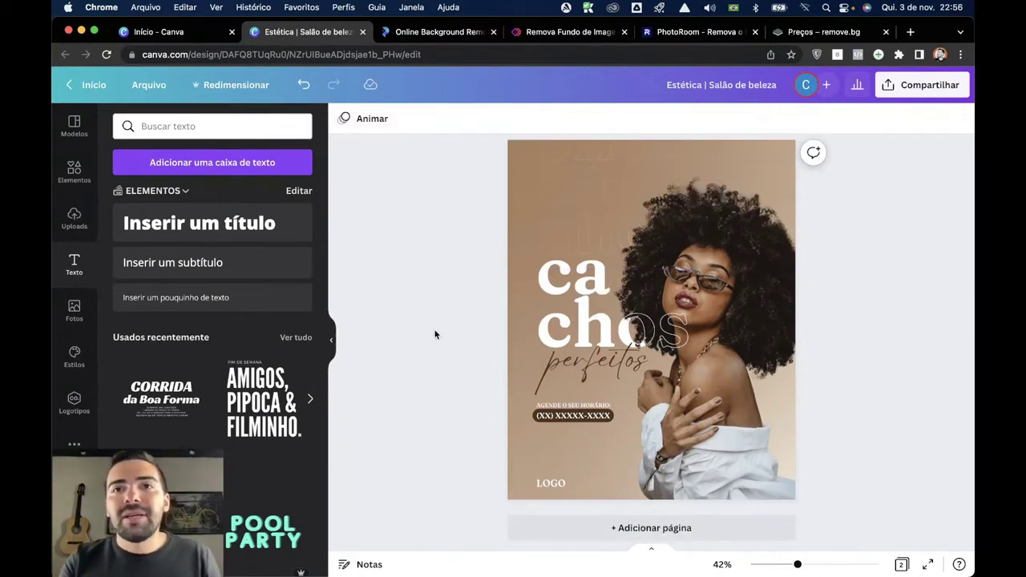
scroll(430, 363, "up", 1)
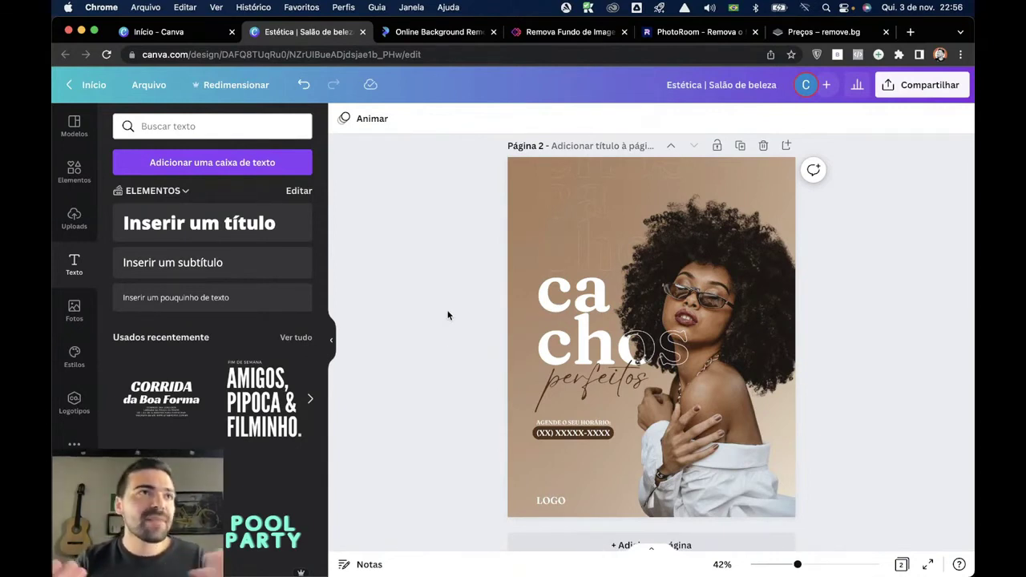
left_click(72, 178)
left_click(208, 128)
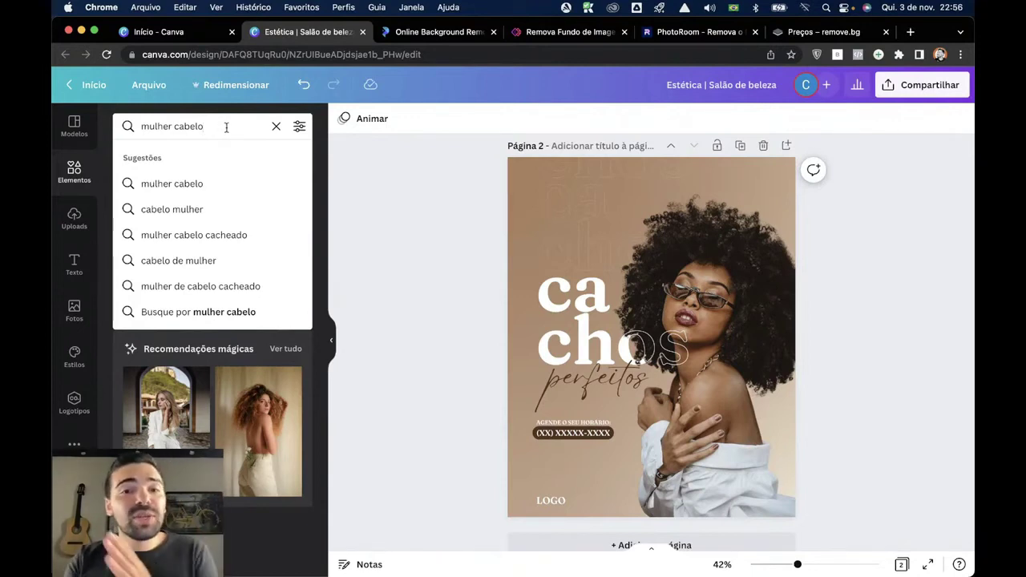
key("super+a")
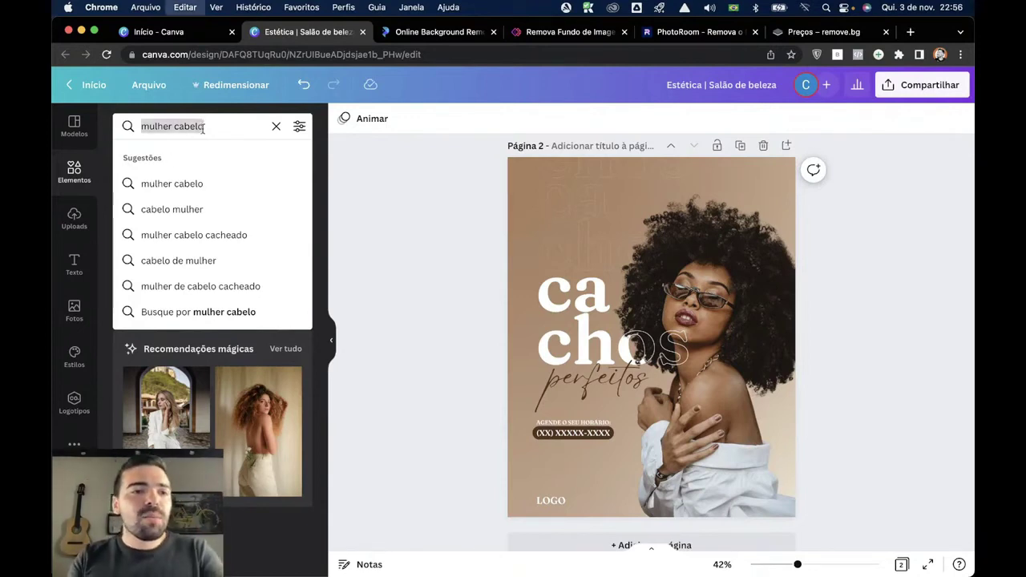
type("CABELO")
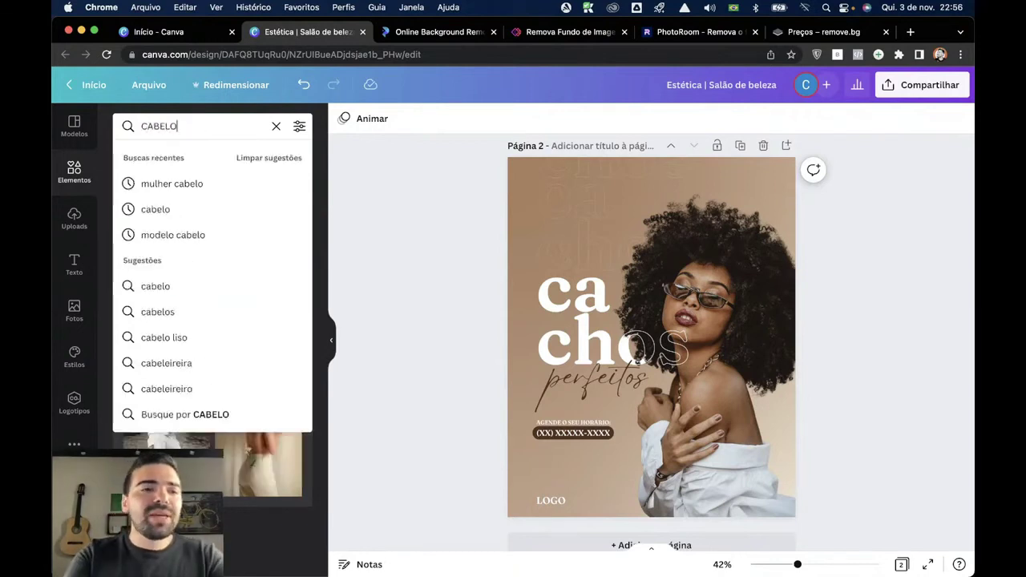
key("Return")
left_click(177, 160)
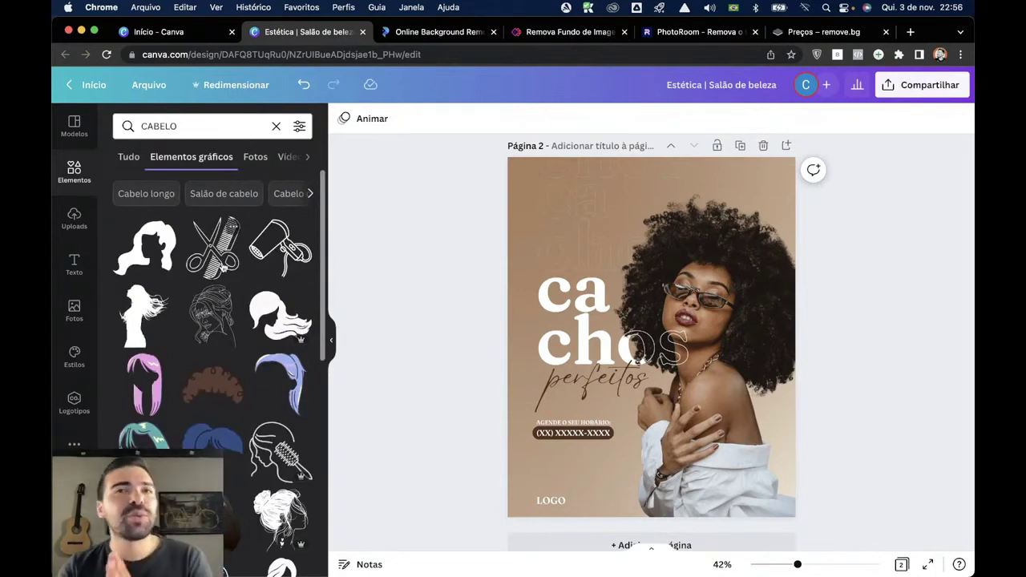
Try the scissors-and-comb graphic near the page's upper right corner and delete it.
left_click(232, 258)
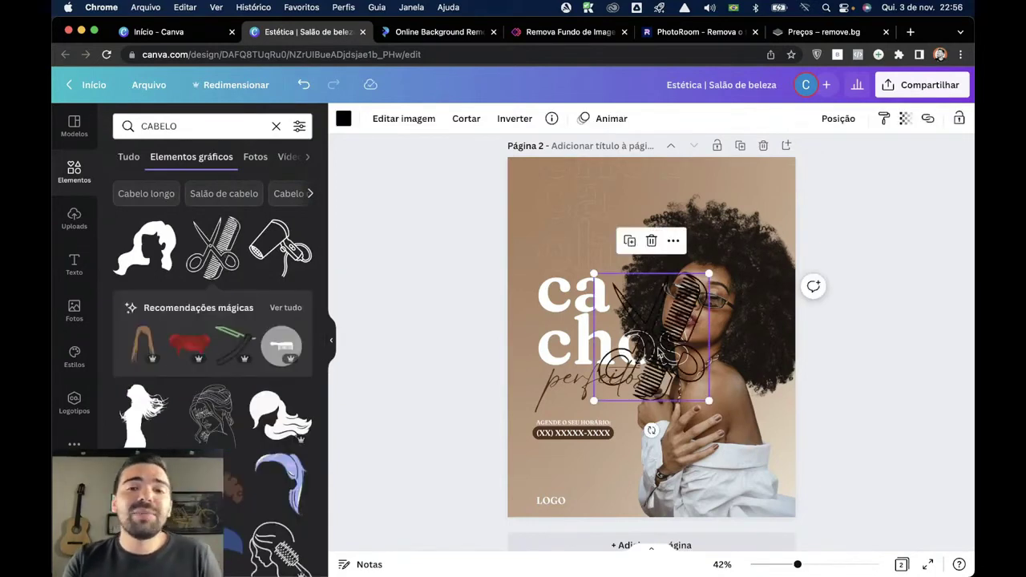
left_click_drag(703, 318, 768, 213)
key("Delete")
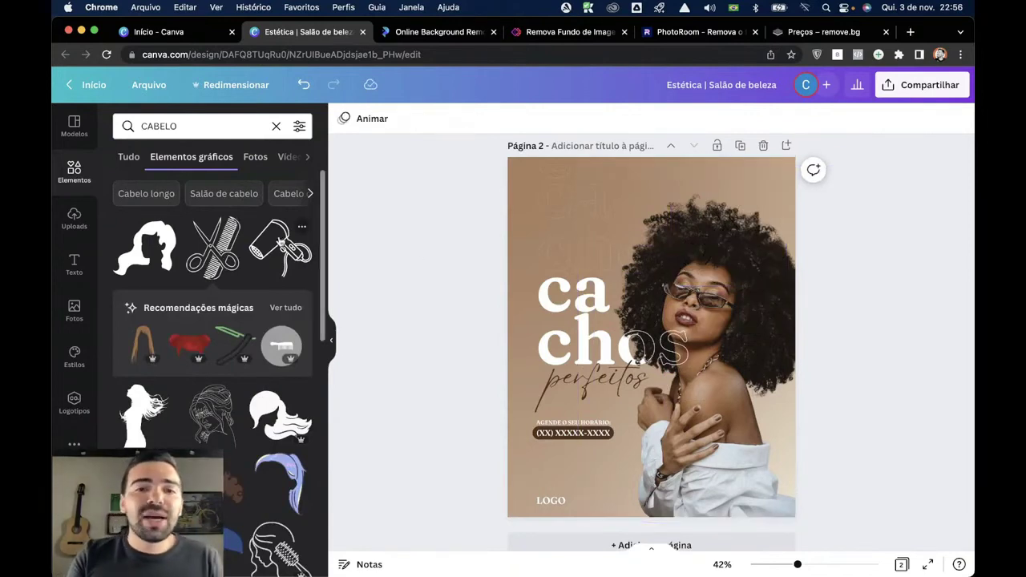
Try the line-art hair dryer graphic in the page's upper right corner and delete it.
left_click(280, 250)
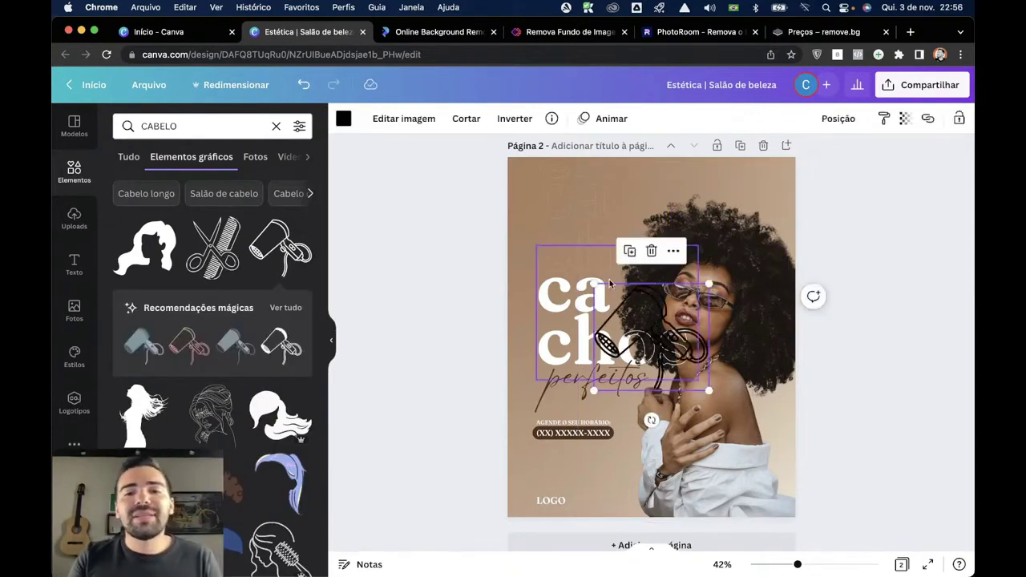
left_click_drag(654, 315, 755, 166)
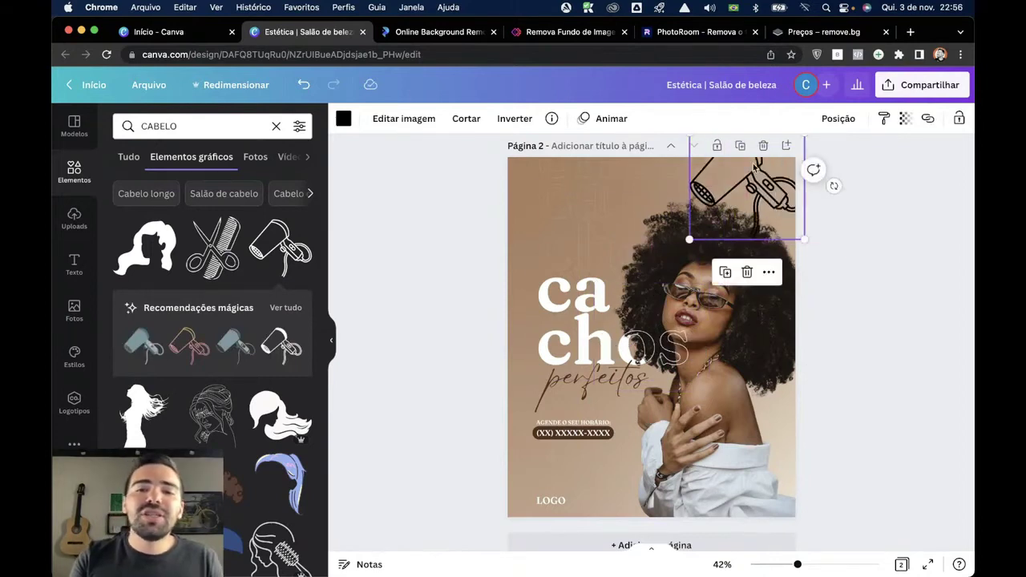
key("Delete")
Try the golden hair-strands graphic in the page's upper left area and delete it.
scroll(227, 292, "down", 4)
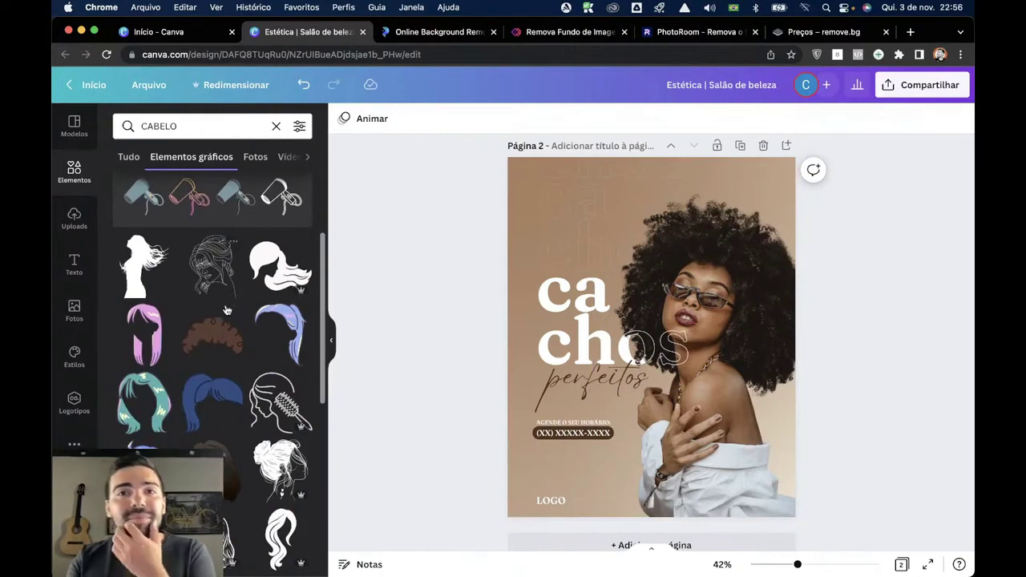
scroll(227, 310, "down", 10)
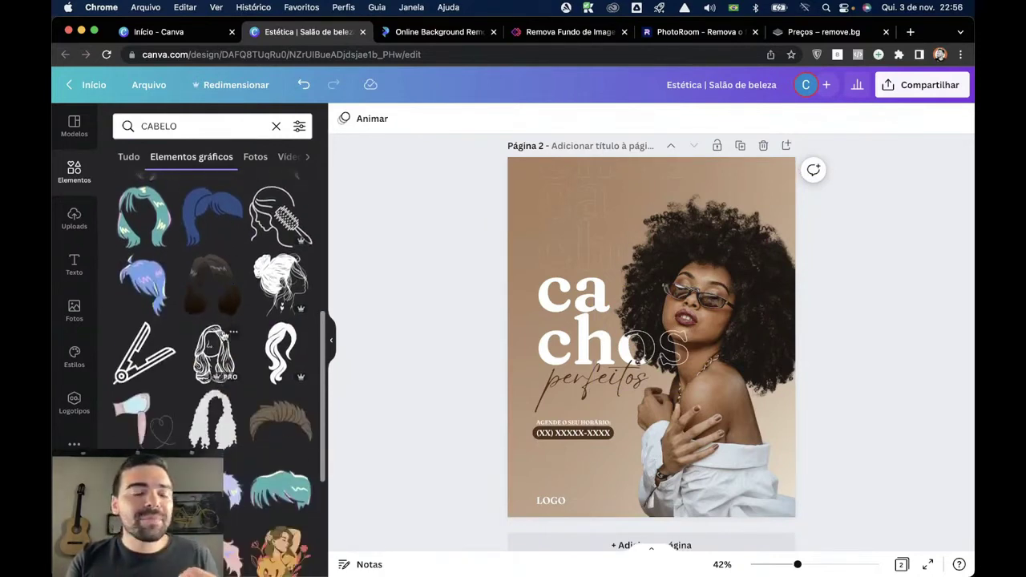
scroll(210, 359, "down", 10)
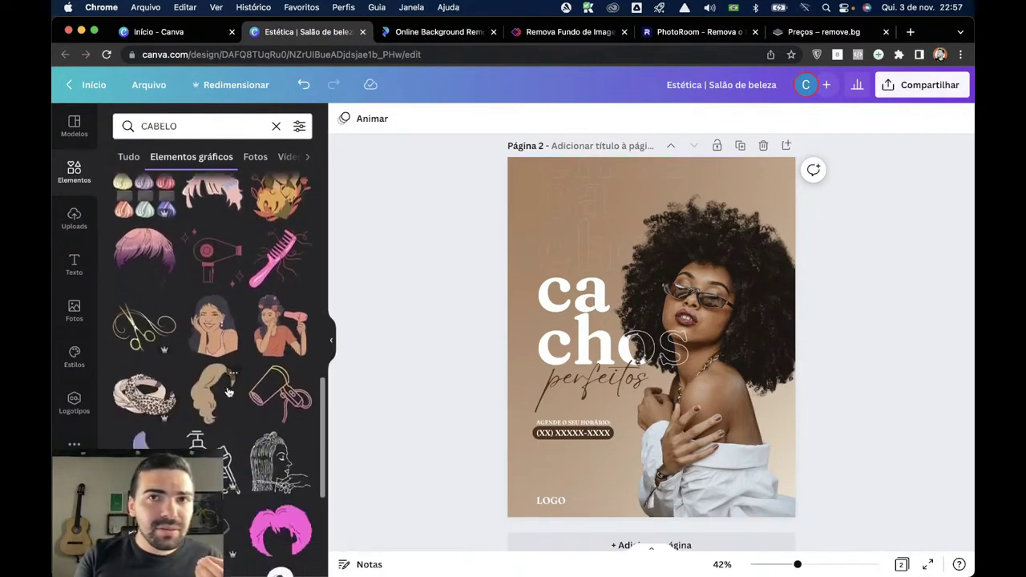
scroll(232, 395, "down", 10)
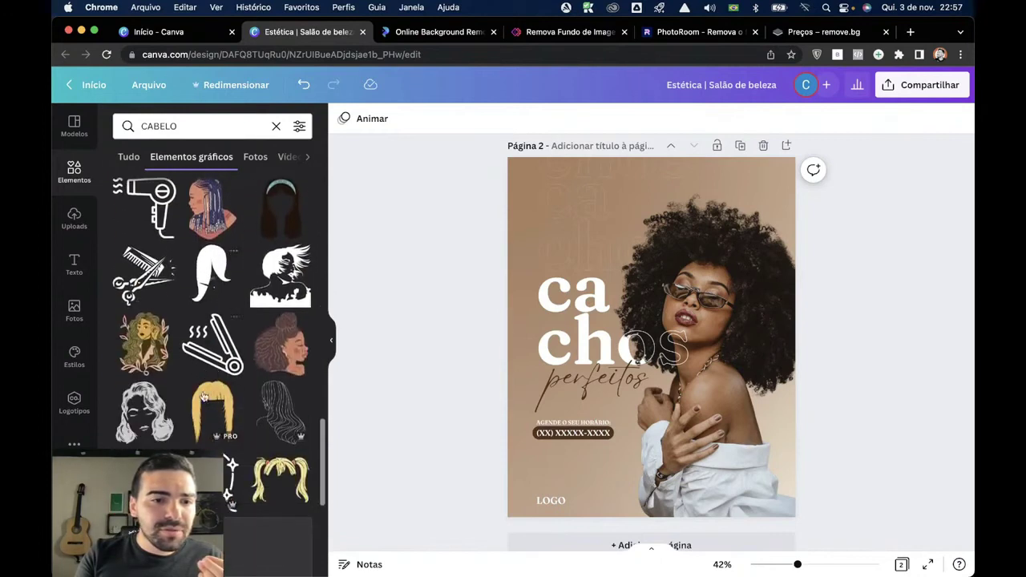
scroll(211, 391, "down", 10)
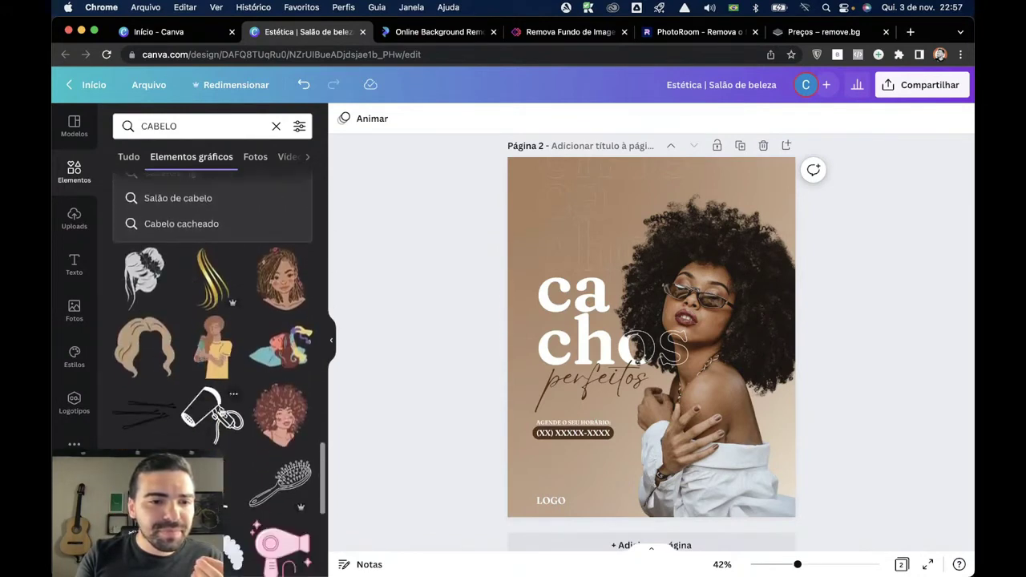
scroll(232, 195, "up", 3)
left_click(213, 281)
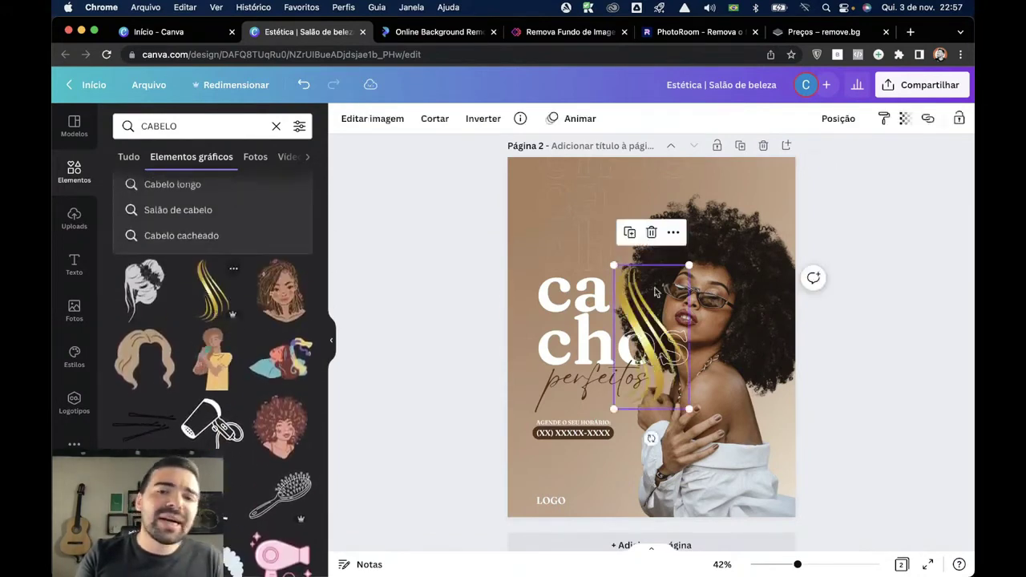
left_click_drag(657, 330, 567, 228)
key("Delete")
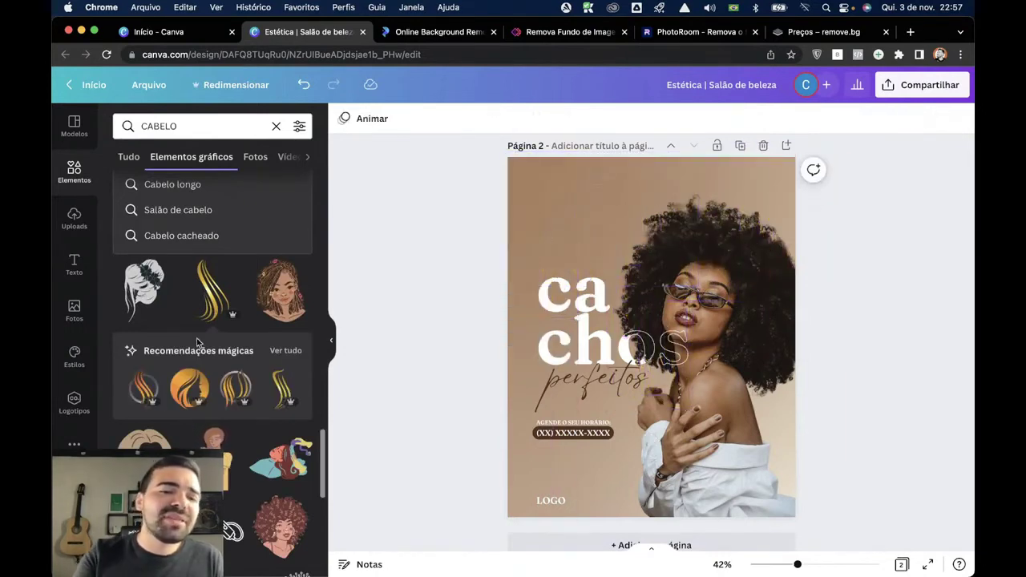
Try the wavy blond wig graphic at the page's upper left edge and delete it.
scroll(142, 293, "down", 3)
left_click(142, 293)
left_click_drag(653, 329, 503, 212)
key("Delete")
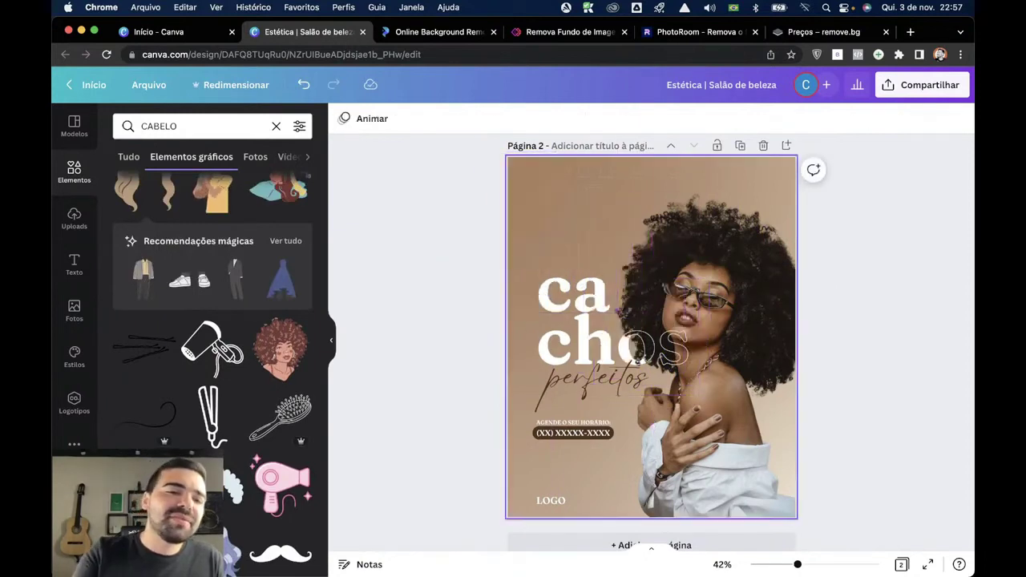
Try a reduced copy of the curly-haired woman illustration above the "cachos" title and delete it.
left_click(281, 347)
left_click_drag(634, 353, 561, 242)
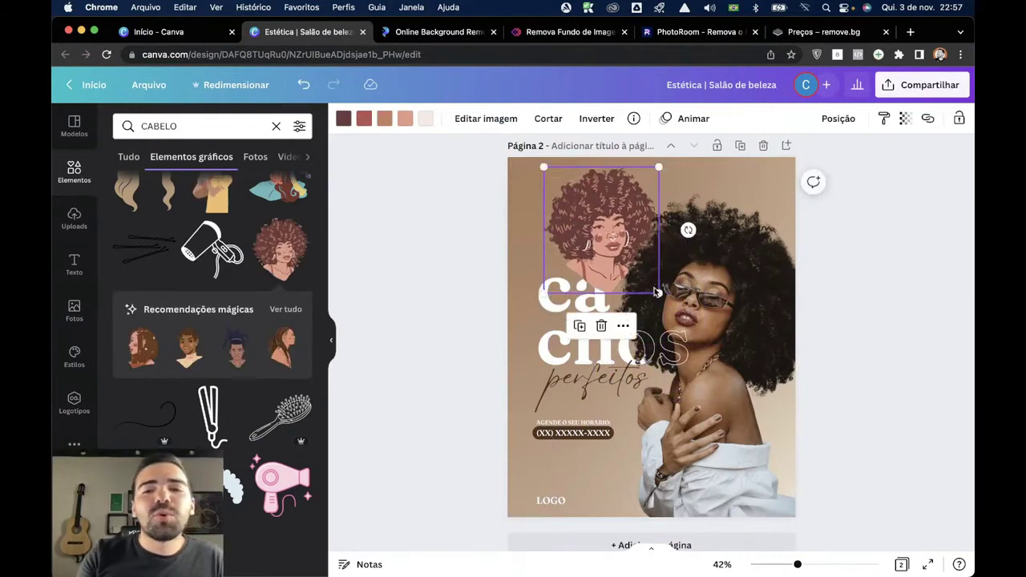
left_click_drag(659, 293, 588, 230)
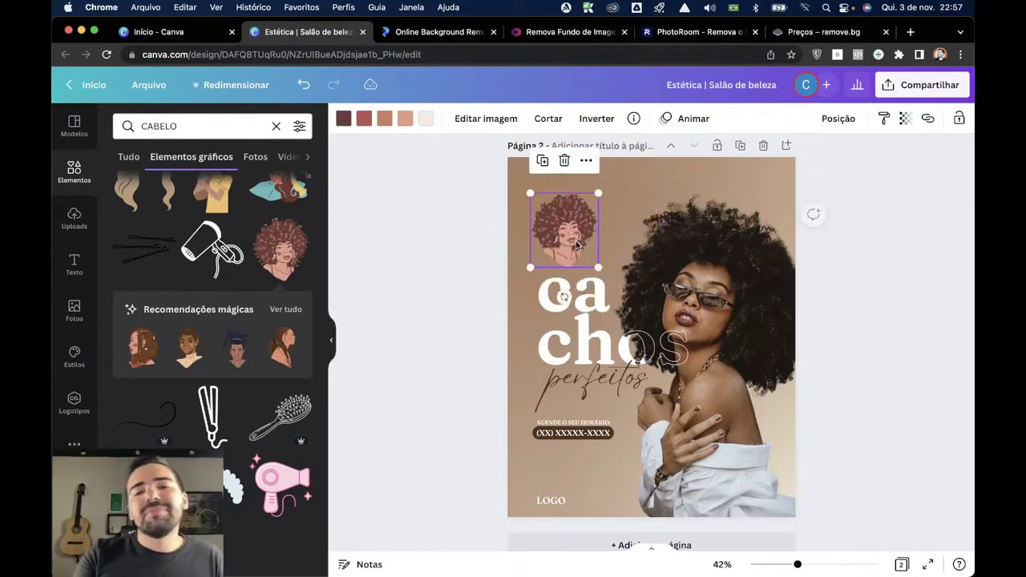
key("Delete")
Look through the remaining hair graphics and search the elements library for "shampoo".
scroll(267, 383, "down", 10)
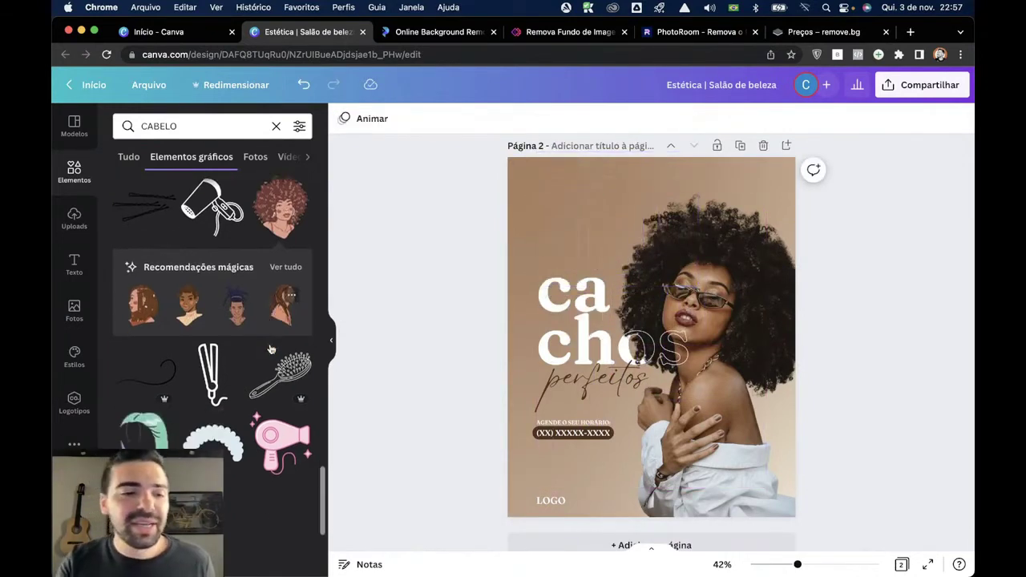
scroll(267, 383, "down", 5)
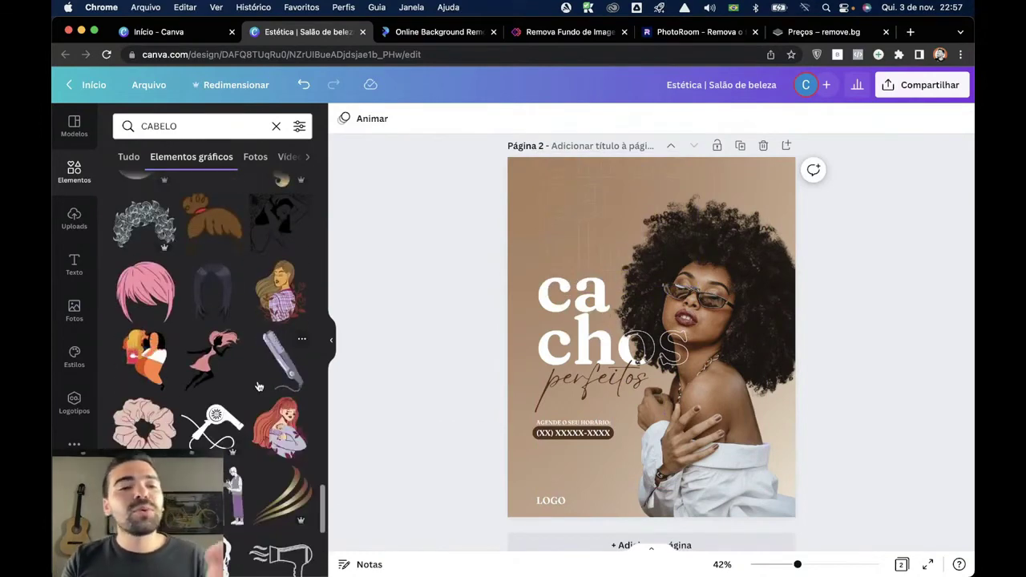
scroll(279, 412, "down", 5)
scroll(278, 412, "down", 5)
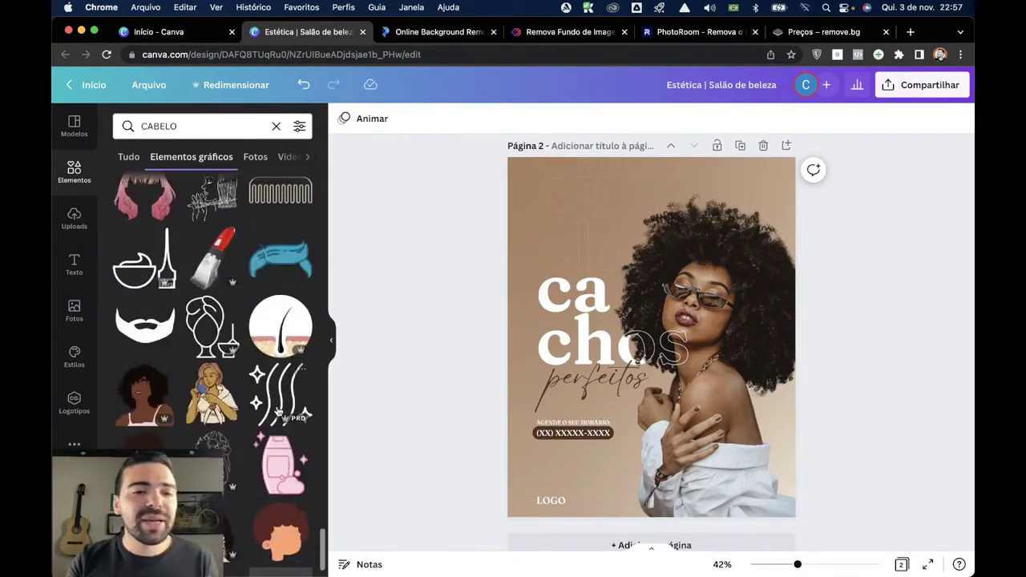
left_click(215, 125)
type("shampoo")
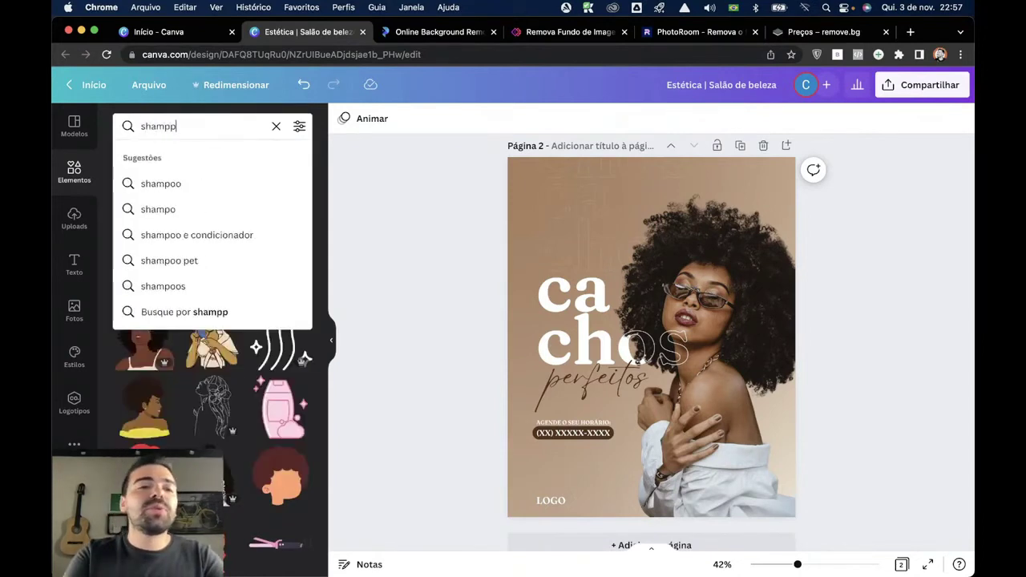
key("BackSpace")
key("BackSpace")
type("poo")
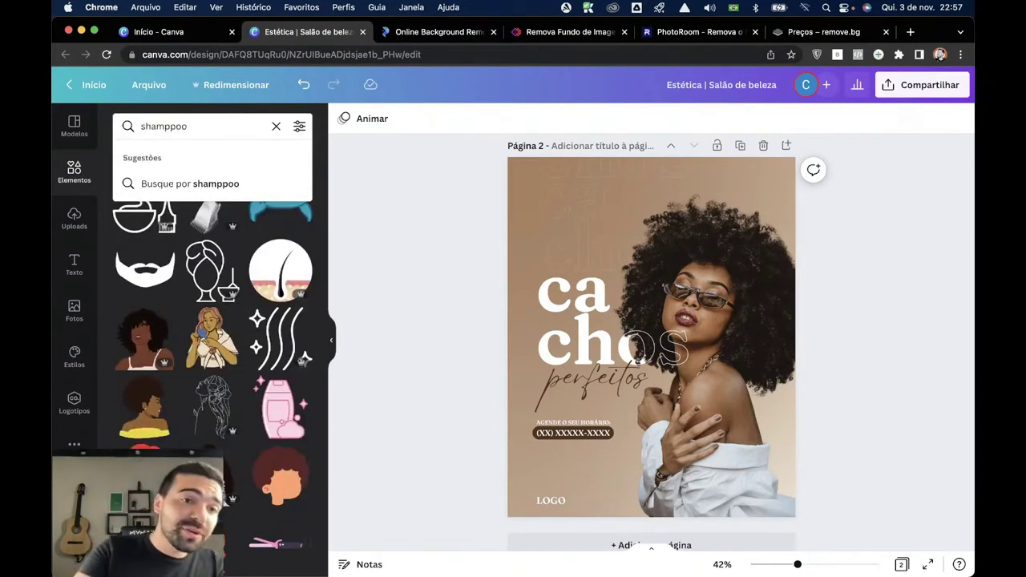
key("BackSpace")
key("BackSpace")
key("BackSpace")
type("oo")
left_click(255, 184)
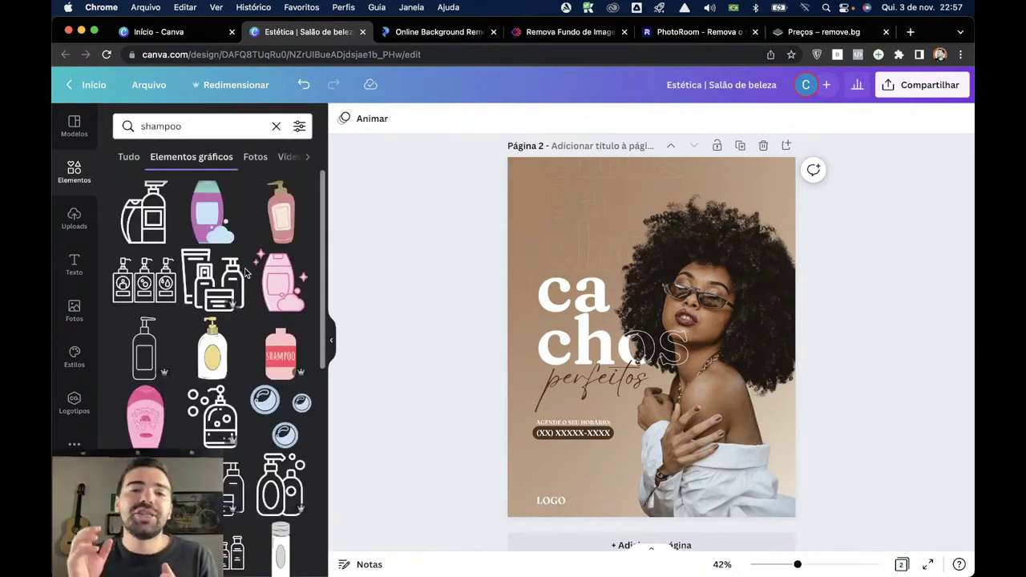
Browse the shampoo graphics, limit the results to Fotos and look through the shampoo photos.
scroll(254, 382, "down", 5)
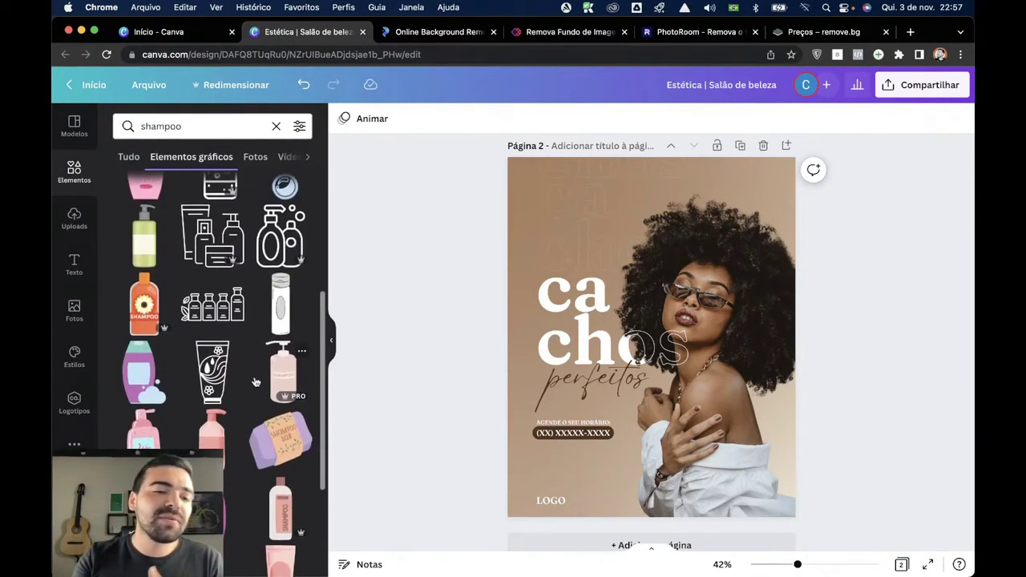
scroll(255, 381, "down", 3)
scroll(261, 397, "up", 4)
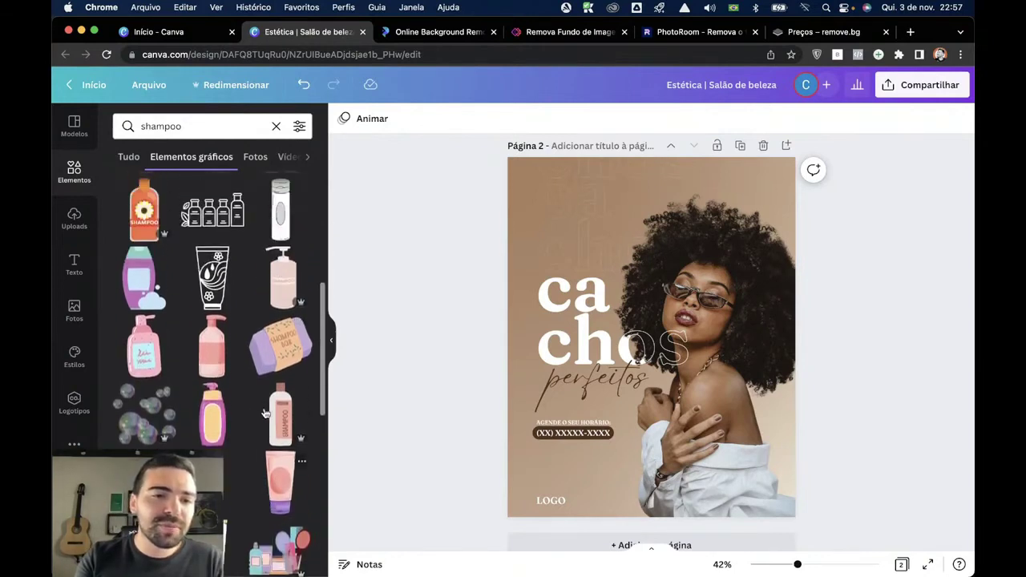
scroll(264, 413, "down", 4)
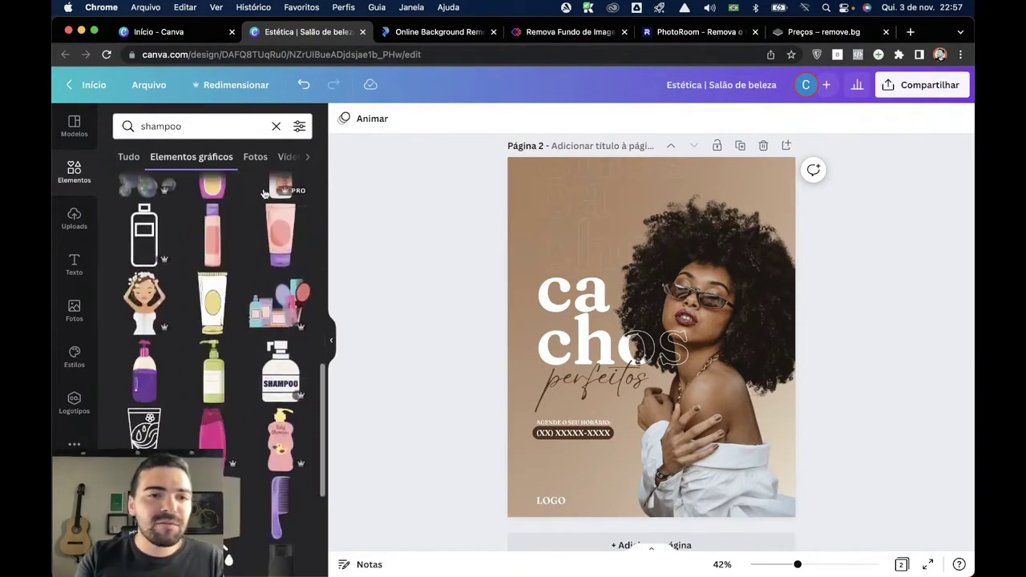
left_click(257, 165)
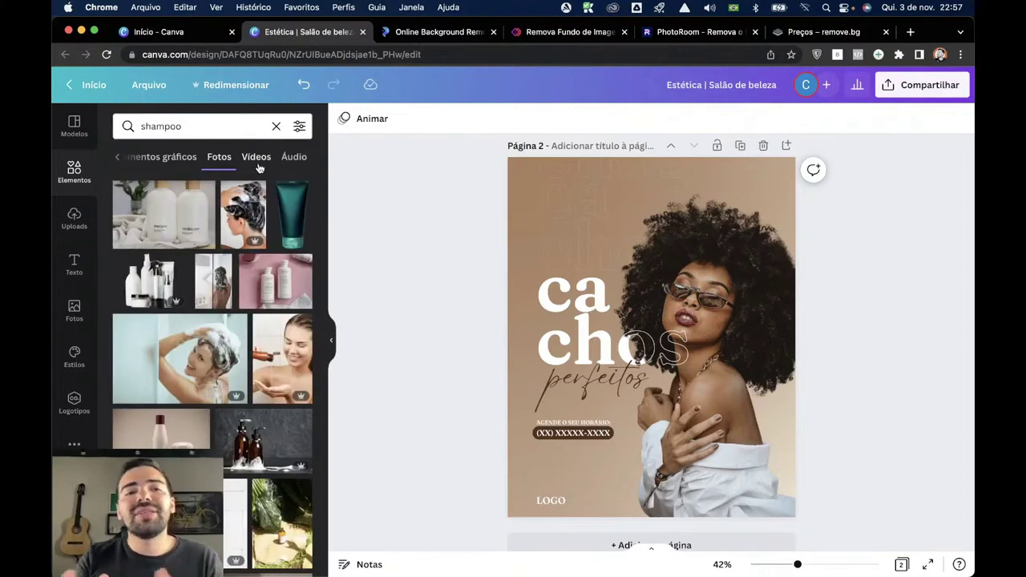
scroll(263, 292, "down", 5)
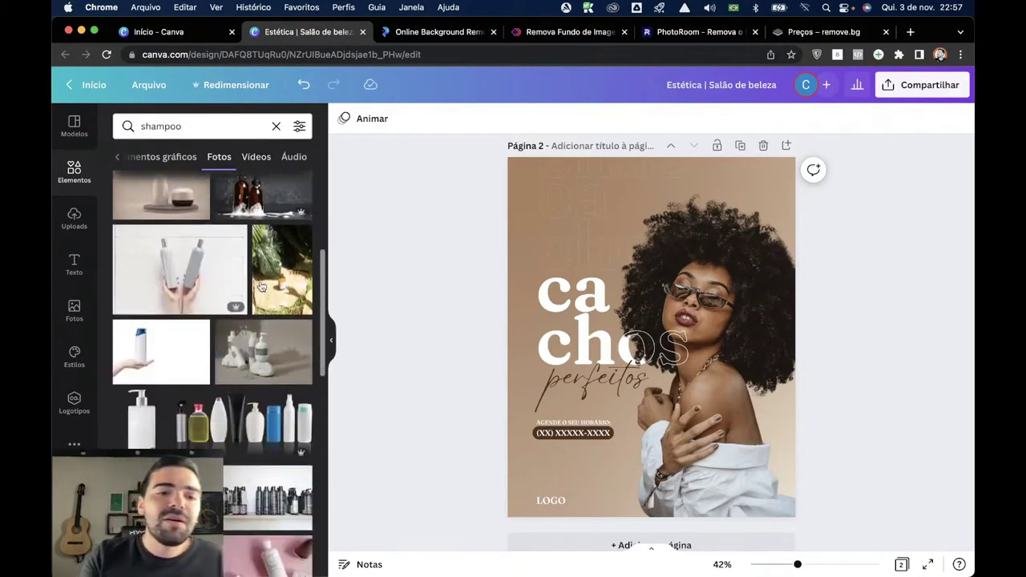
scroll(265, 321, "down", 10)
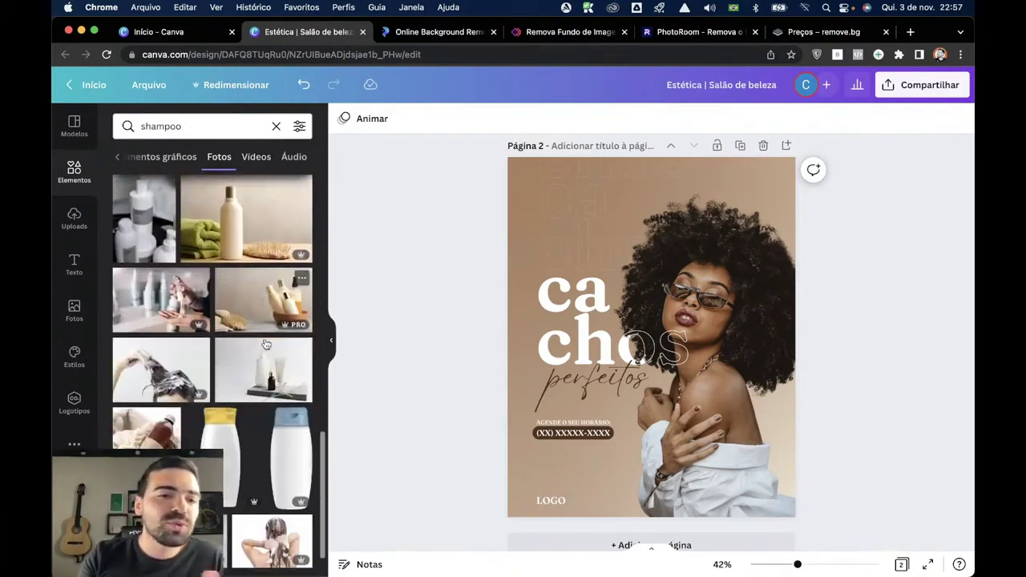
scroll(265, 360, "down", 5)
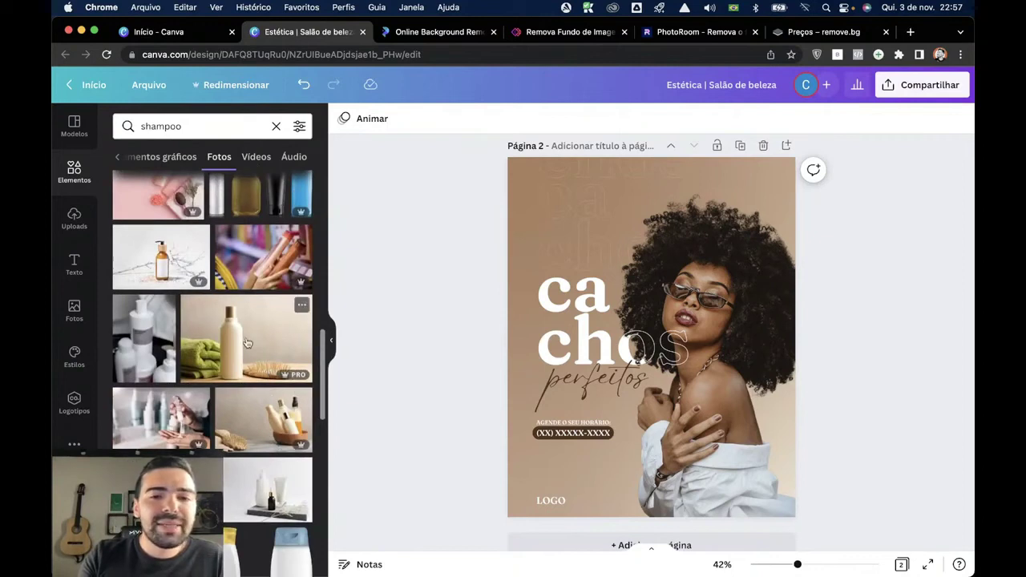
Try the photo of a cream bottle with green towels and a hairbrush over the title and delete it.
left_click(247, 343)
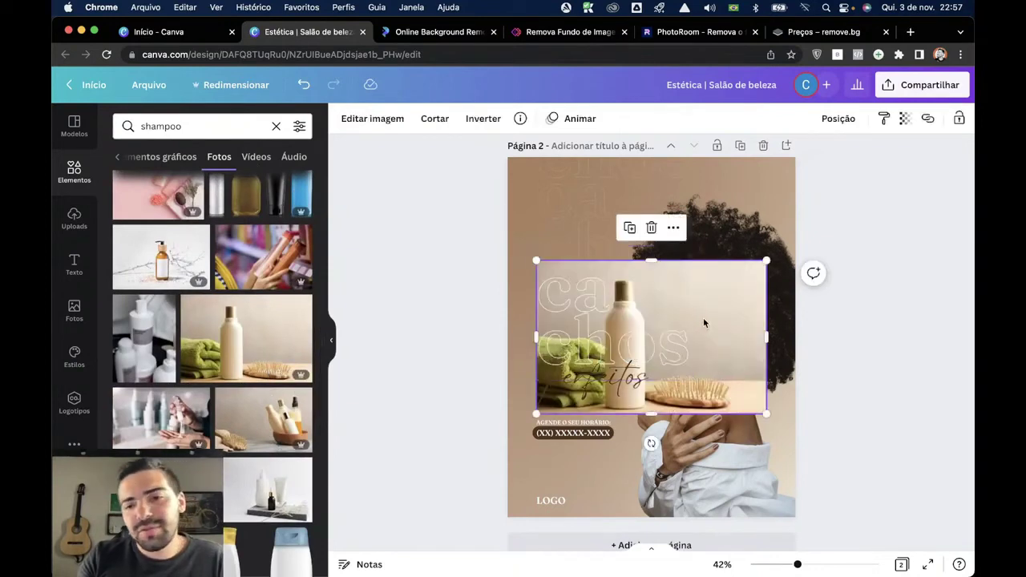
left_click_drag(702, 310, 631, 206)
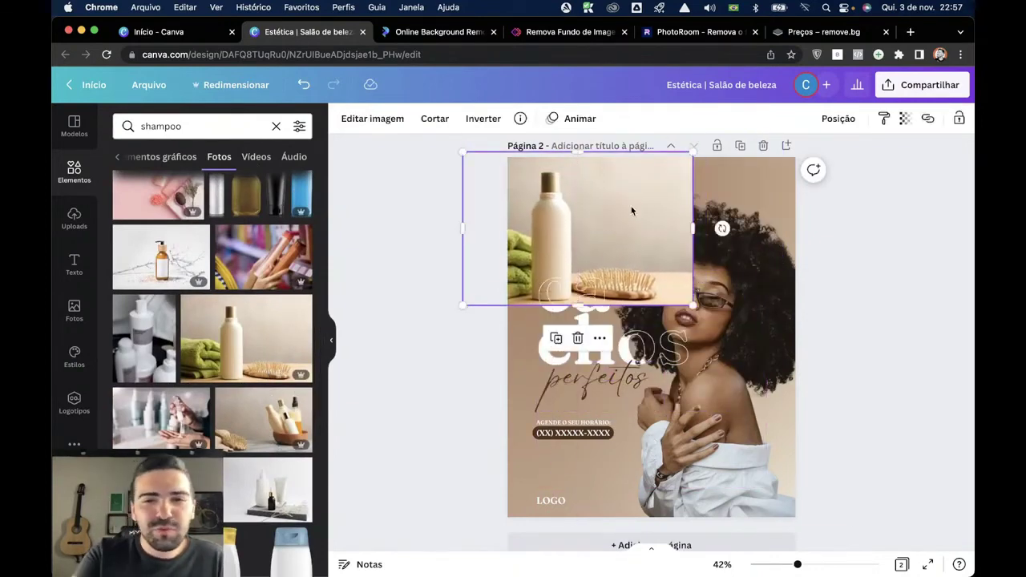
key("Delete")
Try the photo of the white shampoo bottle with a blue cap on the page and delete it.
scroll(203, 377, "down", 5)
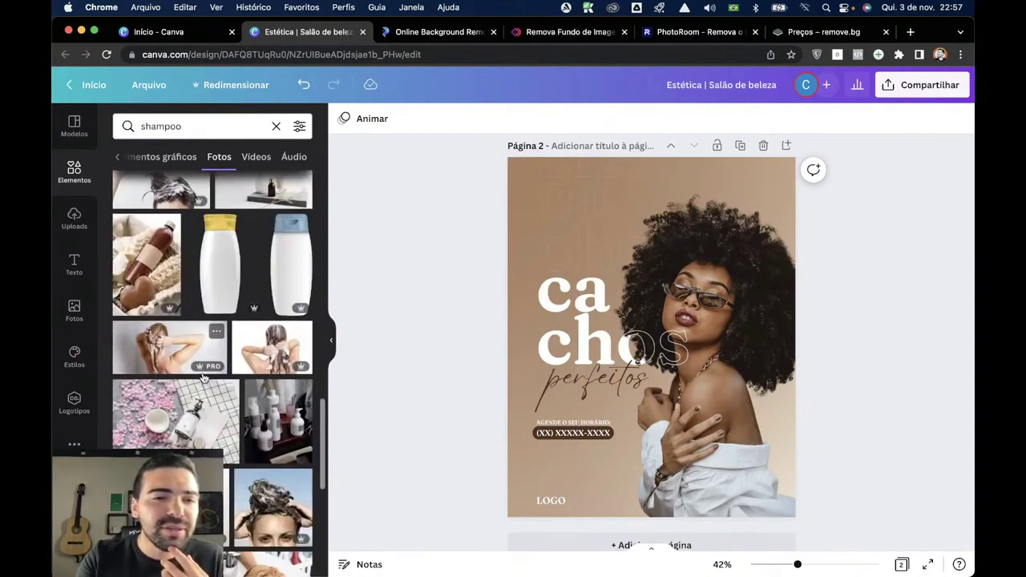
left_click(291, 264)
left_click(671, 254)
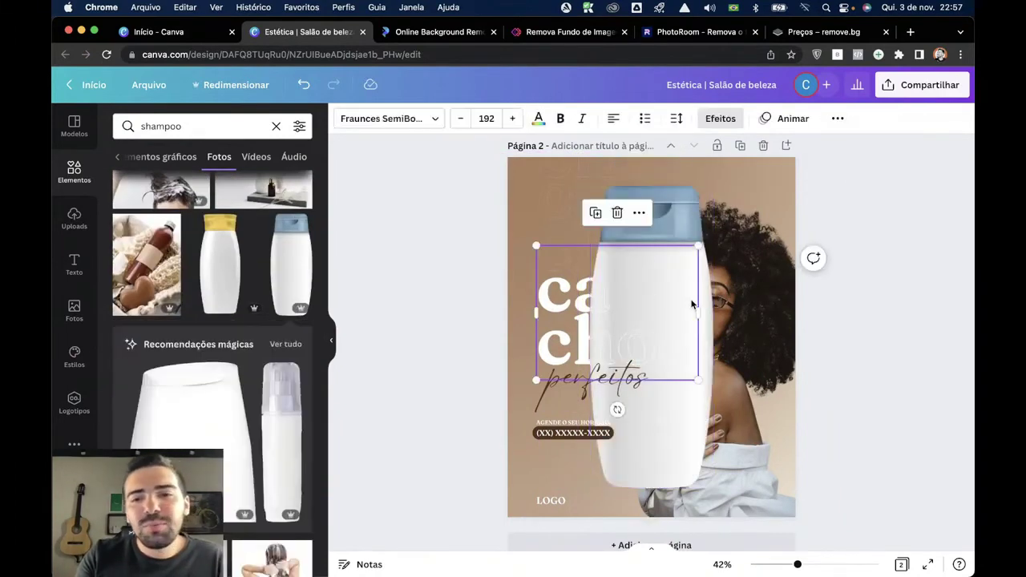
left_click(671, 258)
key("Delete")
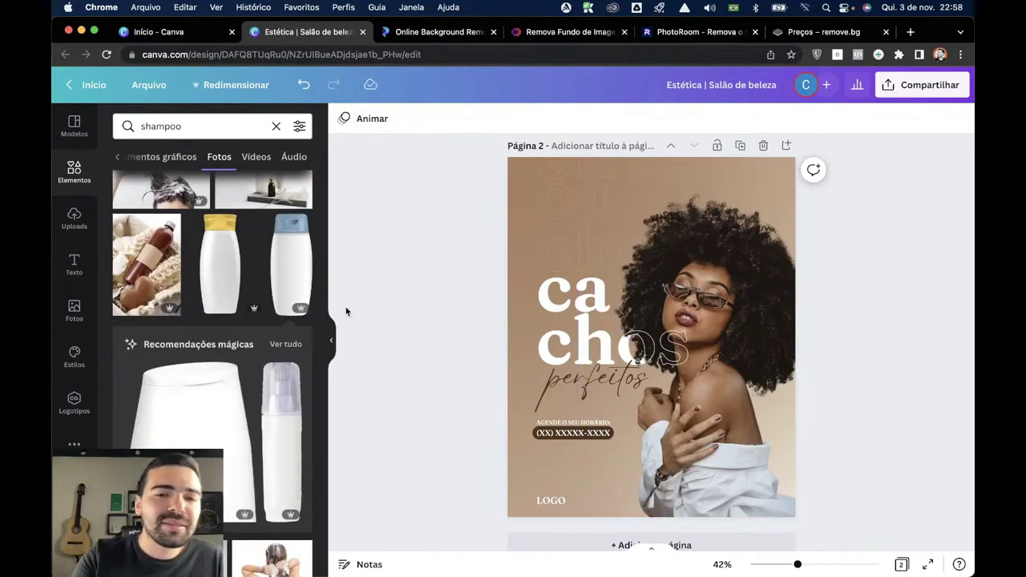
Place the white pump bottle photo with the pink background in the page's upper left corner and crop it to a square around the bottle.
scroll(215, 346, "down", 5)
scroll(215, 346, "down", 10)
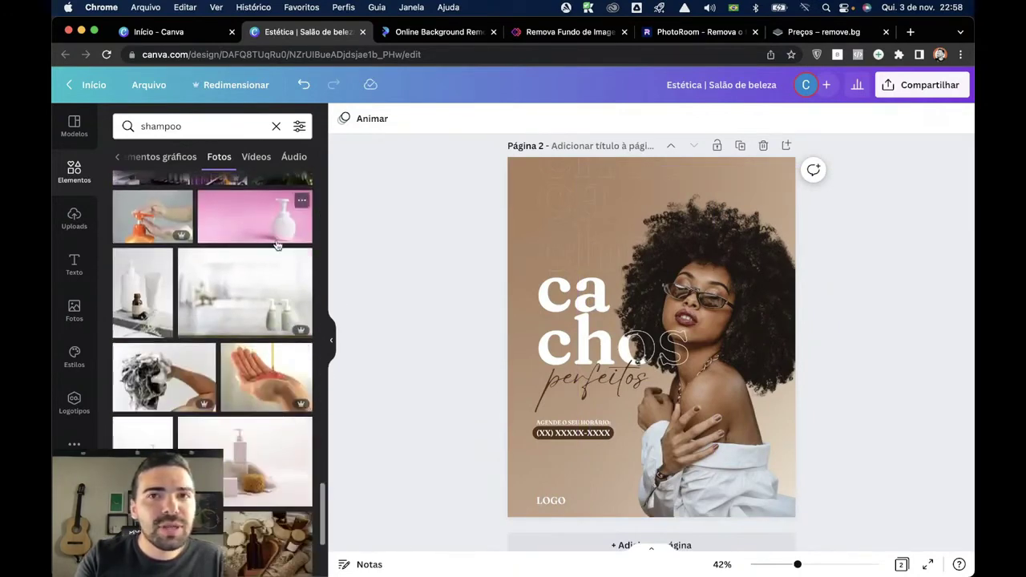
left_click(271, 239)
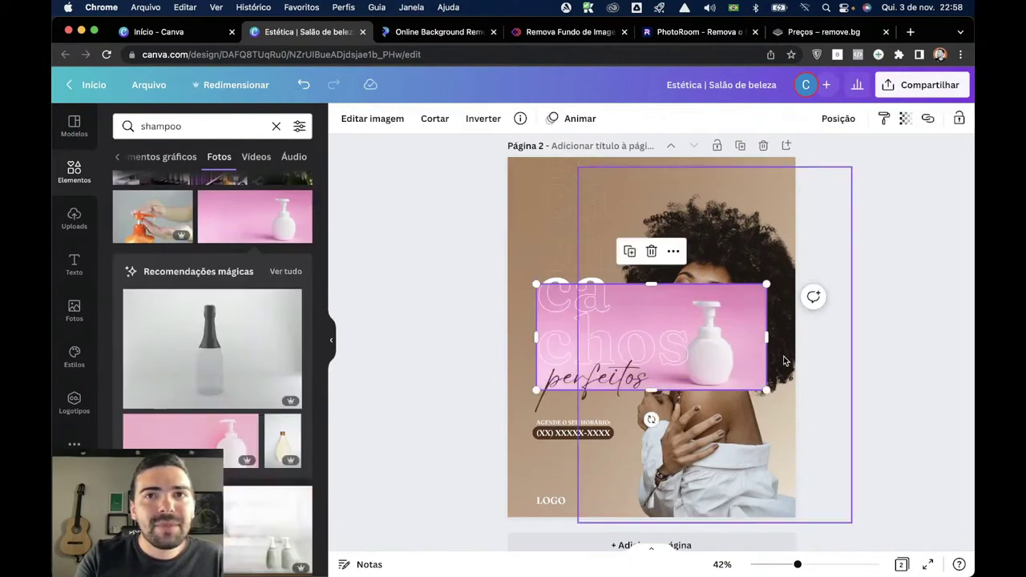
left_click_drag(731, 325, 635, 183)
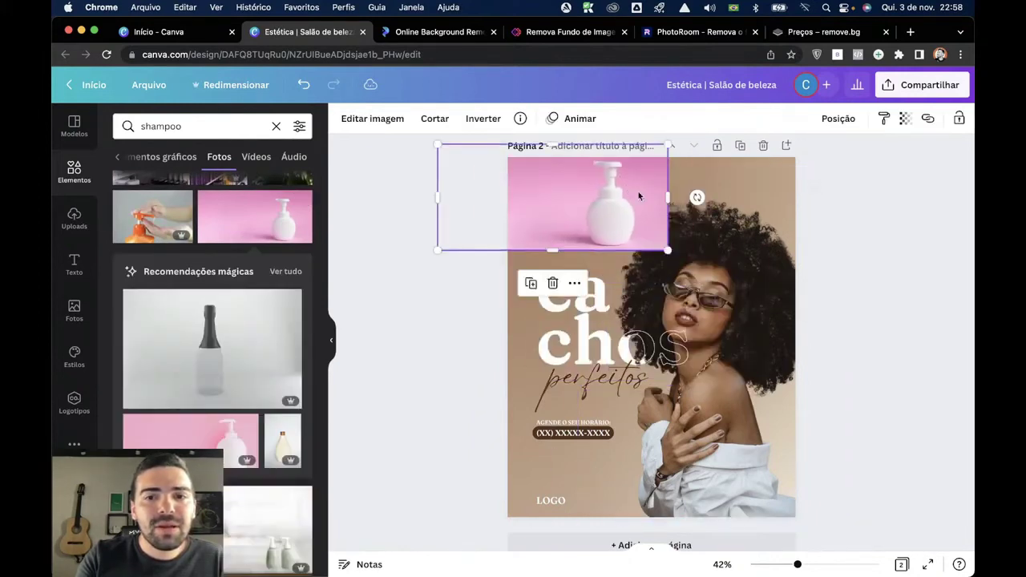
left_click_drag(441, 196, 566, 218)
Apply Removedor de Fundo to the pump bottle photo to remove its pink background.
left_click(371, 119)
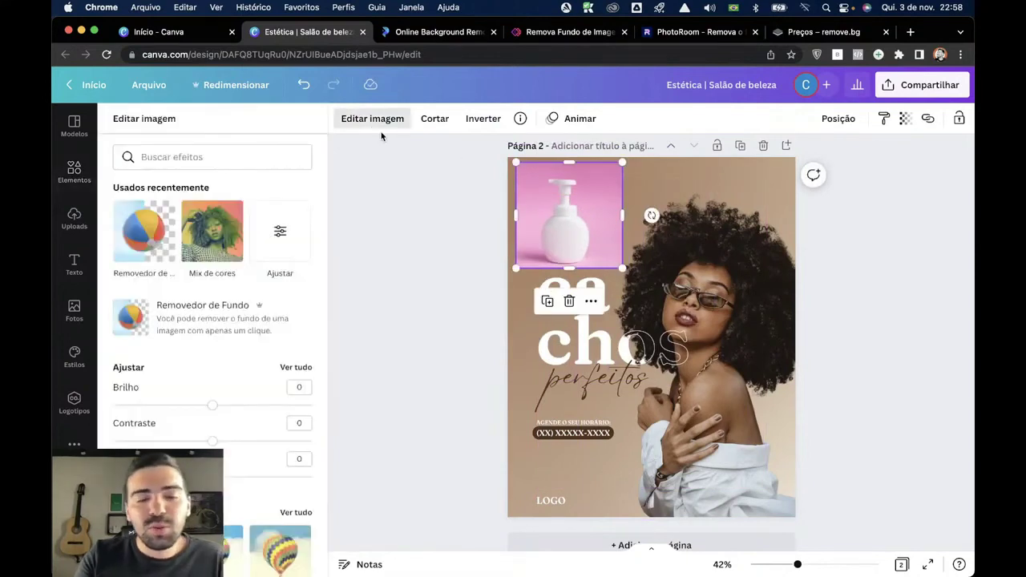
left_click(143, 230)
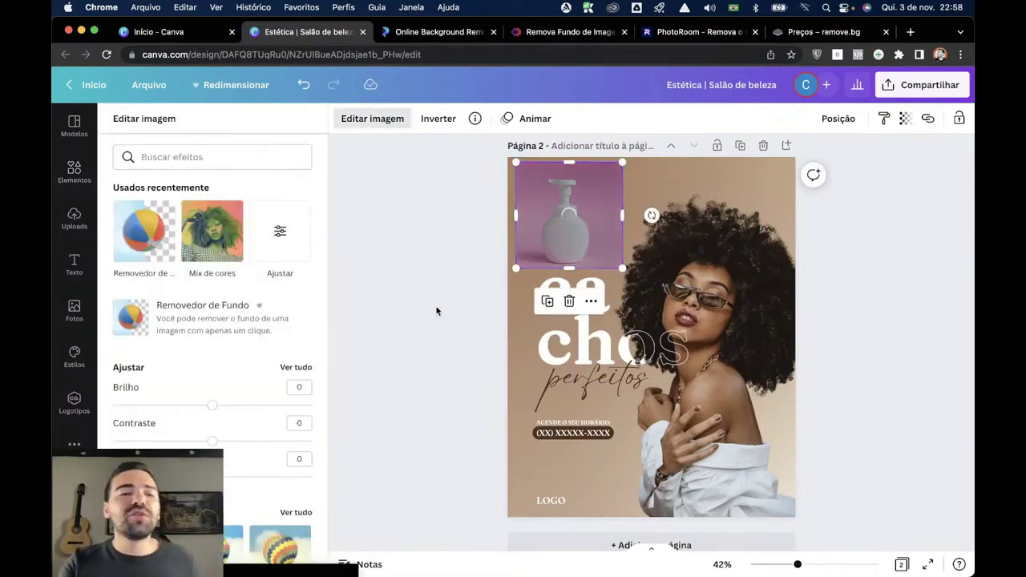
left_click(73, 170)
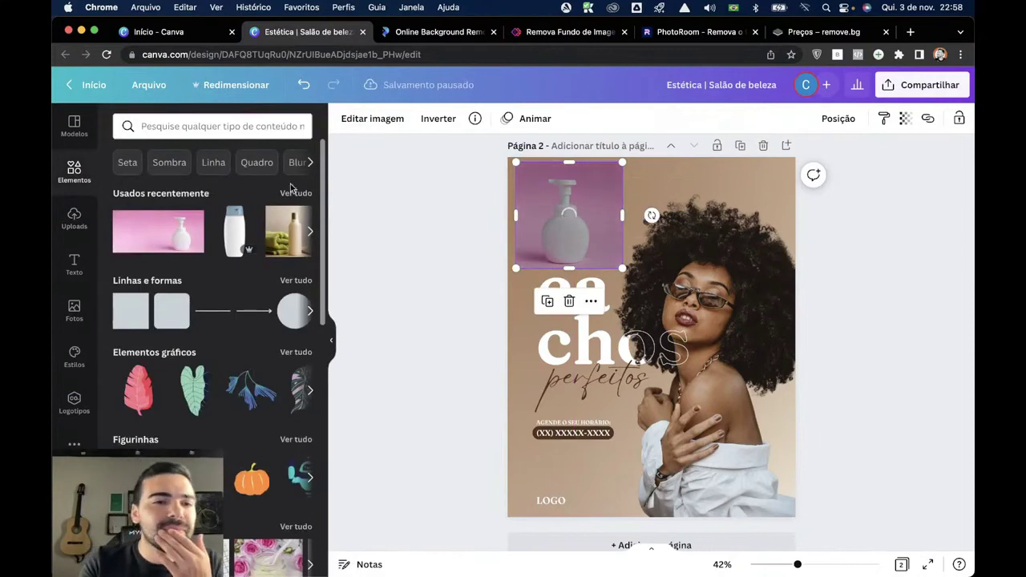
left_click(264, 130)
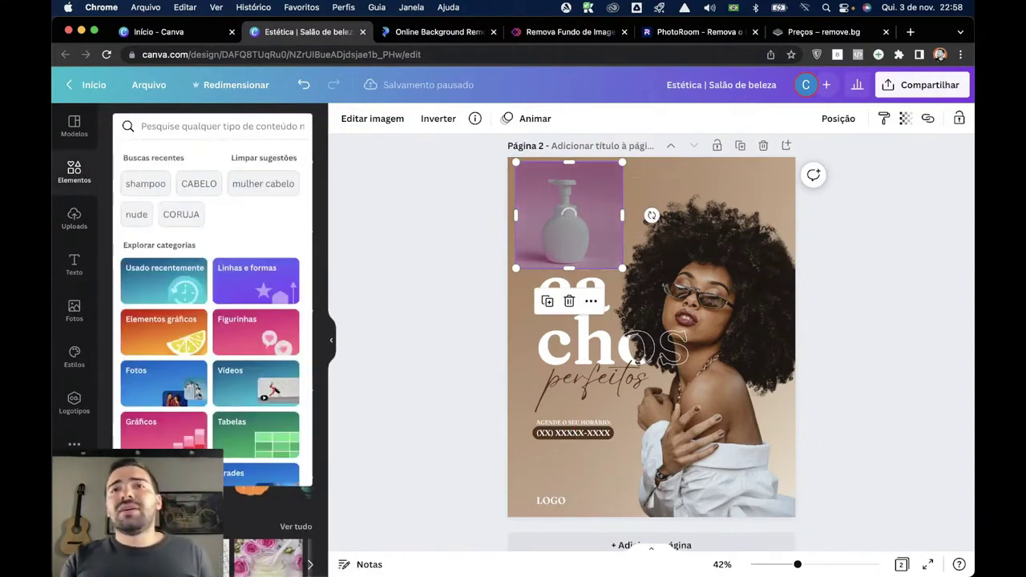
key("super+Tab")
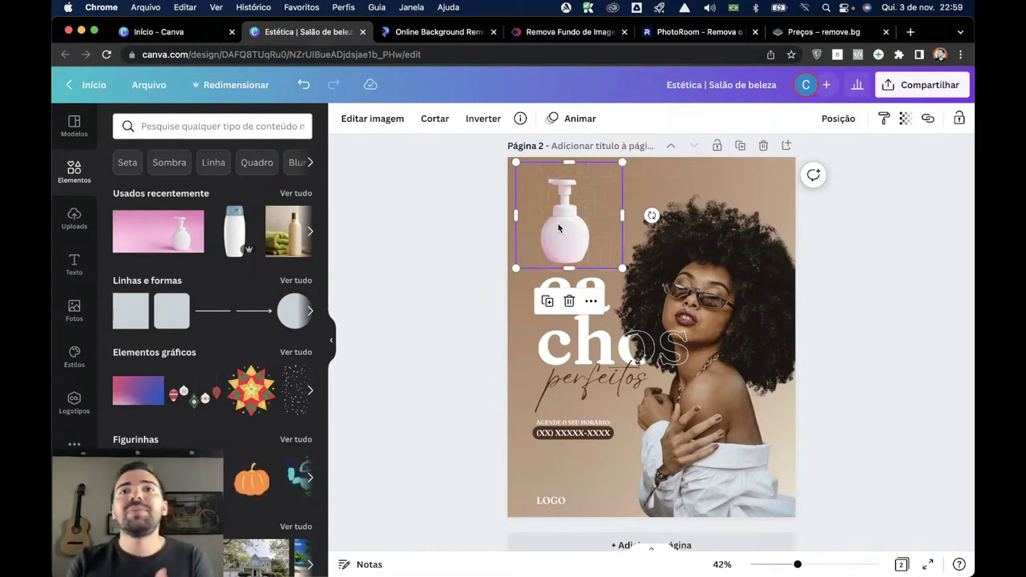
left_click(443, 258)
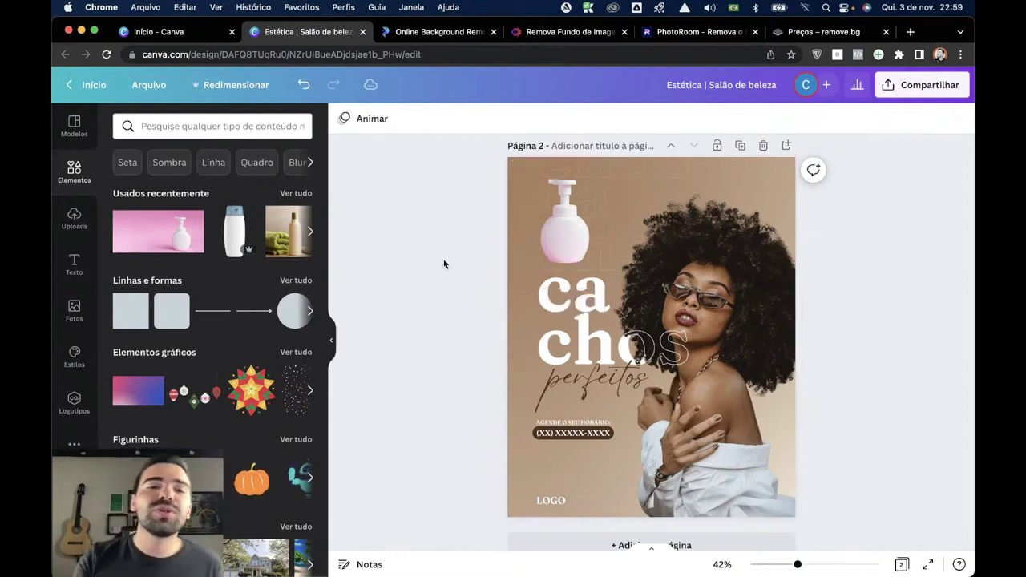
Delete the white pump bottle photo above the title on page 2.
left_click(541, 234)
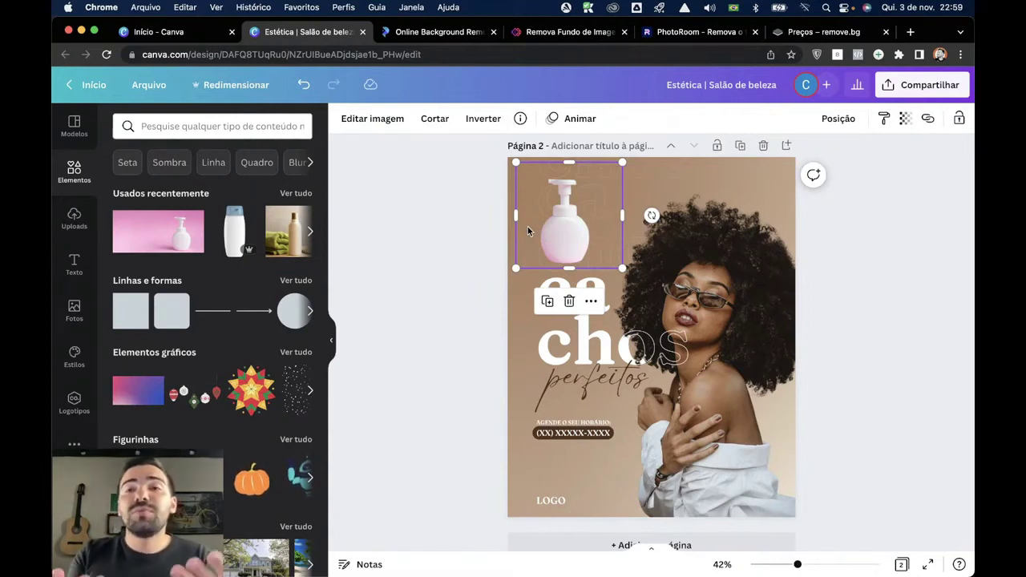
left_click(741, 501)
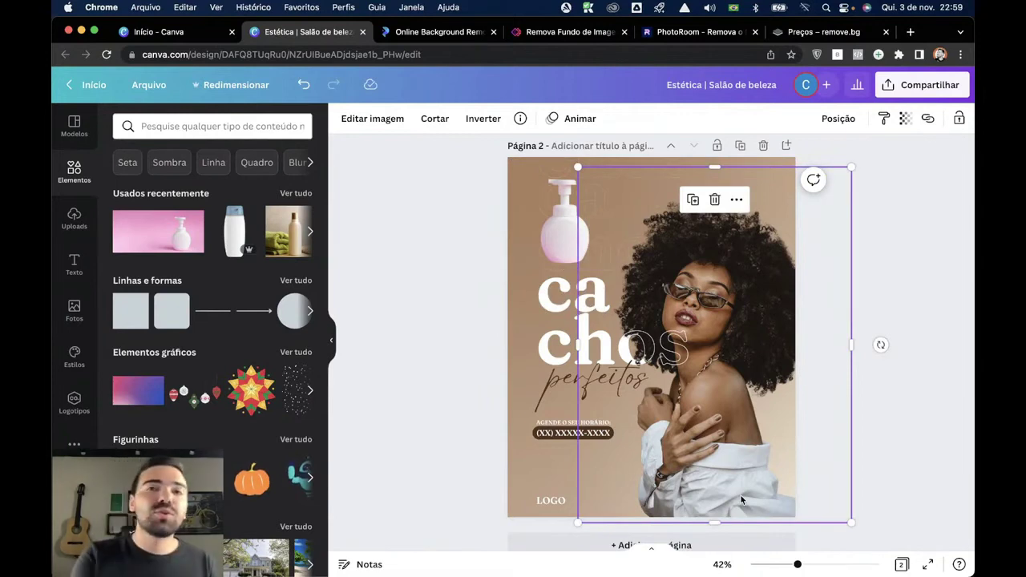
left_click(560, 222)
key("Delete")
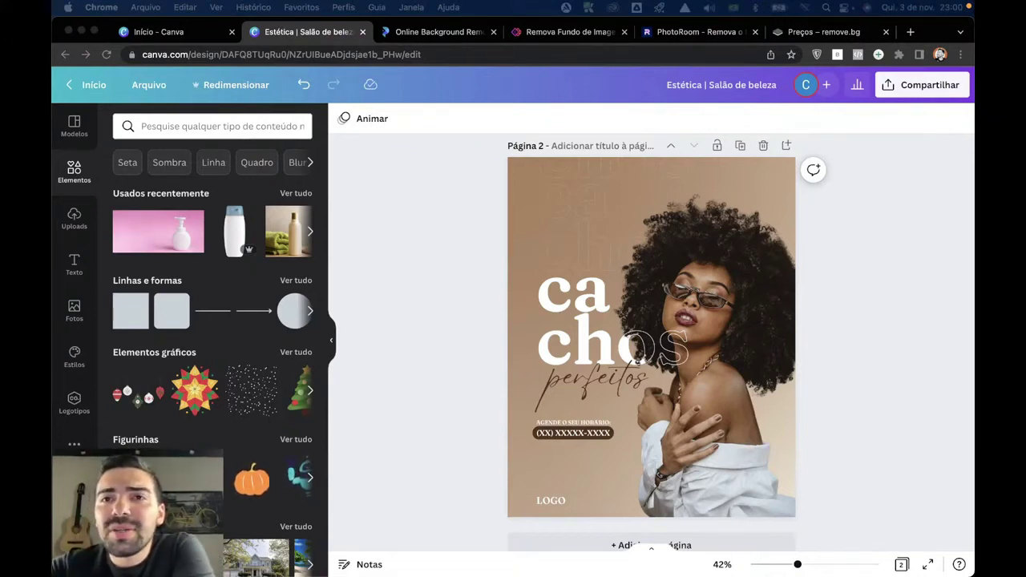
Examine the title, the "AGENDE O SEU HORÁRIO:" line and the phone number placeholder on page 2.
left_click(594, 336)
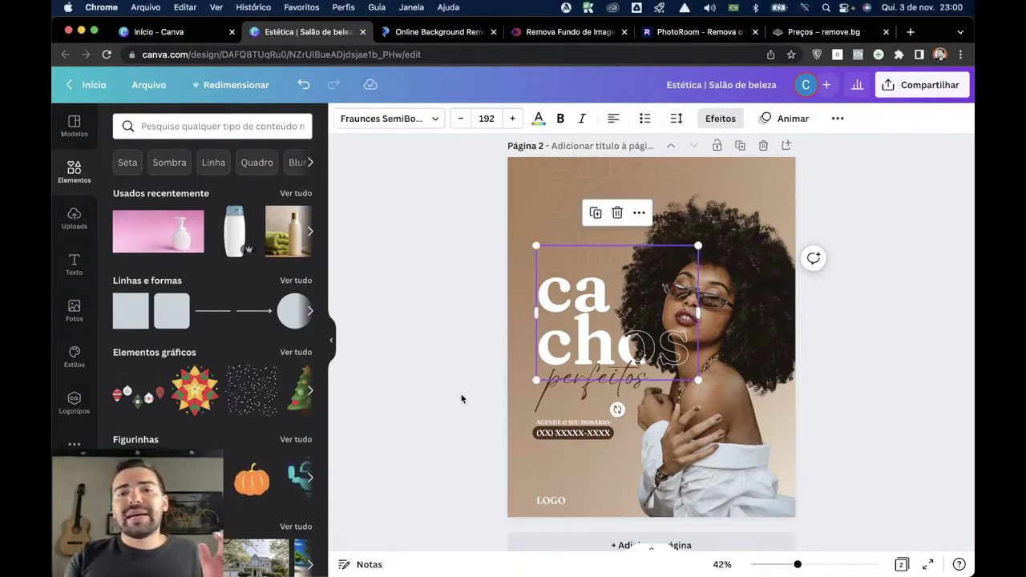
left_click(566, 438)
left_click(559, 435)
double_click(559, 435)
scroll(559, 435, "up", 3)
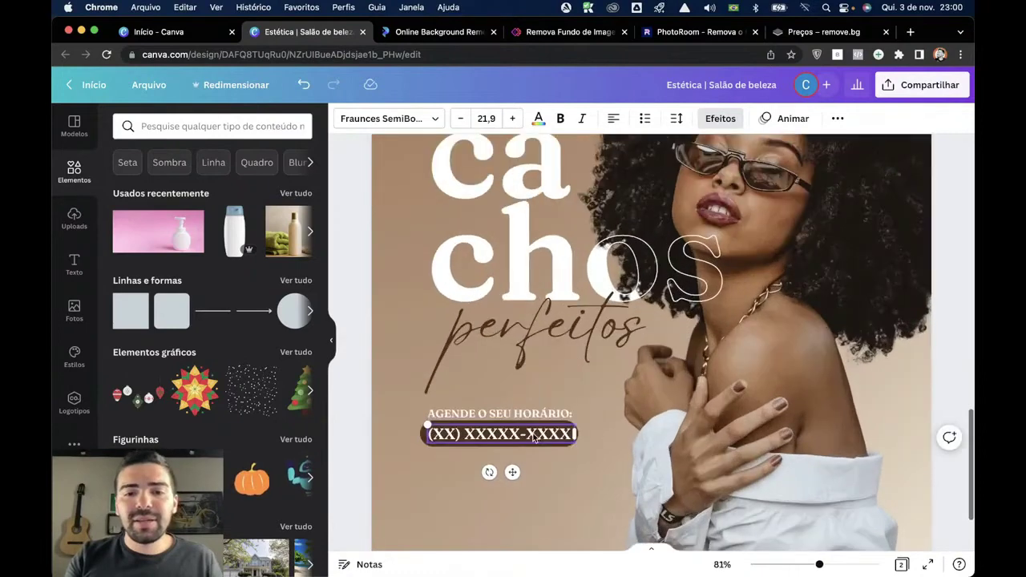
left_click(484, 413)
left_click(484, 412)
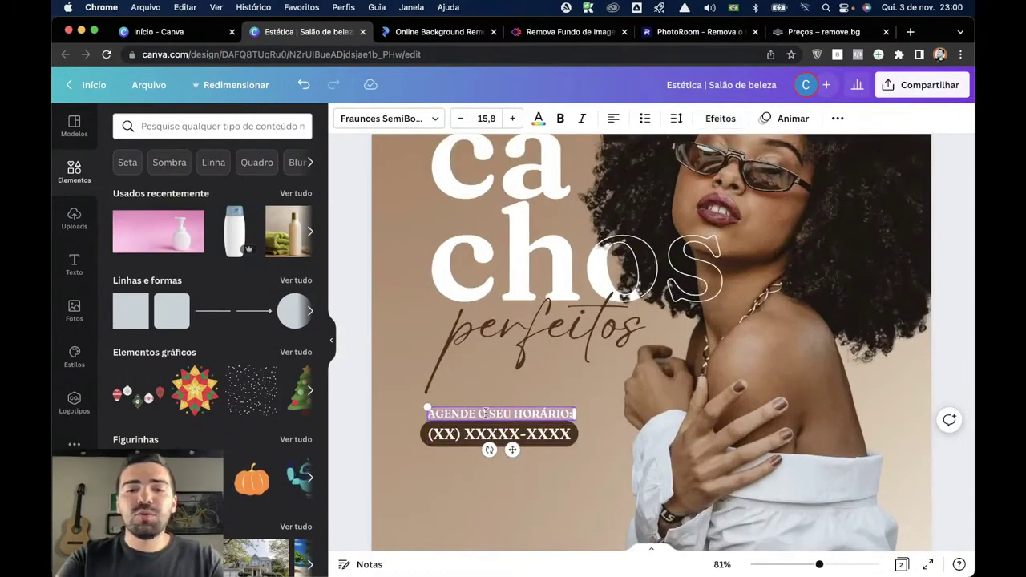
scroll(484, 412, "down", 5)
left_click(423, 365)
scroll(438, 350, "up", 3)
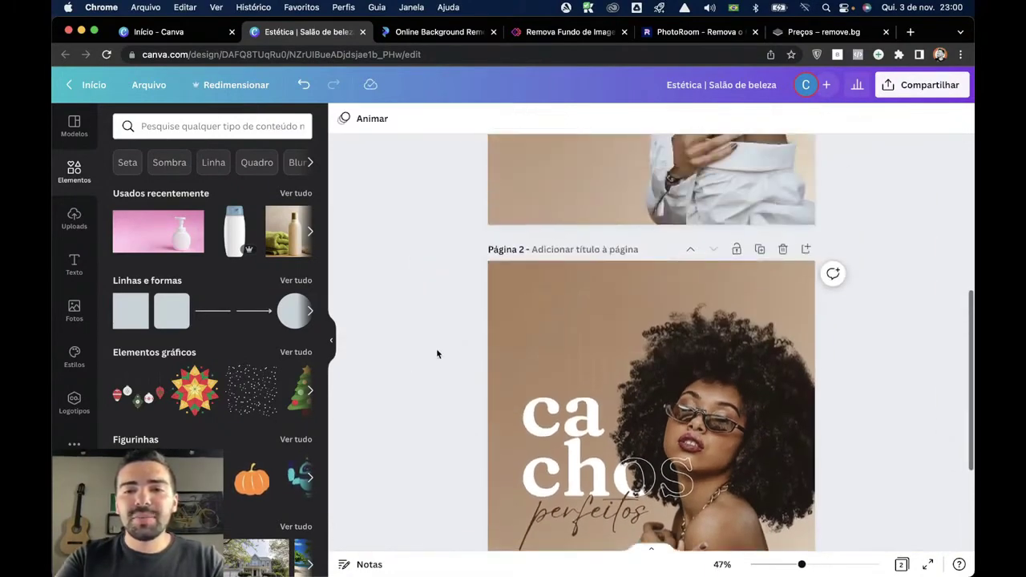
Duplicate page 2 and replace the phone number placeholder on the copy with "LEIA A LEGENDA".
left_click(761, 250)
scroll(606, 380, "down", 2)
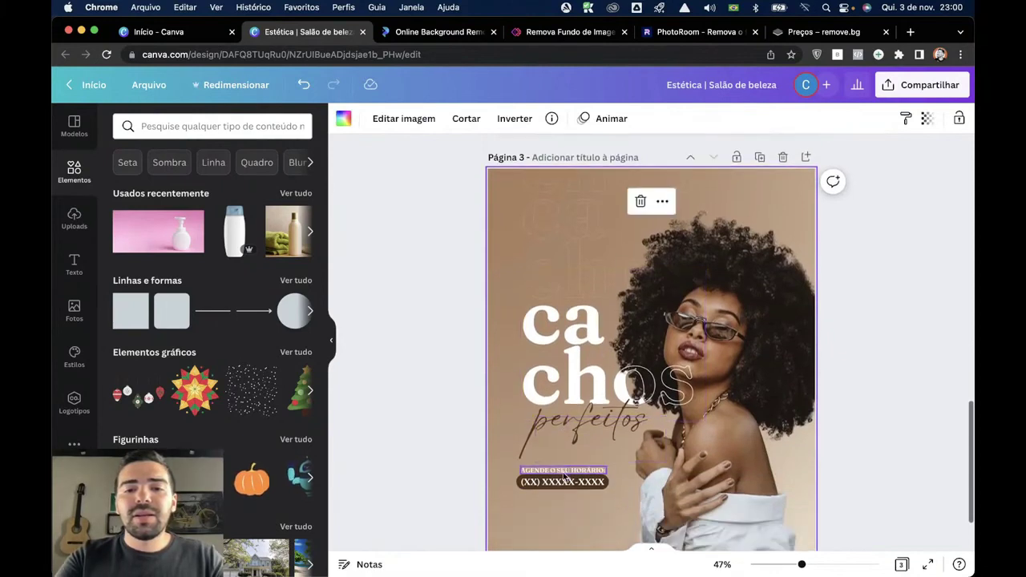
left_click(564, 477)
left_click(555, 473)
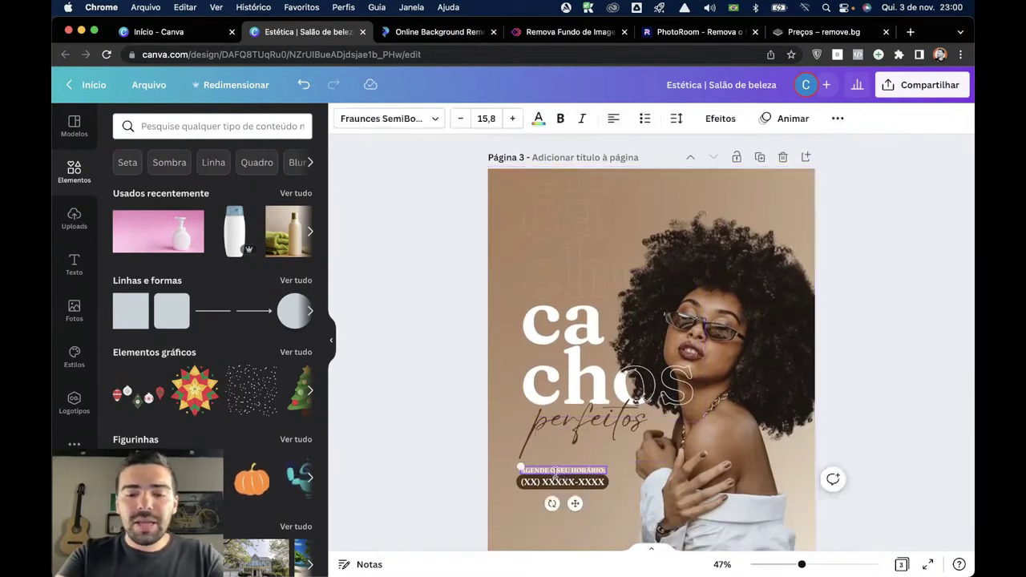
left_click(561, 482)
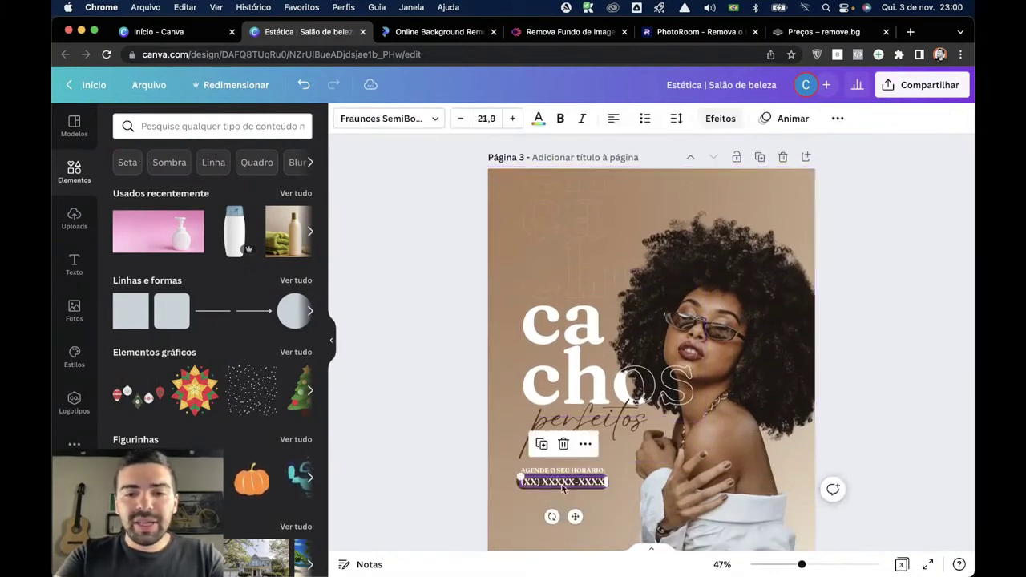
left_click(561, 483)
type("tel")
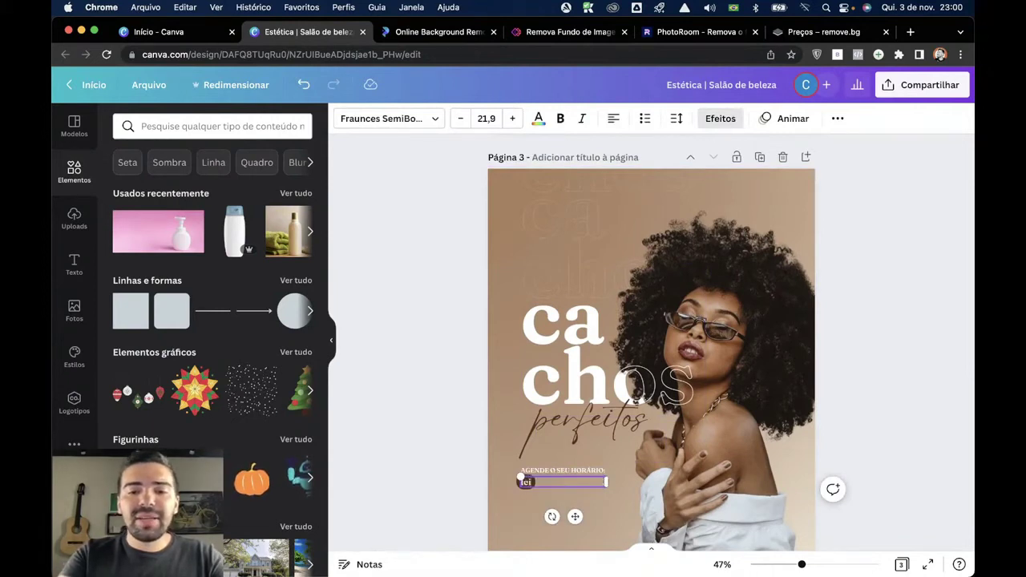
type("IA A LE")
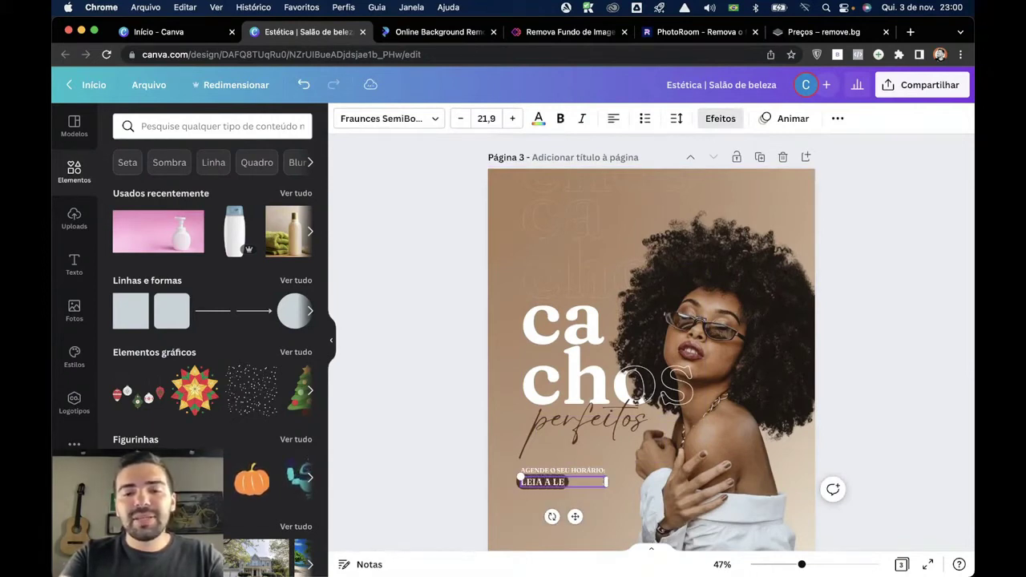
type("GEND")
left_click(438, 481)
scroll(437, 481, "down", 2)
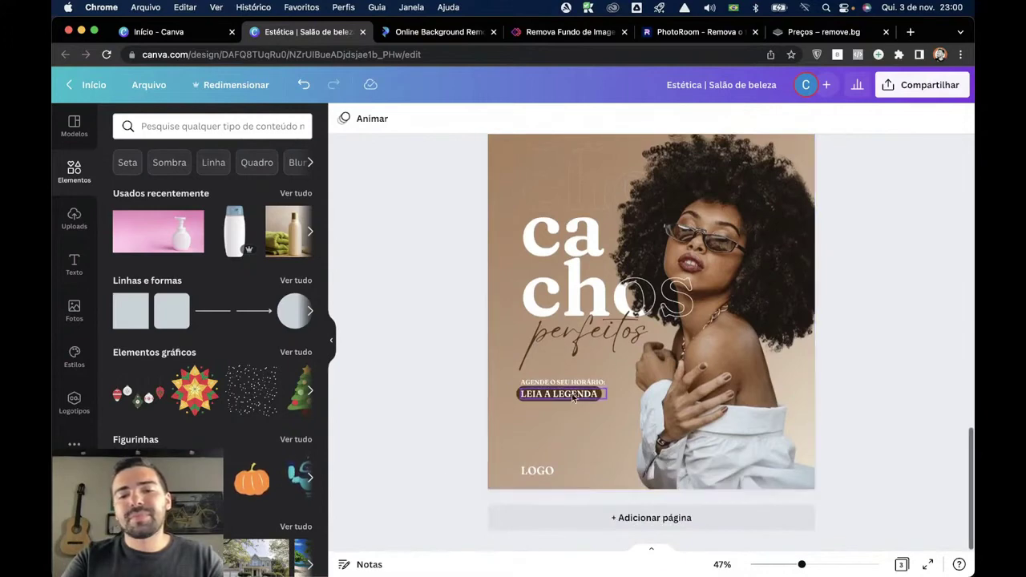
Delete the "AGENDE O SEU HORÁRIO:" line above the "LEIA A LEGENDA" label on page 3.
left_click(541, 382)
key("Delete")
left_click(537, 392)
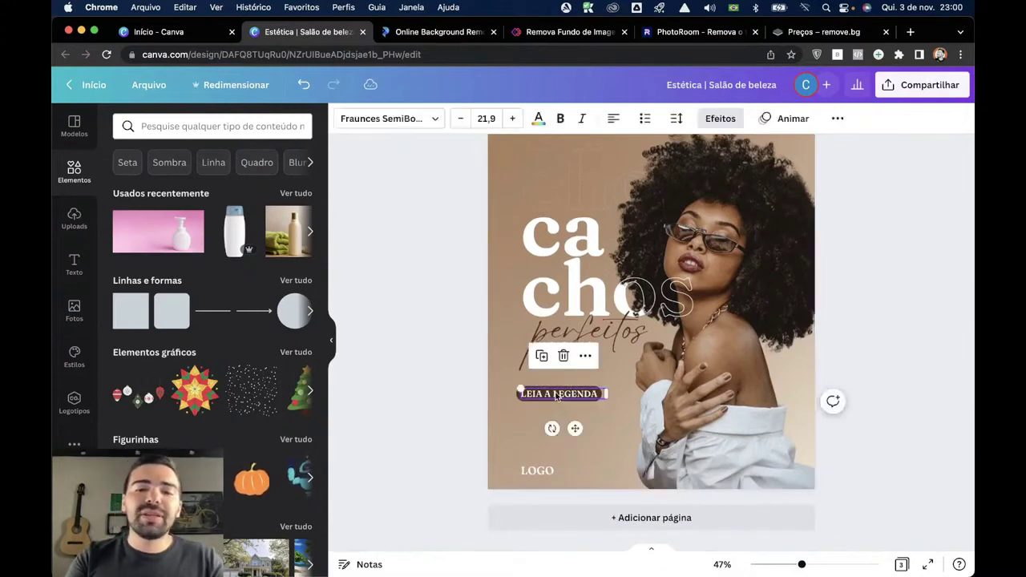
scroll(535, 397, "up", 3)
left_click(385, 382)
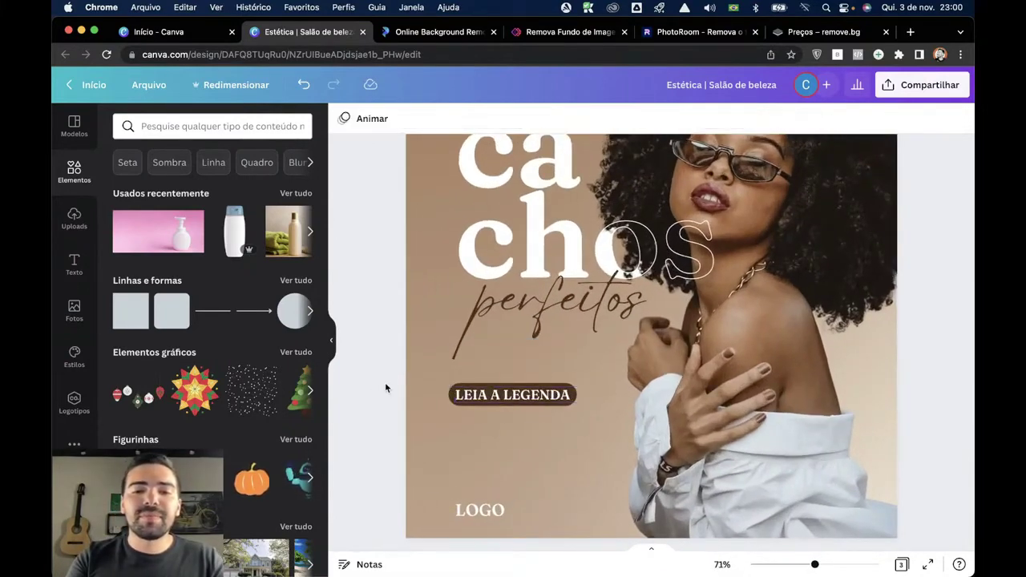
Compare the contact area beneath the title on page 3 with the one on page 2.
scroll(385, 382, "down", 3)
scroll(384, 382, "down", 1)
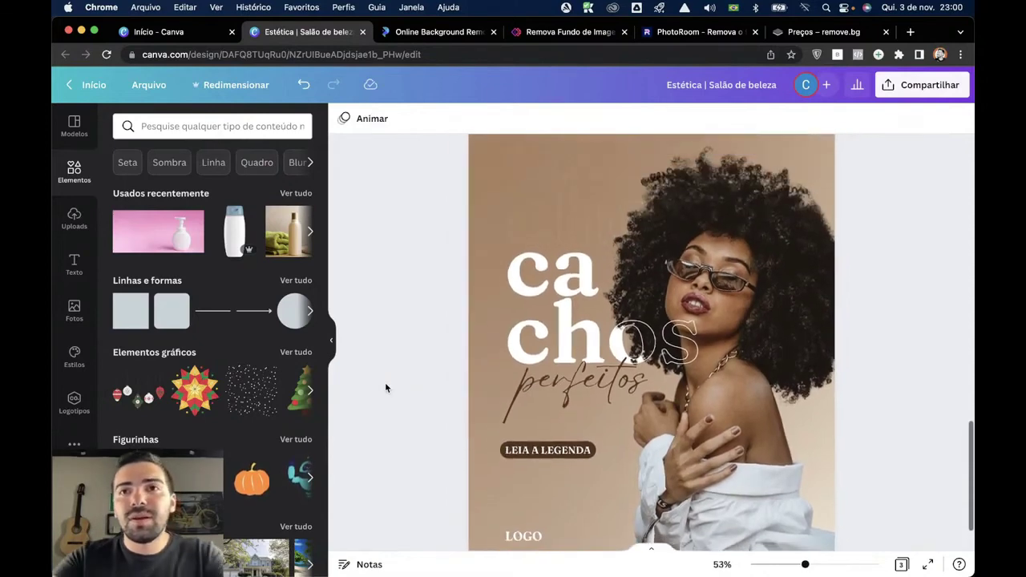
scroll(385, 382, "up", 5)
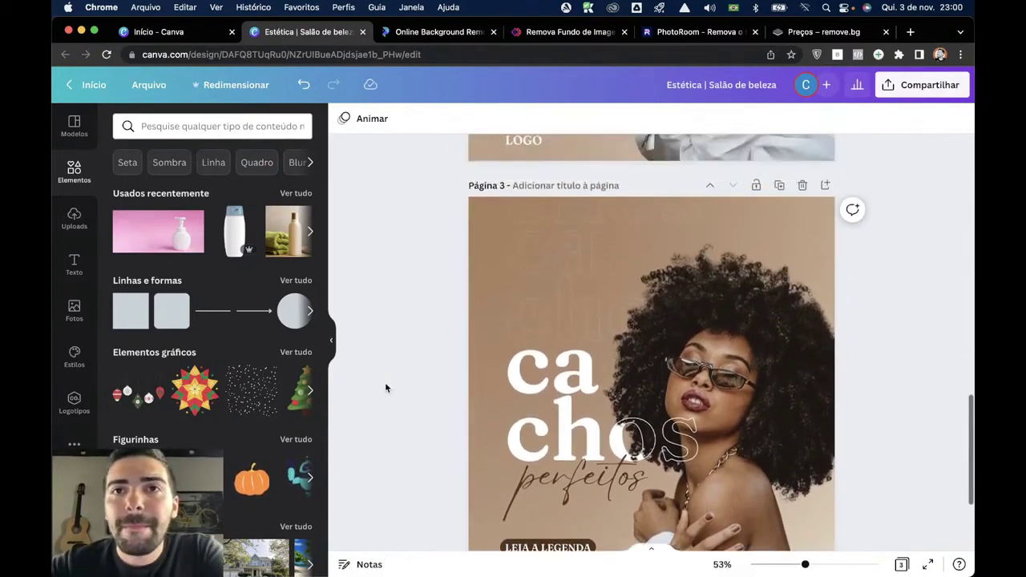
scroll(385, 382, "down", 2)
scroll(385, 388, "up", 5)
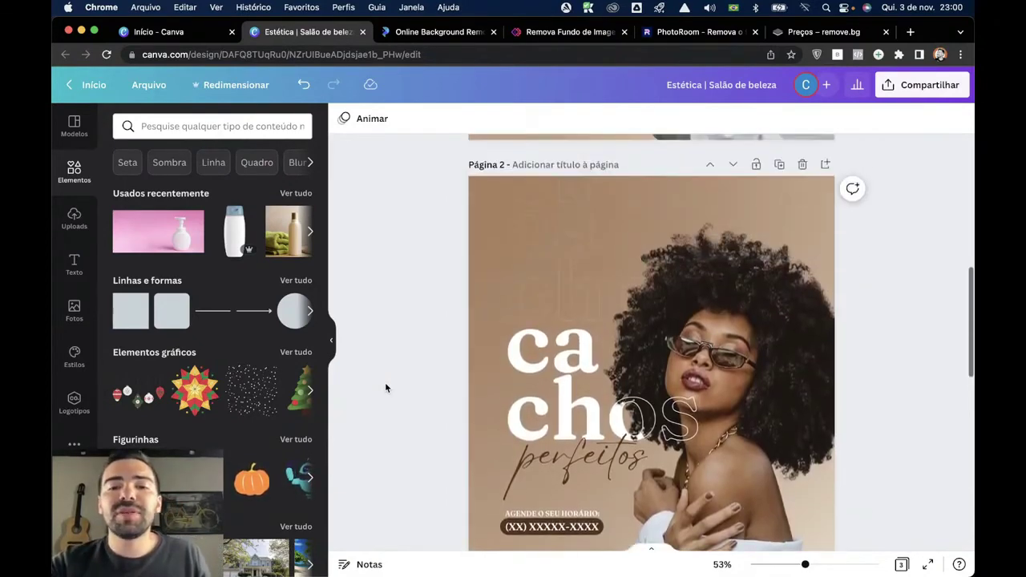
scroll(385, 388, "down", 3)
scroll(386, 388, "down", 5)
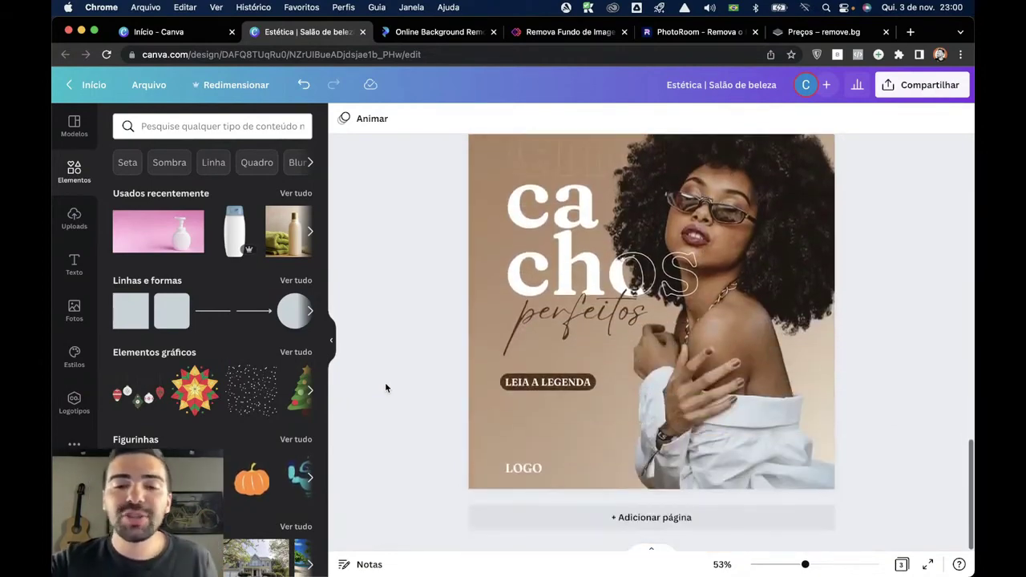
scroll(385, 388, "up", 5)
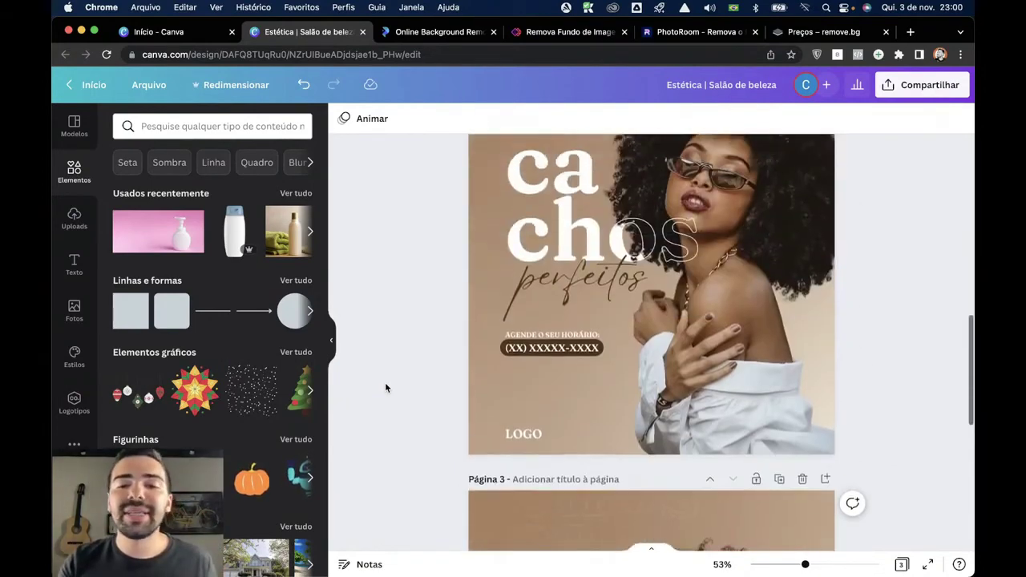
scroll(385, 388, "down", 4)
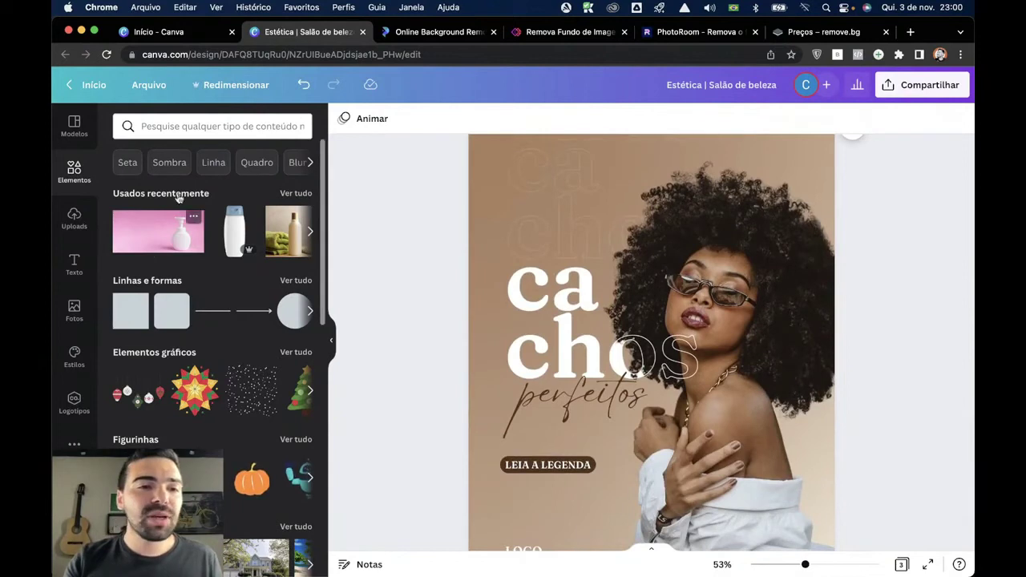
Search the elements for "CACHOS" and browse the graphic and photo results.
left_click(221, 127)
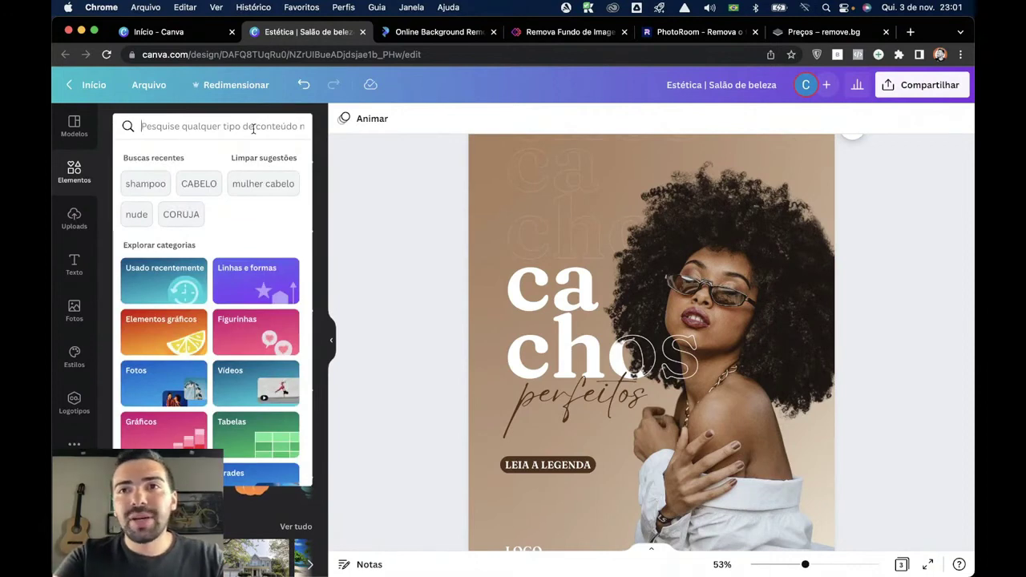
type("CACHOS")
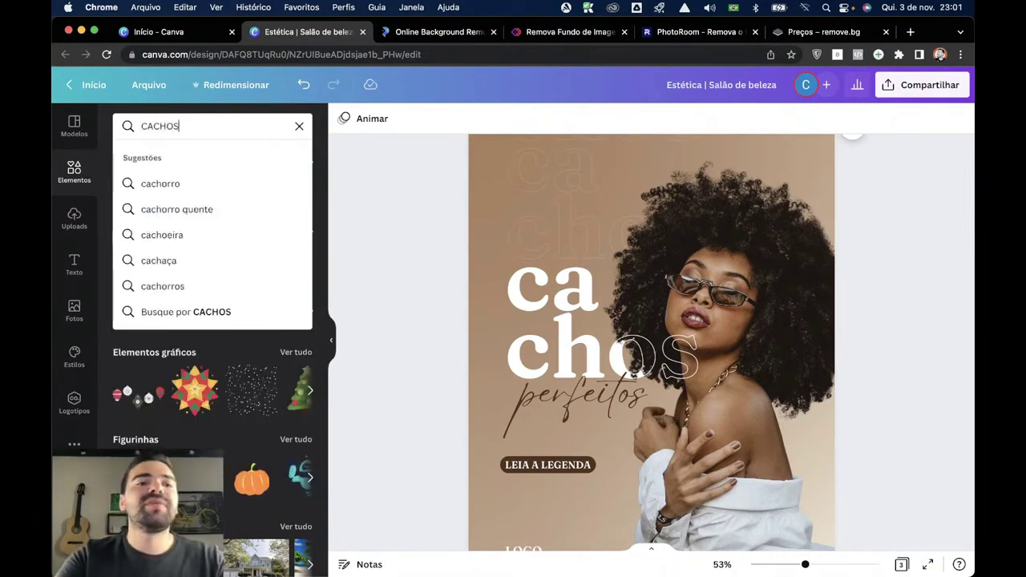
key("Return")
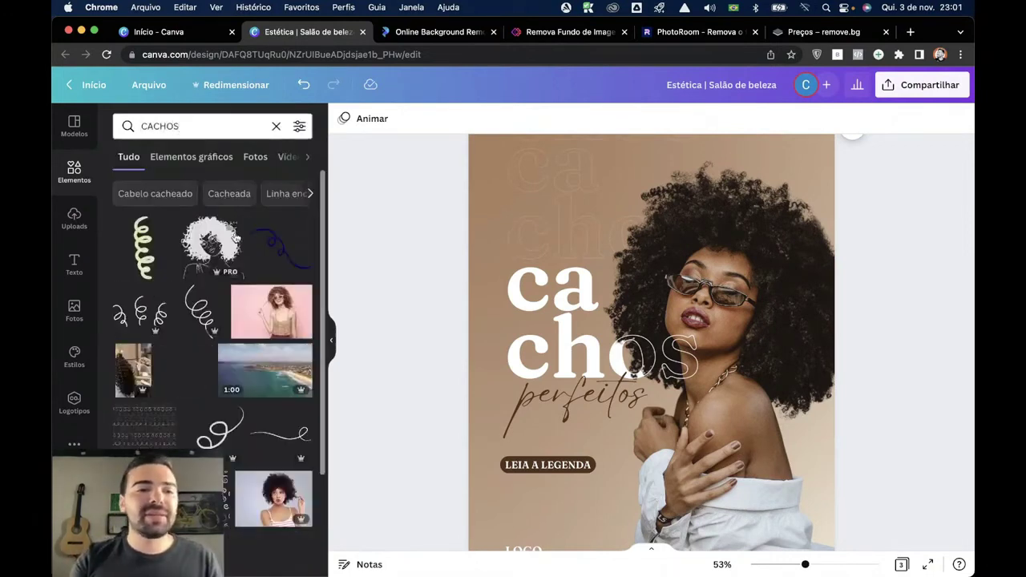
left_click(234, 157)
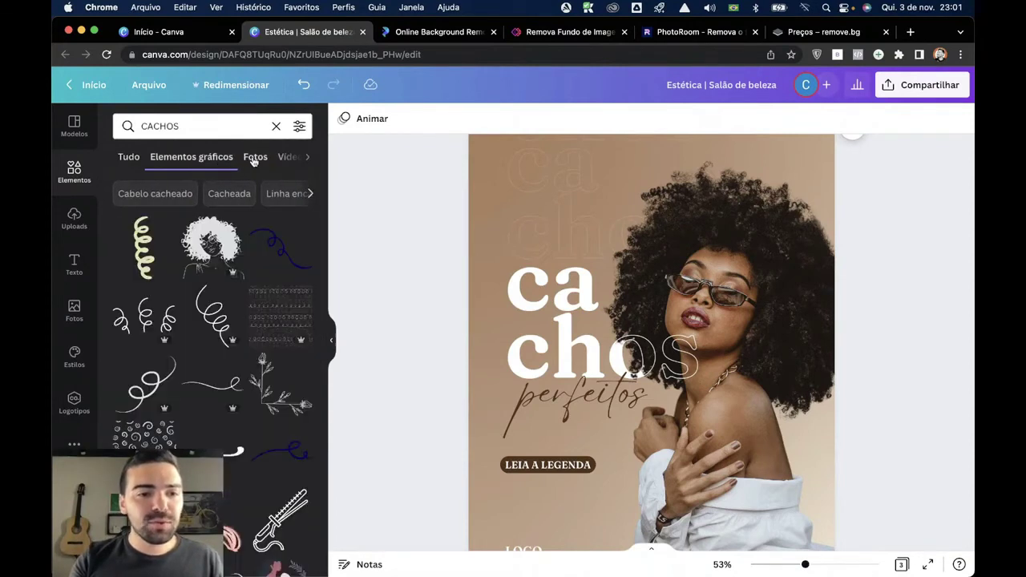
left_click(250, 158)
scroll(275, 249, "down", 2)
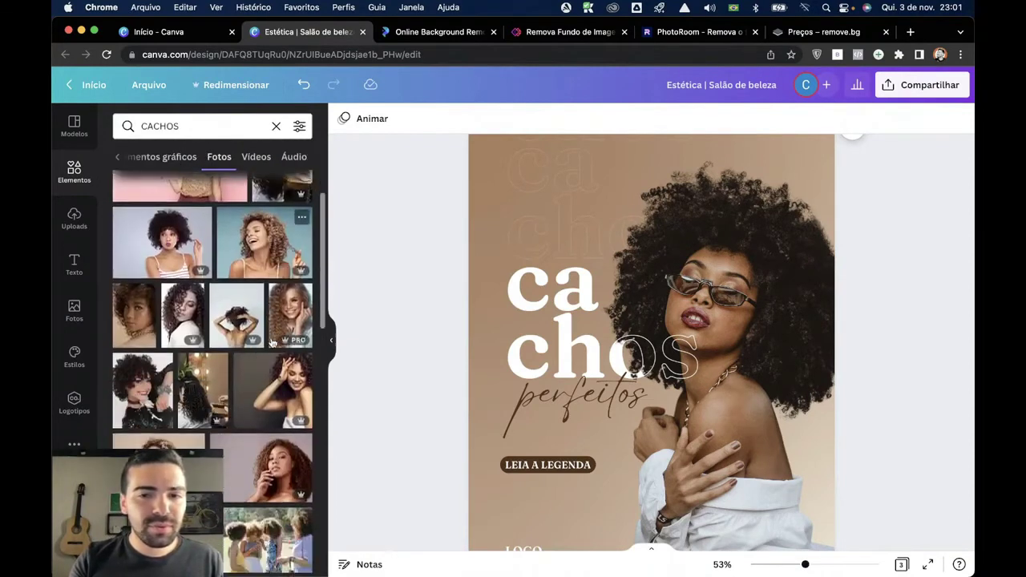
Search the photos for "ESCOVA" and add the grey paddle hairbrush photo to page 3.
double_click(206, 127)
type("ESCOVA")
key("Return")
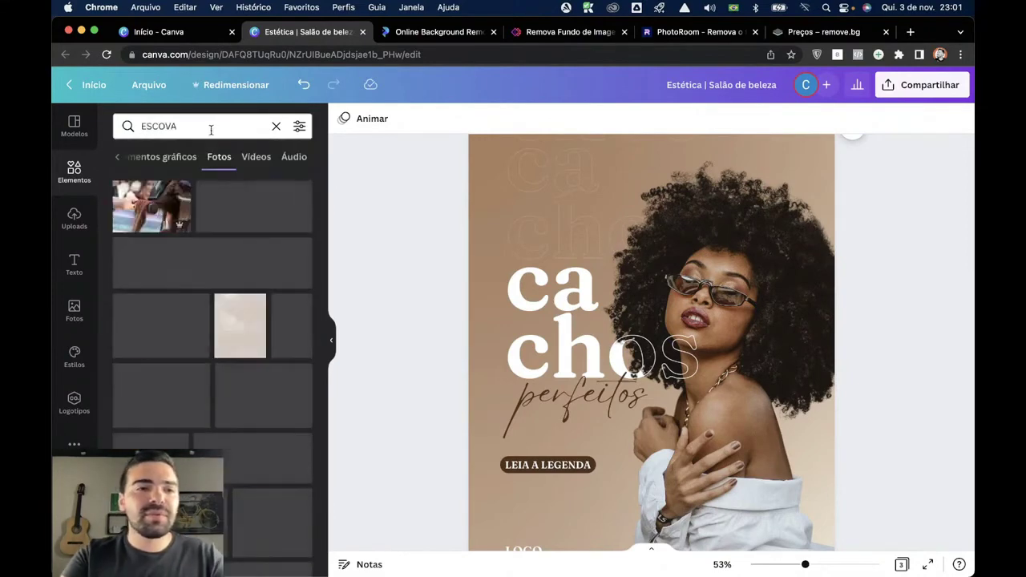
left_click(210, 159)
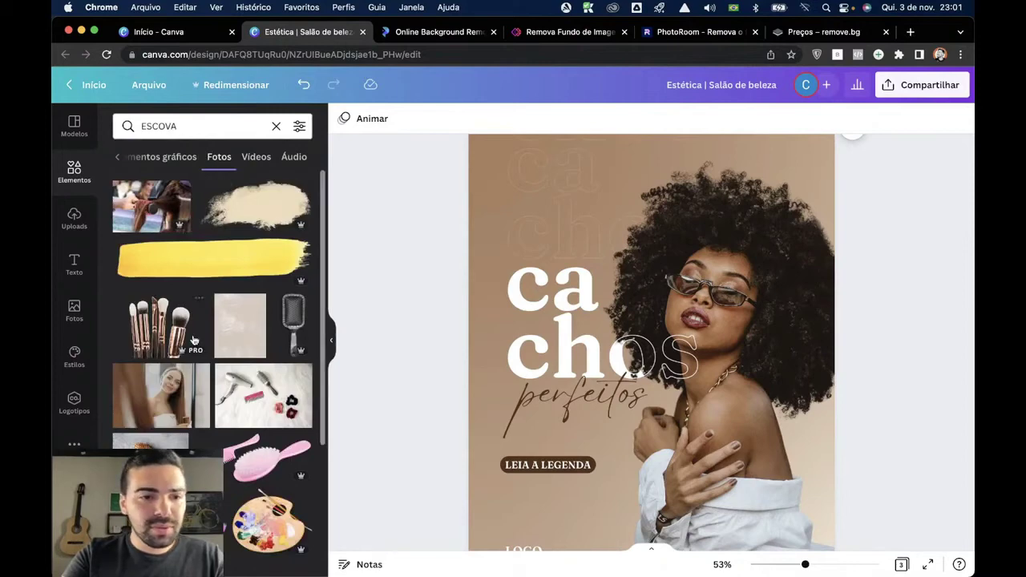
scroll(213, 327, "down", 3)
left_click(294, 221)
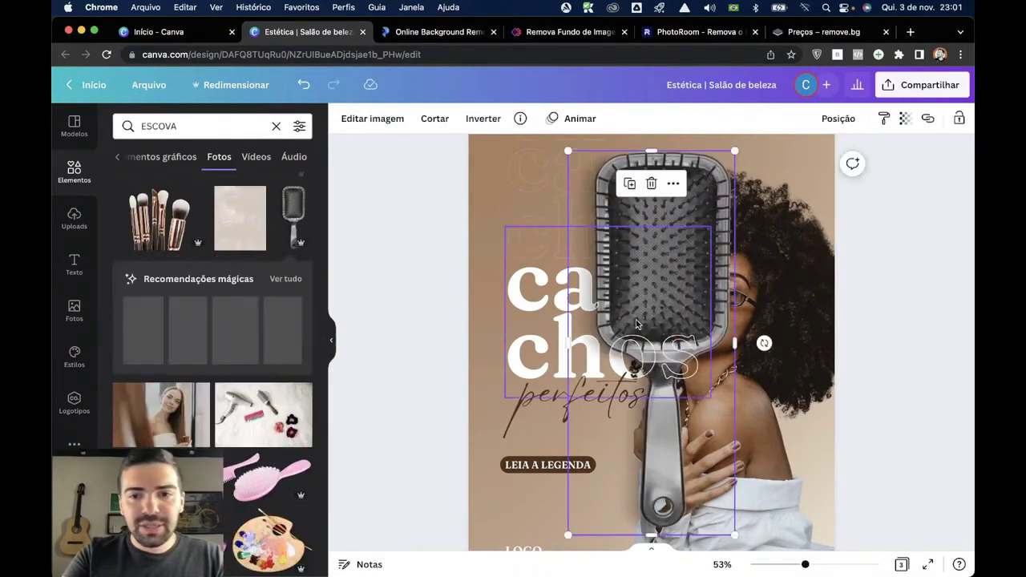
Tilt the hairbrush clockwise and move it to page 3's upper left corner, running partly off the page edge.
left_click_drag(764, 343, 775, 419)
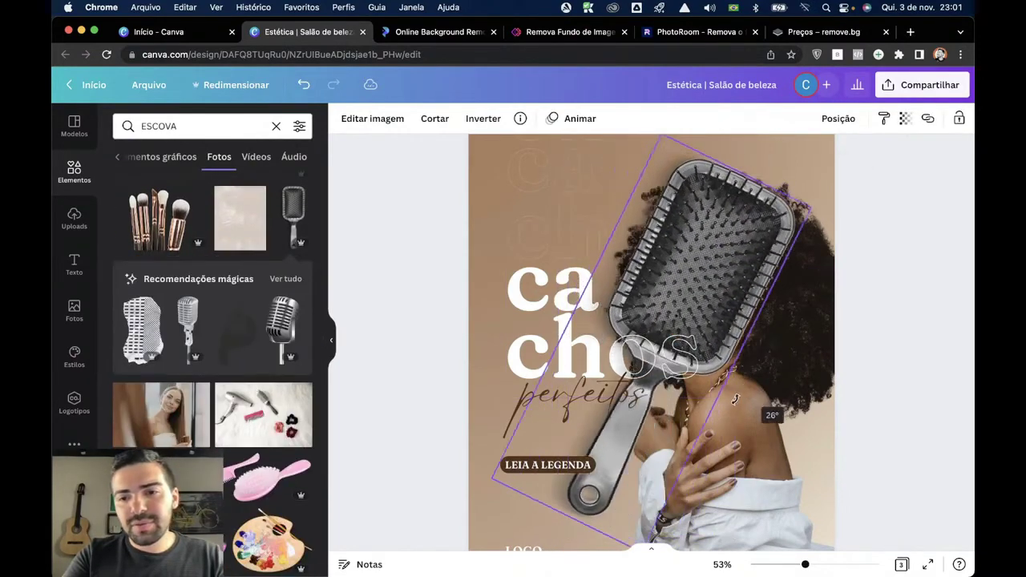
mouse_move(828, 231)
left_mouse_down()
mouse_move(713, 273)
mouse_move(529, 170)
mouse_move(564, 126)
mouse_move(523, 214)
left_mouse_up()
left_click(681, 265)
scroll(522, 215, "up", 1)
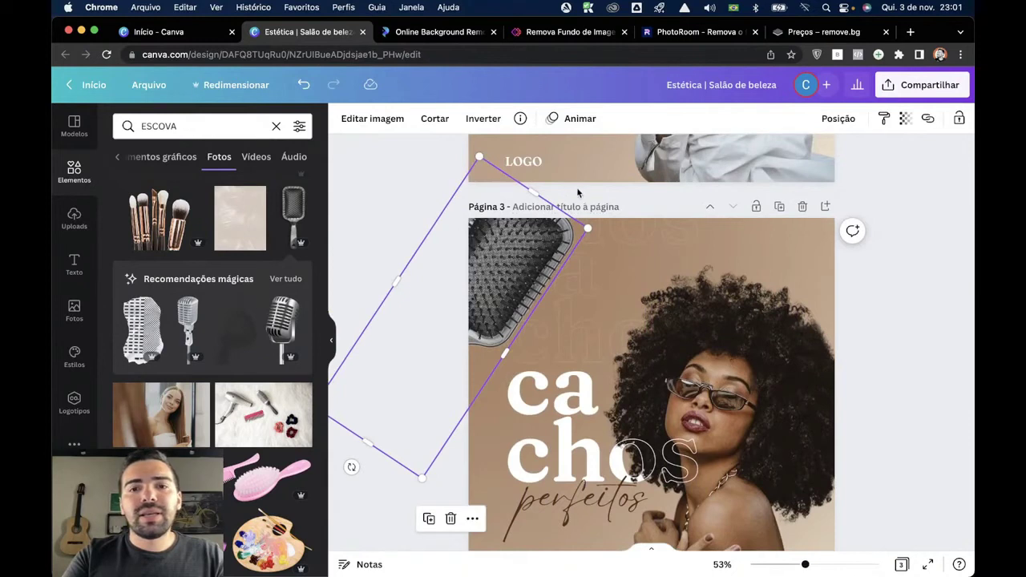
Shrink the hairbrush on page 3 and reposition it in the upper left corner so the brush head shows.
left_click_drag(587, 227, 535, 261)
mouse_move(472, 272)
left_mouse_down()
mouse_move(530, 236)
mouse_move(520, 247)
left_mouse_up()
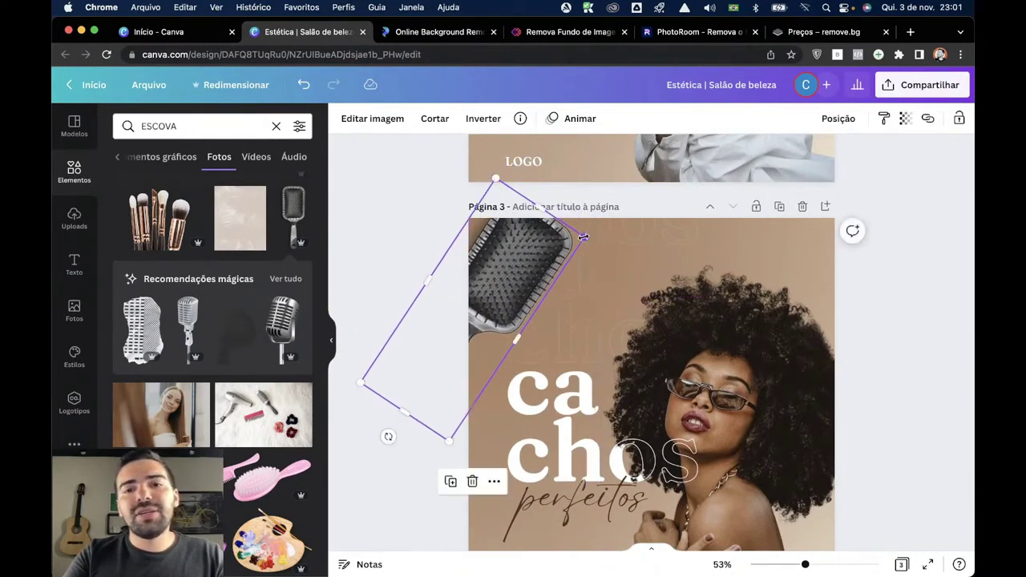
mouse_move(583, 237)
left_mouse_down()
mouse_move(580, 250)
mouse_move(594, 233)
left_mouse_up()
scroll(515, 274, "down", 1)
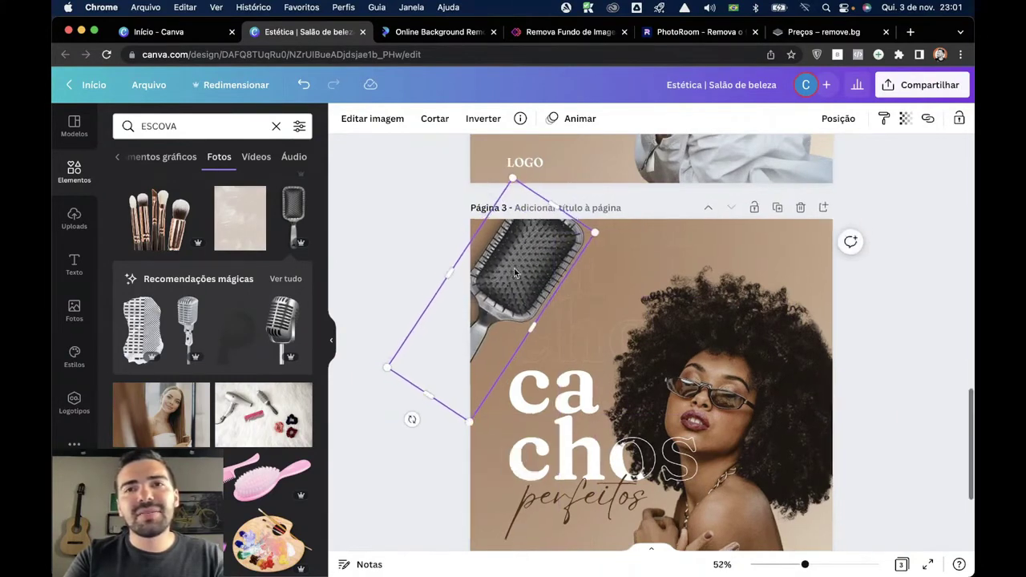
Place a slightly enlarged copy of the hairbrush in page 3's lower right corner, running partly off the page edge.
scroll(515, 273, "down", 5)
left_click_drag(566, 227, 761, 434)
mouse_move(795, 397)
left_mouse_down()
mouse_move(813, 406)
mouse_move(802, 370)
mouse_move(787, 368)
mouse_move(806, 471)
mouse_move(798, 482)
mouse_move(822, 535)
mouse_move(788, 391)
left_mouse_up()
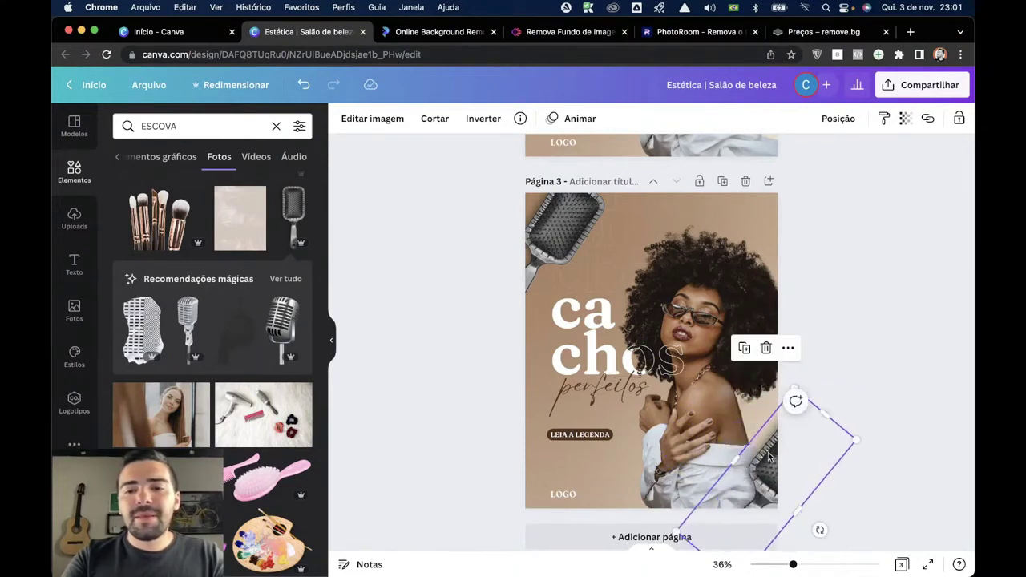
left_click_drag(765, 455, 760, 472)
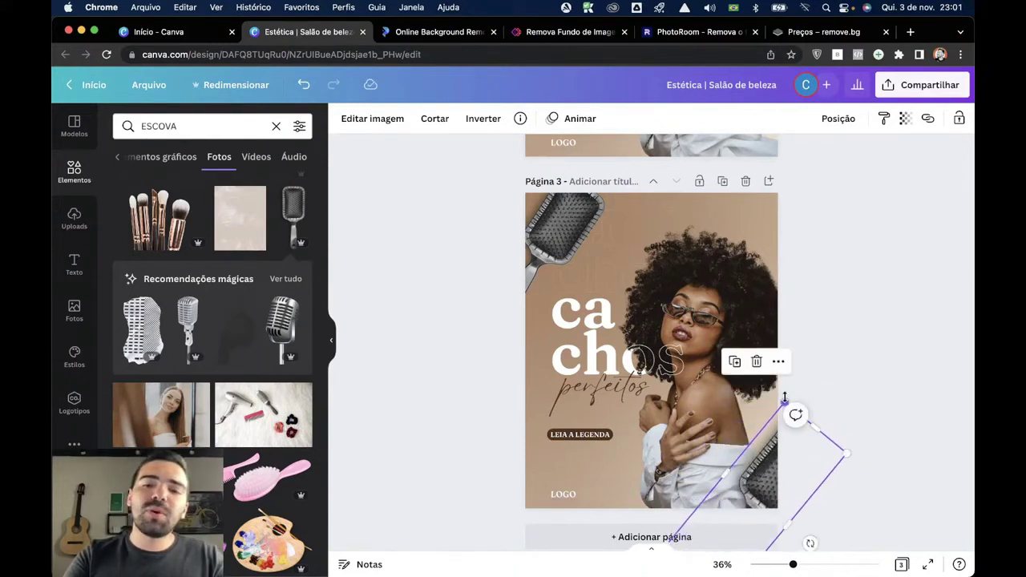
left_click_drag(784, 398, 792, 351)
left_click_drag(771, 448, 766, 468)
Blur the lower right hairbrush copy on page 3 with the image adjustments.
left_click(371, 117)
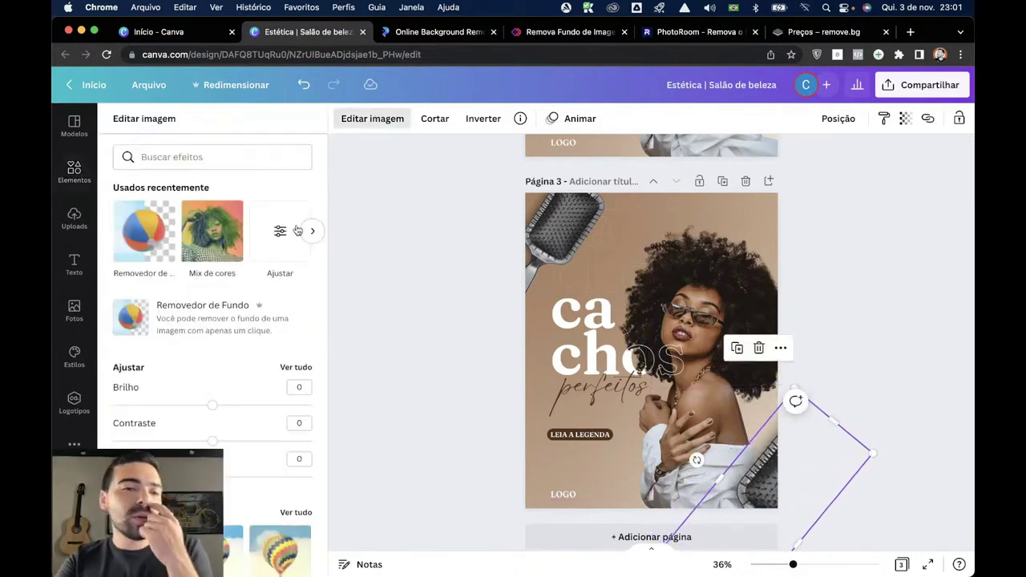
left_click(272, 234)
left_click_drag(212, 318, 236, 318)
left_click(417, 392)
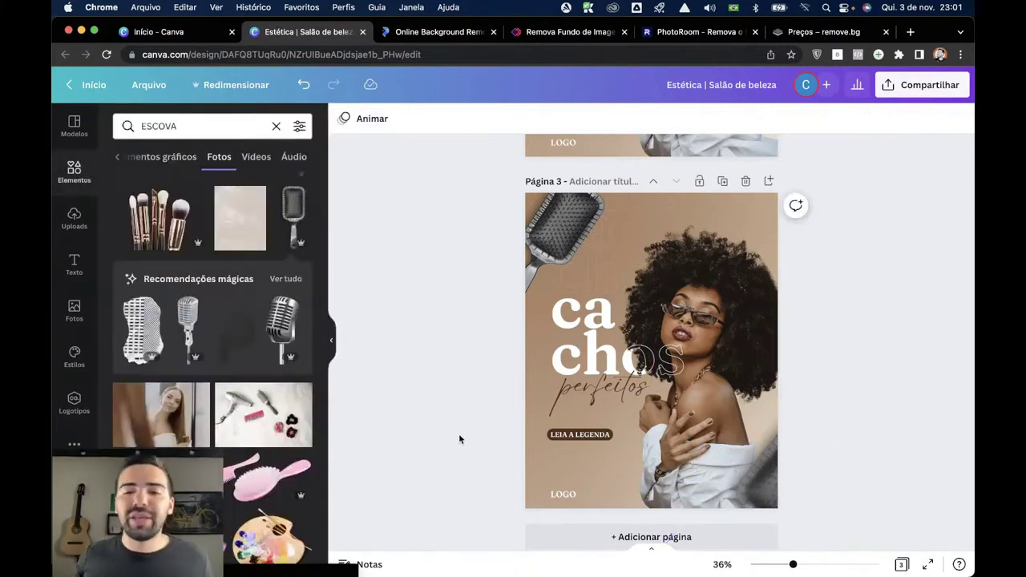
Duplicate page 3 and replace the copy's background with the beige-brown watercolour photo from a photo search for "NUDE".
left_click(722, 183)
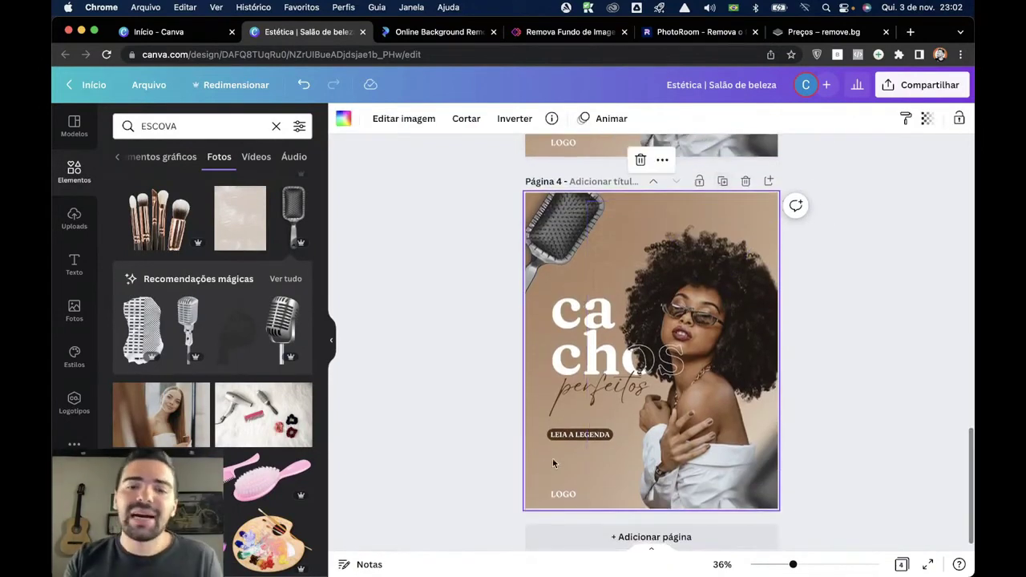
key("Delete")
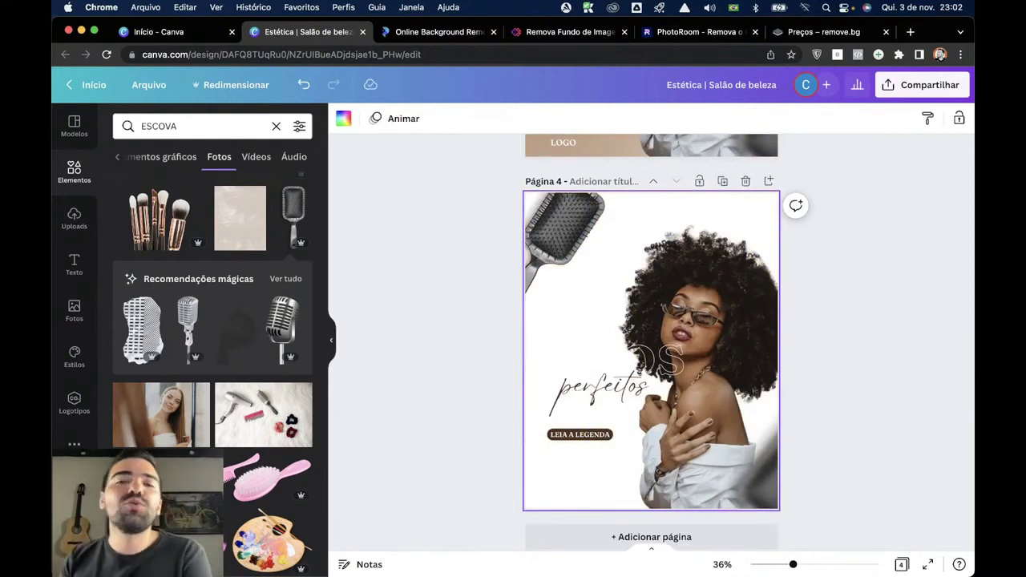
left_click(201, 126)
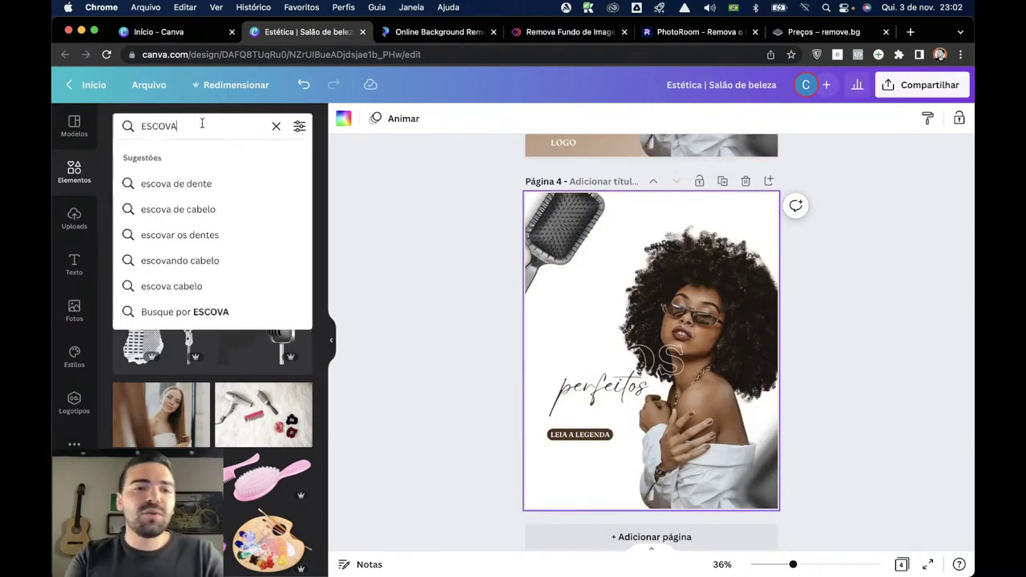
type("NUDE")
key("Return")
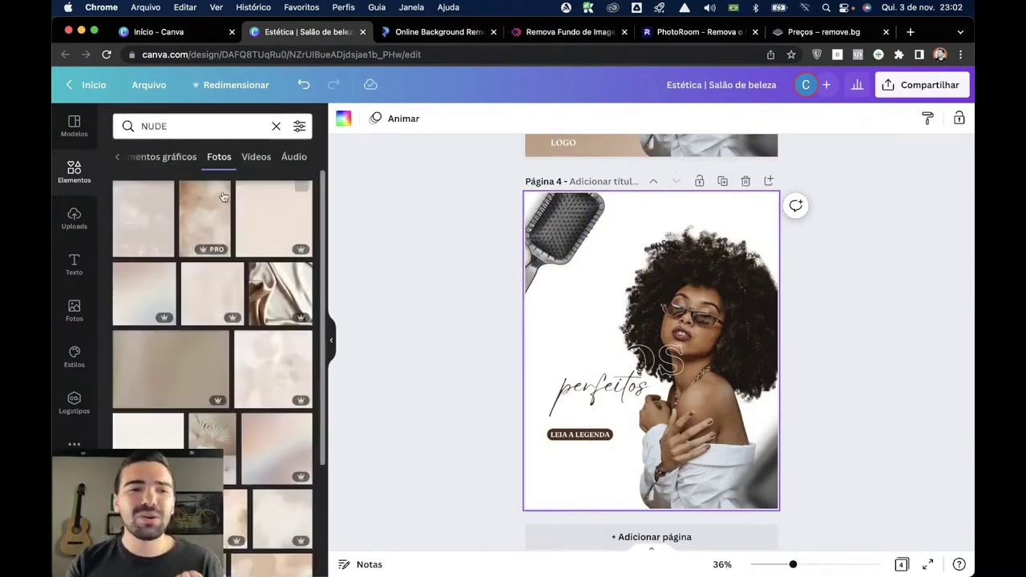
left_click(207, 217)
right_click(713, 317)
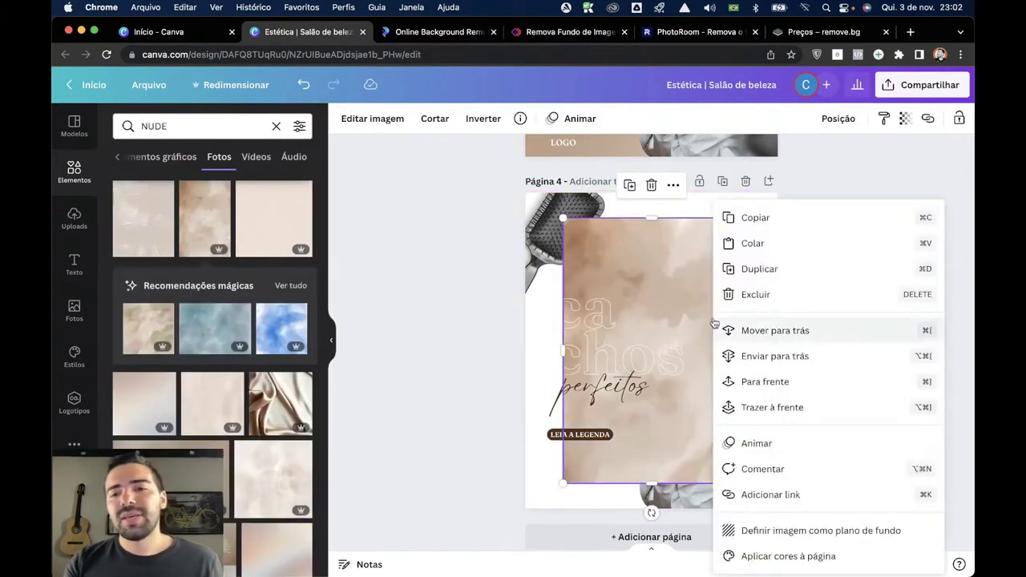
left_click(771, 527)
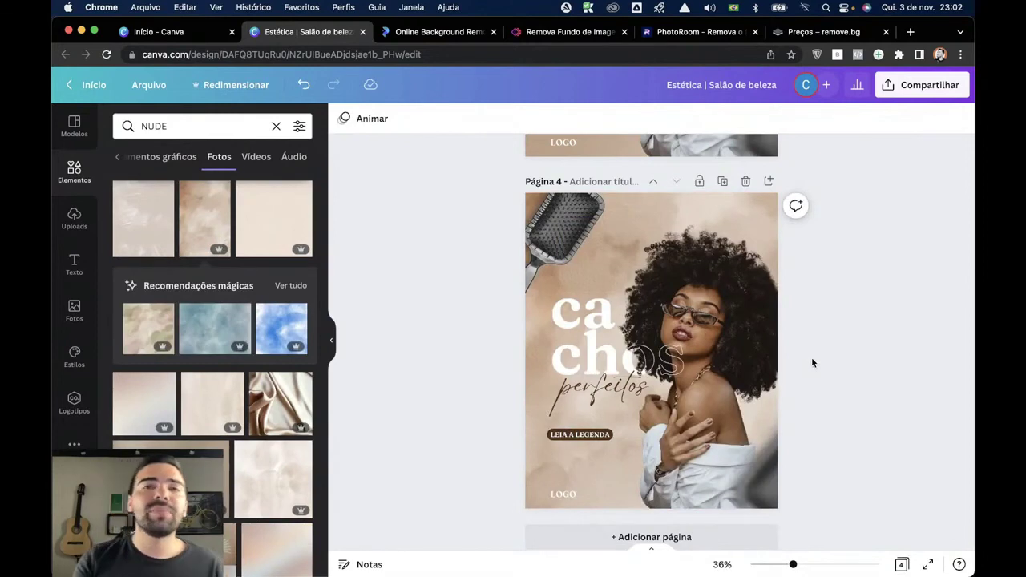
Recolour both the outlined and the solid "cachos" titles on page 4 to the document's dark brown.
left_click(597, 337)
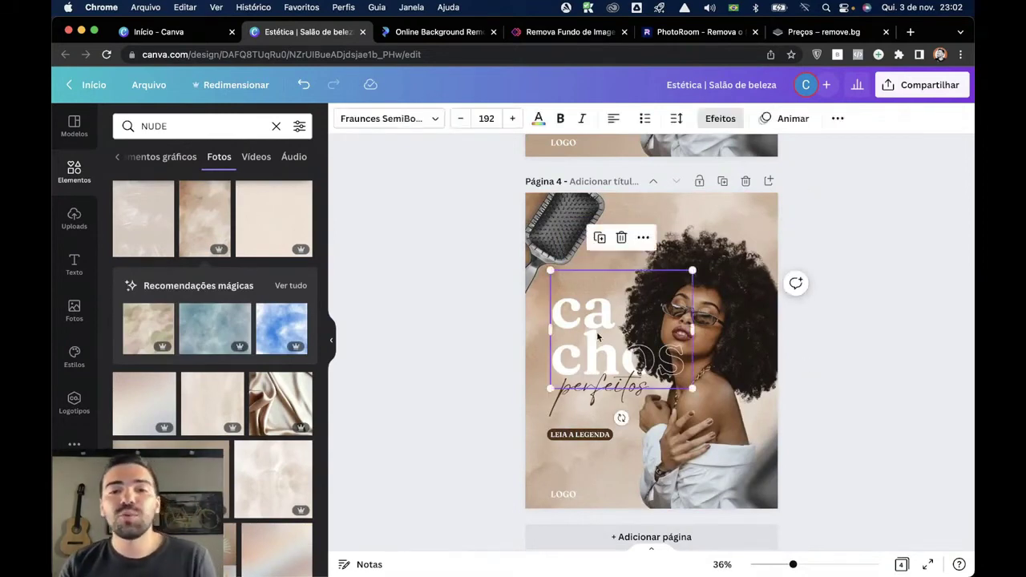
left_click(537, 118)
left_click(481, 380)
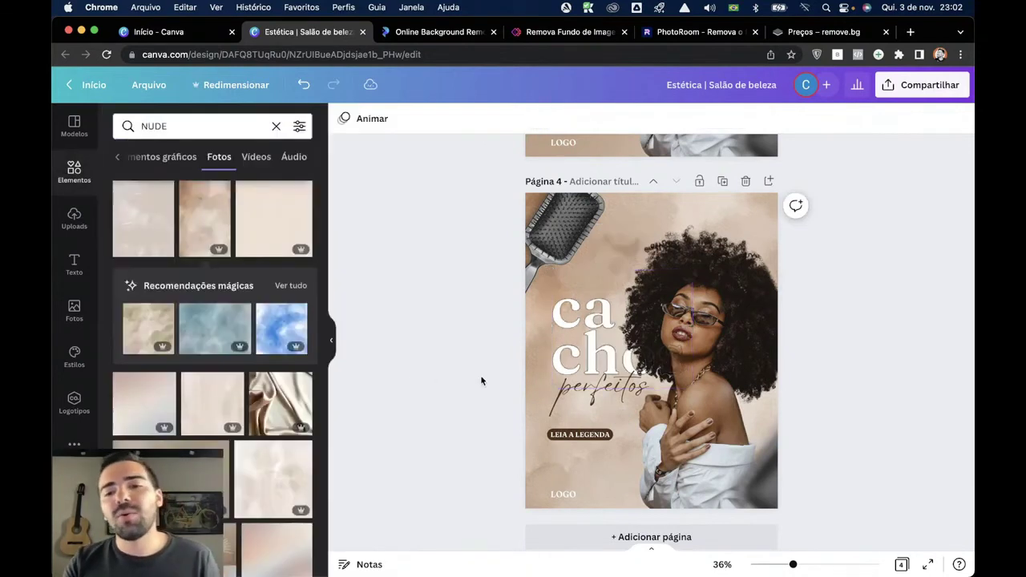
left_click(598, 337)
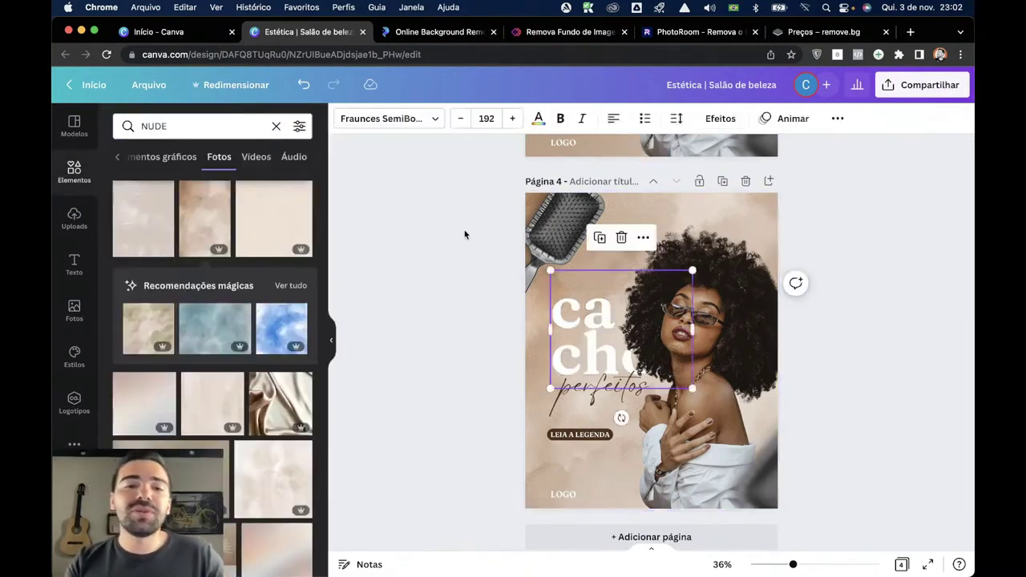
left_click(538, 119)
left_click(192, 184)
left_click(371, 271)
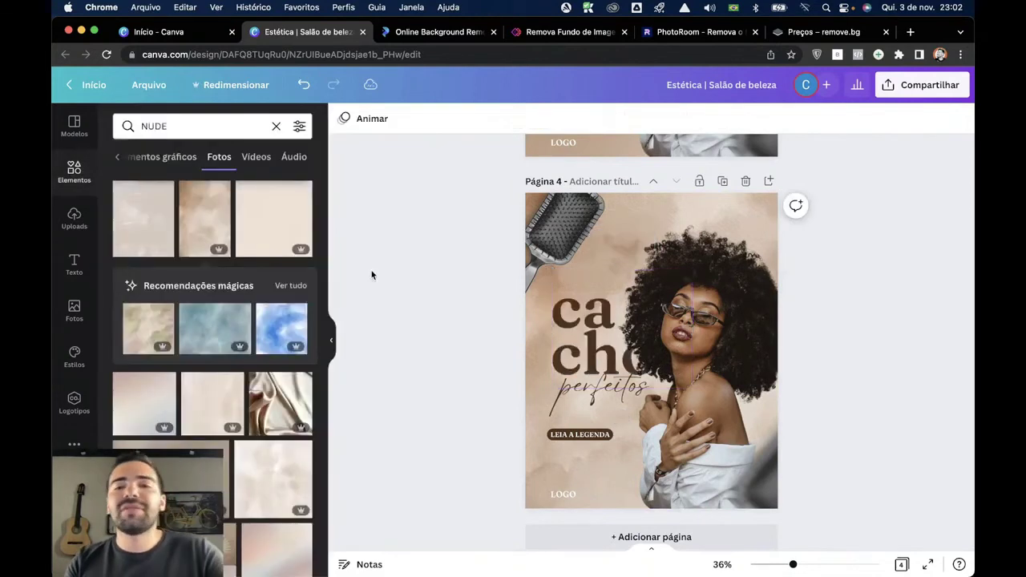
Try white on page 4's outlined "cachos" title and set it back to dark brown.
left_click_drag(590, 326, 591, 325)
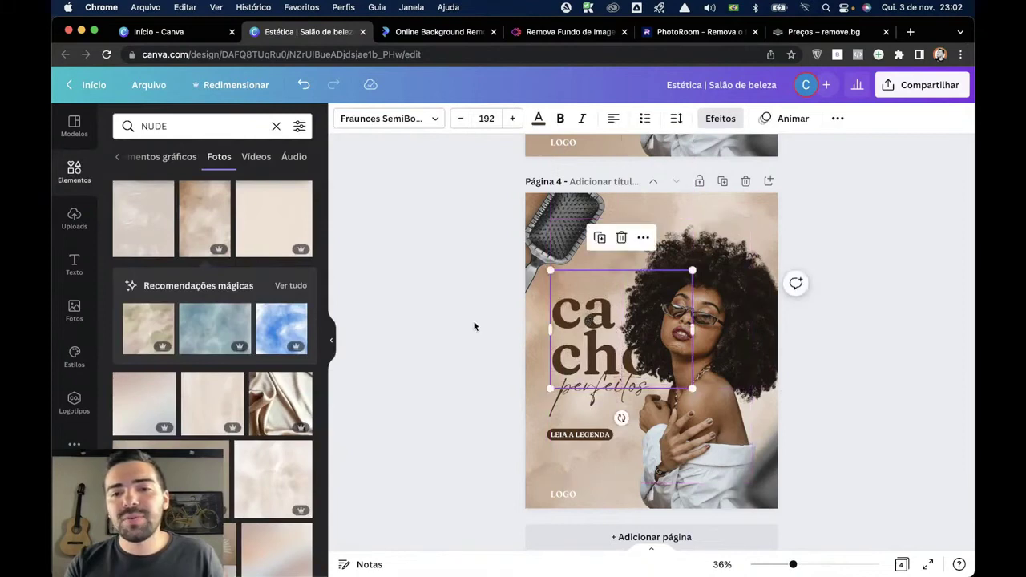
left_click(539, 118)
left_click(225, 190)
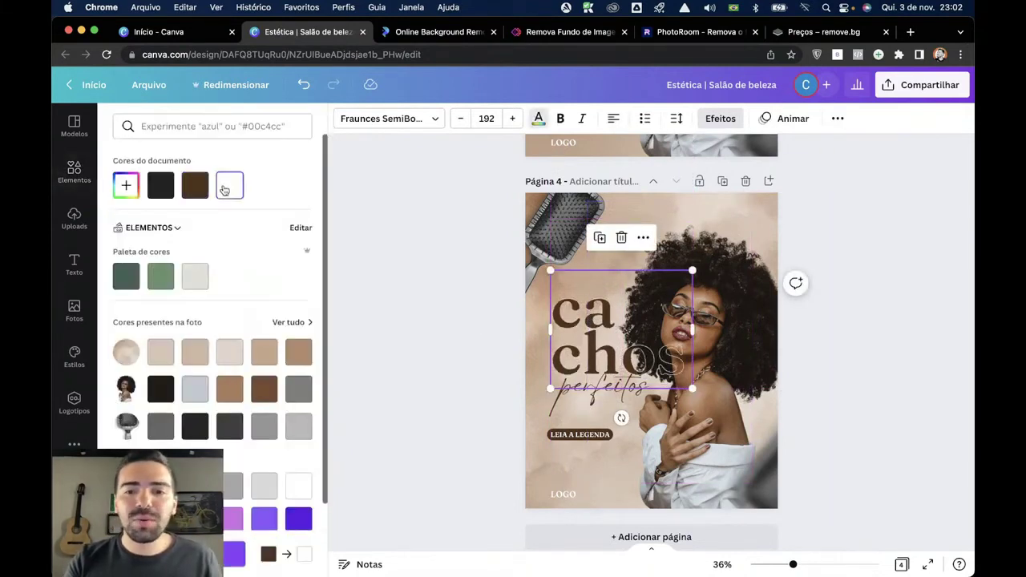
left_click(195, 186)
Set the Vazado effect's thickness on page 4's outlined "cachos" title to 8 and check the outline up close.
left_click(838, 119)
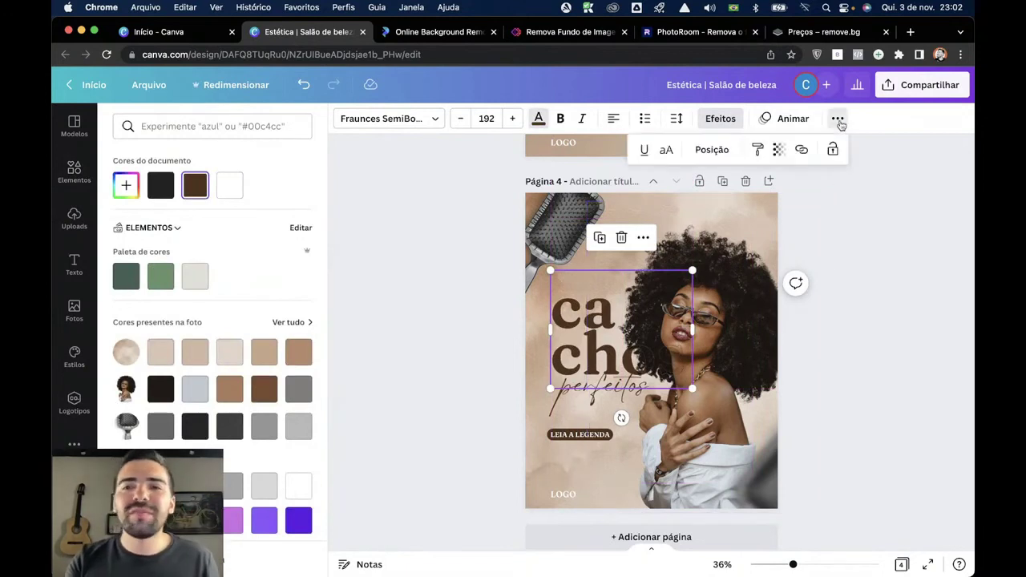
left_click(720, 118)
left_click(720, 119)
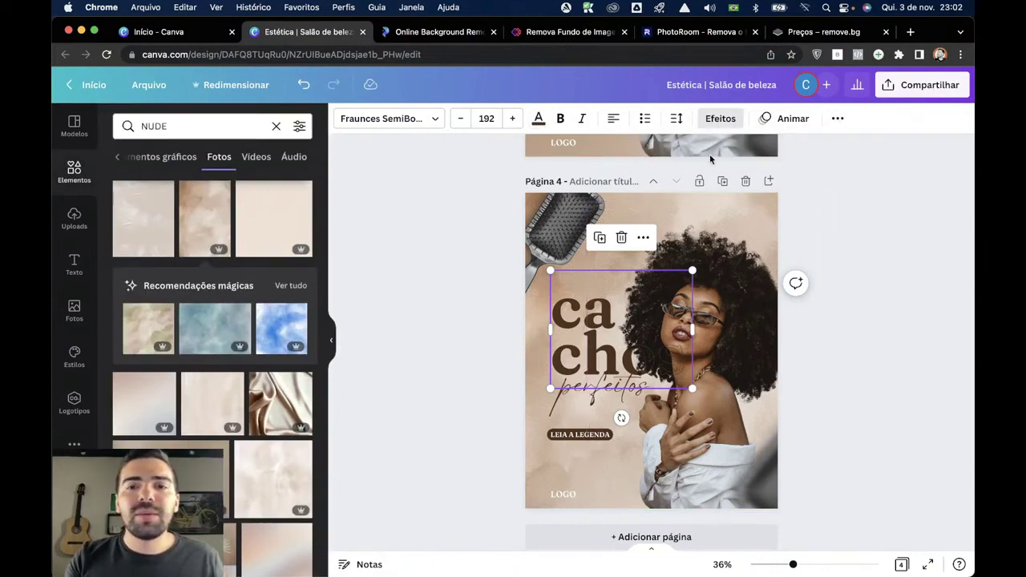
left_click(720, 120)
left_click(722, 122)
left_click(724, 126)
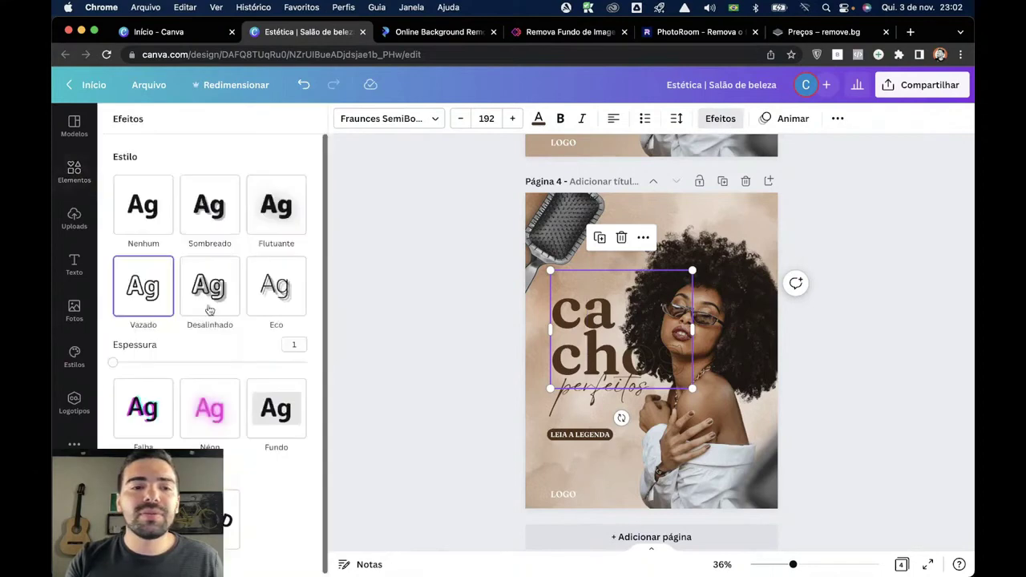
left_click_drag(113, 363, 126, 372)
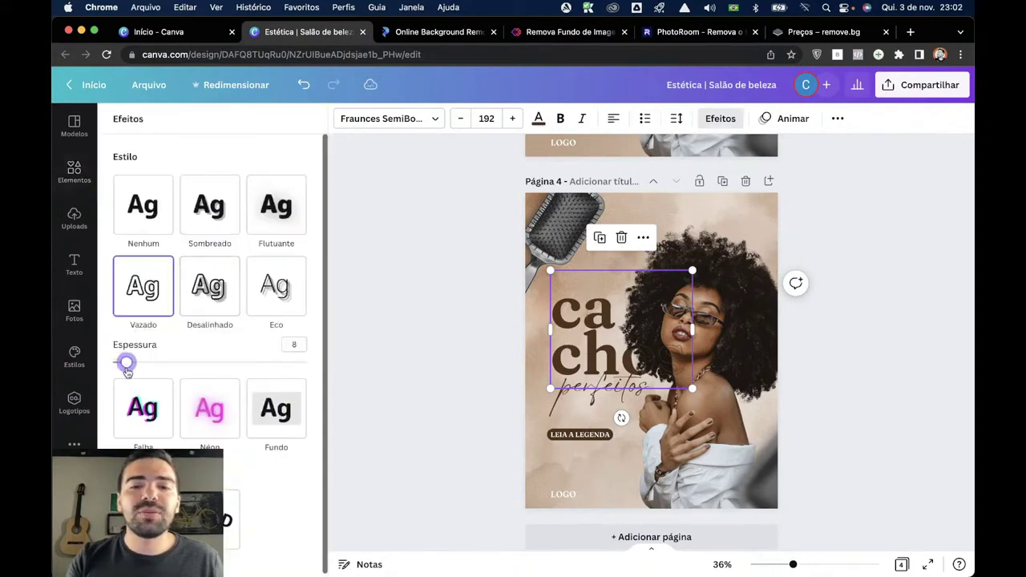
left_click(481, 382)
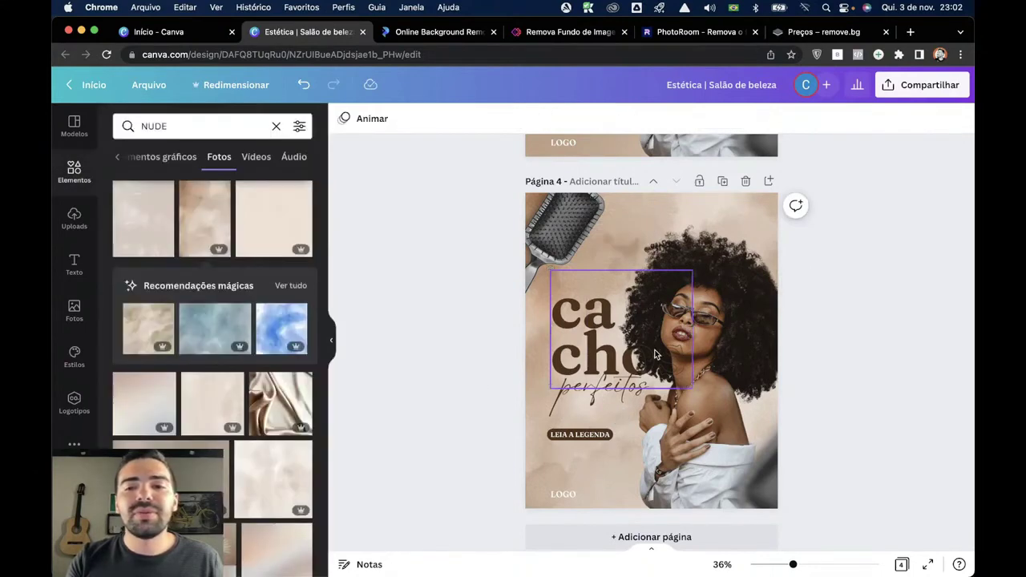
left_click(669, 362)
scroll(670, 362, "up", 6)
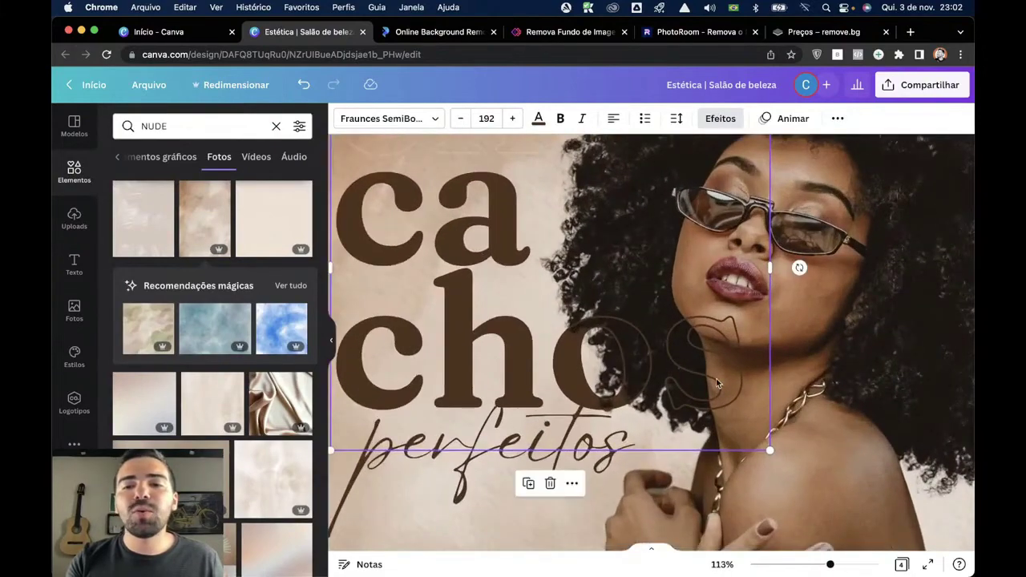
Duplicate page 3 with the plain brown background as another variant page directly after it.
scroll(673, 372, "down", 5)
scroll(674, 367, "up", 5)
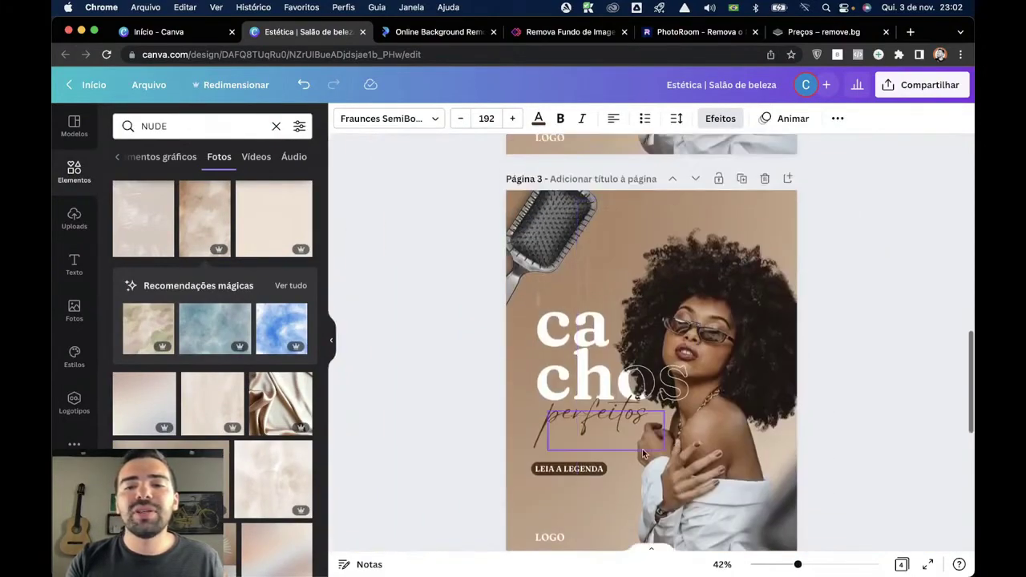
scroll(733, 166, "down", 2)
left_click(736, 170)
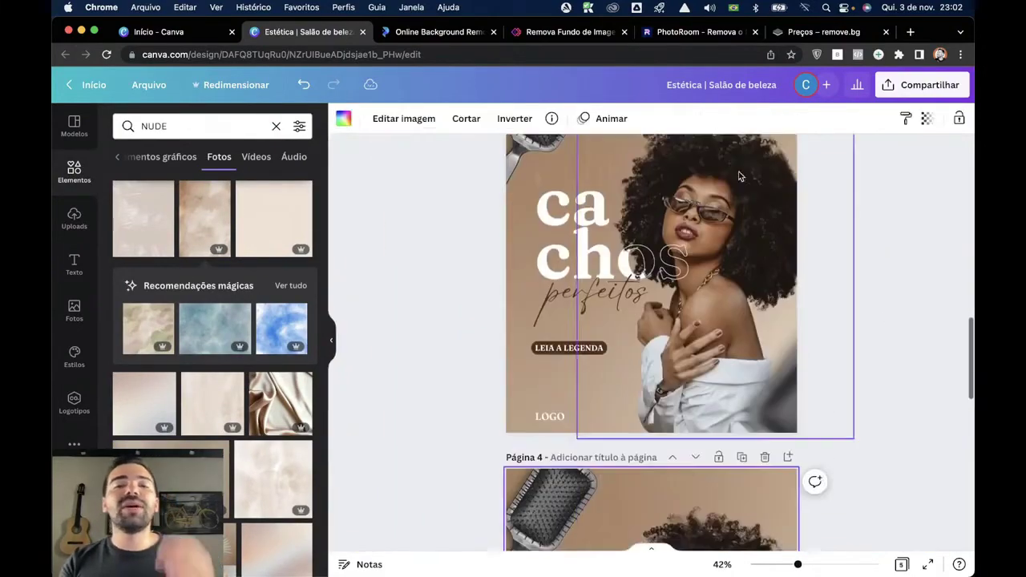
scroll(408, 206, "down", 4)
scroll(517, 354, "down", 2)
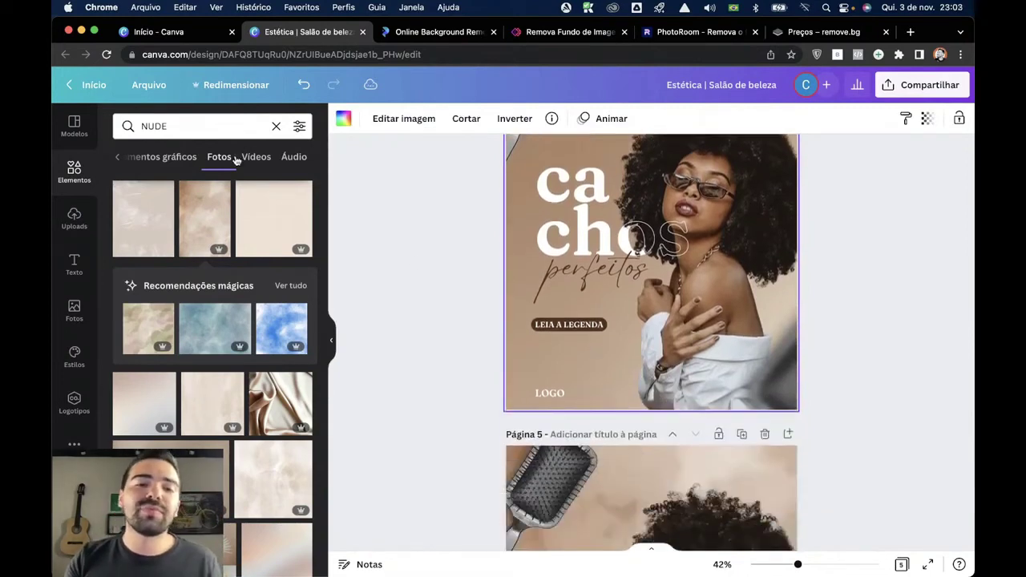
Look through the photo results for "NUDE" for another background for the page 4 variant.
left_click(206, 126)
key("Return")
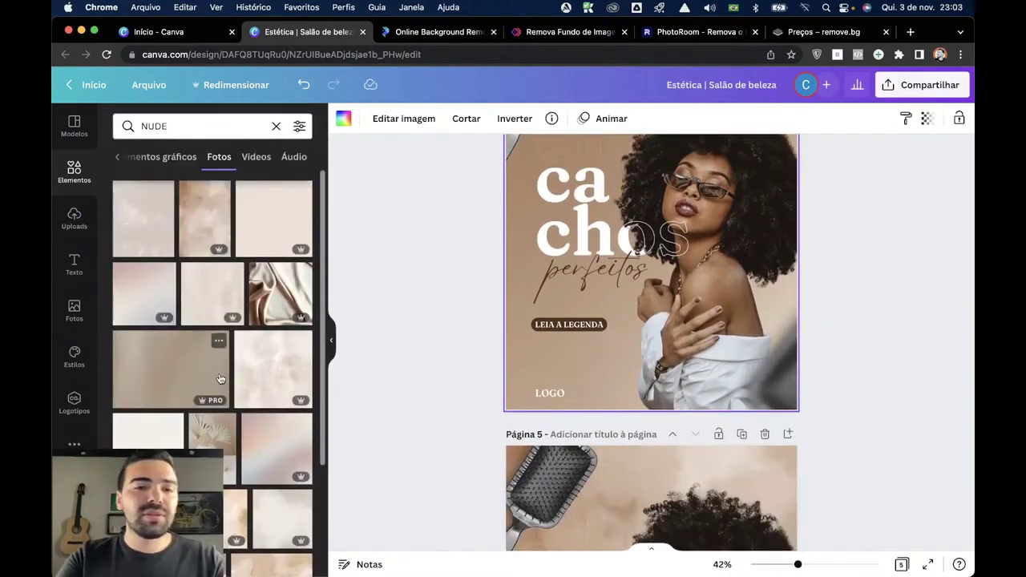
scroll(220, 378, "down", 5)
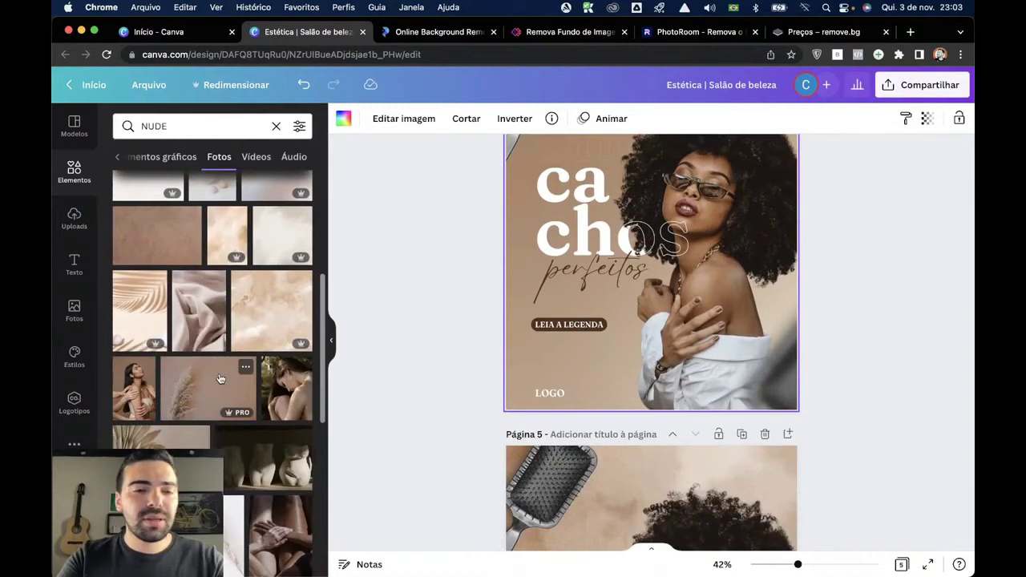
scroll(220, 378, "down", 3)
scroll(221, 409, "down", 10)
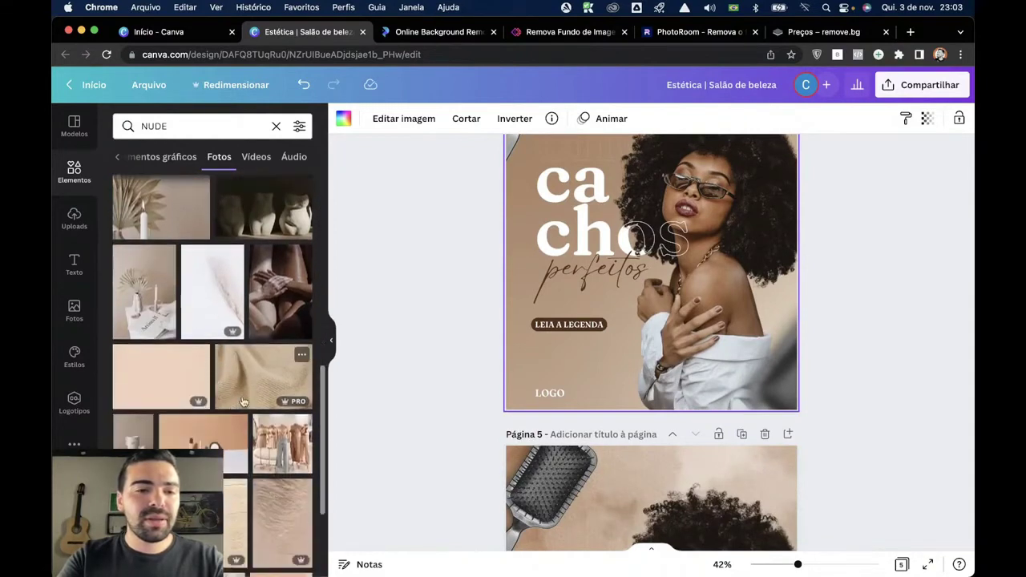
scroll(280, 360, "down", 10)
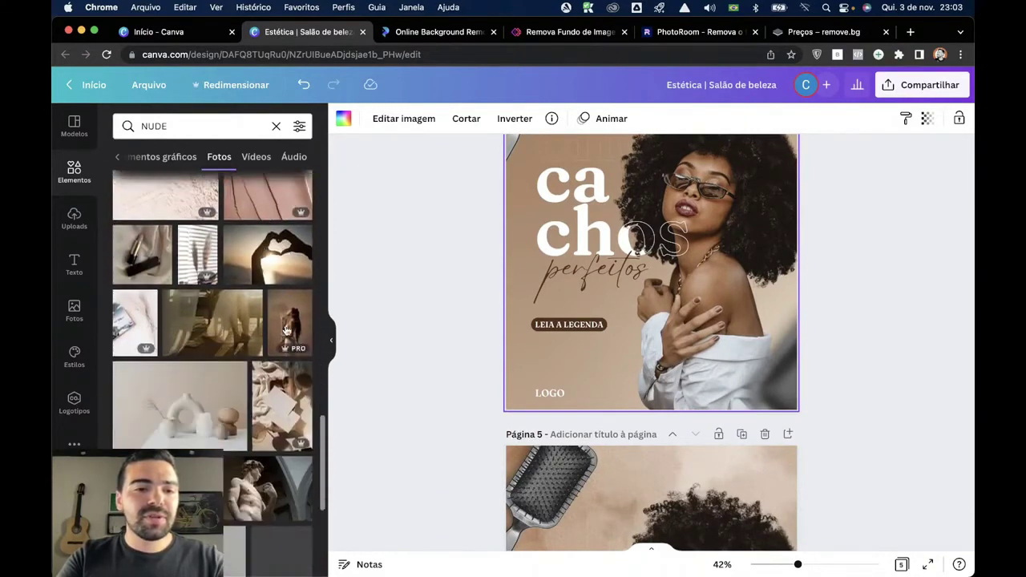
scroll(272, 394, "down", 8)
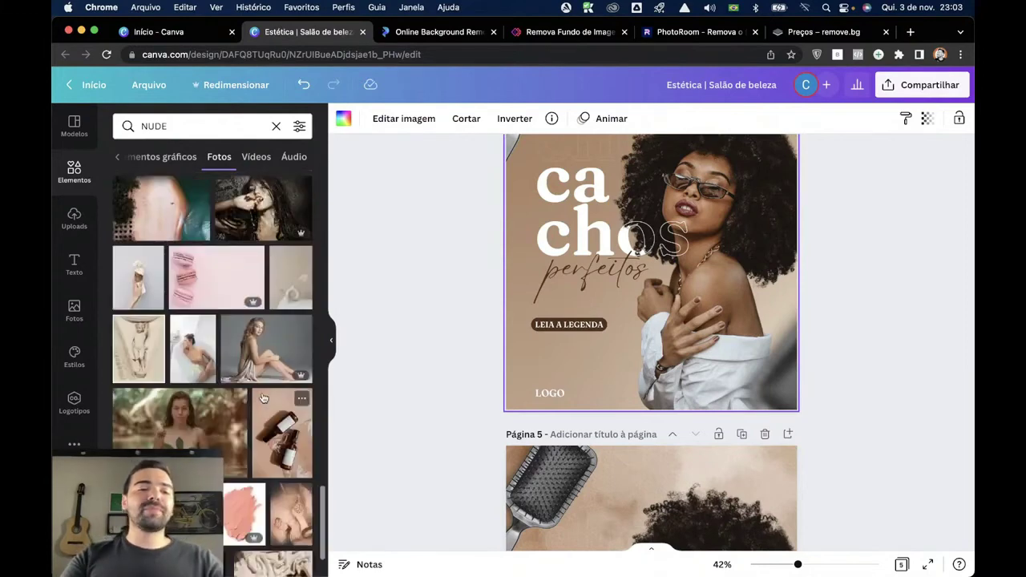
scroll(204, 298, "down", 3)
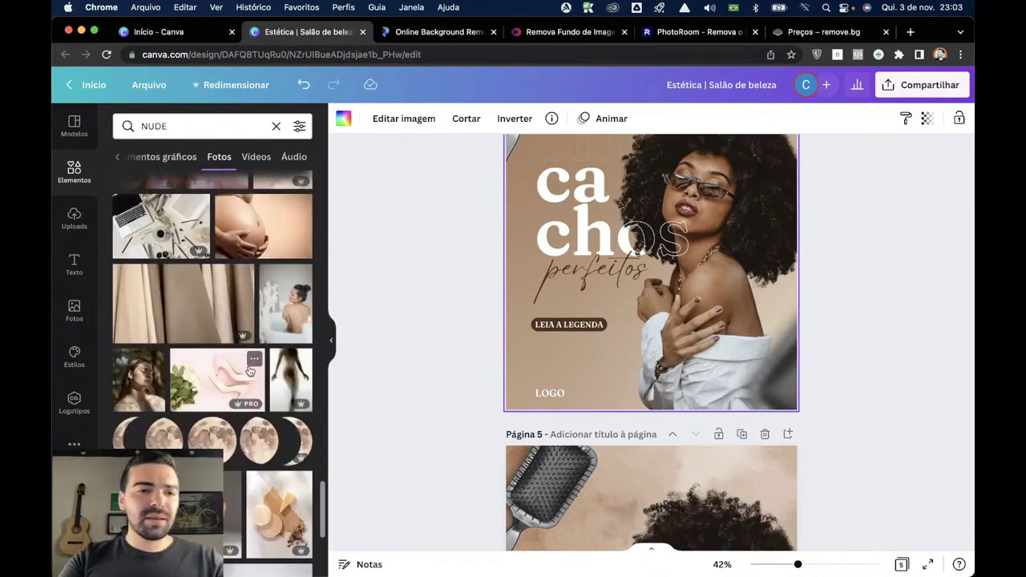
scroll(290, 346, "down", 10)
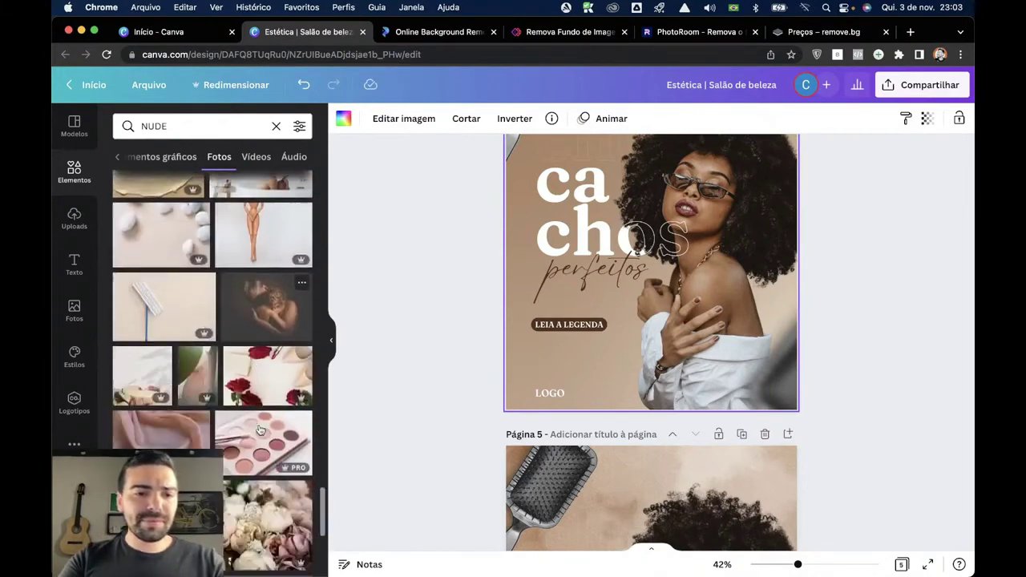
scroll(270, 396, "down", 4)
Search the photos for "NUDE TEXTURA" and look through the results for a textured background.
left_click(210, 128)
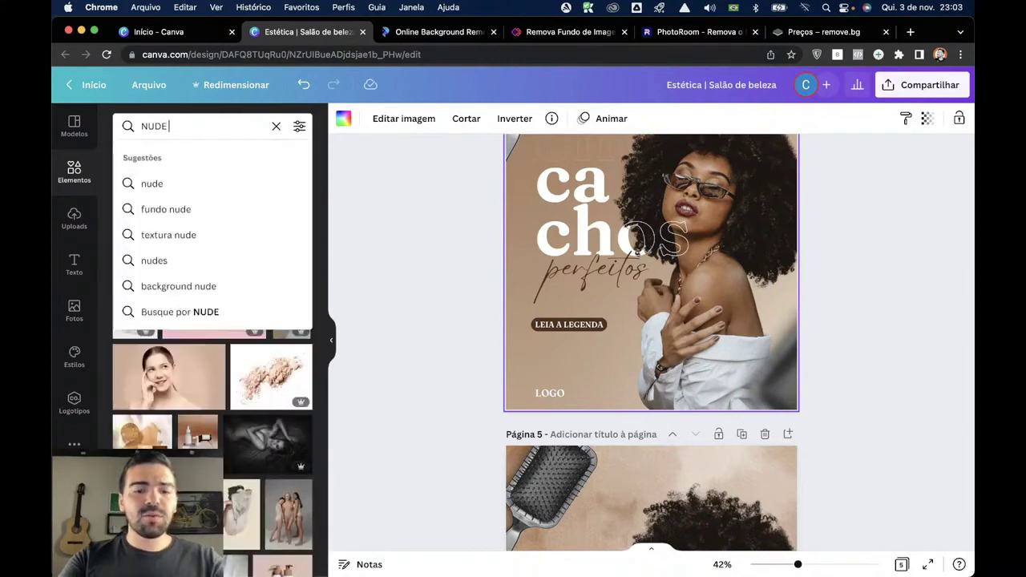
type("TEXTURA")
key("Return")
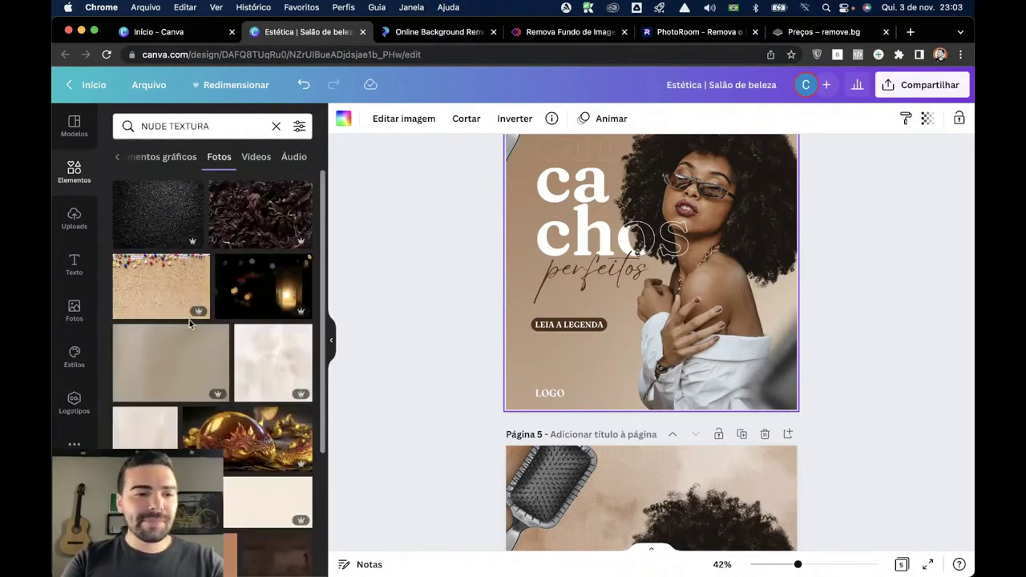
scroll(189, 323, "down", 10)
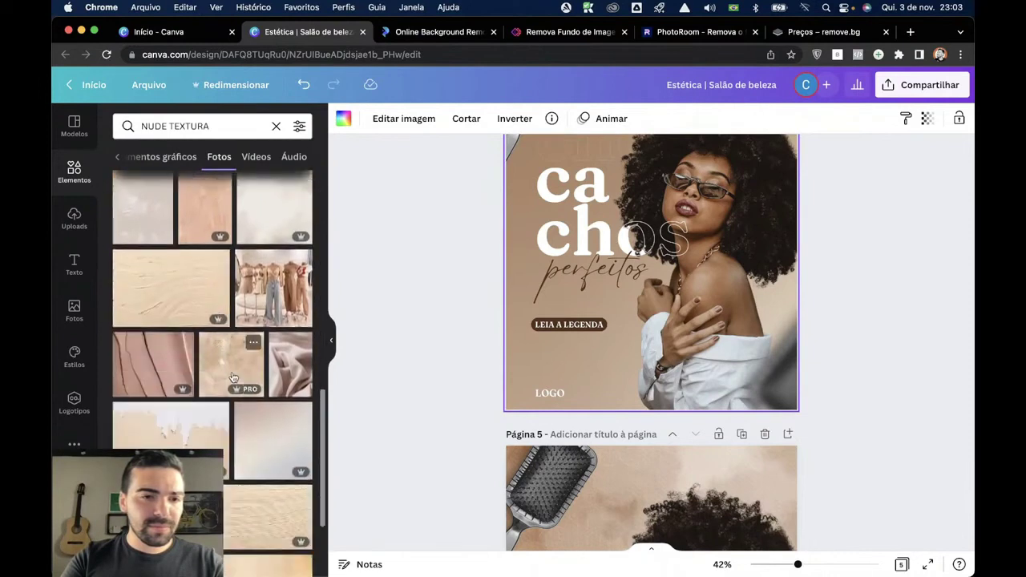
scroll(234, 383, "down", 5)
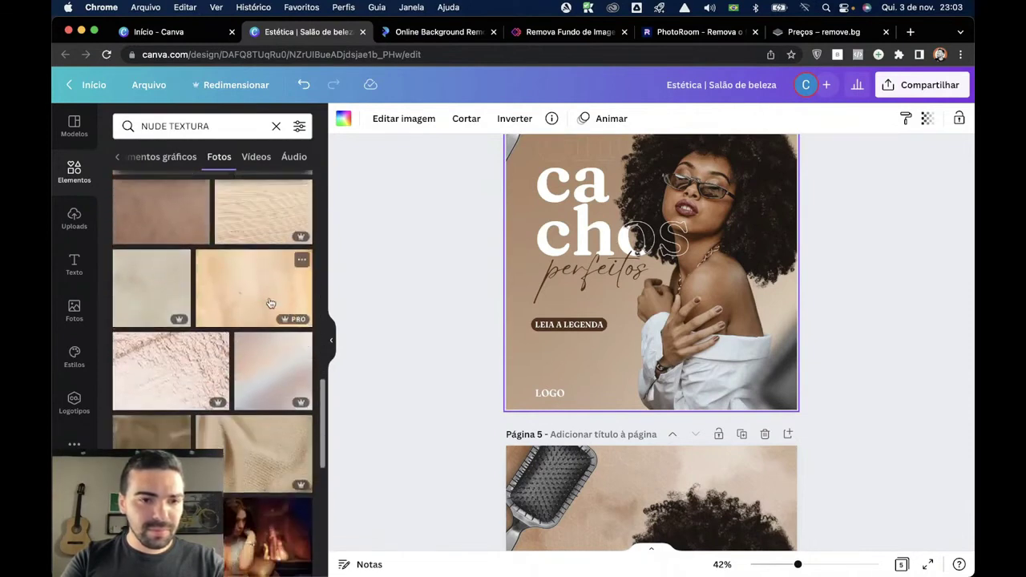
Try the orange-beige stained texture photo as page 4's background, undo the replacement and delete the photo.
left_click(270, 303)
right_click(751, 255)
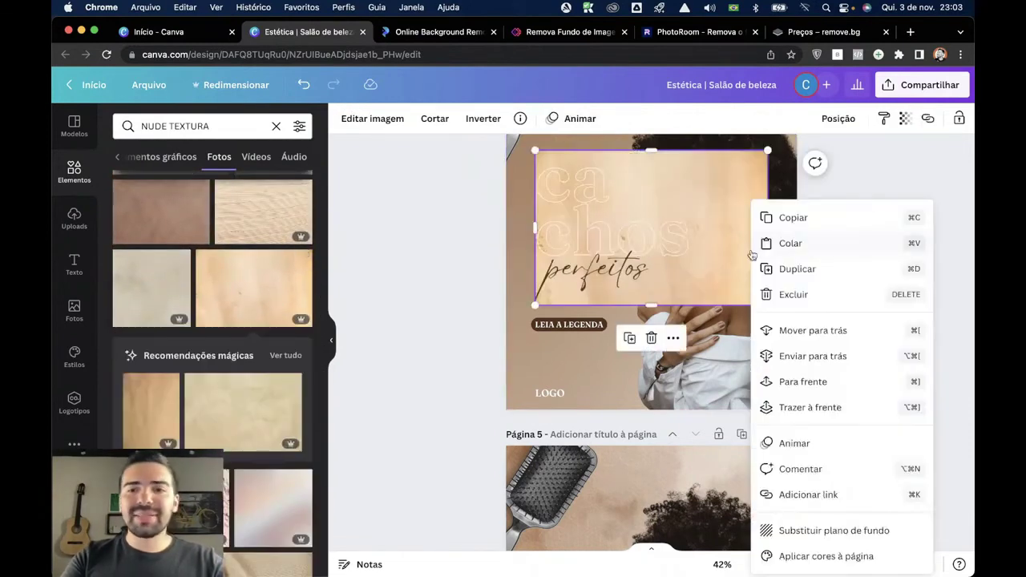
left_click(816, 531)
scroll(864, 411, "up", 1)
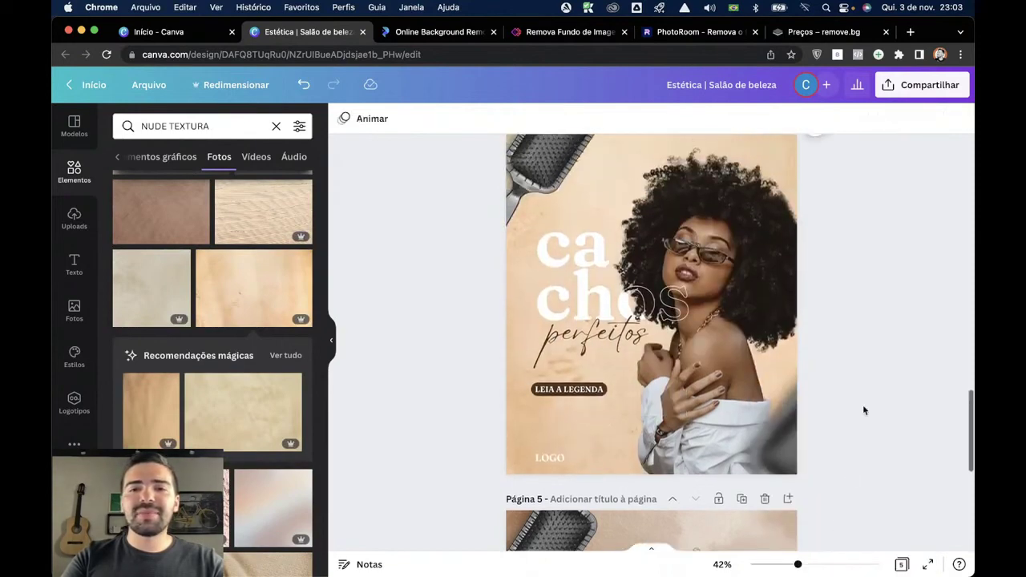
key("super+z")
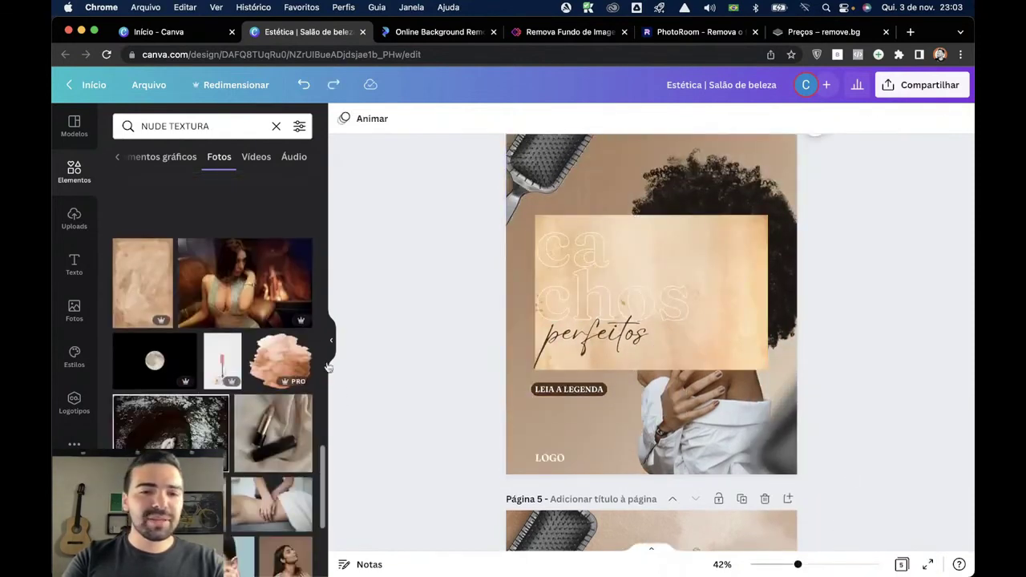
left_click(676, 321)
key("Delete")
Try the beige watercolour-like texture with white patches as page 4's background, undo the replacement and delete the photo.
scroll(238, 367, "down", 2)
scroll(239, 367, "up", 3)
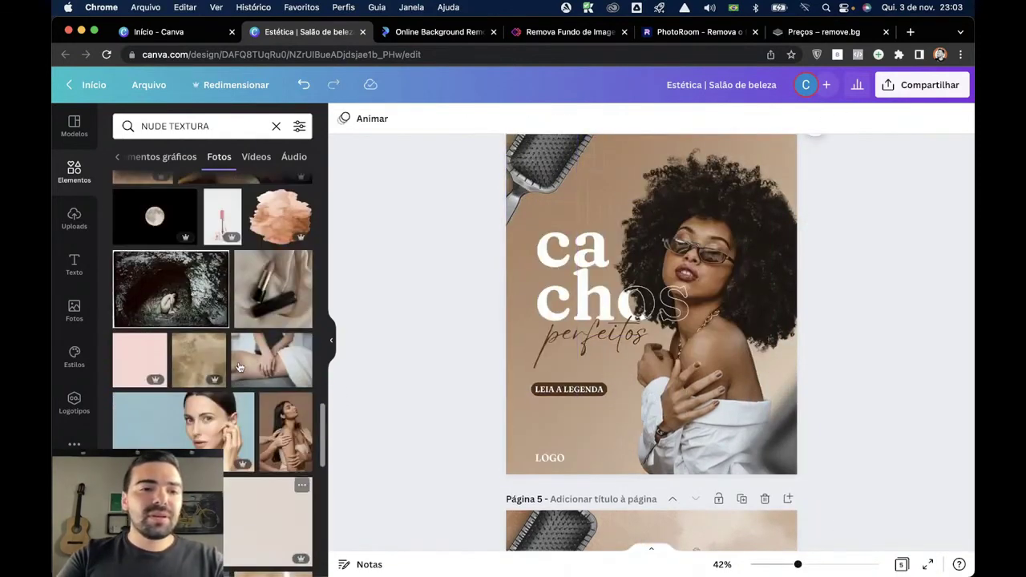
scroll(160, 352, "down", 5)
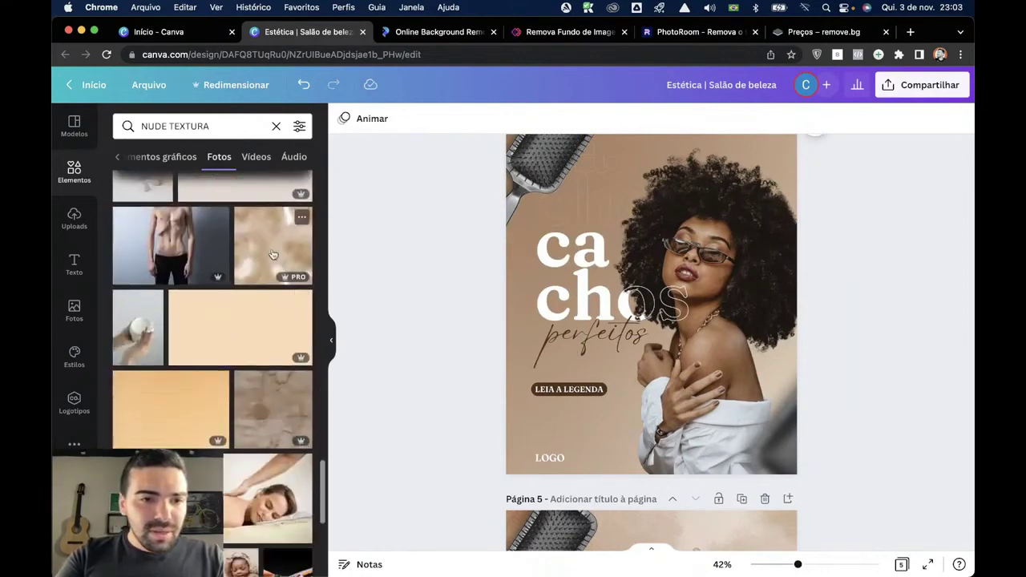
left_click(272, 244)
right_click(758, 200)
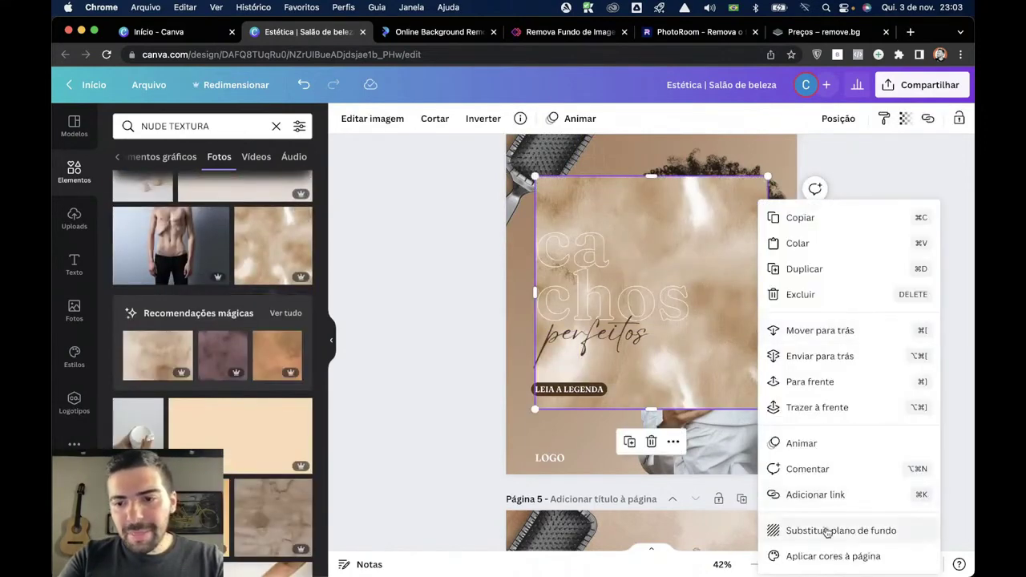
left_click(756, 530)
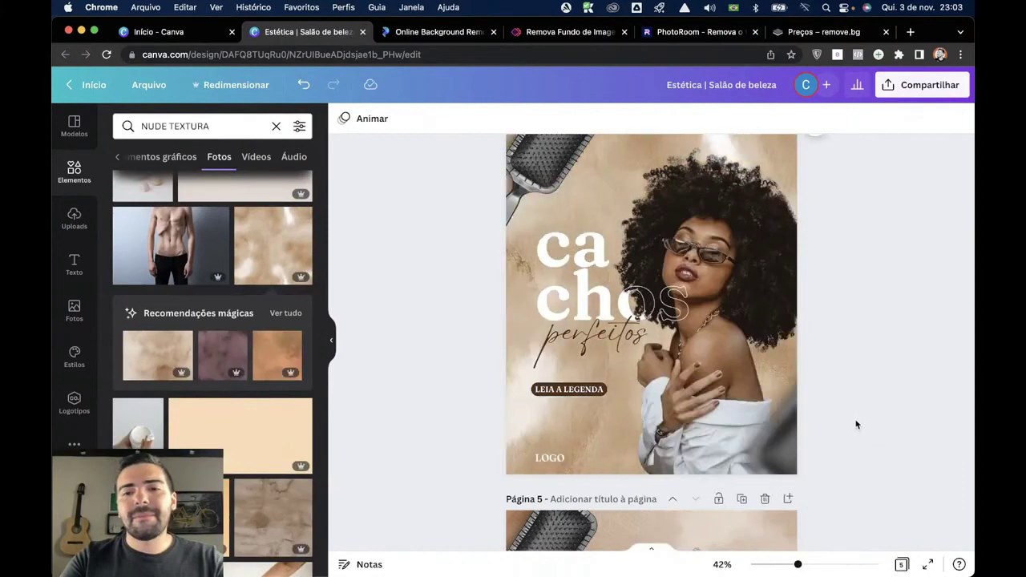
key("ctrl+z")
left_click(723, 379)
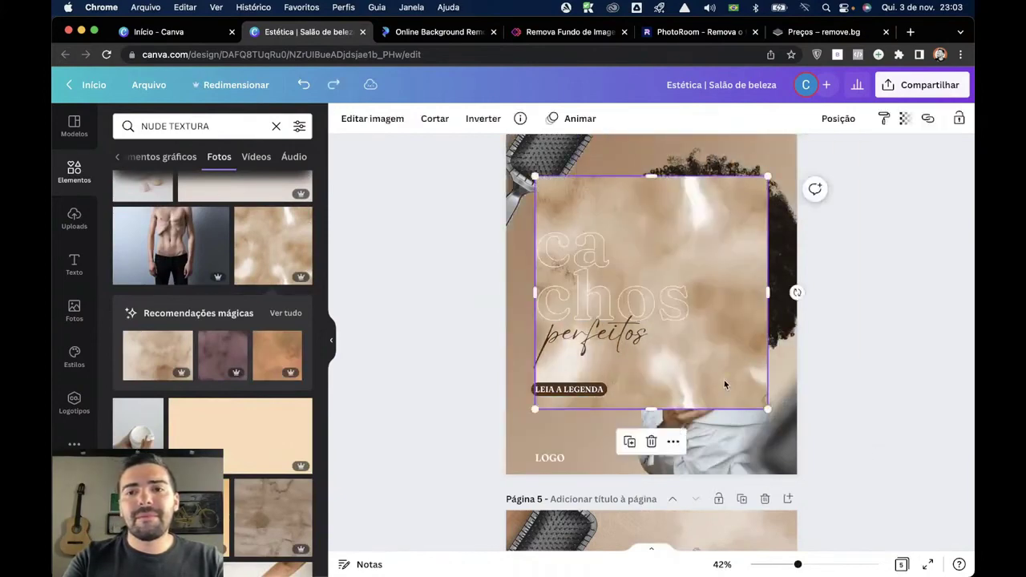
key("Delete")
Search the photos for "textura papel" and set the beige aged-paper texture as page 4's background.
scroll(256, 383, "down", 10)
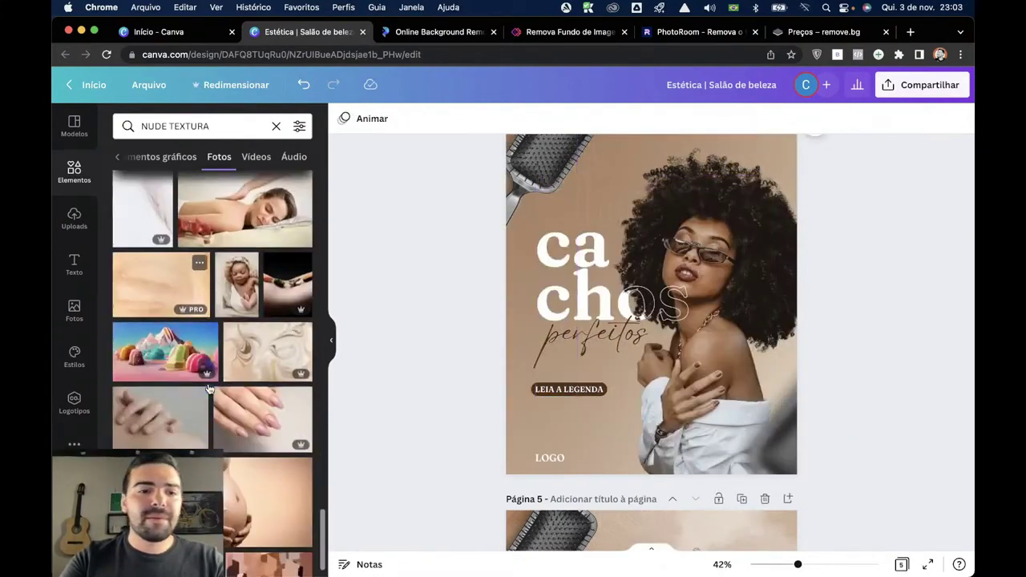
scroll(256, 383, "down", 10)
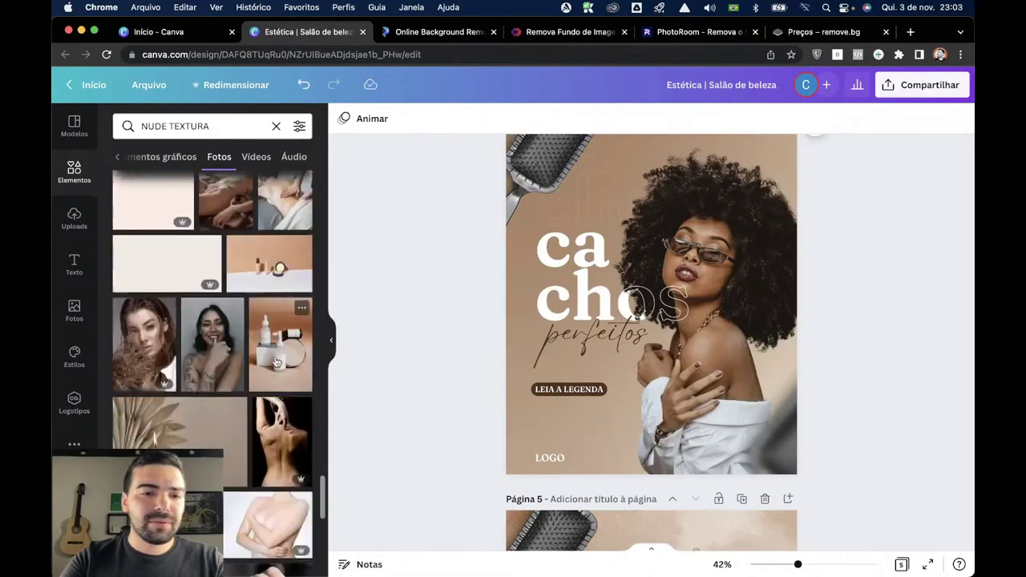
scroll(275, 362, "down", 10)
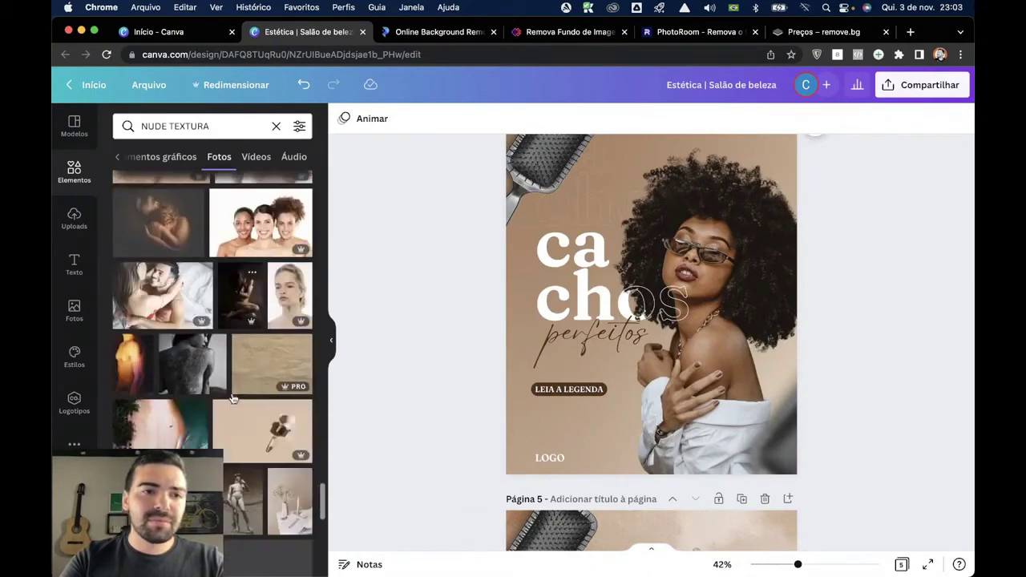
left_click(226, 126)
type("textura papel")
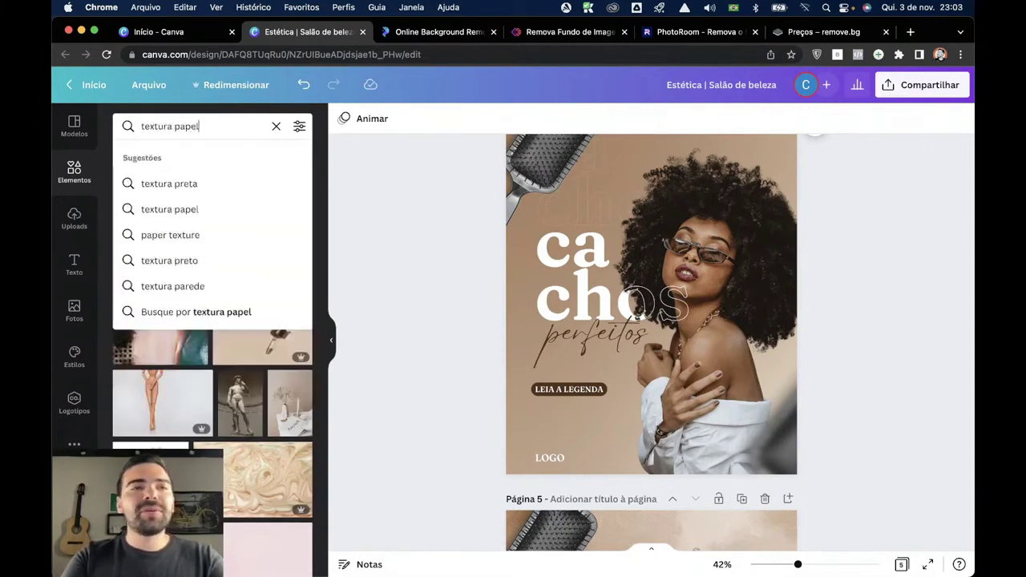
key("Return")
scroll(215, 342, "down", 2)
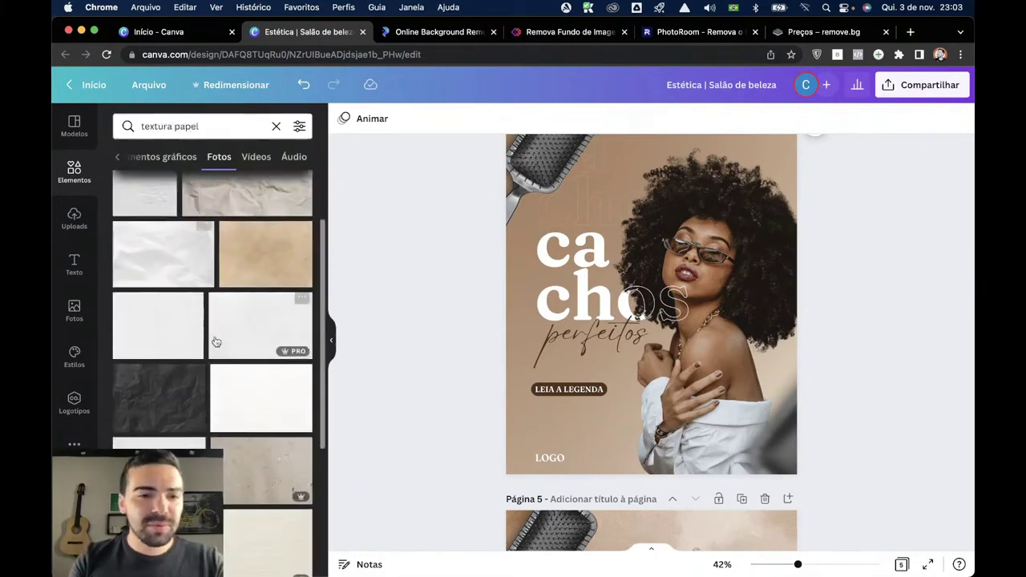
left_click(261, 278)
right_click(730, 323)
left_click(787, 531)
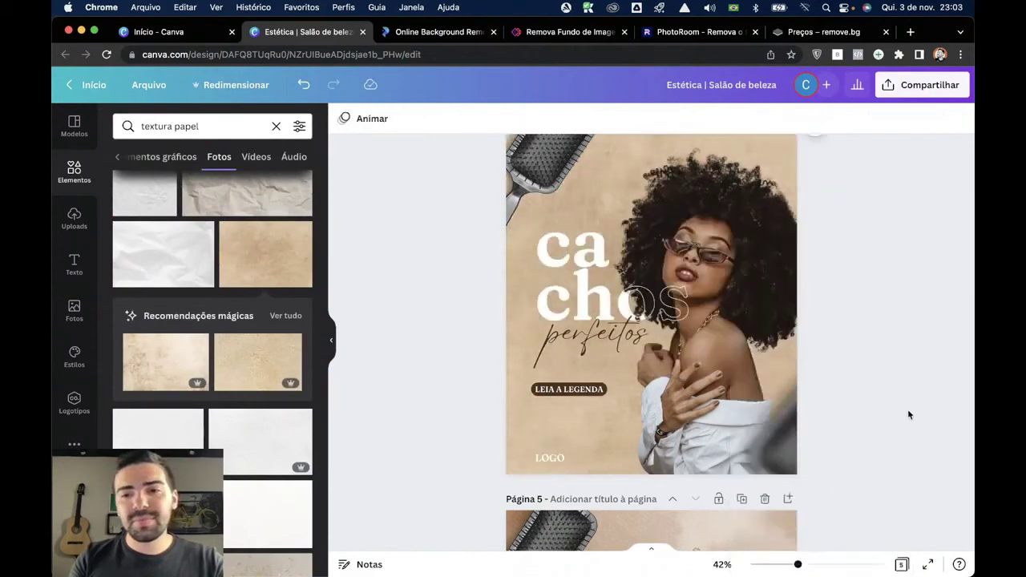
Add a dark brown rectangle to page 3 and resize it into a tall block over the page's right-hand part.
scroll(908, 414, "up", 5)
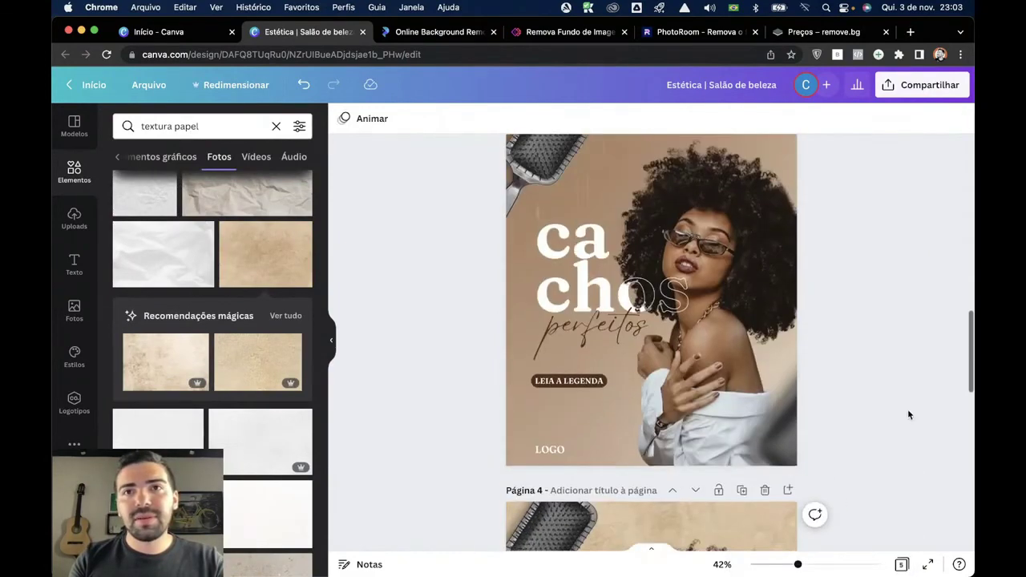
scroll(909, 414, "up", 3)
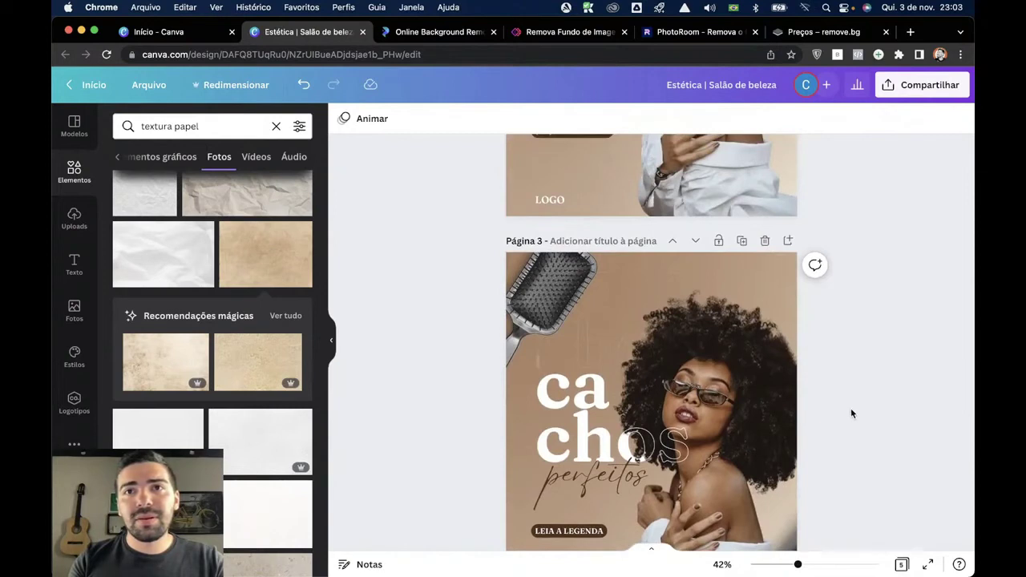
scroll(851, 412, "down", 5)
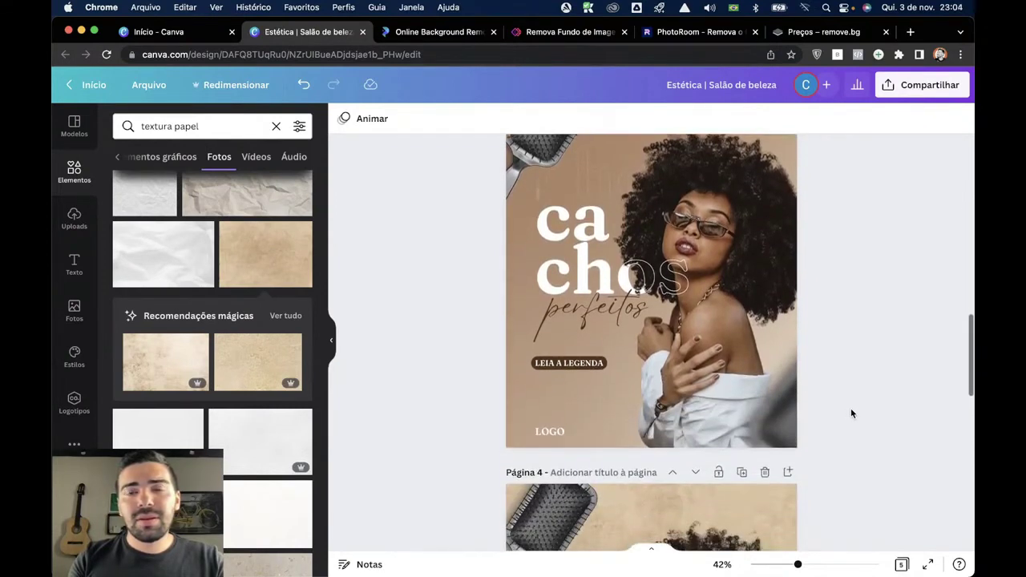
scroll(851, 412, "up", 2)
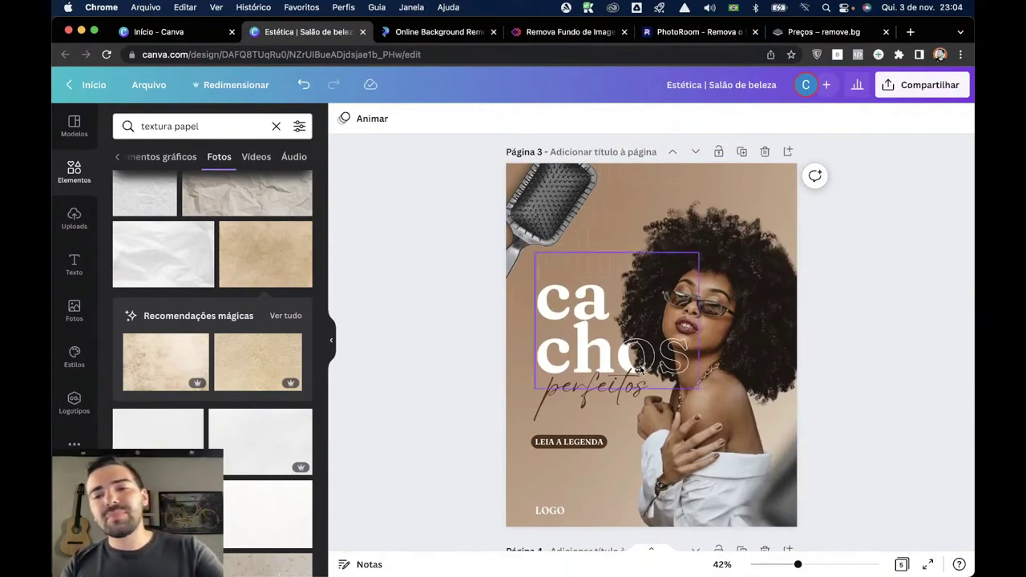
key("ctrl+v")
left_click_drag(695, 388, 811, 435)
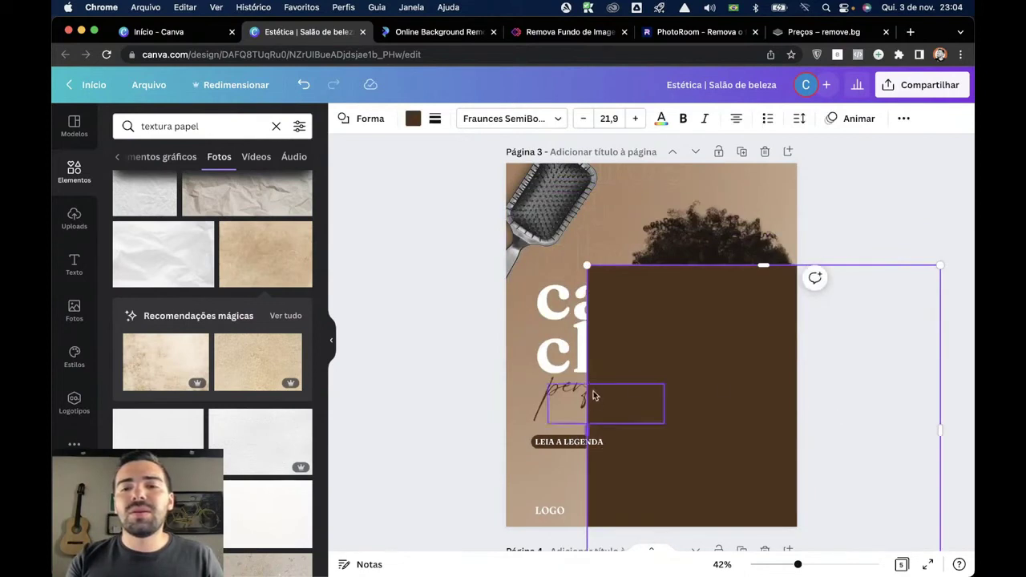
left_click_drag(587, 423, 692, 429)
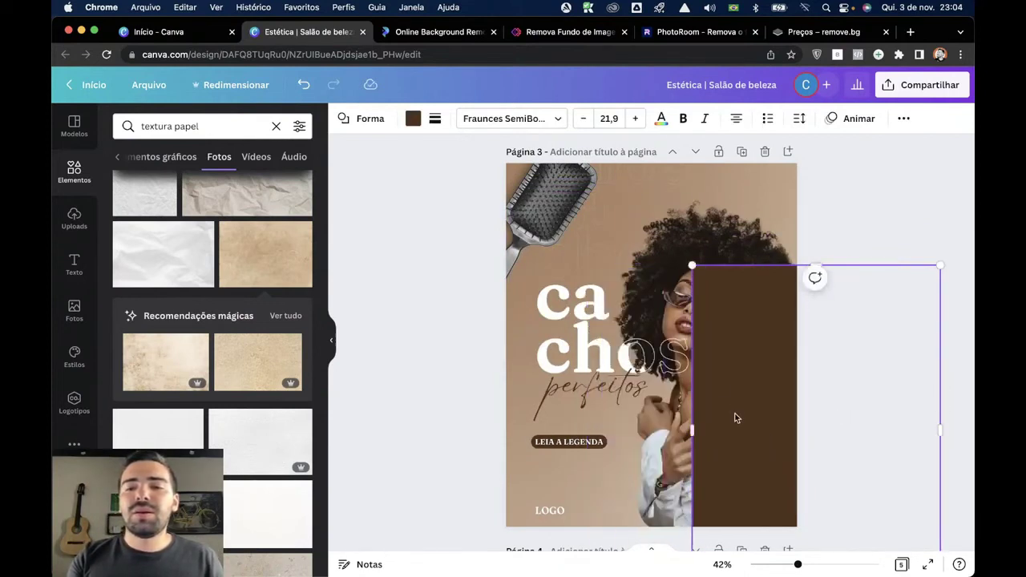
scroll(887, 361, "down", 2)
left_click_drag(940, 348, 824, 344)
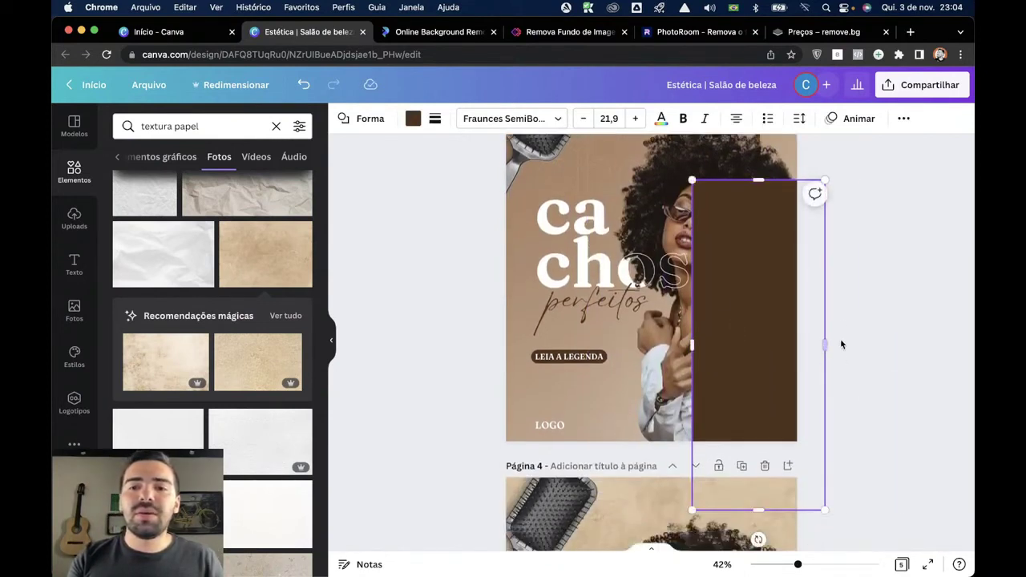
Tilt page 3's brown rectangle clockwise and extend it past the page edges into a diagonal block covering the right side.
left_click_drag(758, 540, 708, 533)
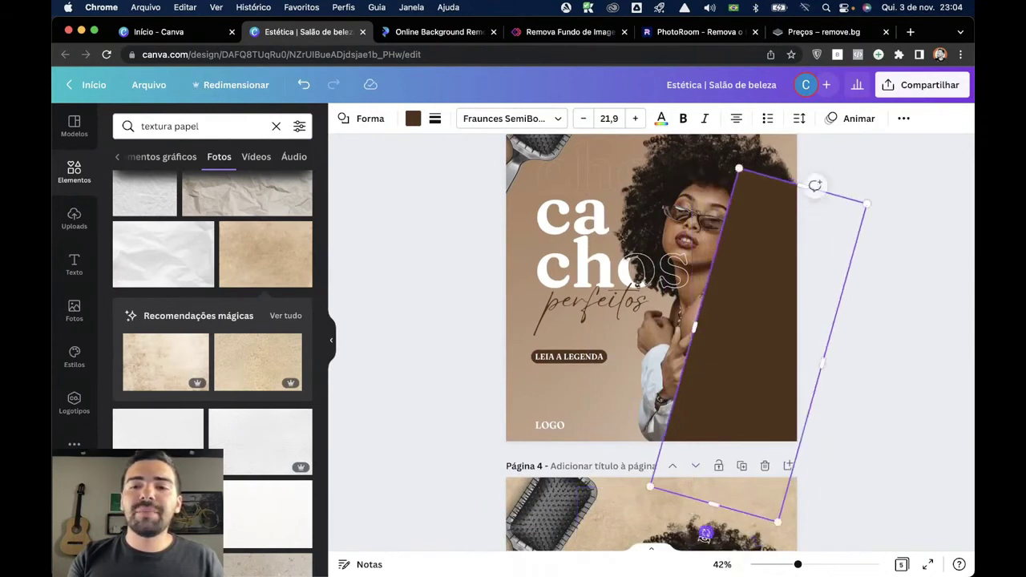
scroll(764, 407, "up", 4)
left_click_drag(795, 360, 854, 181)
scroll(759, 397, "down", 2)
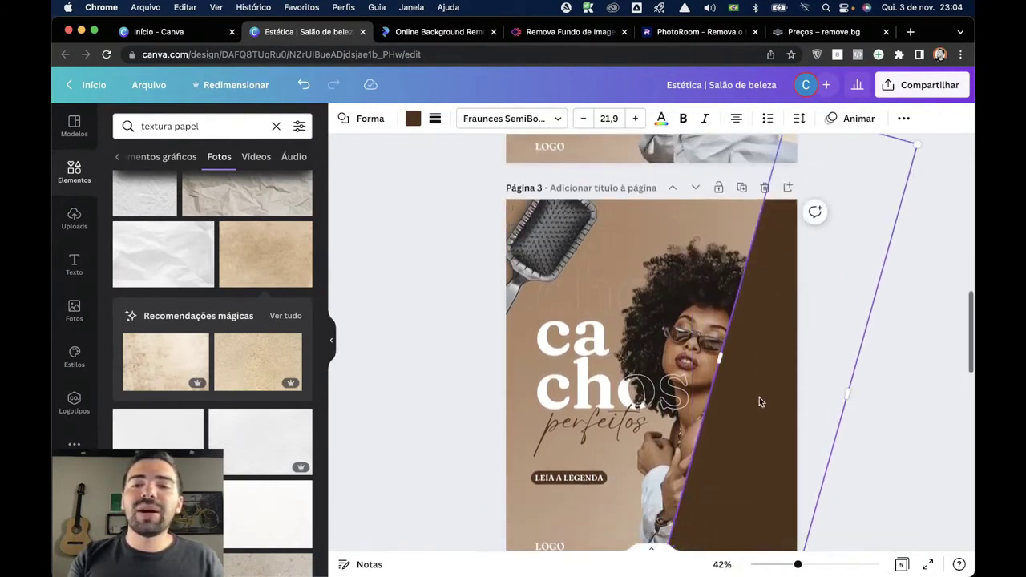
left_click_drag(850, 340, 965, 372)
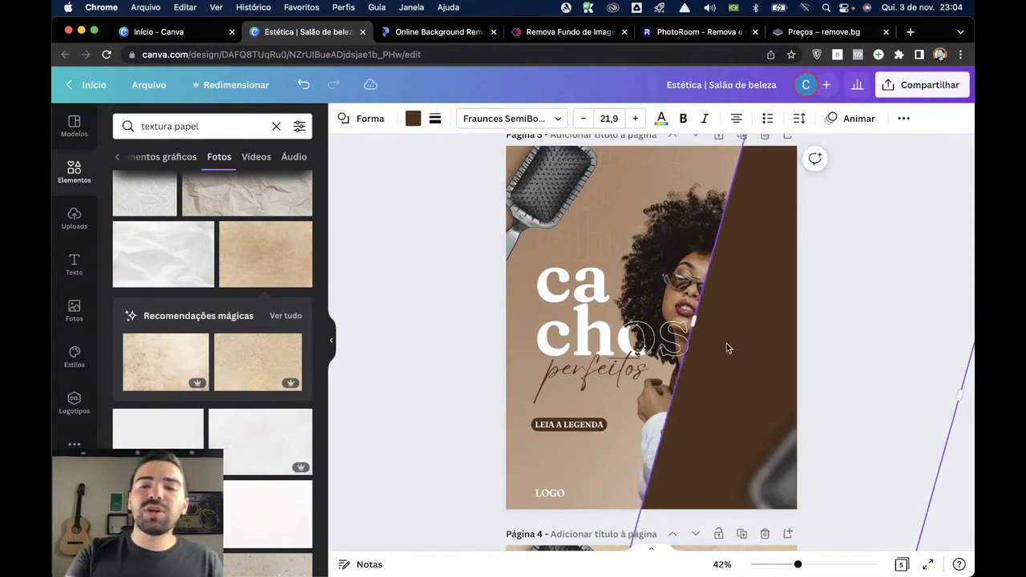
Send page 3's diagonal block behind the woman and recolour it with the beige from the photo's colours.
key("super+bracketleft")
left_click(411, 119)
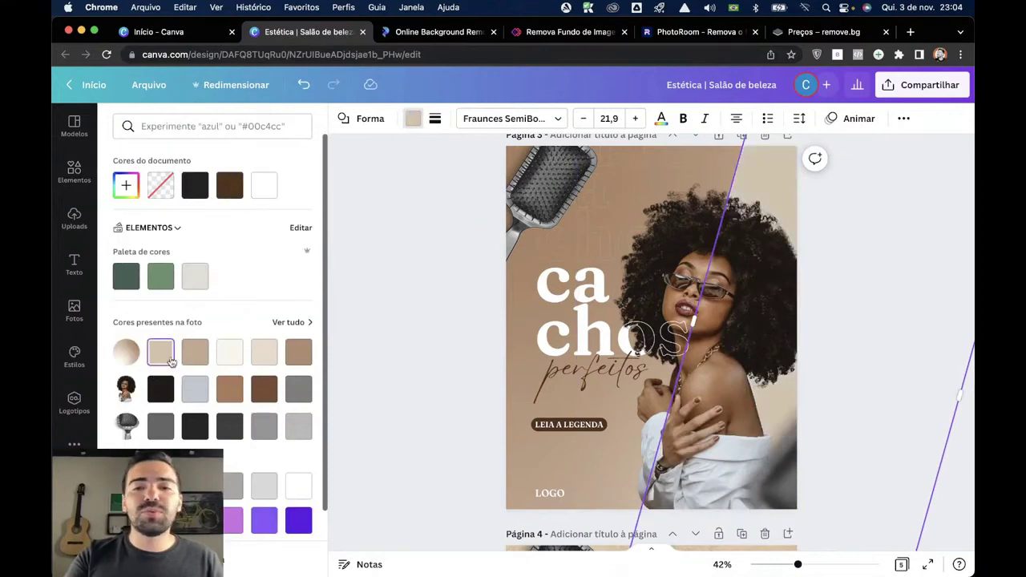
left_click(435, 428)
scroll(435, 430, "up", 1)
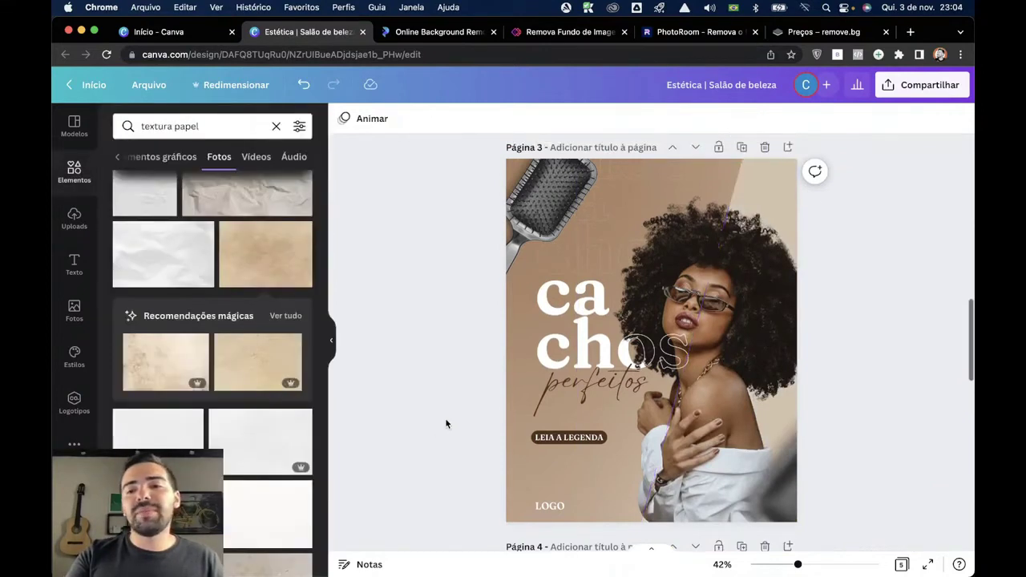
Change the diagonal block on page 3 back to the document's dark brown.
left_click(769, 159)
left_click(412, 118)
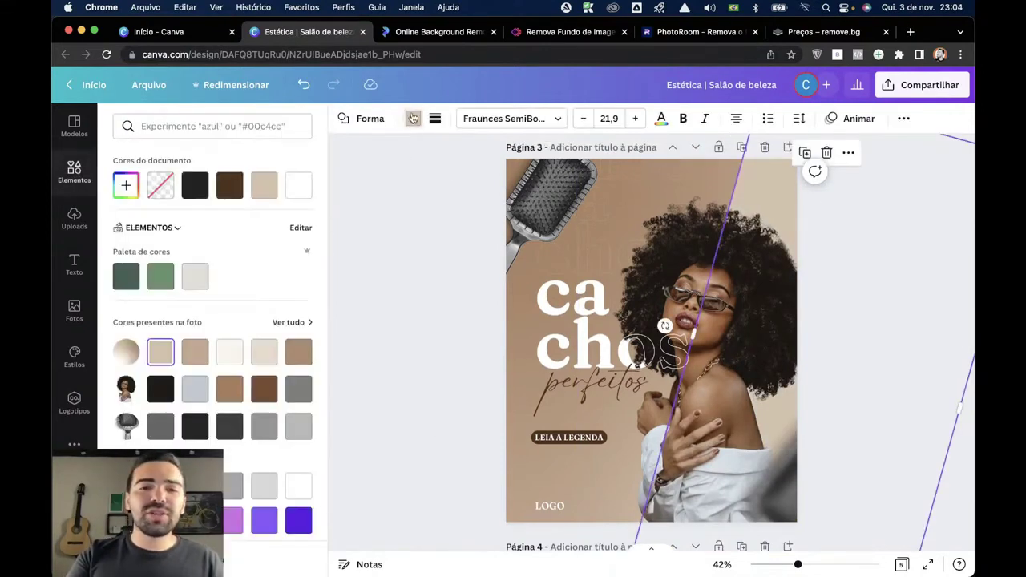
left_click(227, 186)
left_click(442, 322)
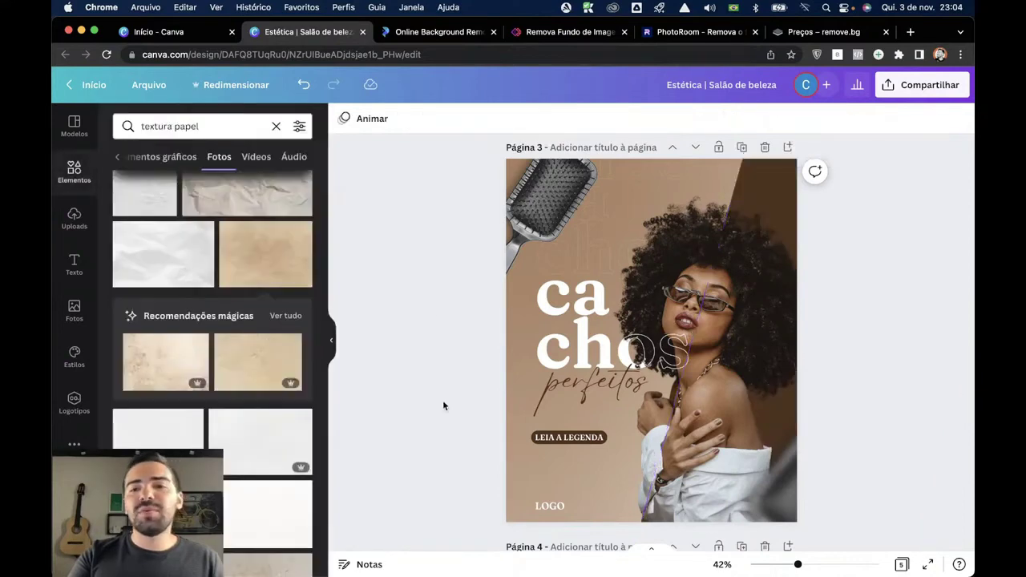
scroll(443, 400, "down", 1)
Rotate page 3's diagonal brown block slightly further clockwise and check its slanted edge against the flyer.
left_click(773, 159)
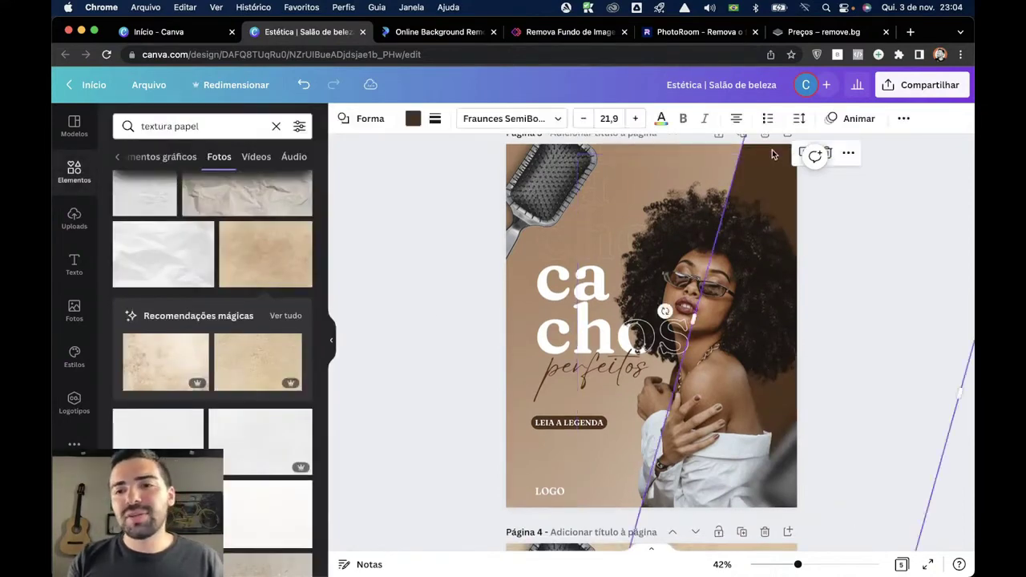
scroll(807, 256, "down", 3)
scroll(807, 256, "down", 2)
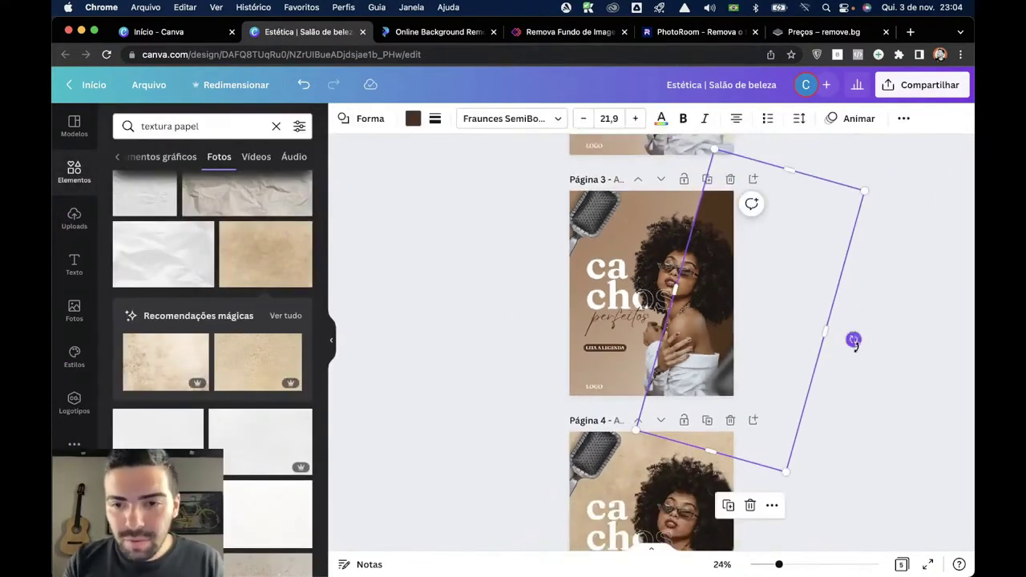
left_click_drag(853, 340, 806, 329)
left_click(838, 394)
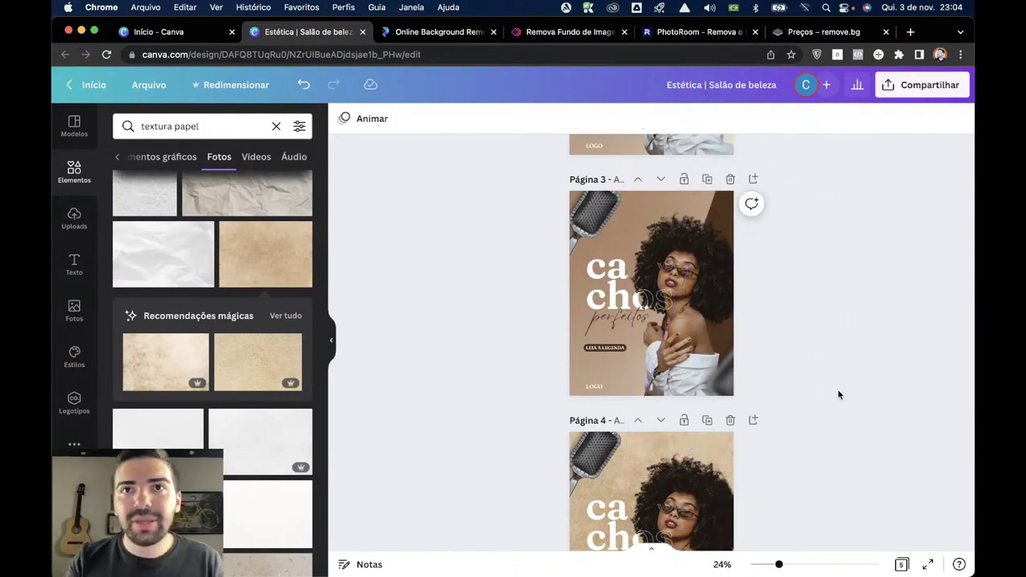
scroll(773, 354, "up", 5)
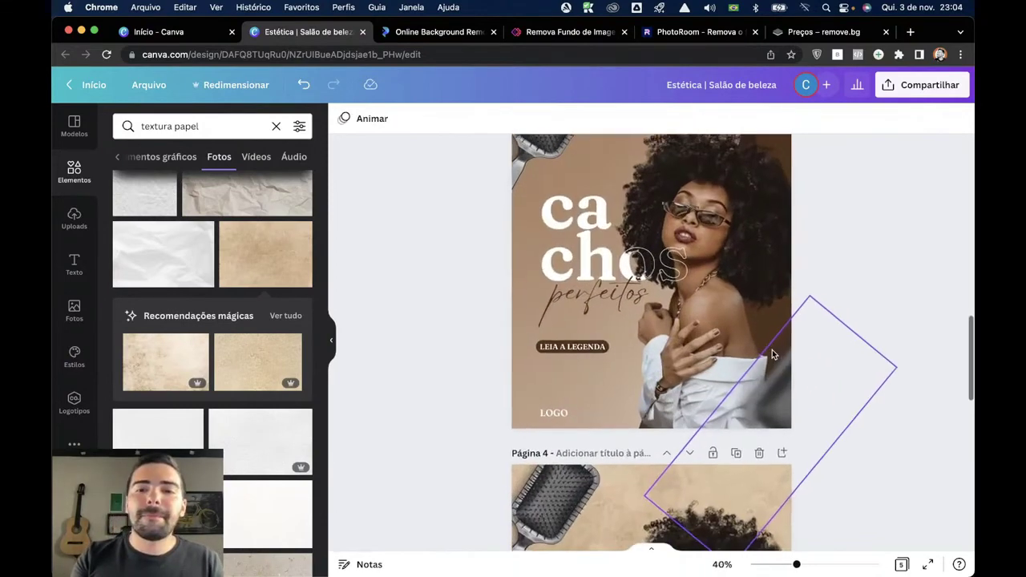
scroll(769, 147, "up", 1)
left_click(767, 177)
left_click(794, 165)
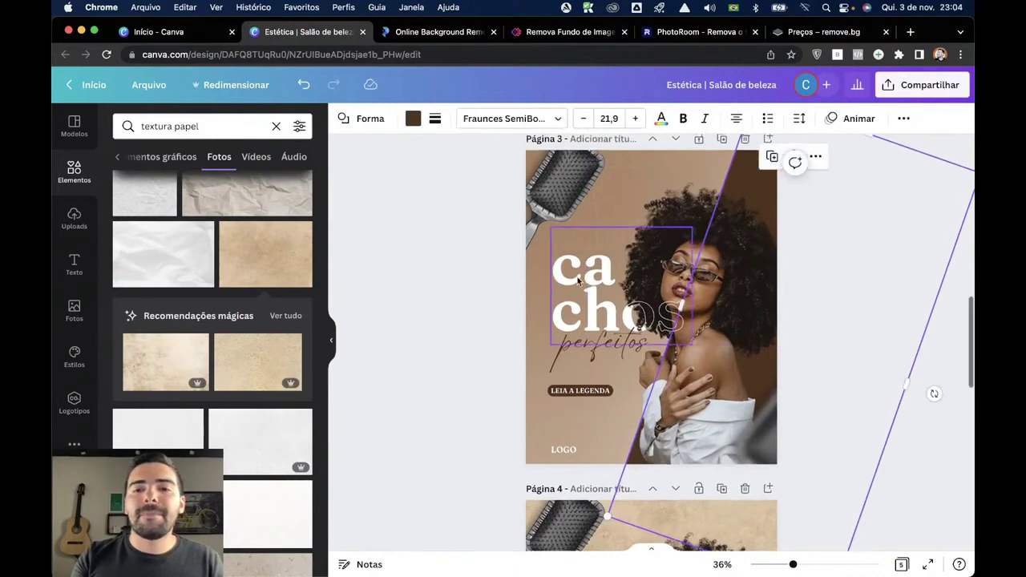
left_click(436, 324)
scroll(436, 323, "up", 1)
scroll(437, 324, "down", 1)
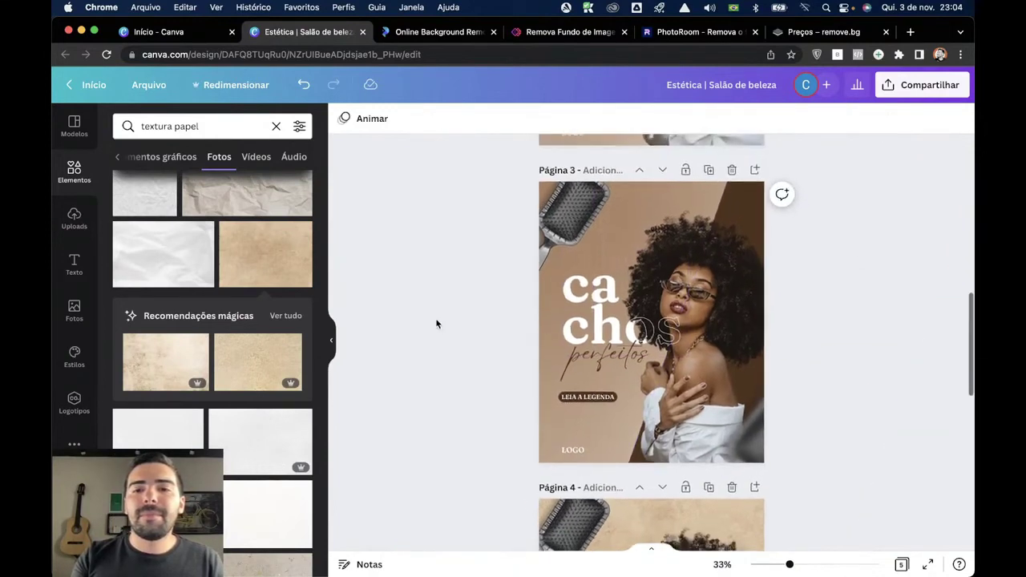
Delete page 4, the variant with the beige aged-paper background.
scroll(437, 324, "down", 4)
scroll(437, 324, "down", 5)
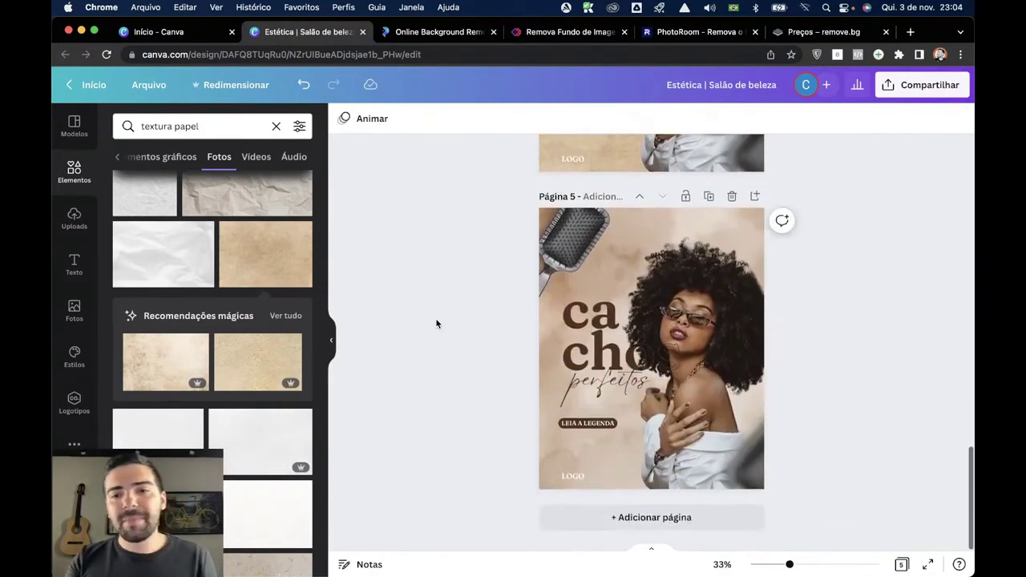
scroll(642, 363, "up", 4)
scroll(717, 243, "up", 3)
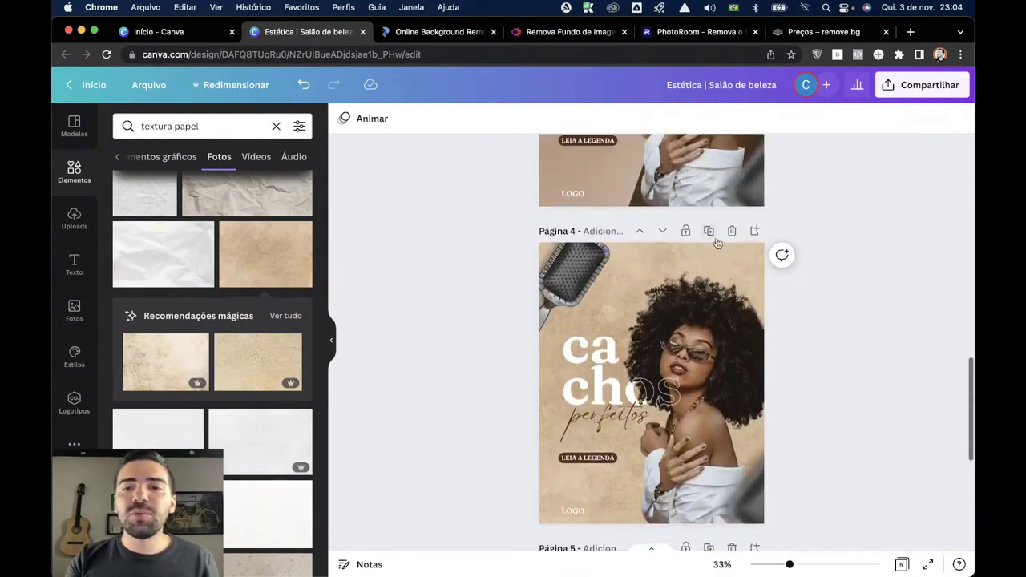
left_click(732, 231)
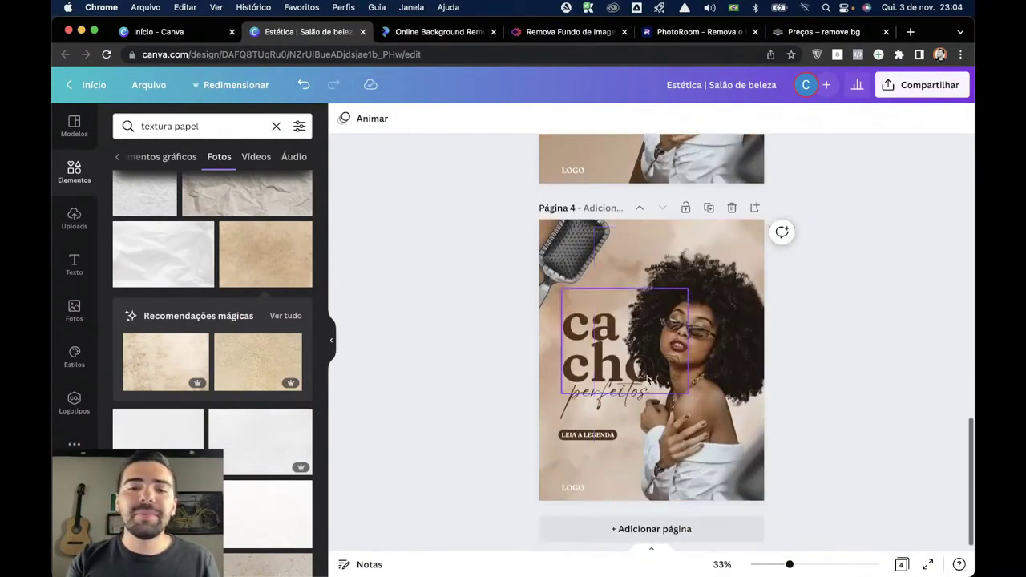
scroll(706, 393, "up", 2)
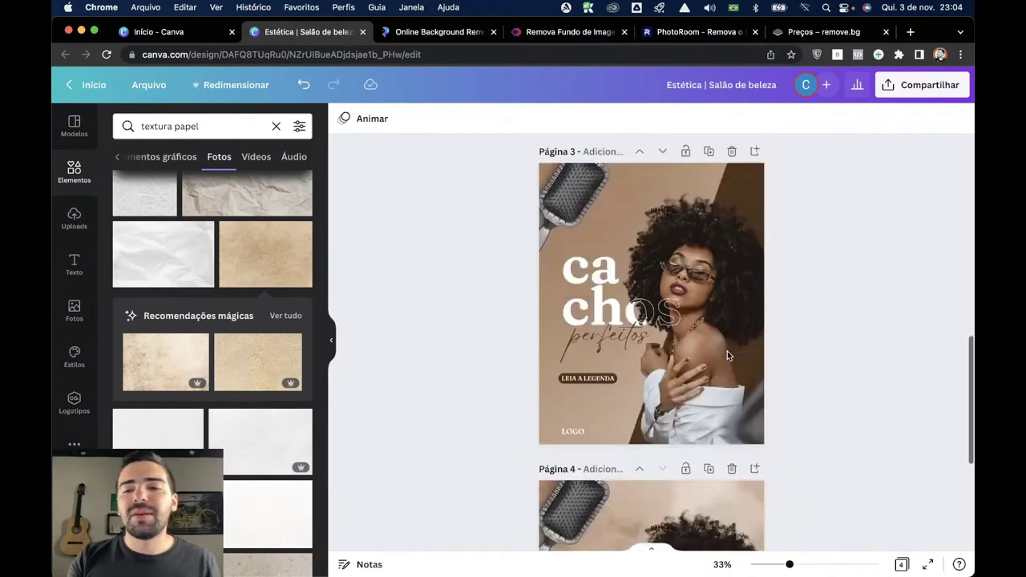
Download only page 3 of the design as a PNG at 1080 x 1350 px.
scroll(727, 350, "up", 3)
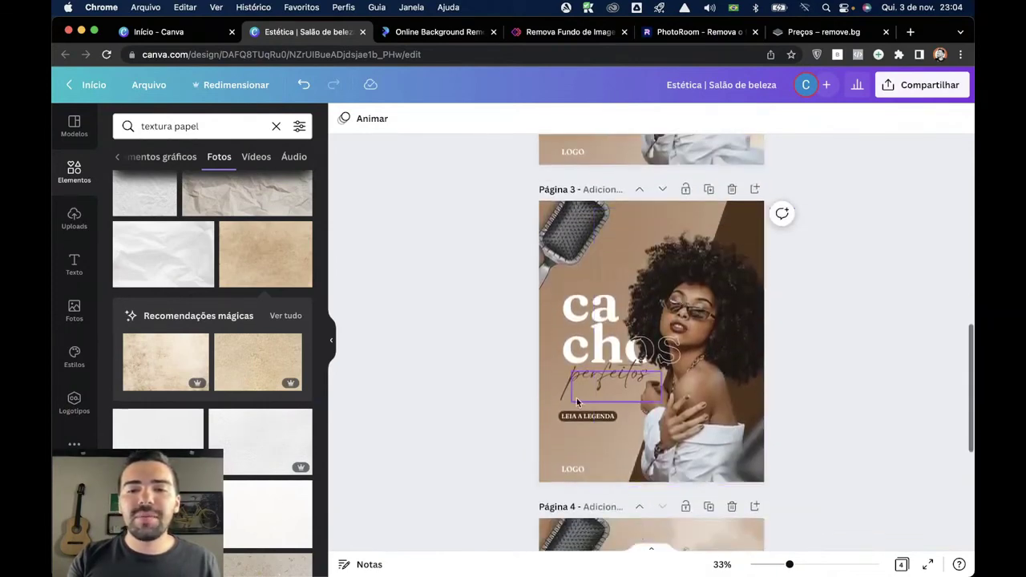
left_click(589, 396)
left_click(900, 250)
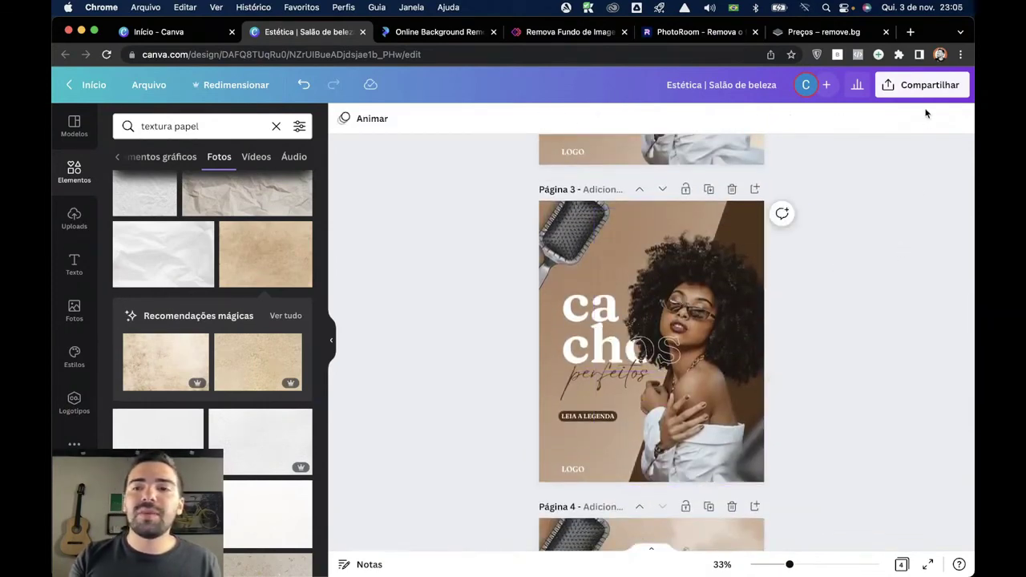
left_click(922, 85)
left_click(768, 395)
left_click(819, 329)
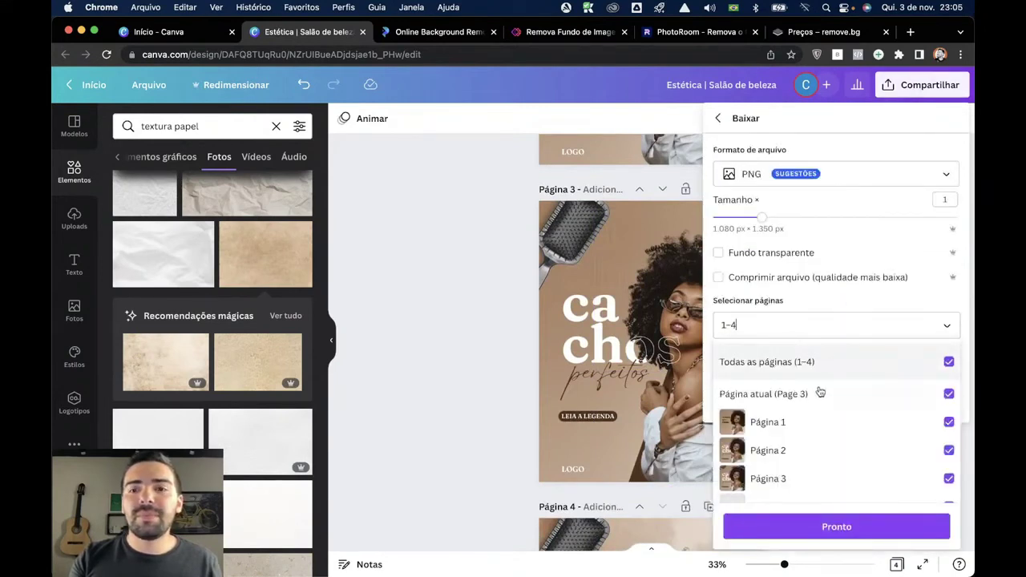
left_click(837, 361)
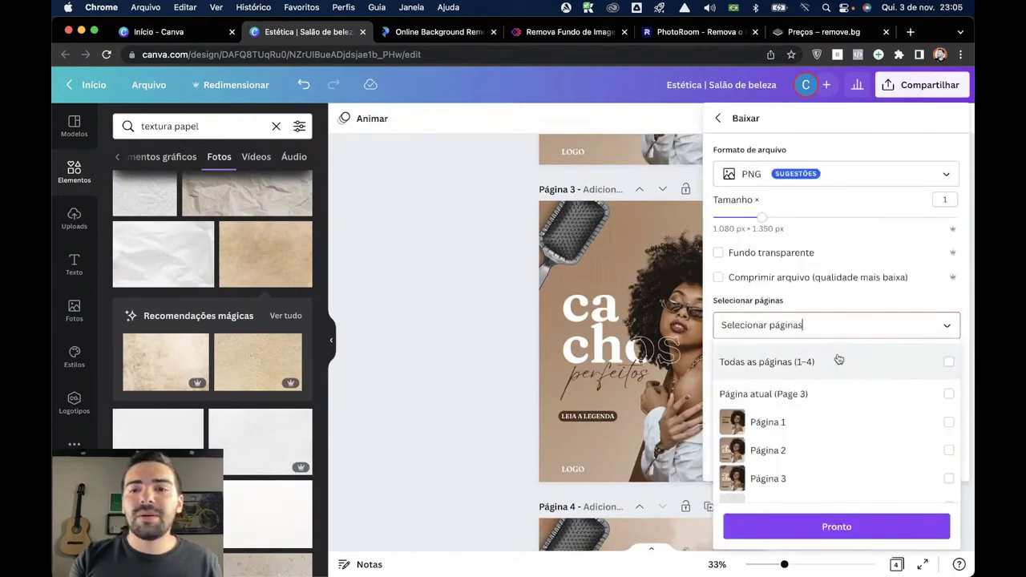
left_click(818, 479)
left_click(822, 525)
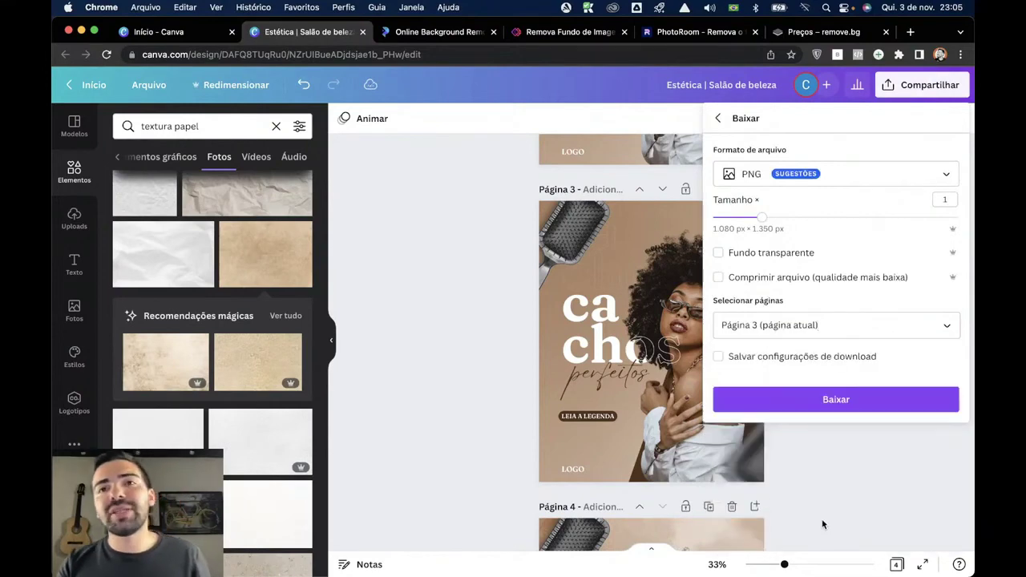
left_click(895, 400)
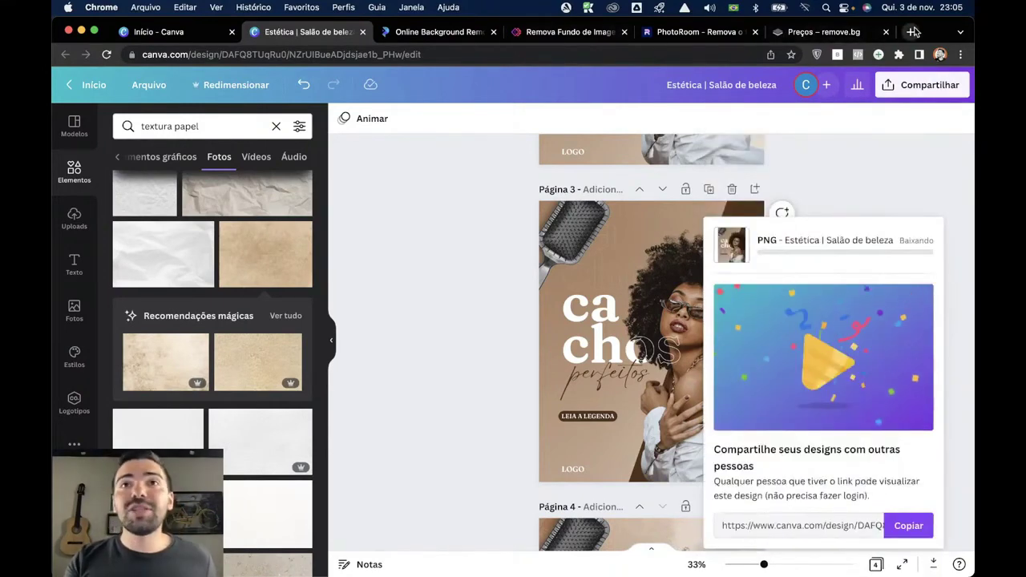
Search Google for "polarr" in a new browser tab and open the Polarr online photo editor.
left_click(914, 31)
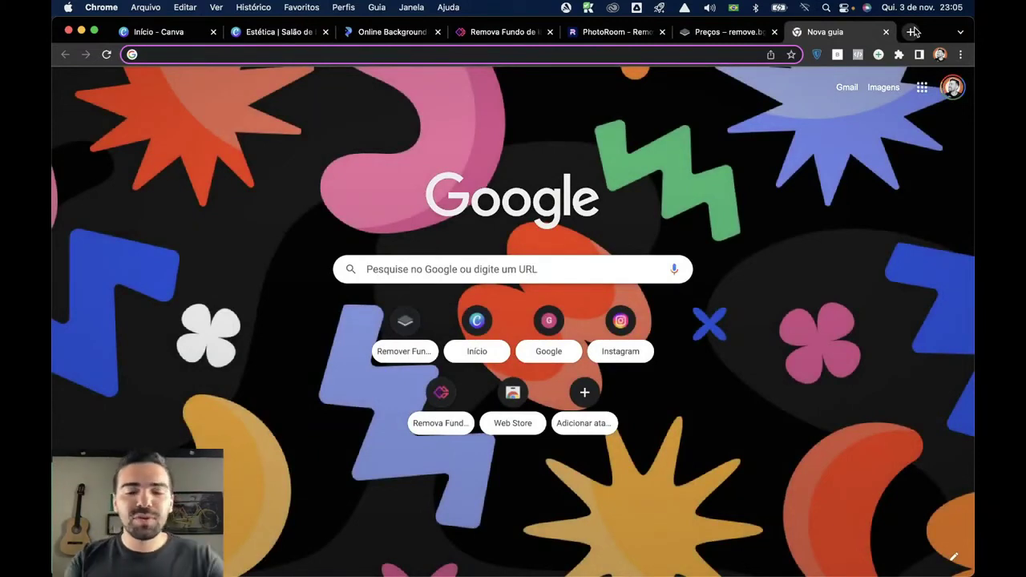
type("polaar")
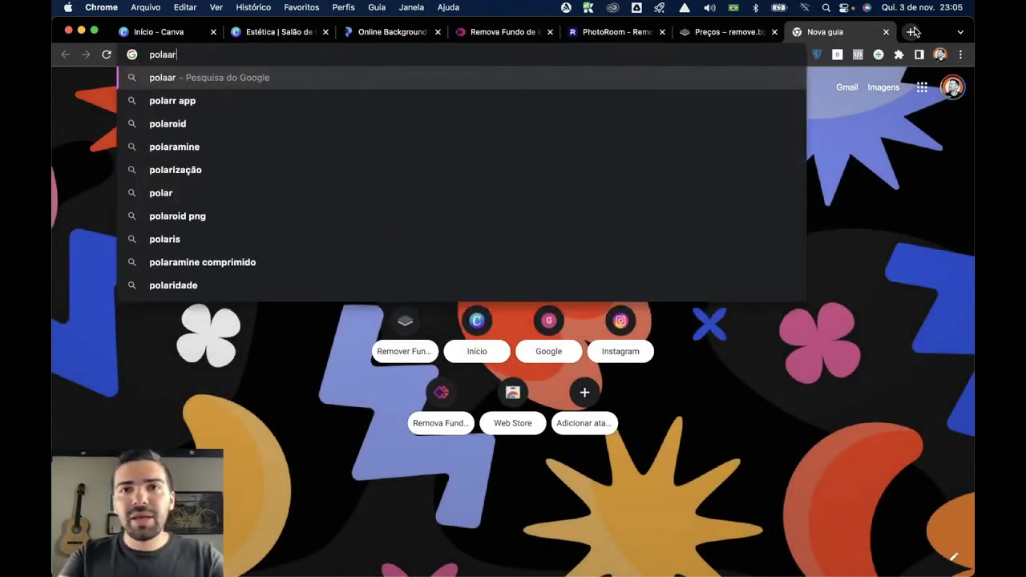
key("BackSpace")
key("BackSpace")
type("rr")
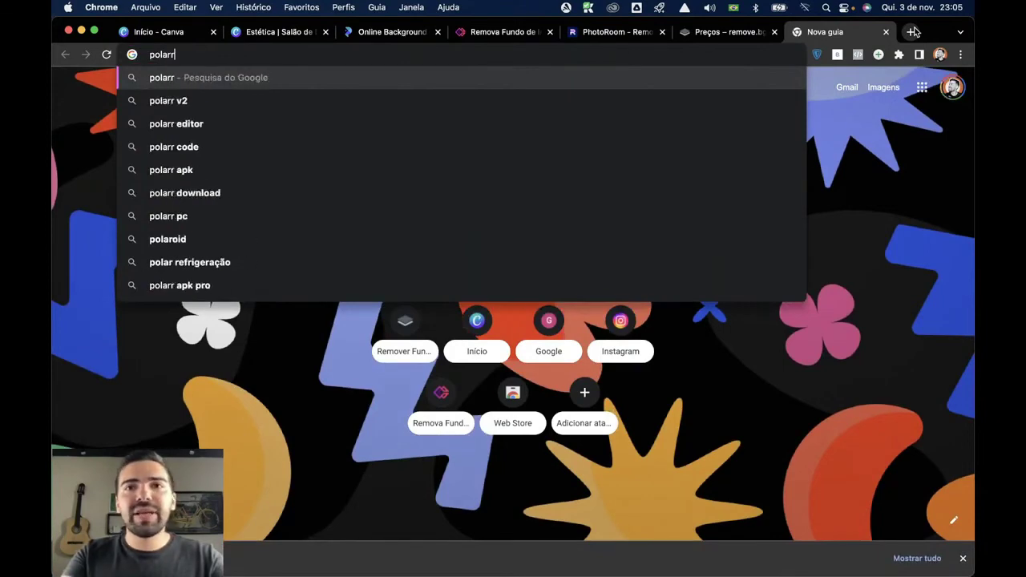
key("BackSpace")
key("Return")
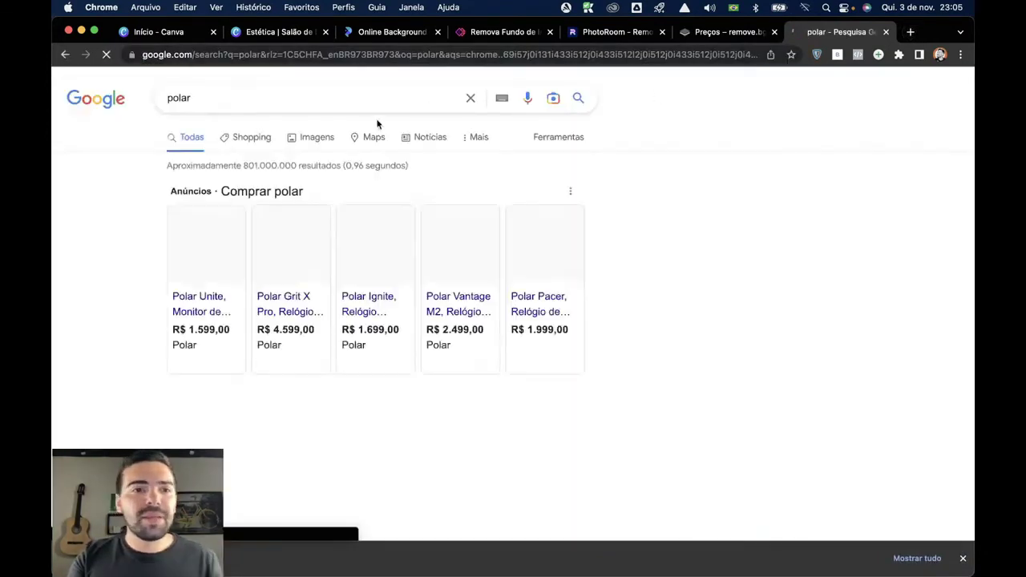
scroll(215, 299, "down", 2)
scroll(213, 200, "up", 2)
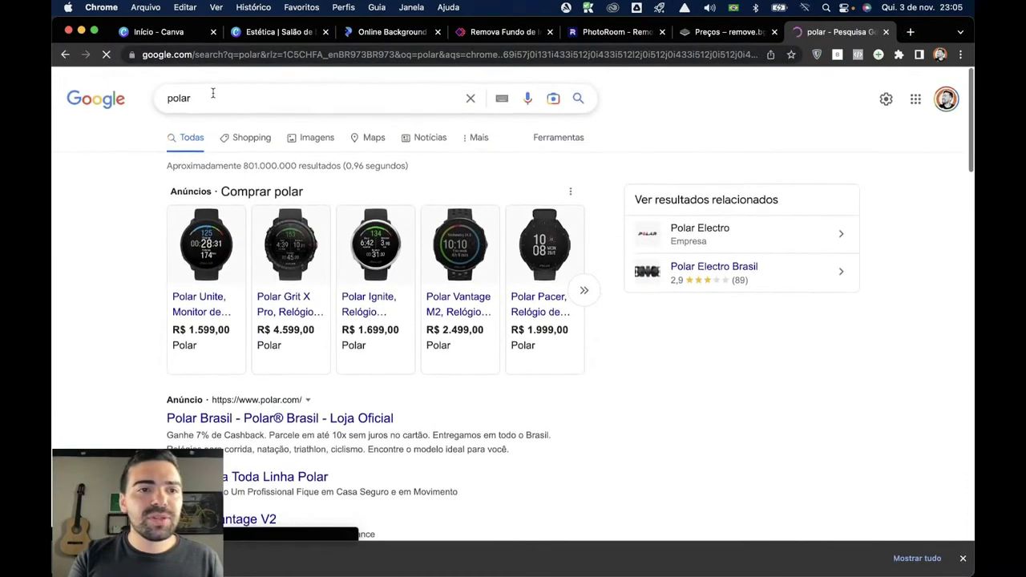
left_click(213, 94)
type("r")
key("Return")
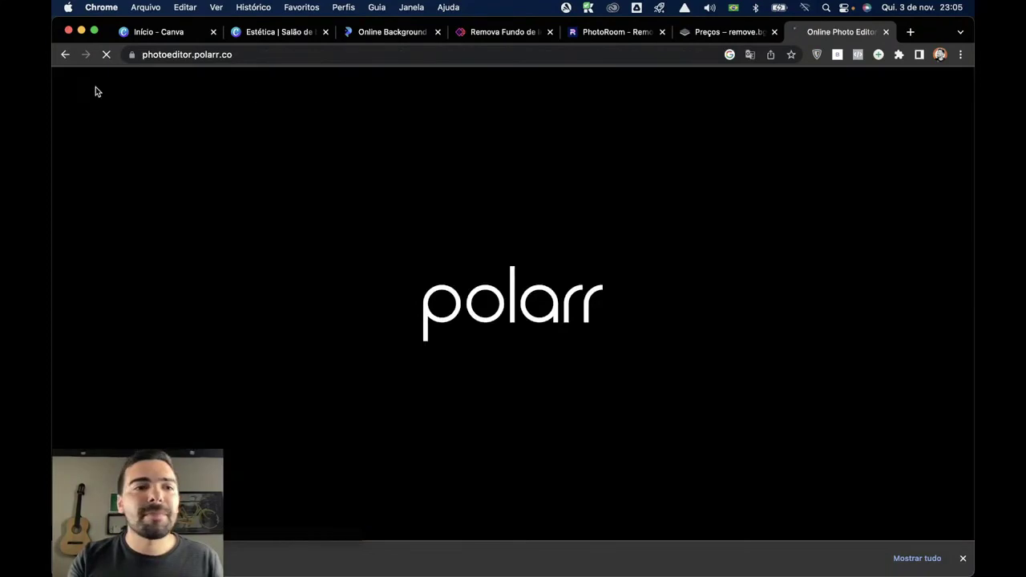
Return to the Google results and search for "polarr v2" instead.
left_click(67, 55)
left_click(248, 97)
type("v")
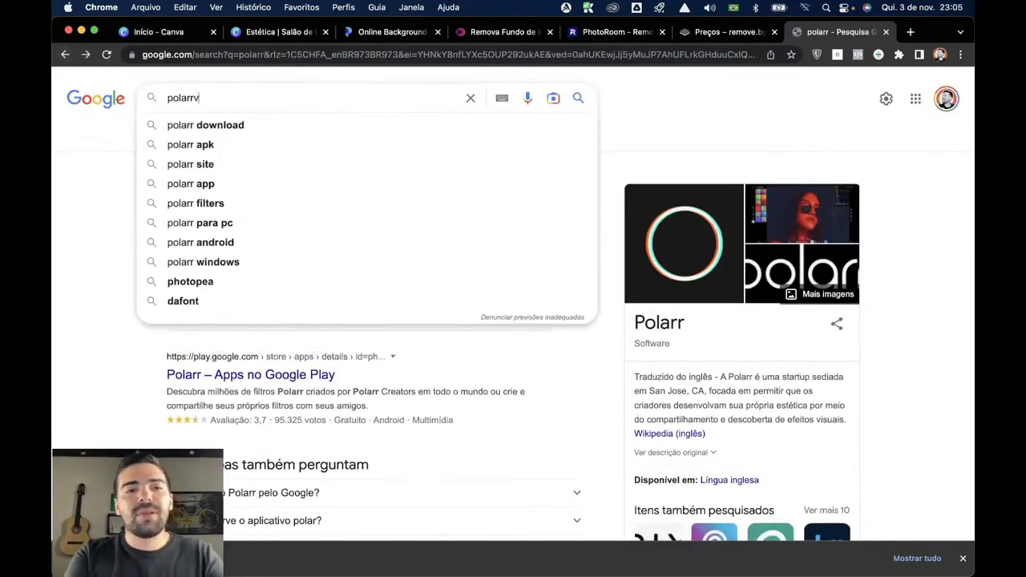
key("BackSpace")
type("v")
key("BackSpace")
type("v2")
key("Return")
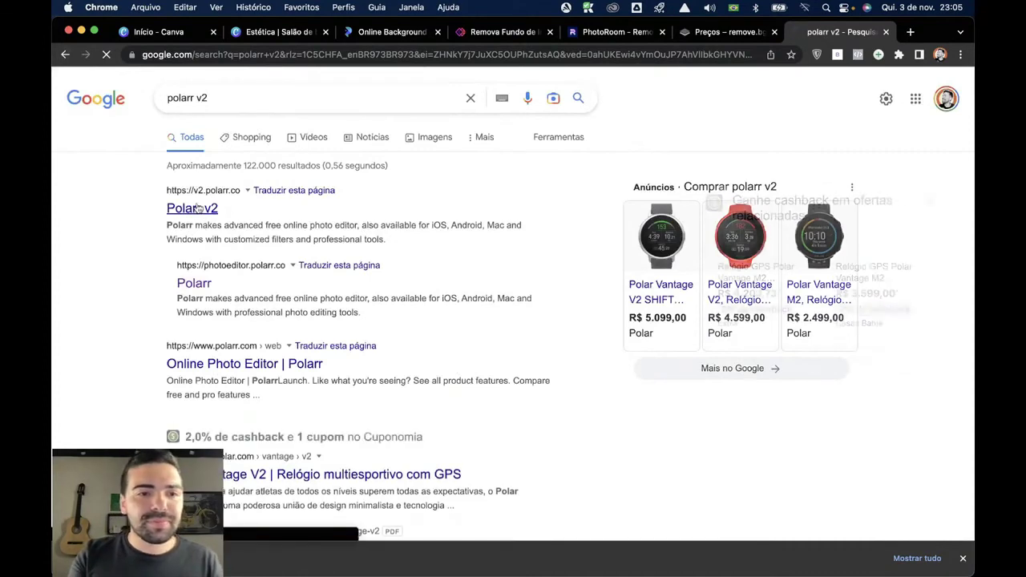
Open the Polarr v2 editor, dismissing the old-version notice, and load the downloaded flyer image.
left_click(199, 209)
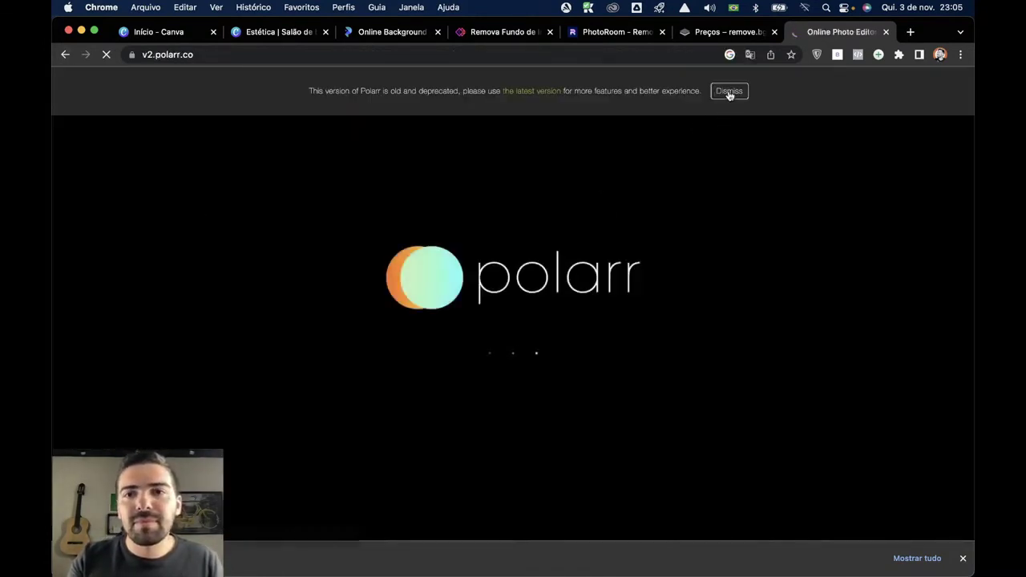
left_click(730, 91)
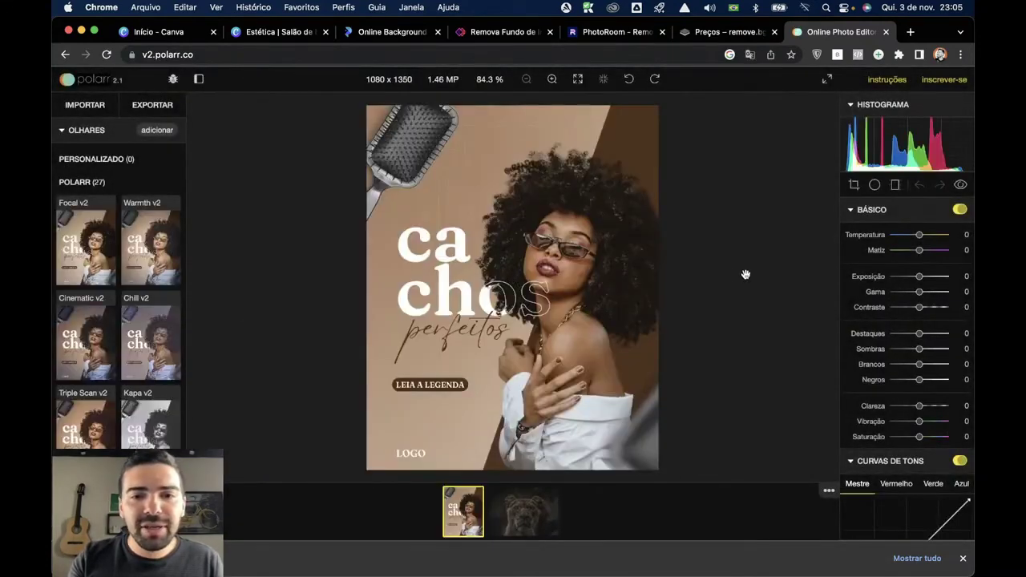
Set the flyer's grain value to +44, and try a positive lens distortion before resetting it to 0.
scroll(912, 311, "down", 10)
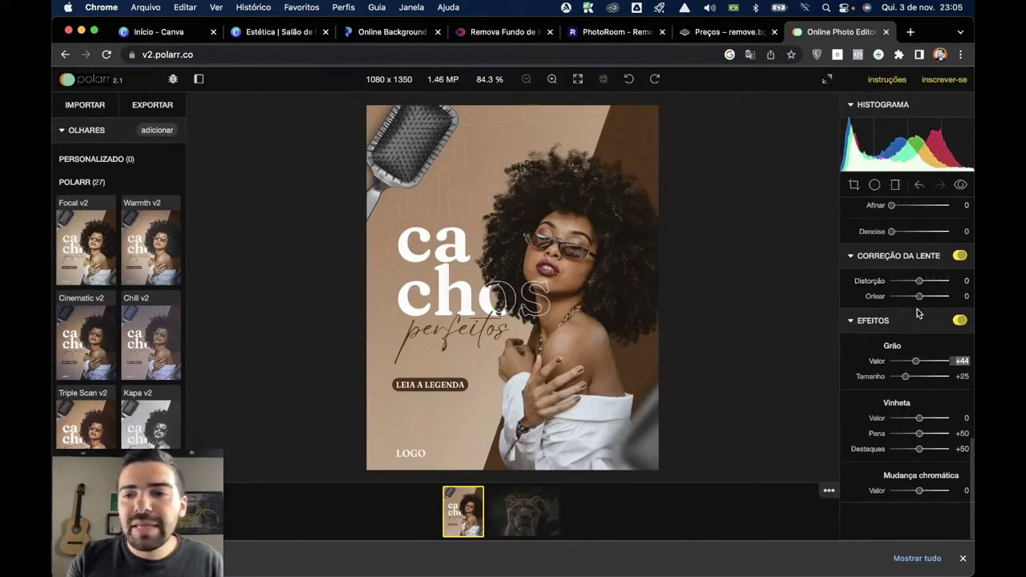
left_click_drag(914, 284, 936, 287)
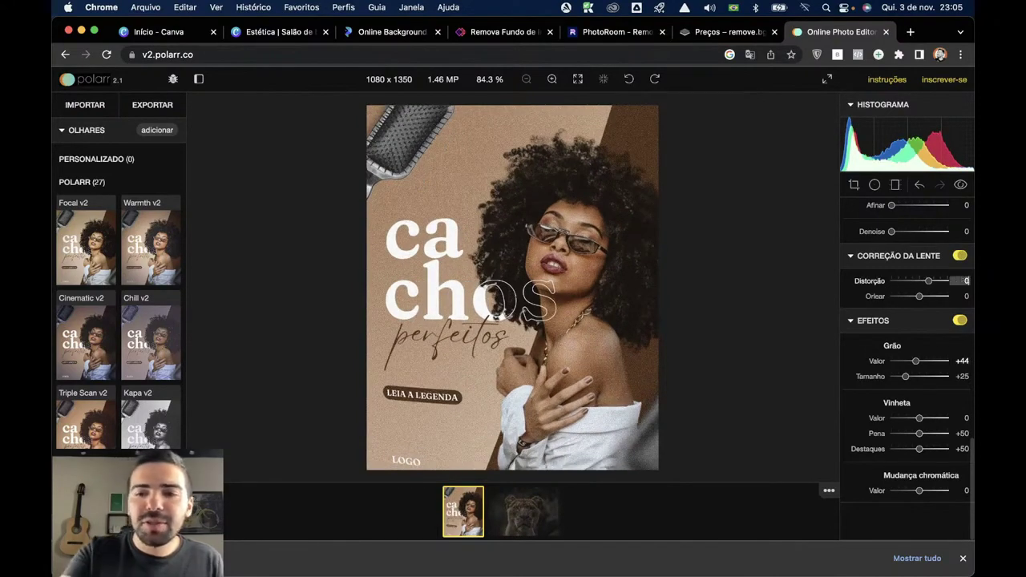
key("Return")
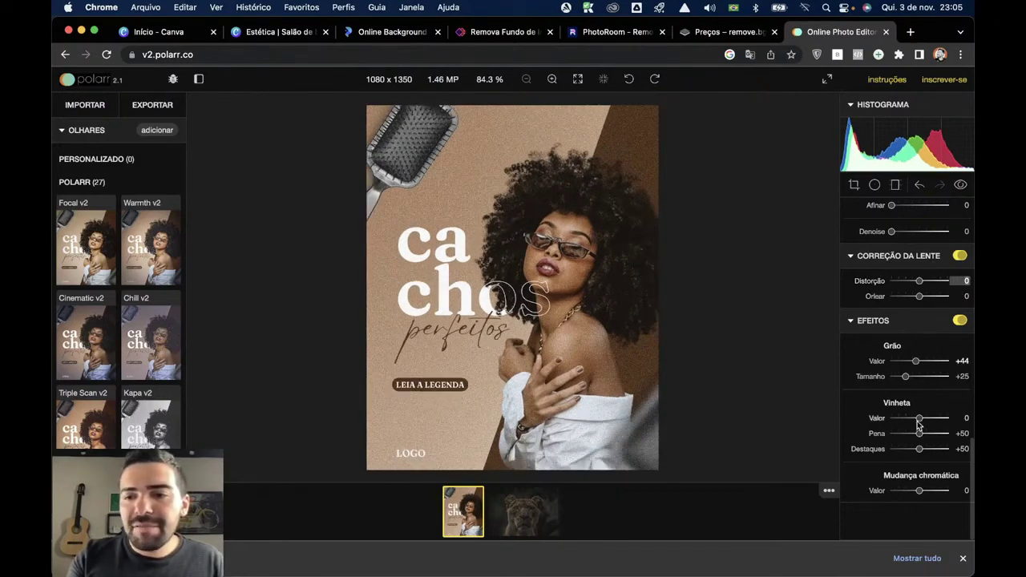
Set the flyer's vignette value to -14 and export it as a 1080 x 1350 JPEG at the best quality.
mouse_move(918, 418)
left_mouse_down()
mouse_move(906, 418)
mouse_move(935, 419)
mouse_move(915, 419)
left_mouse_up()
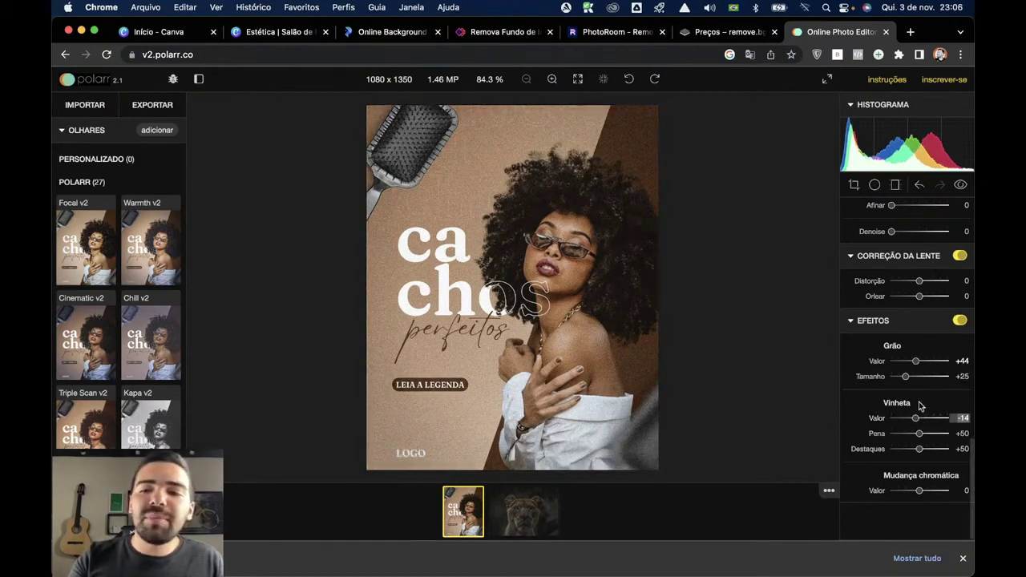
left_click(175, 106)
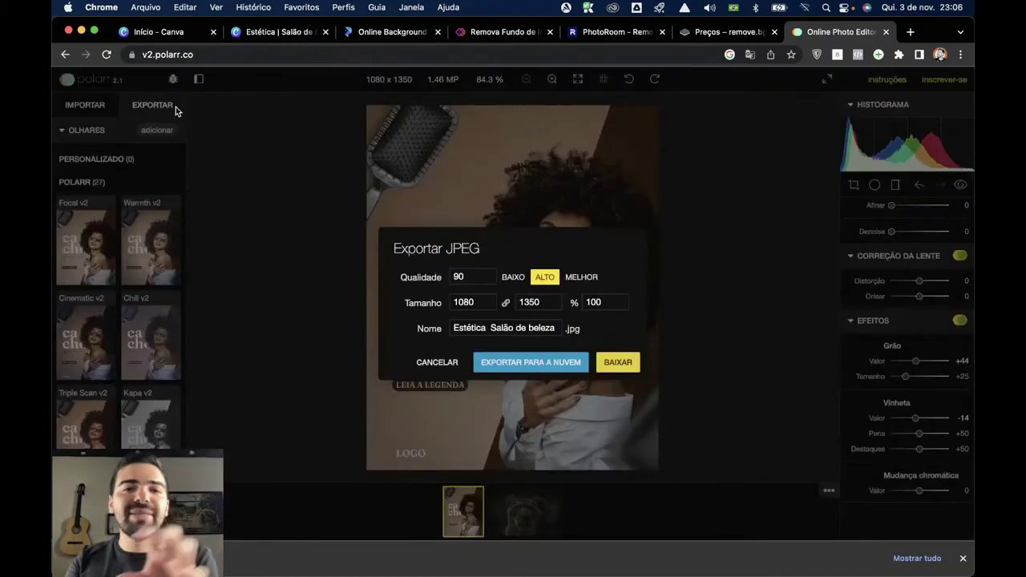
left_click(580, 278)
left_click(619, 361)
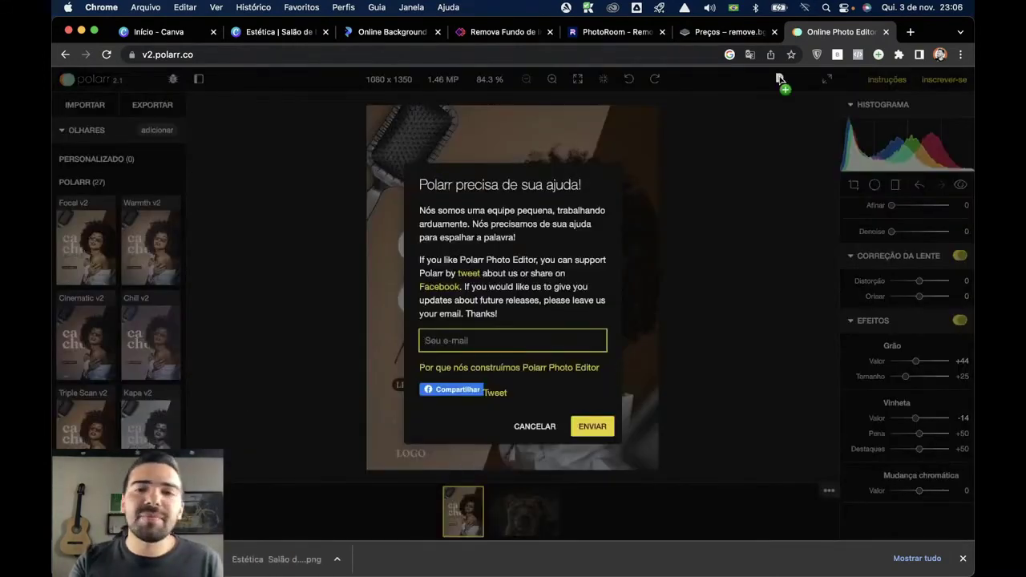
Open the exported JPEG in its own browser tab and examine the grain and the lettering over the hair up close.
left_click_drag(774, 38, 772, 41)
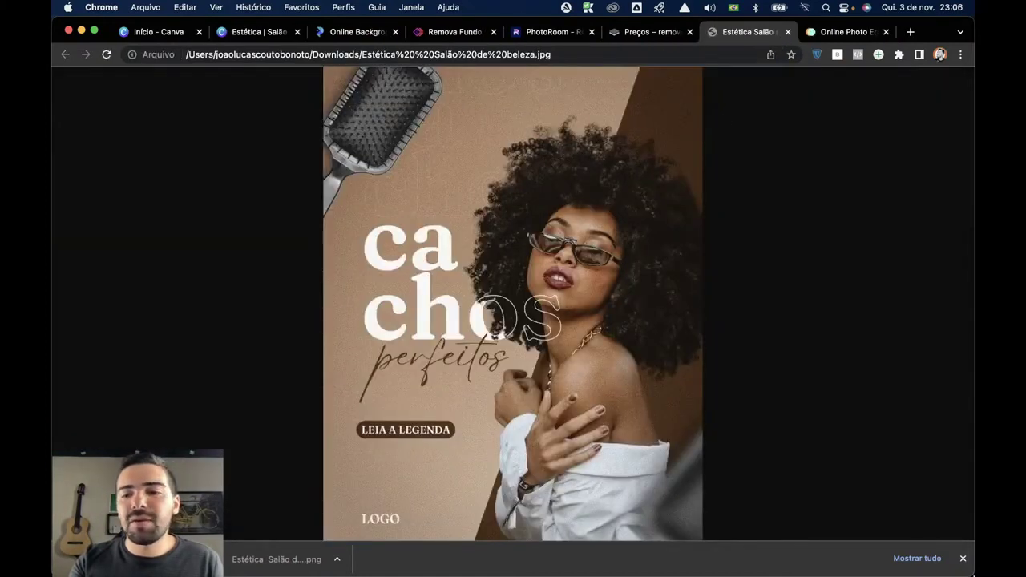
left_click(963, 558)
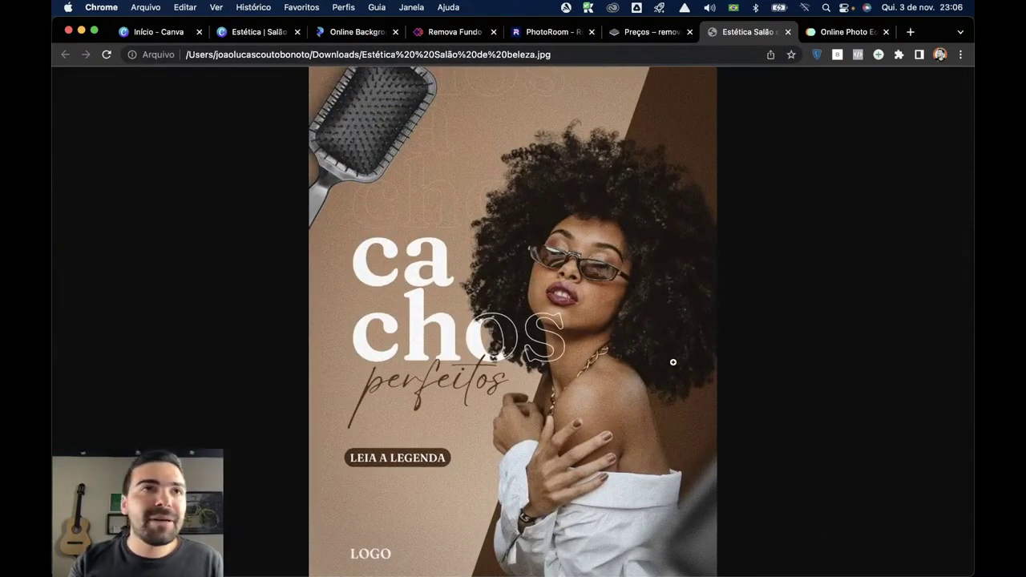
left_click(583, 351)
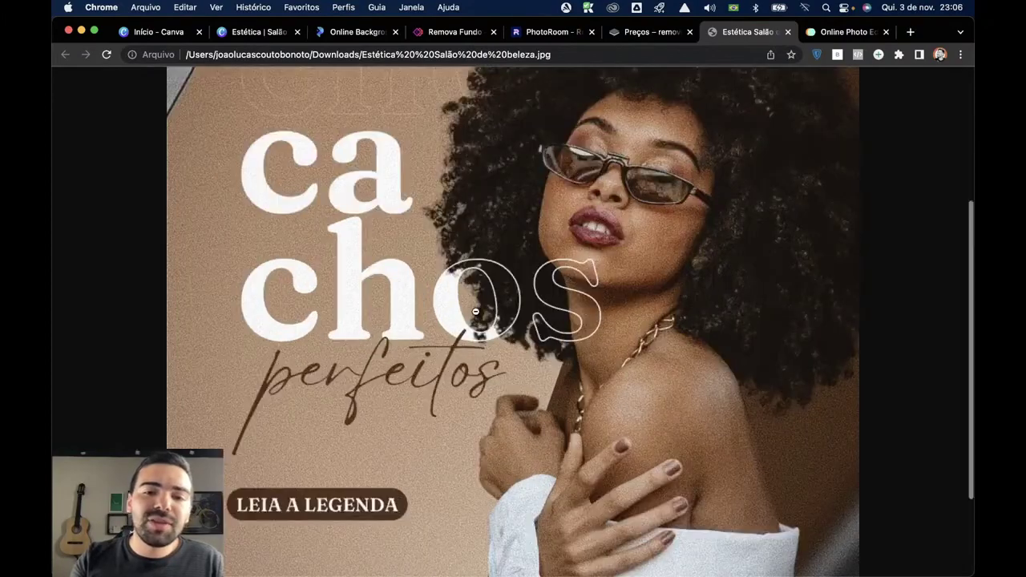
scroll(473, 312, "up", 5)
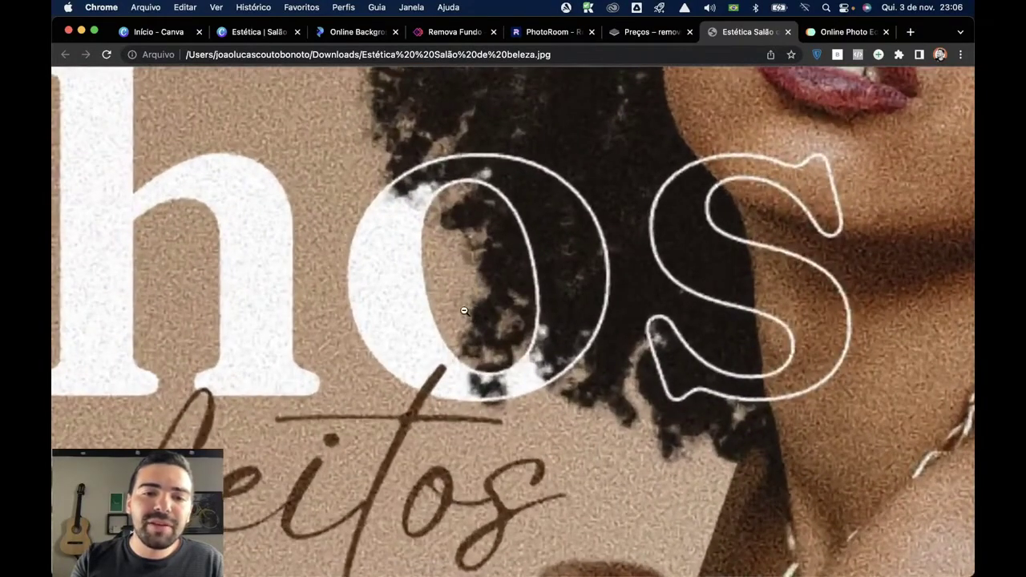
scroll(454, 351, "down", 5)
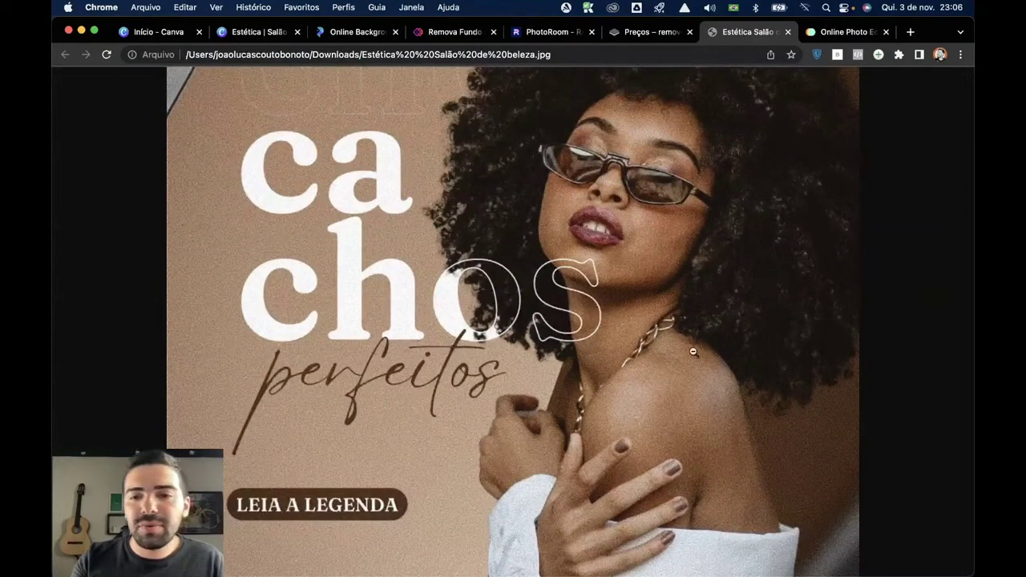
scroll(693, 351, "up", 5)
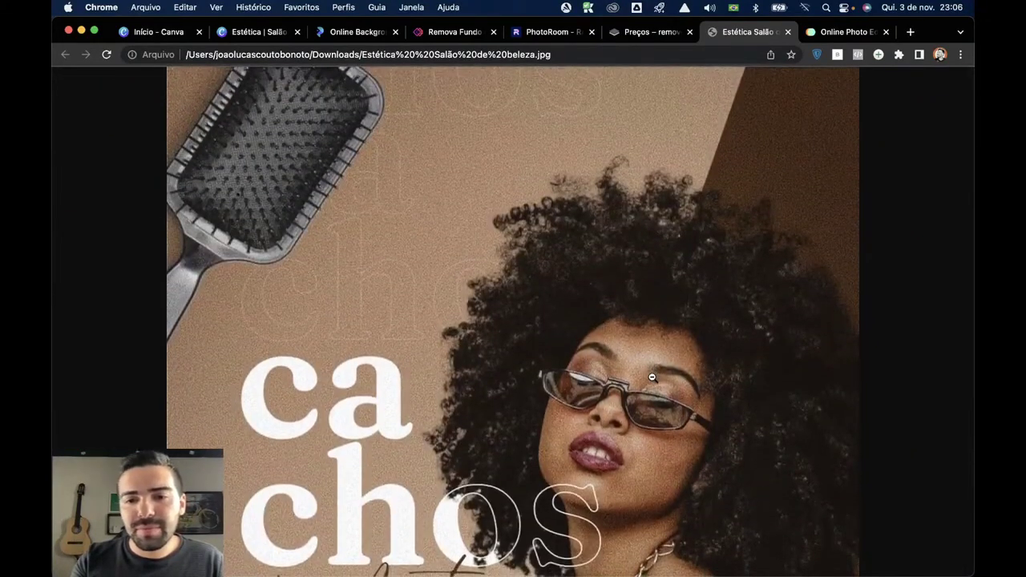
left_click(652, 376)
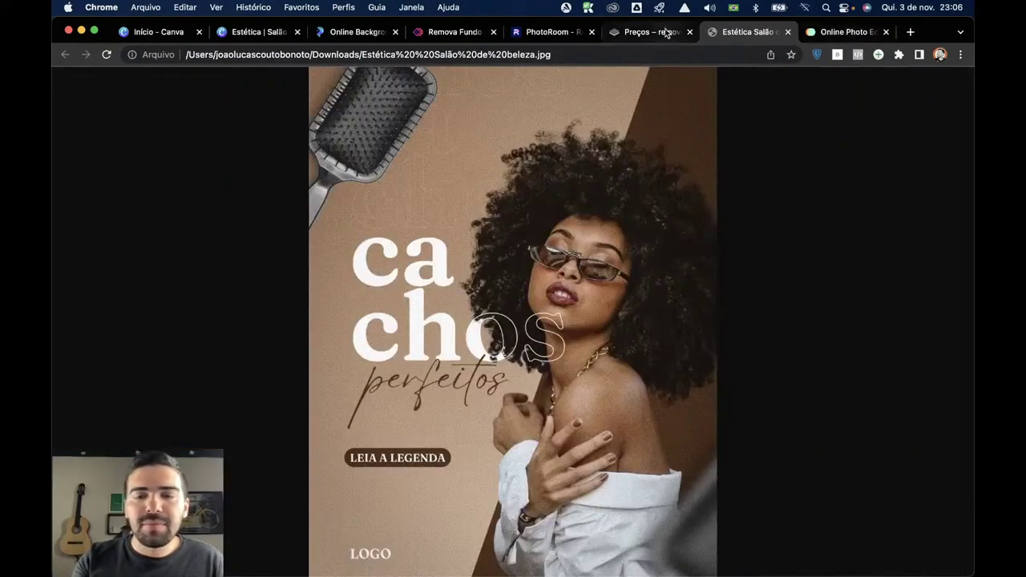
Close the remove.bg tab, switch to the Canva design and duplicate page 3 with the brown flyer.
left_click(689, 32)
left_click(267, 32)
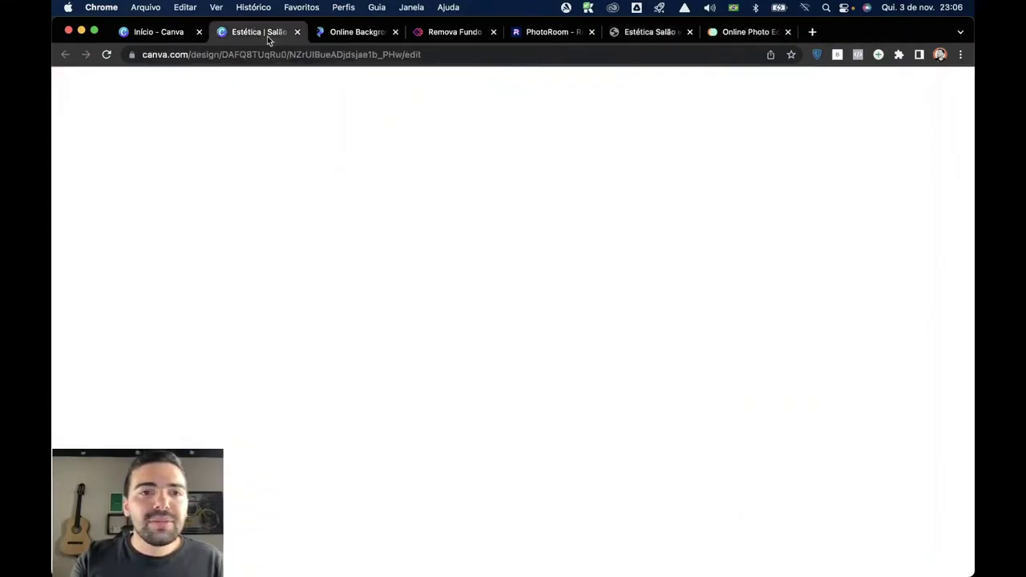
left_click(521, 301)
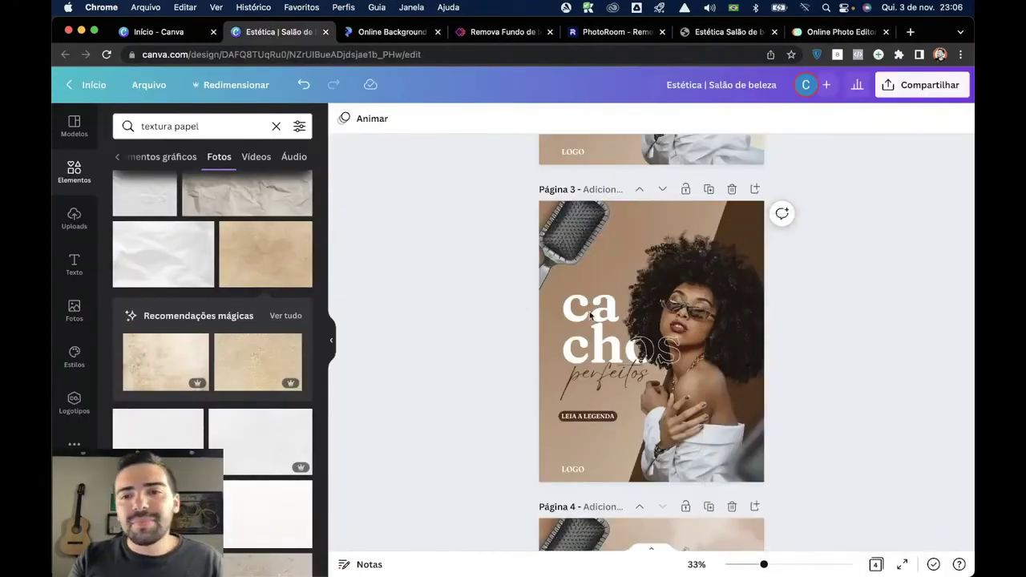
left_click(708, 190)
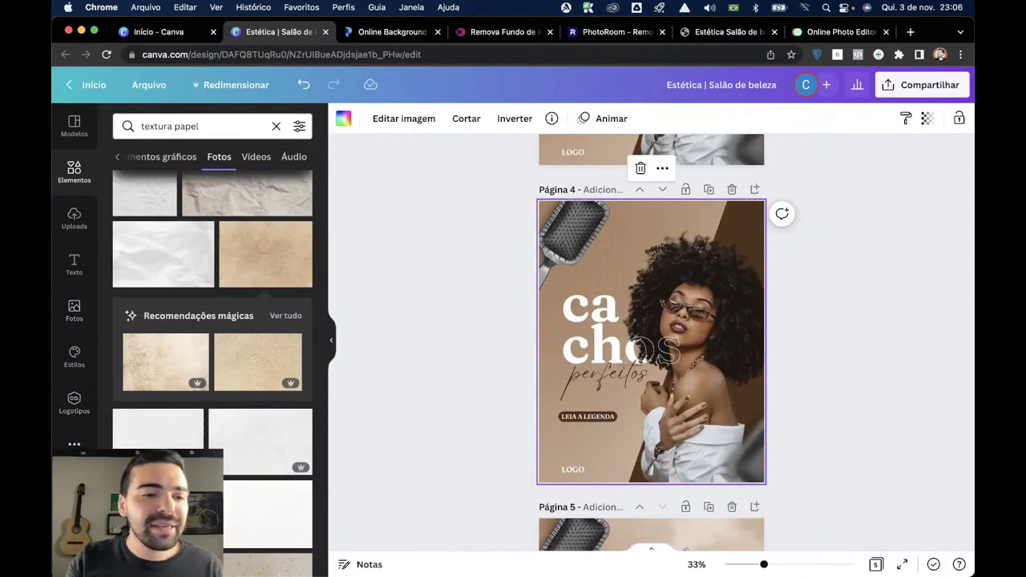
Open the Styles section for the duplicated page and show the complete list of colour palettes.
left_click(74, 443)
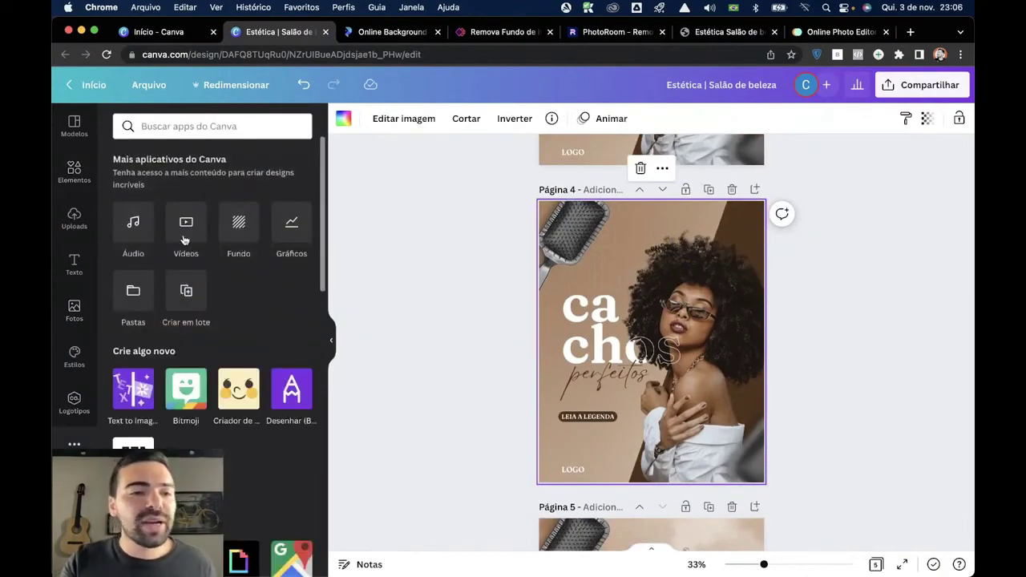
left_click(77, 362)
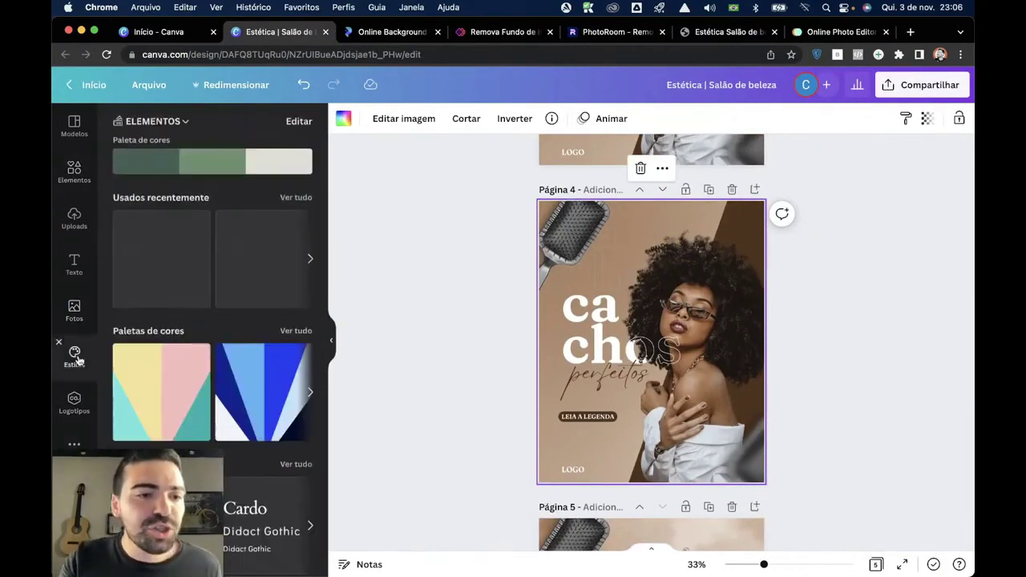
left_click(74, 401)
left_click(75, 403)
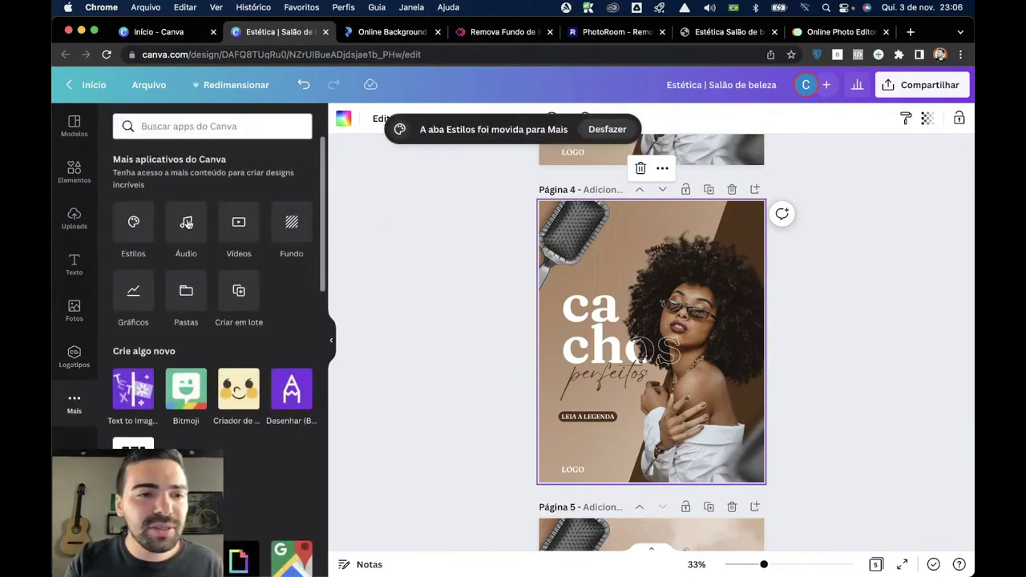
left_click(143, 222)
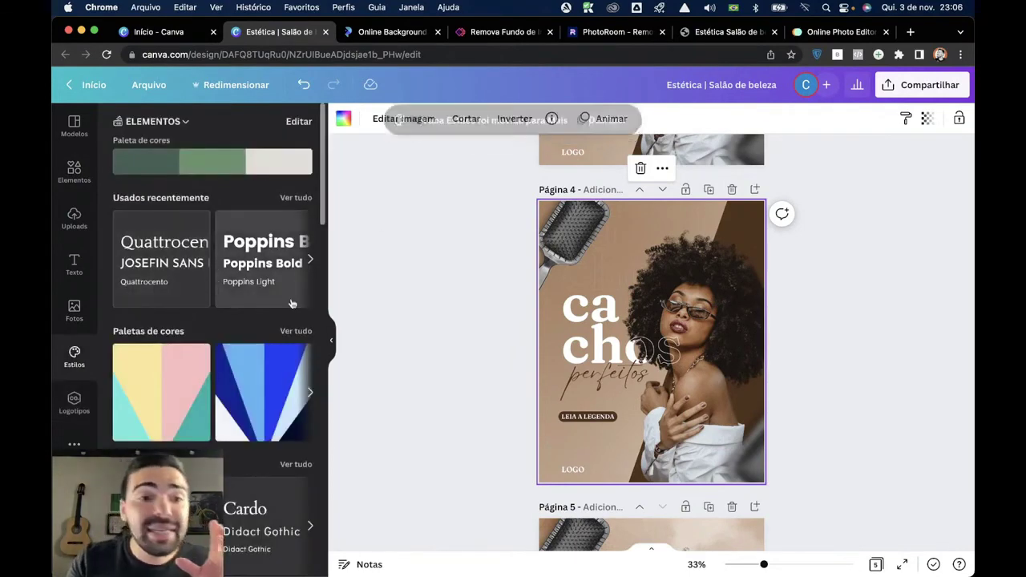
left_click(297, 331)
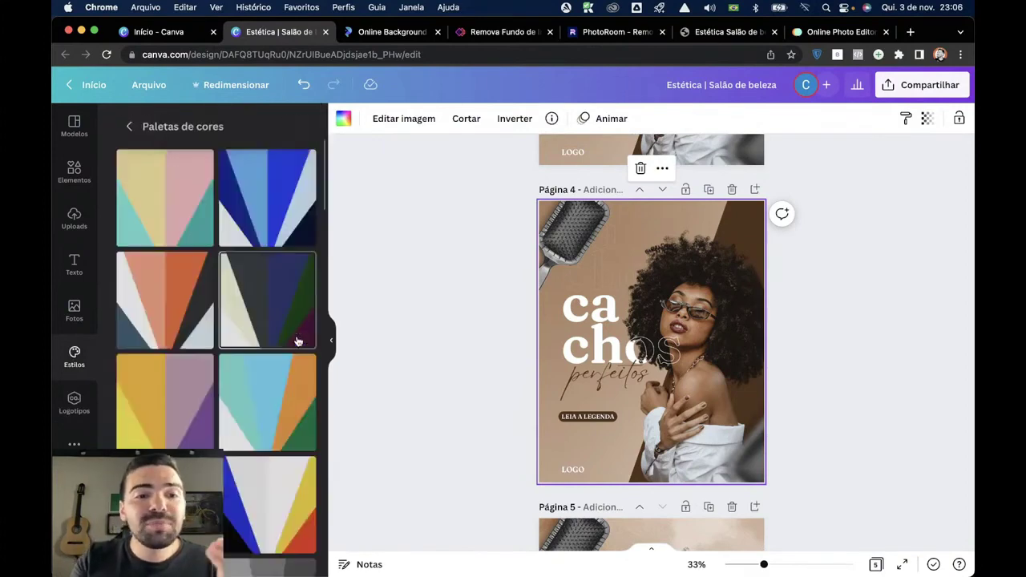
Try the brown-beige, pink-green, red-black and yellow-blue colour palettes on page 4.
scroll(297, 341, "down", 5)
scroll(294, 380, "down", 3)
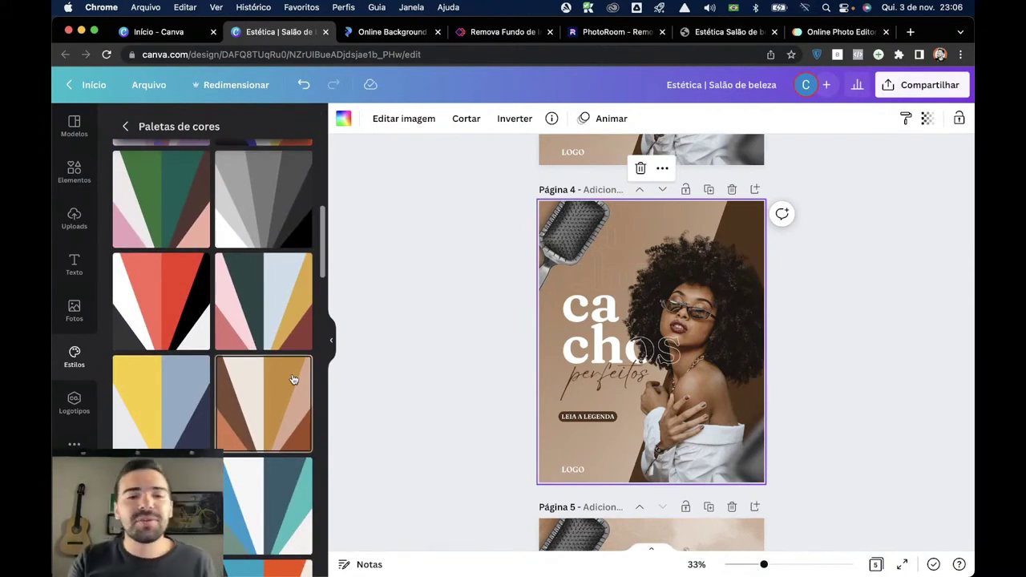
left_click(276, 403)
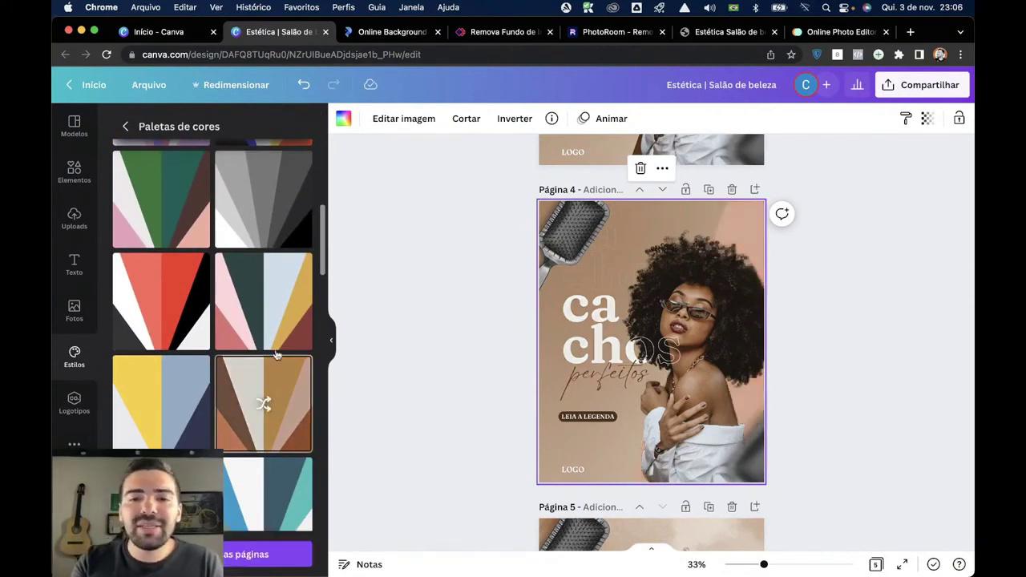
left_click(267, 304)
left_click(198, 335)
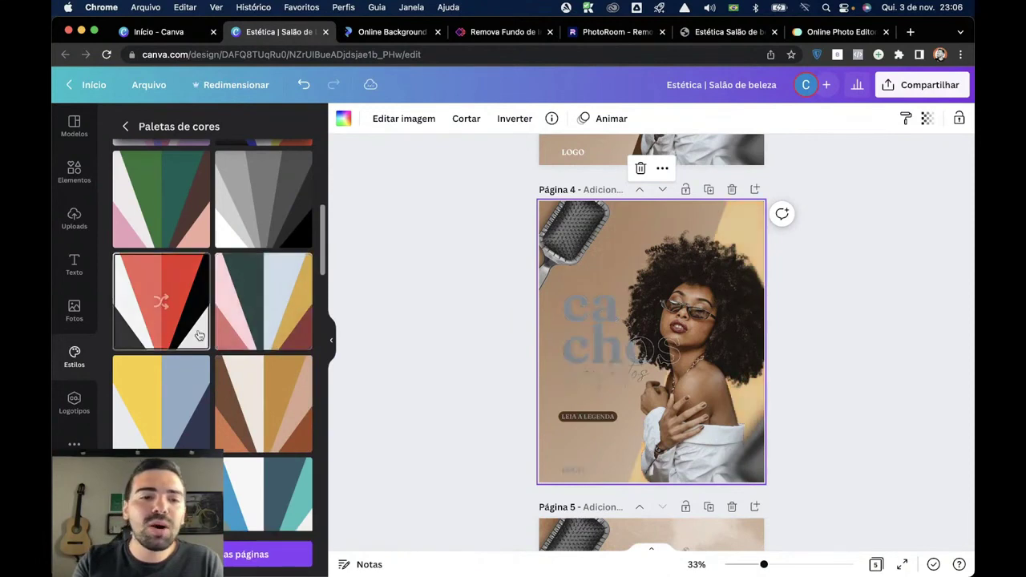
left_click(183, 375)
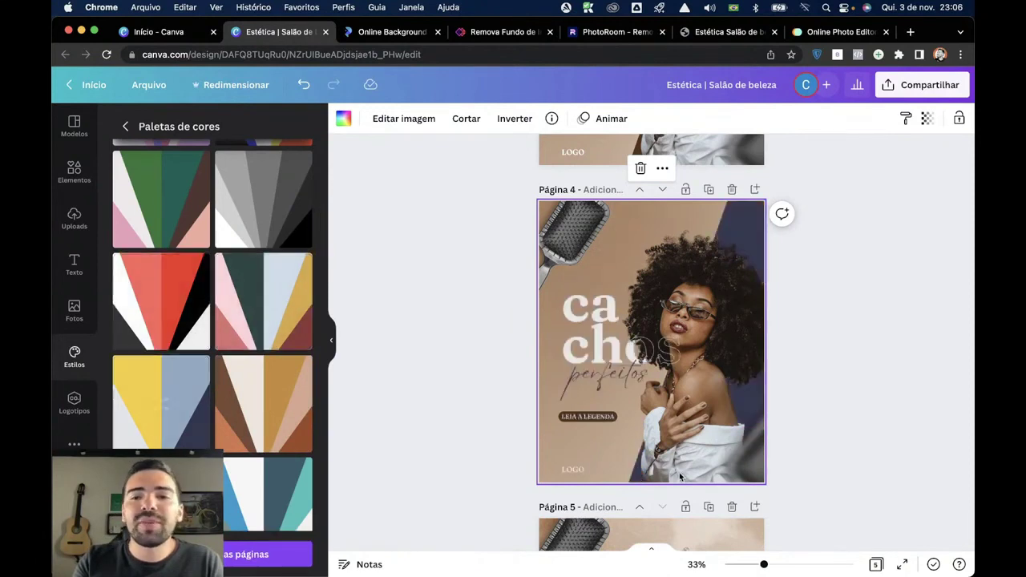
Delete the beige background image from page 4 and set the page background to the near-black document colour.
double_click(555, 403)
key("Delete")
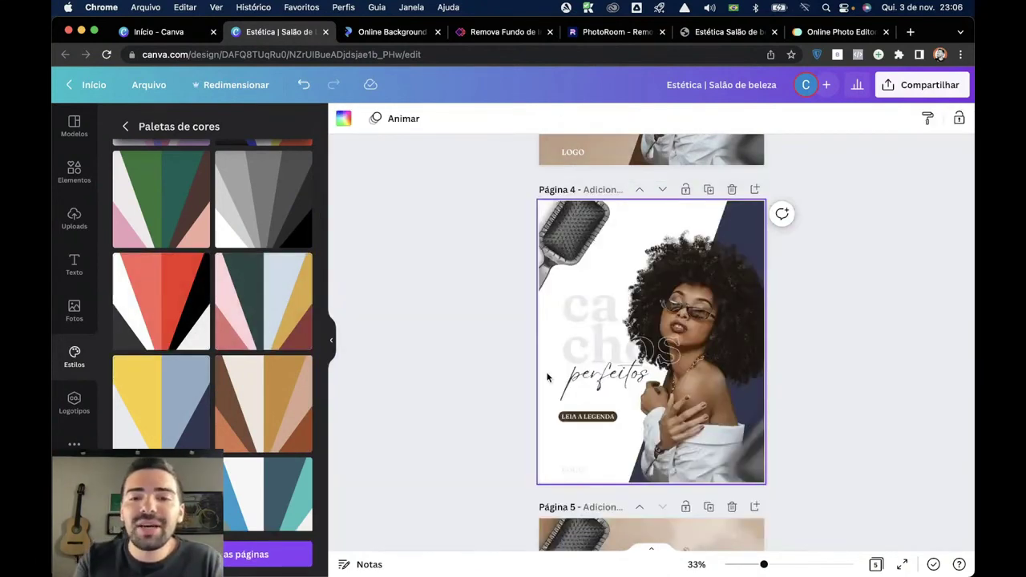
left_click(343, 119)
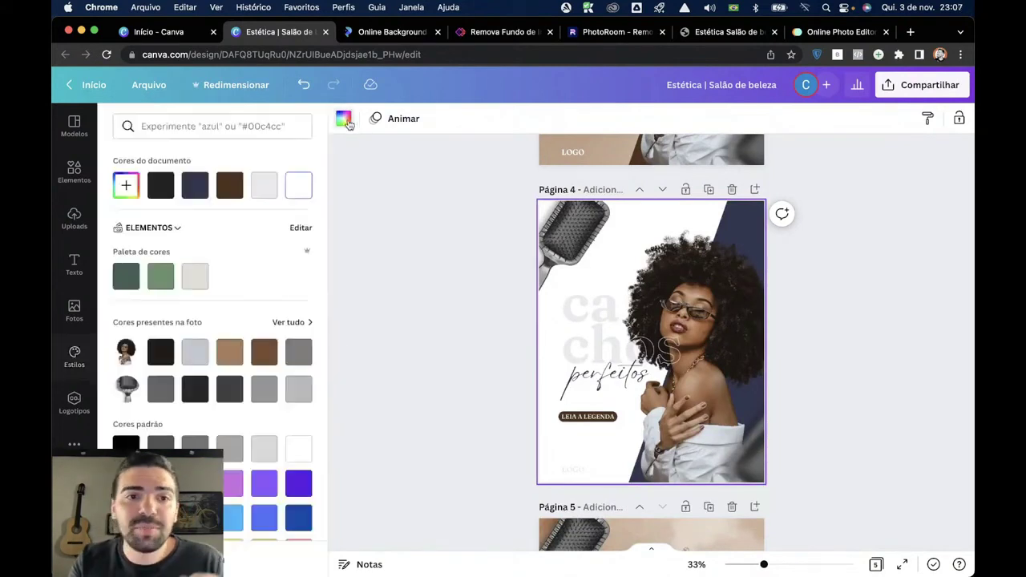
left_click(195, 185)
left_click(263, 185)
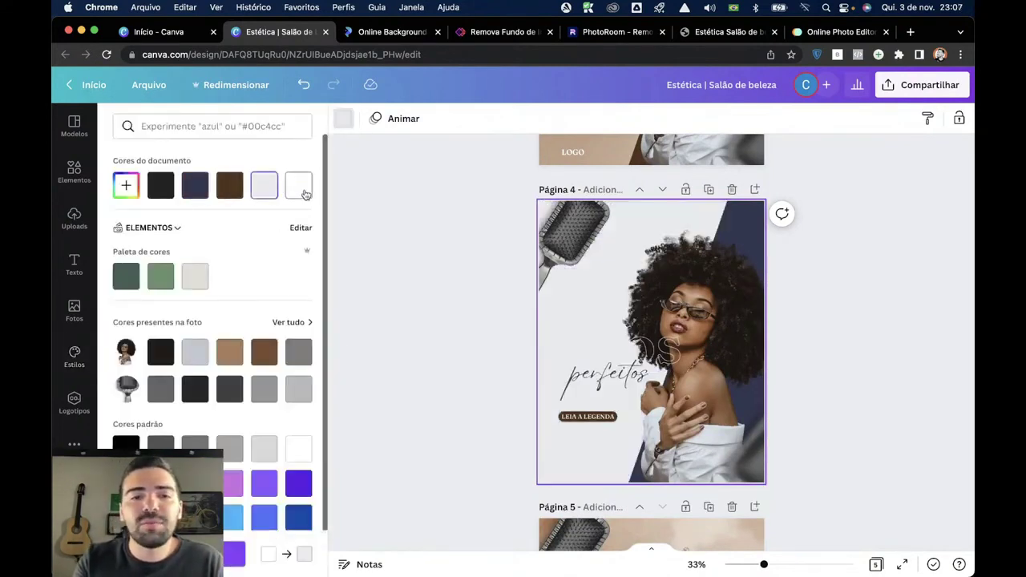
left_click(160, 185)
left_click(444, 334)
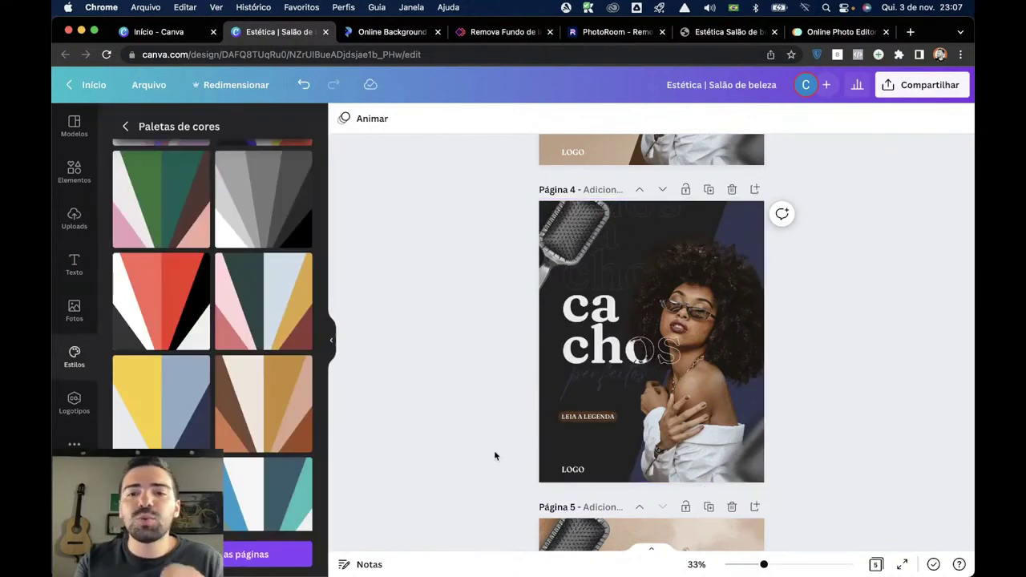
Try the red-black and green palettes on page 4, and apply the greyscale palette.
left_click(548, 444)
left_click(391, 326)
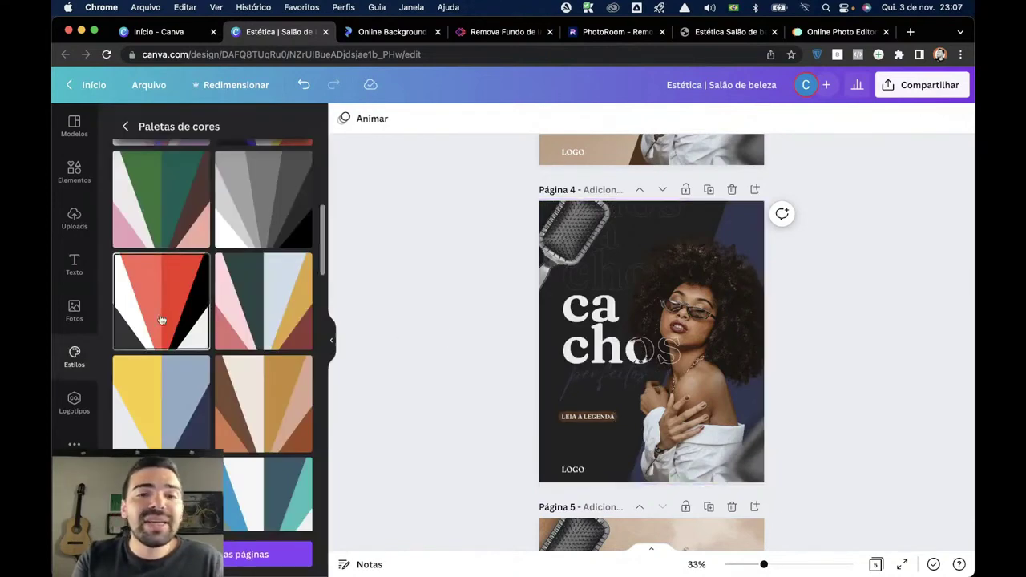
left_click(160, 318)
left_click(161, 301)
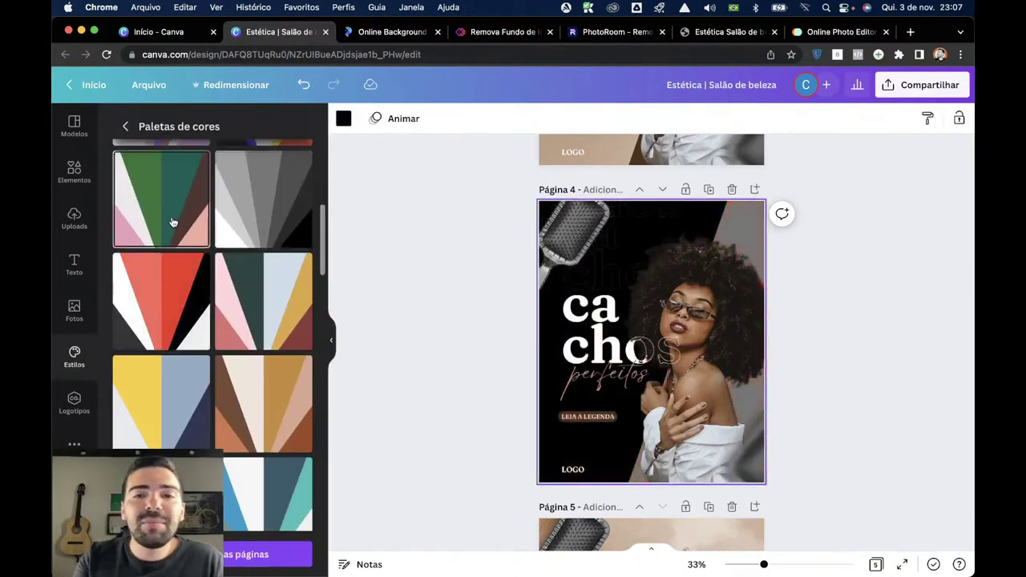
left_click(171, 220)
left_click(246, 216)
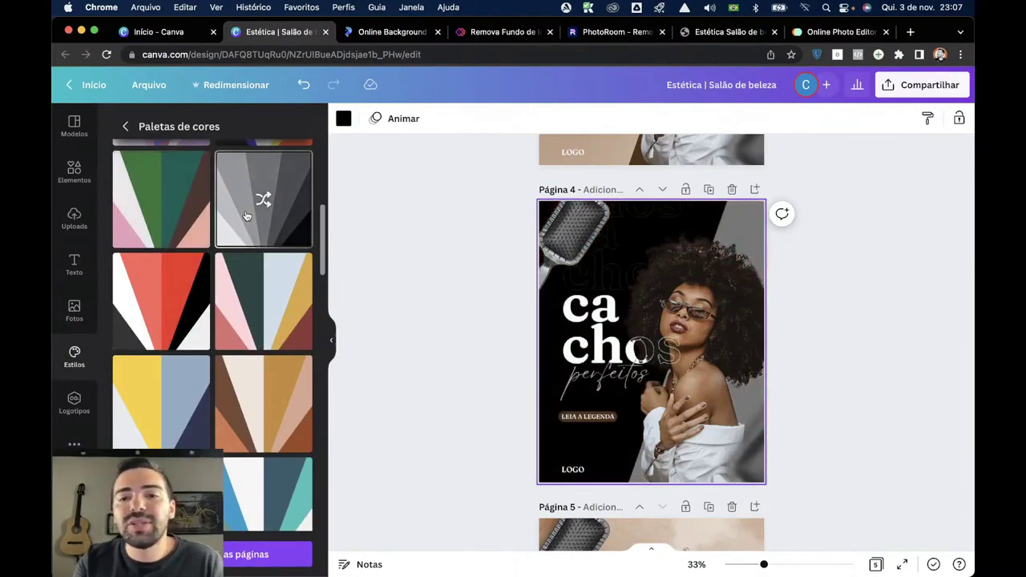
Duplicate the black-and-grey flyer page and try the blue-teal and blue-orange palettes on the copy, page 5.
scroll(414, 343, "down", 2)
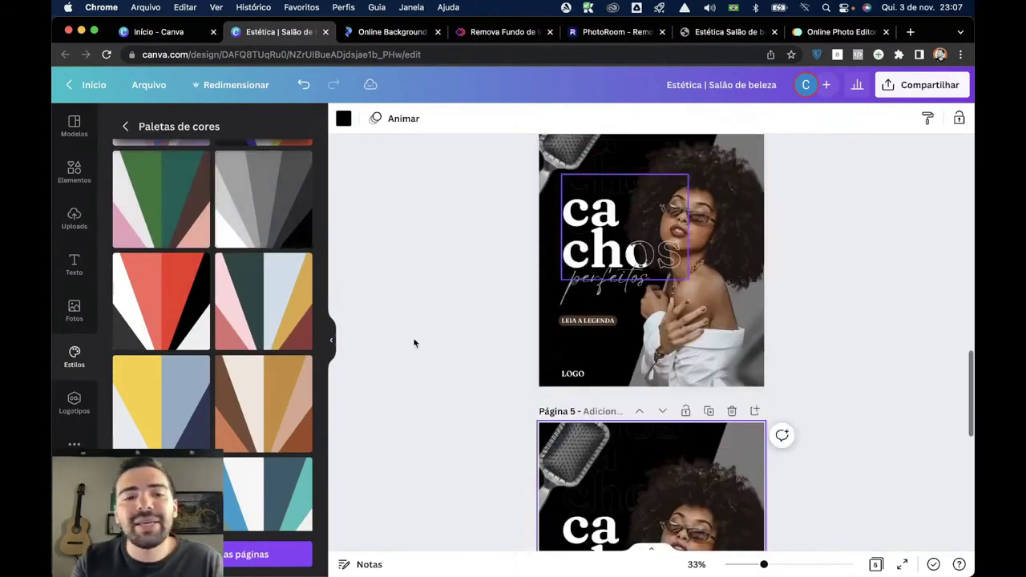
scroll(415, 343, "down", 3)
scroll(264, 321, "down", 3)
left_click(276, 355)
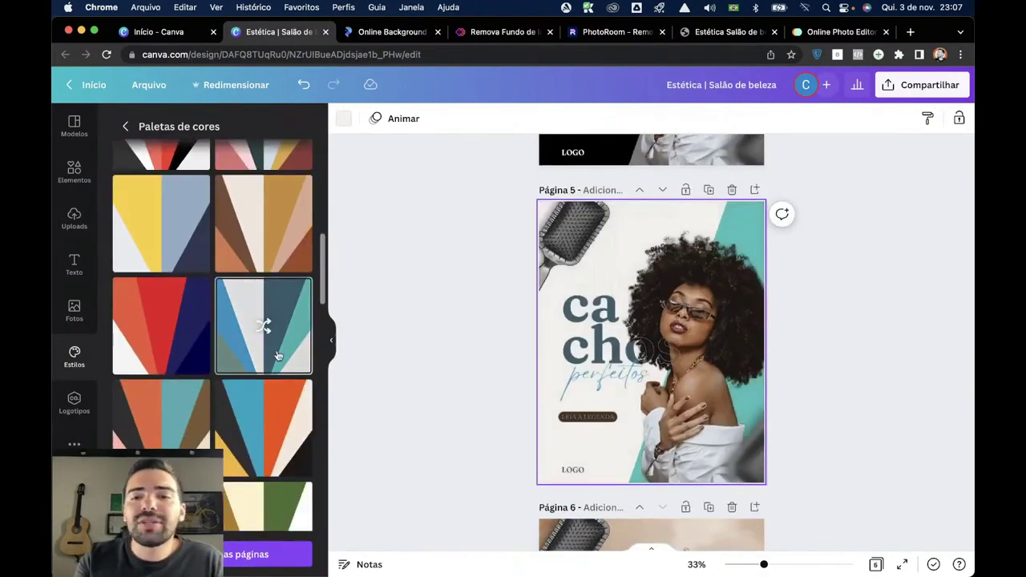
left_click(278, 431)
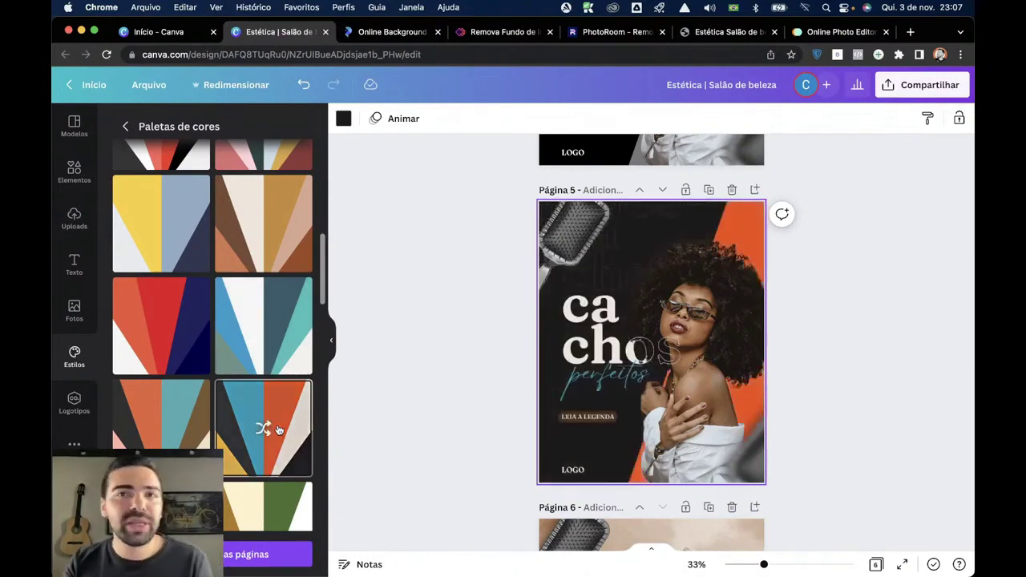
left_click(278, 430)
Try the green-red and orange-navy palettes on page 5, and apply the white, steel-blue, brown and navy palette.
scroll(276, 417, "down", 3)
left_click(268, 398)
left_click(273, 403)
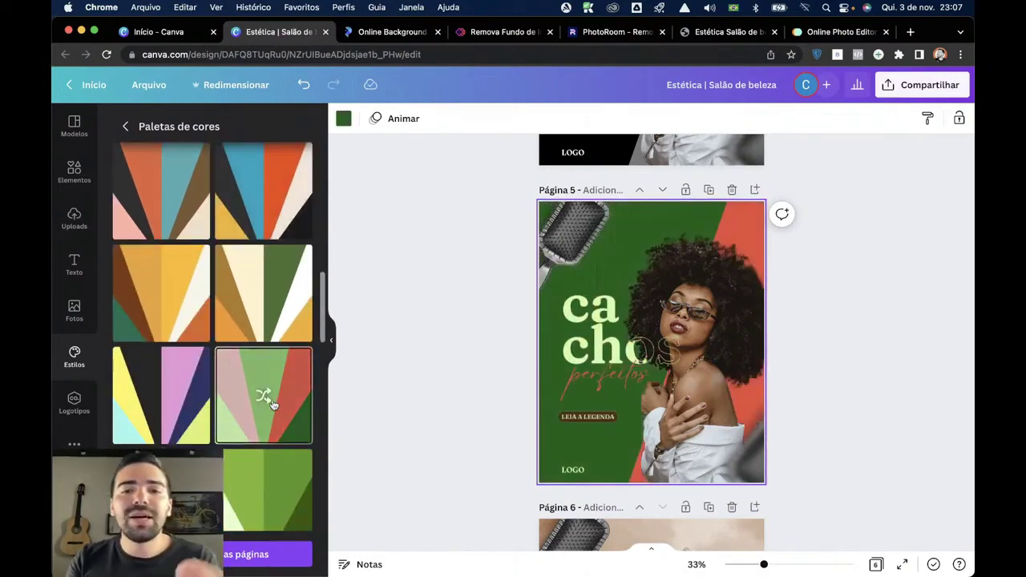
scroll(268, 407, "down", 2)
left_click(148, 353)
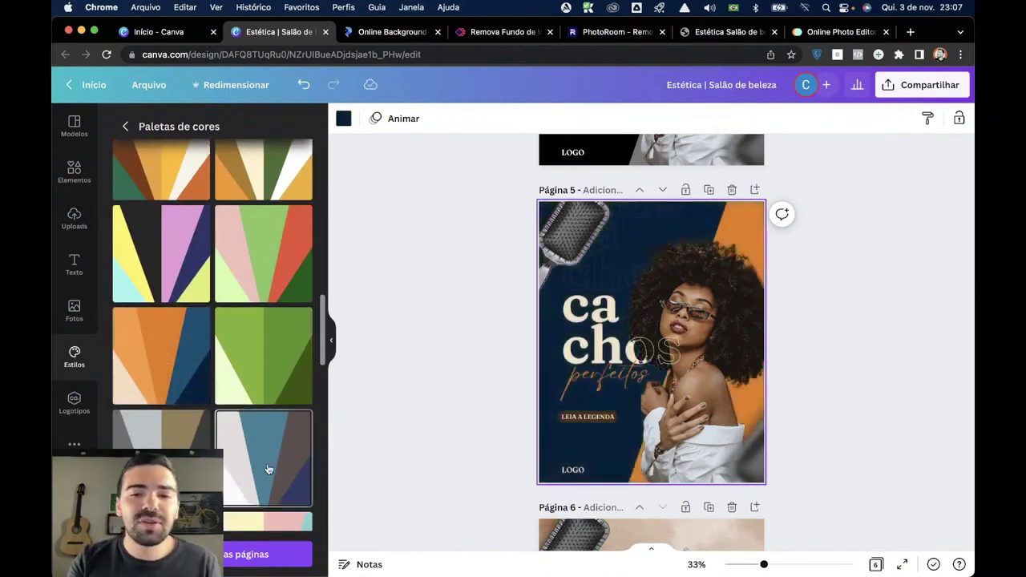
left_click(268, 468)
scroll(269, 469, "down", 5)
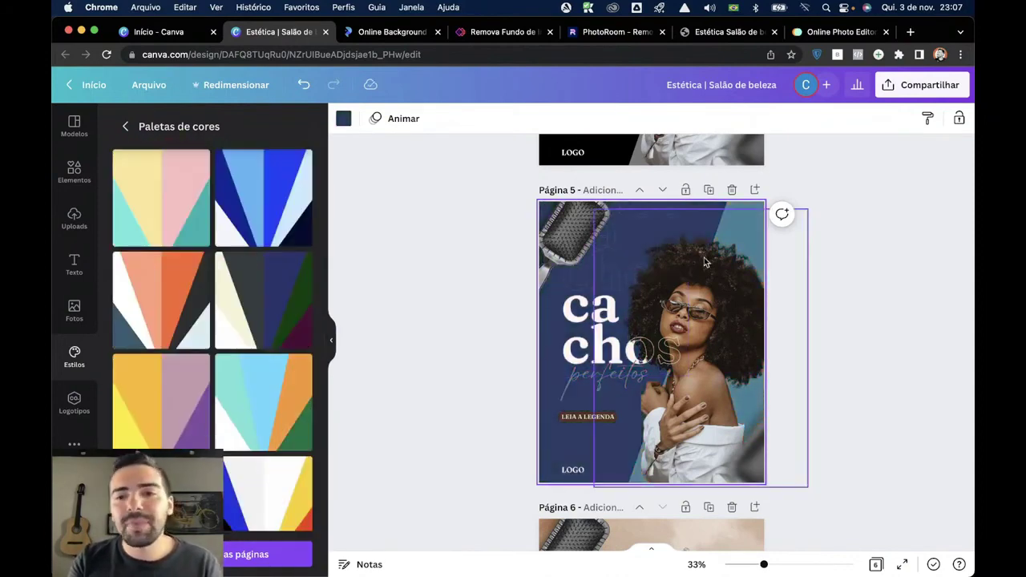
Duplicate the blue flyer page and try the Poppins Bold, HK Grotesk and Playfair Display font-and-colour combinations on the copy, page 6.
key("super+d")
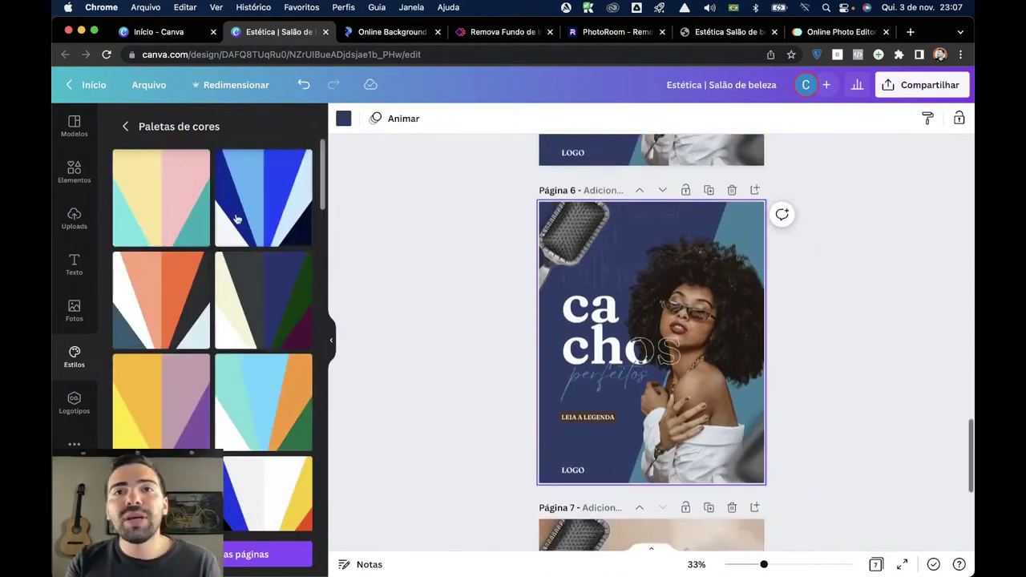
left_click(126, 126)
scroll(161, 318, "down", 5)
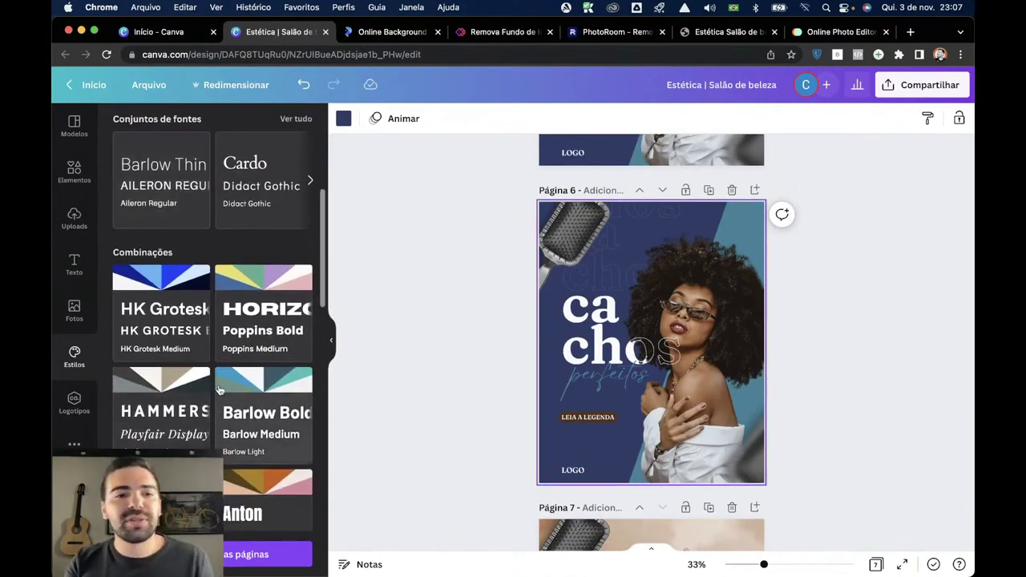
left_click(285, 311)
left_click(283, 304)
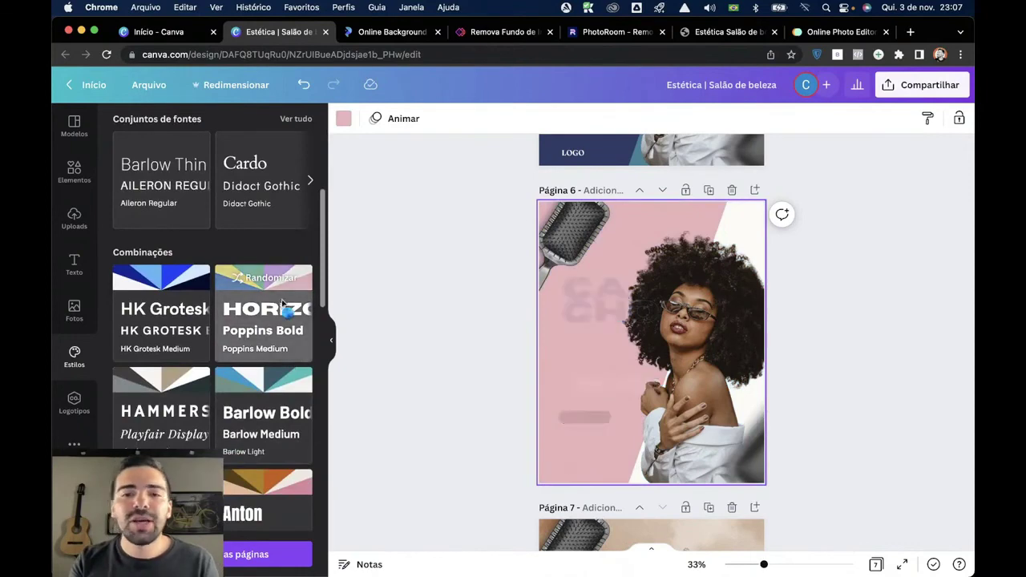
left_click(190, 309)
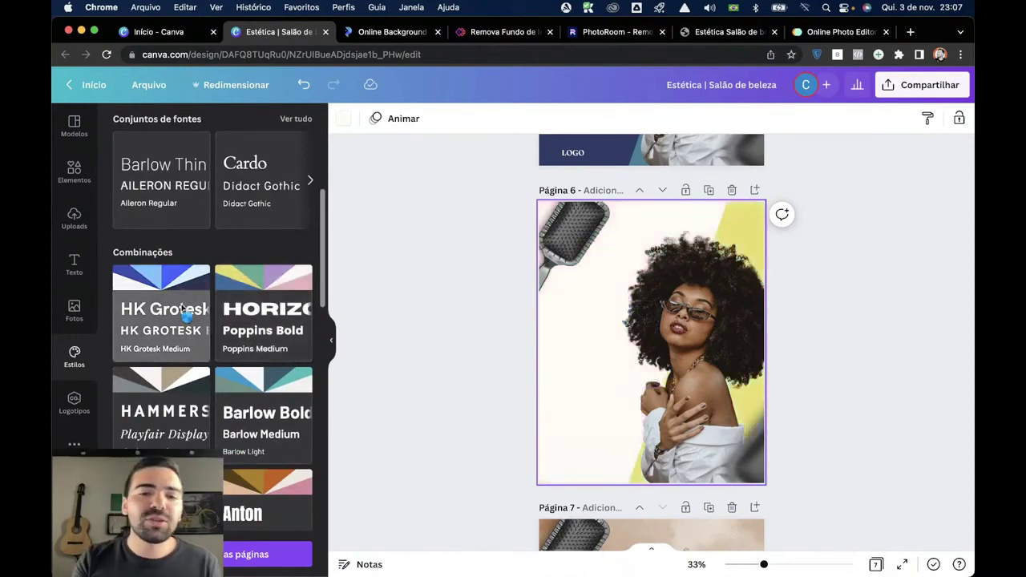
left_click(172, 390)
Try more font-and-colour combinations on page 6, including HK Grotesk Light, Quattrocento and Cardo with Didact Gothic.
scroll(272, 401, "down", 5)
left_click(282, 433)
scroll(272, 425, "down", 2)
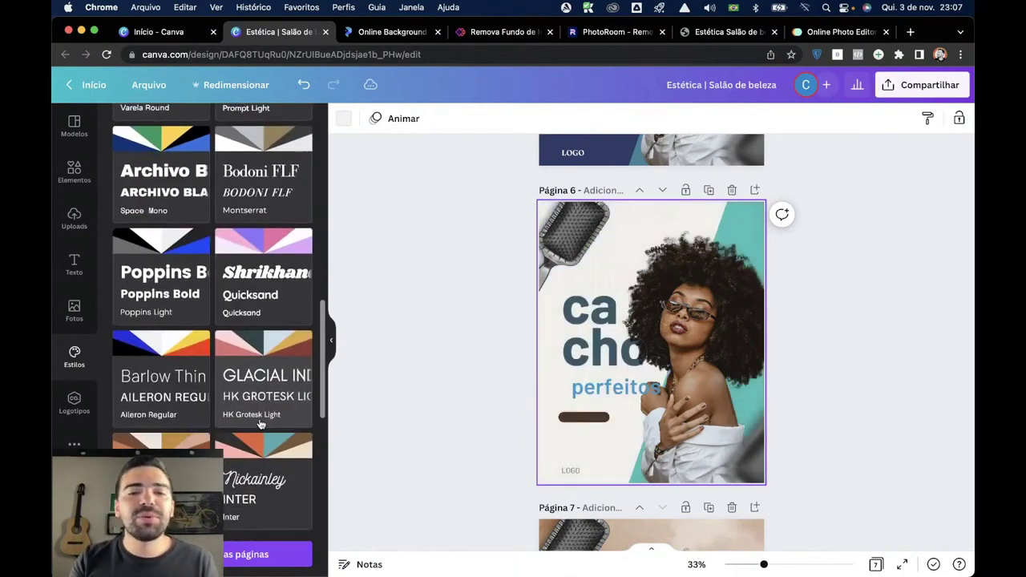
left_click(259, 418)
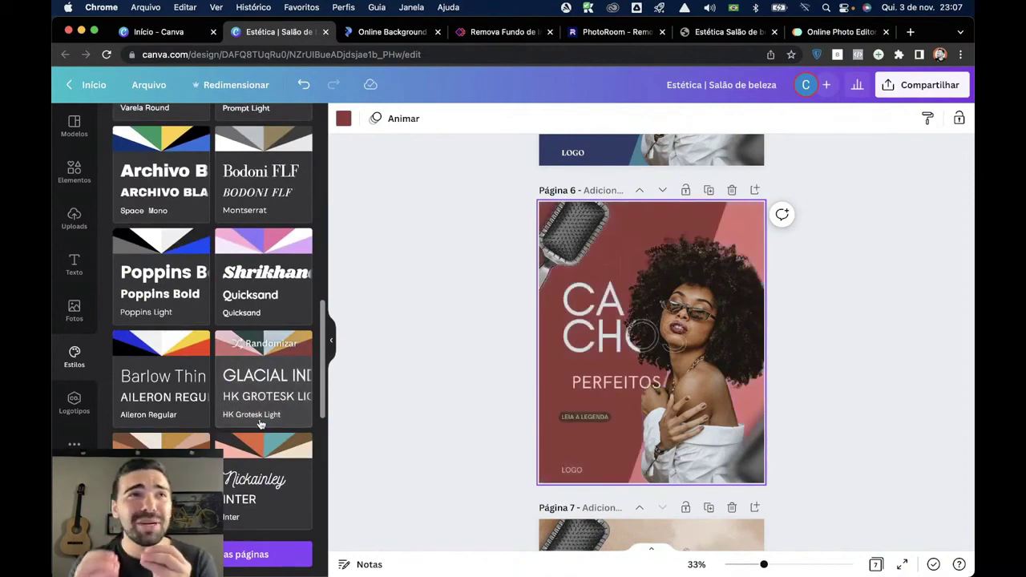
scroll(259, 423, "down", 3)
left_click(170, 358)
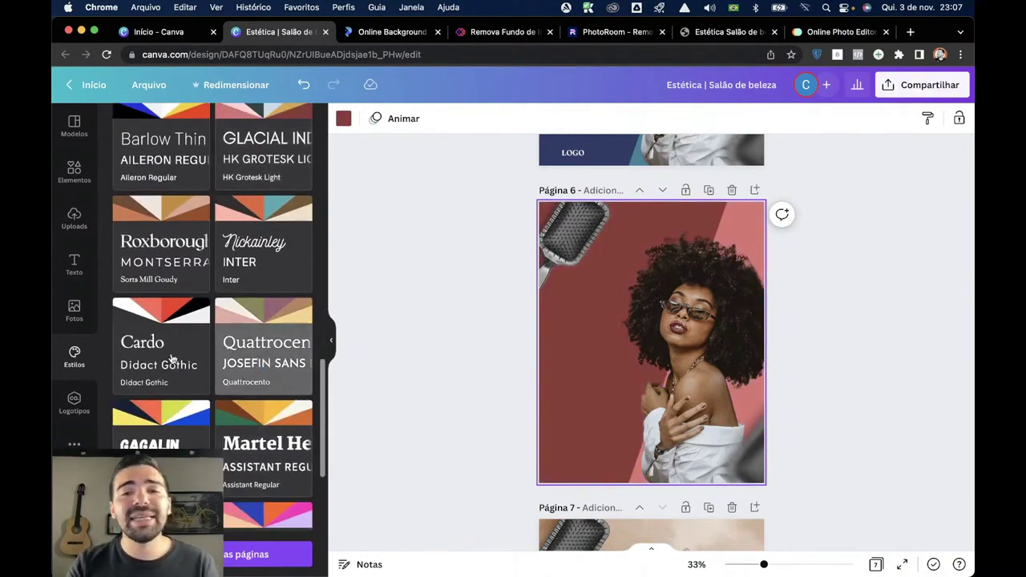
left_click(171, 358)
scroll(208, 361, "up", 5)
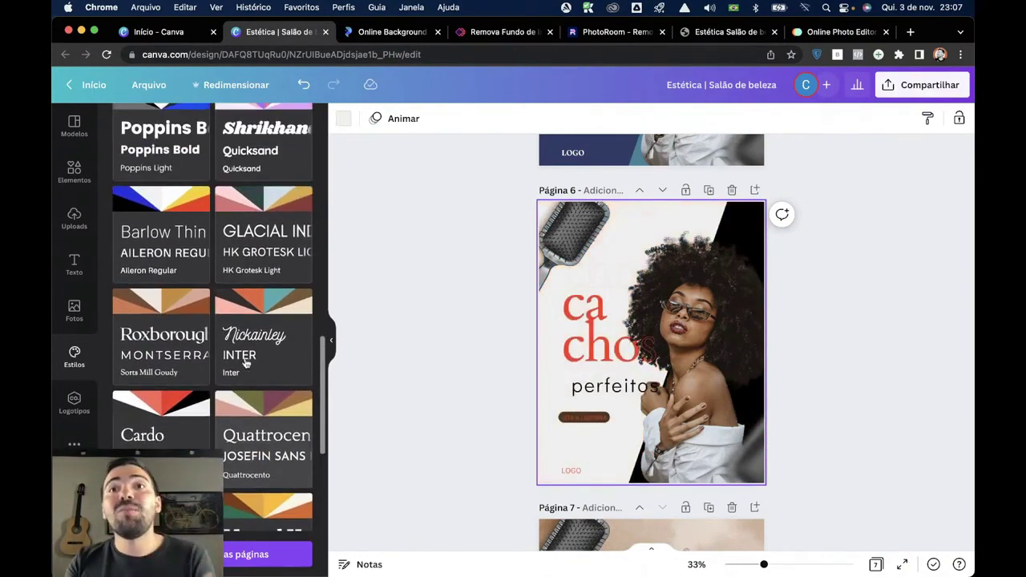
left_click_drag(551, 360, 693, 345)
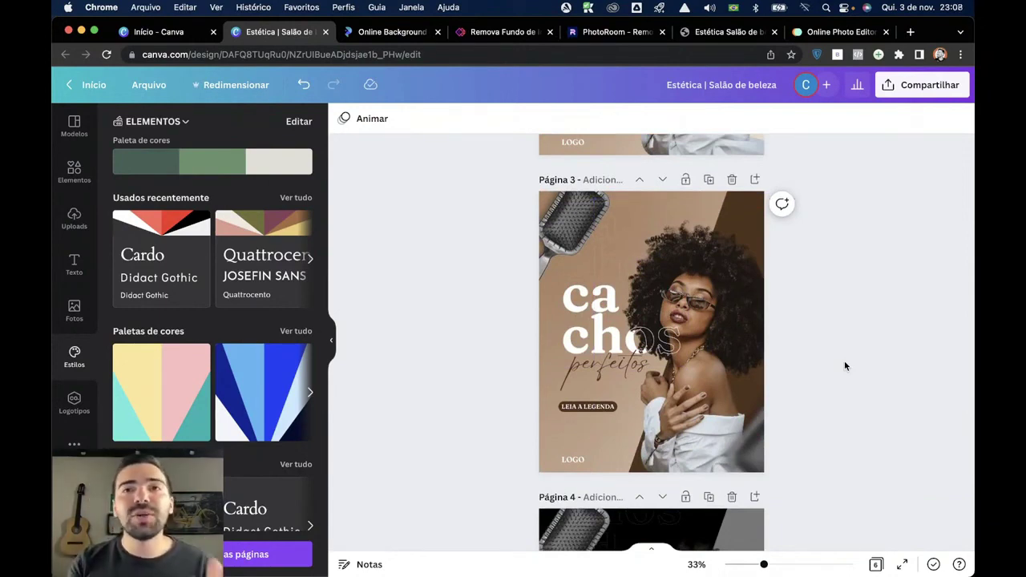
Compare the beige-brown, black-grey and blue versions of the flyer on pages 3 to 5.
scroll(844, 366, "up", 6)
scroll(844, 366, "down", 11)
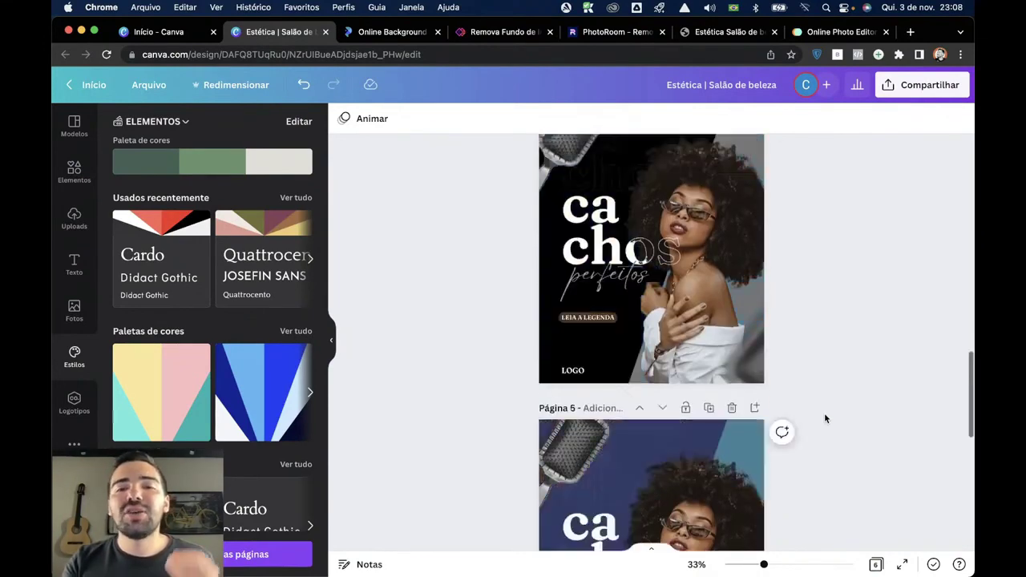
scroll(824, 412, "up", 15)
scroll(794, 385, "down", 6)
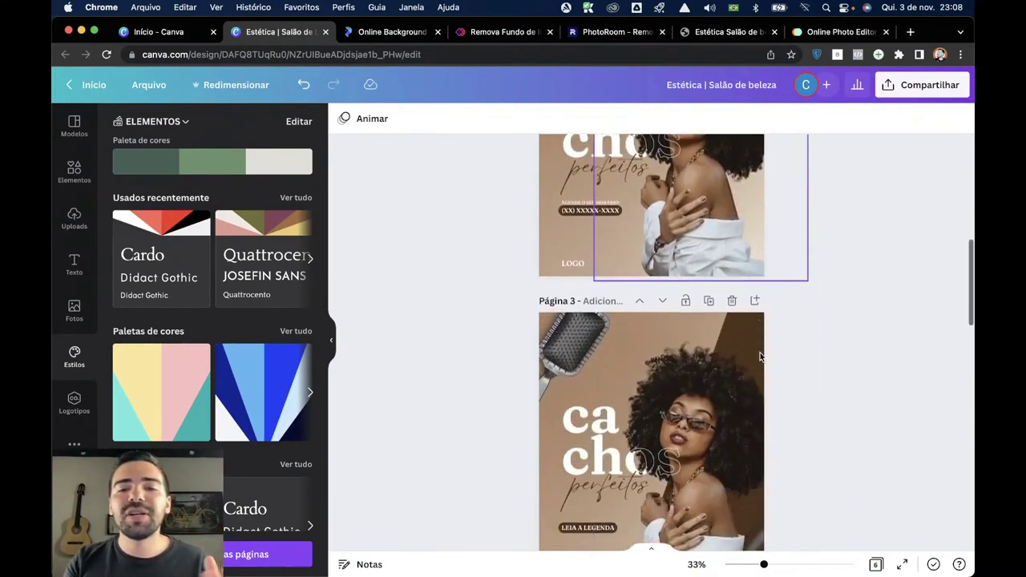
scroll(760, 356, "down", 8)
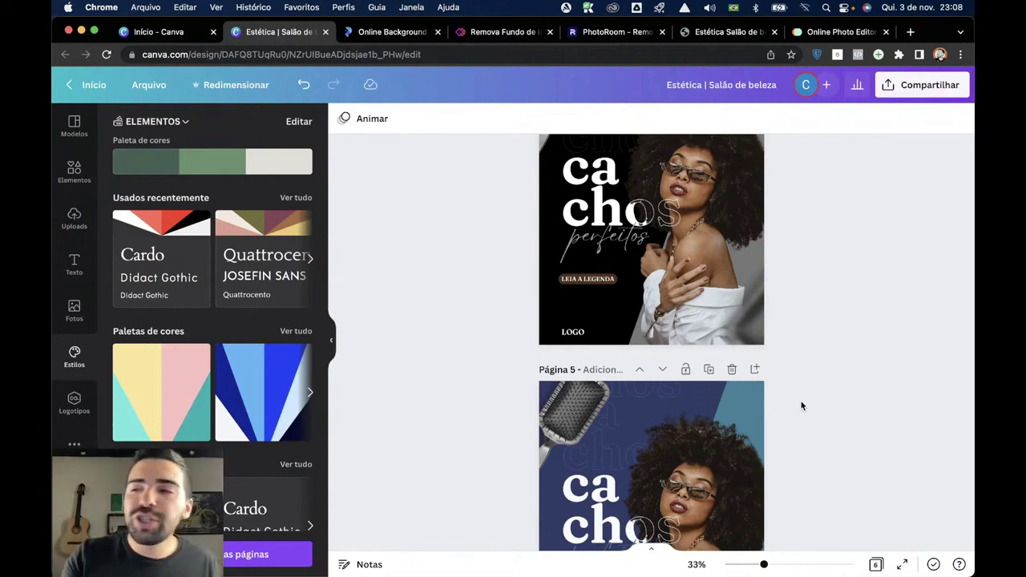
scroll(800, 403, "down", 2)
scroll(801, 406, "up", 5)
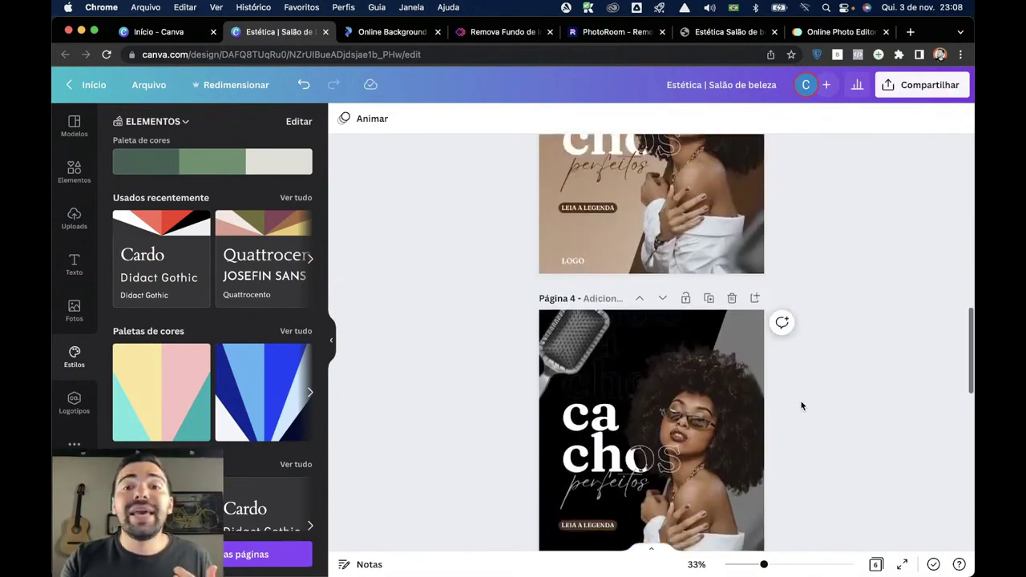
scroll(801, 406, "down", 2)
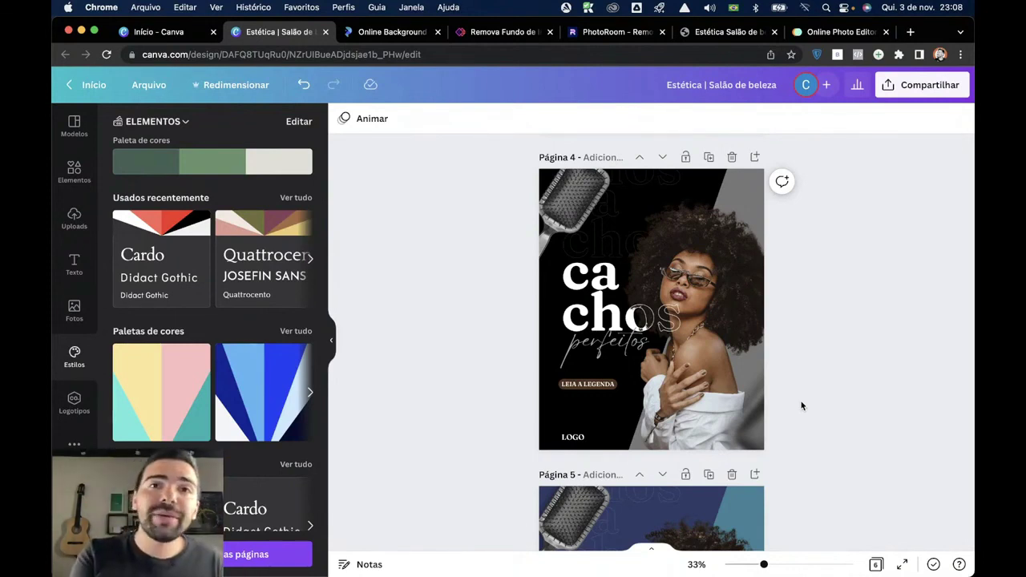
scroll(801, 406, "up", 3)
scroll(800, 405, "down", 4)
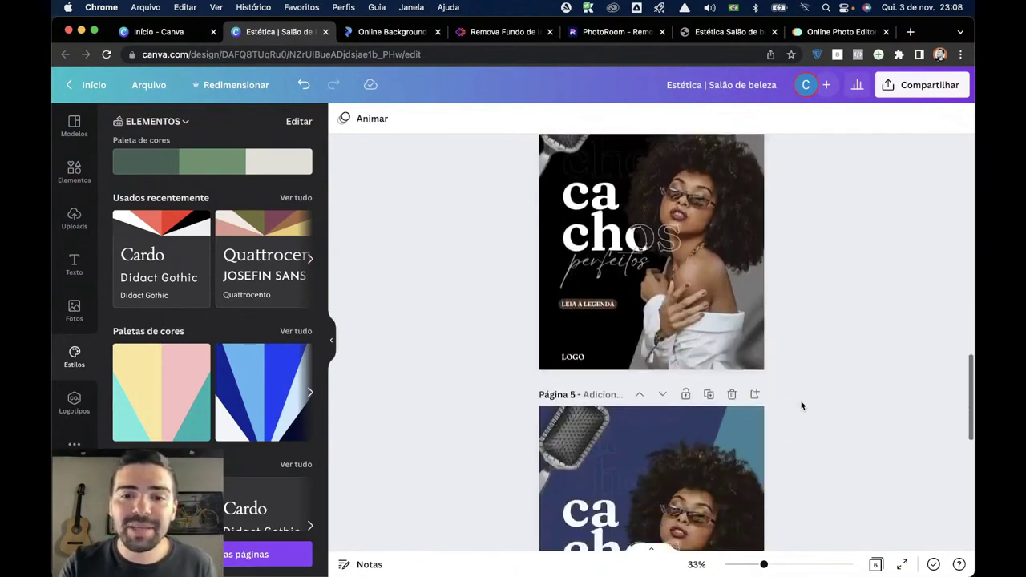
scroll(801, 401, "up", 5)
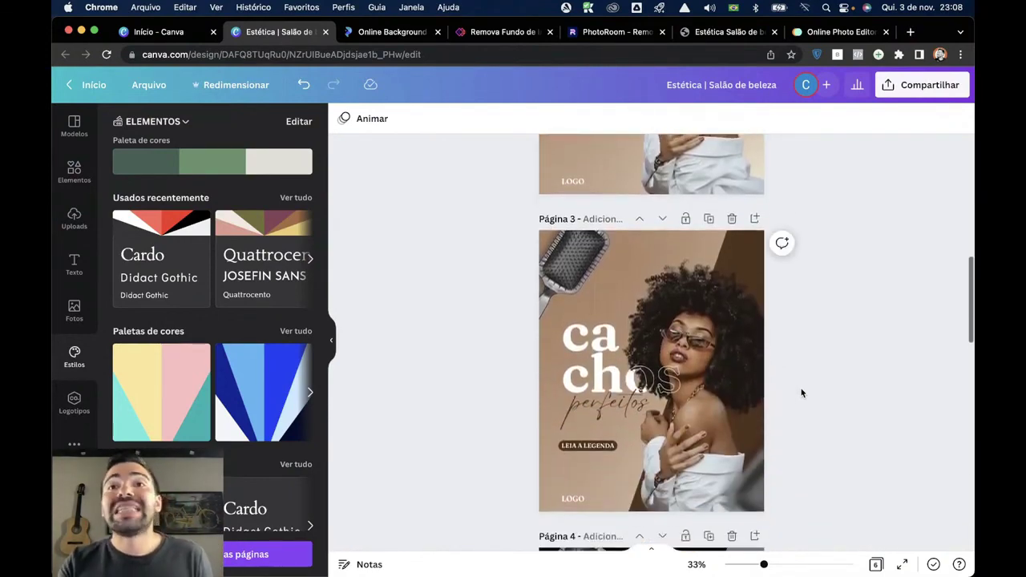